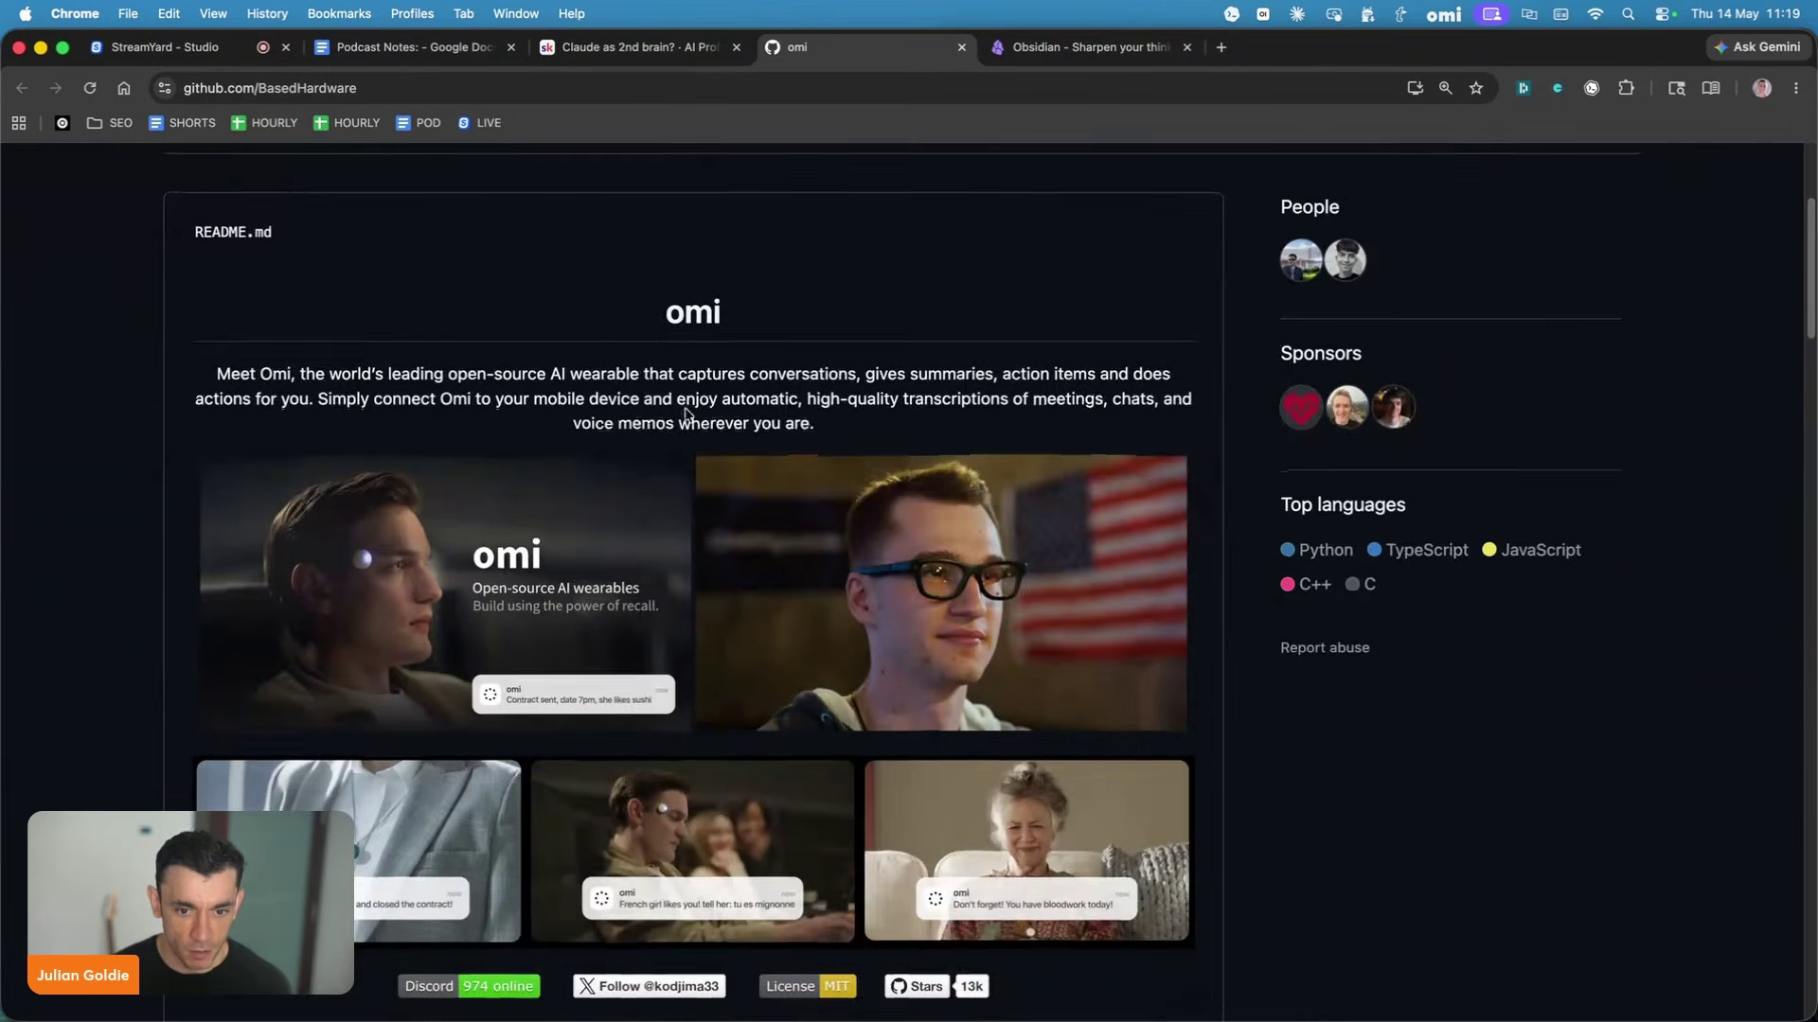
# Look over omi's GitHub organization page, including its README, setup section and repository list.
pyautogui.scroll(4, 690, 392)
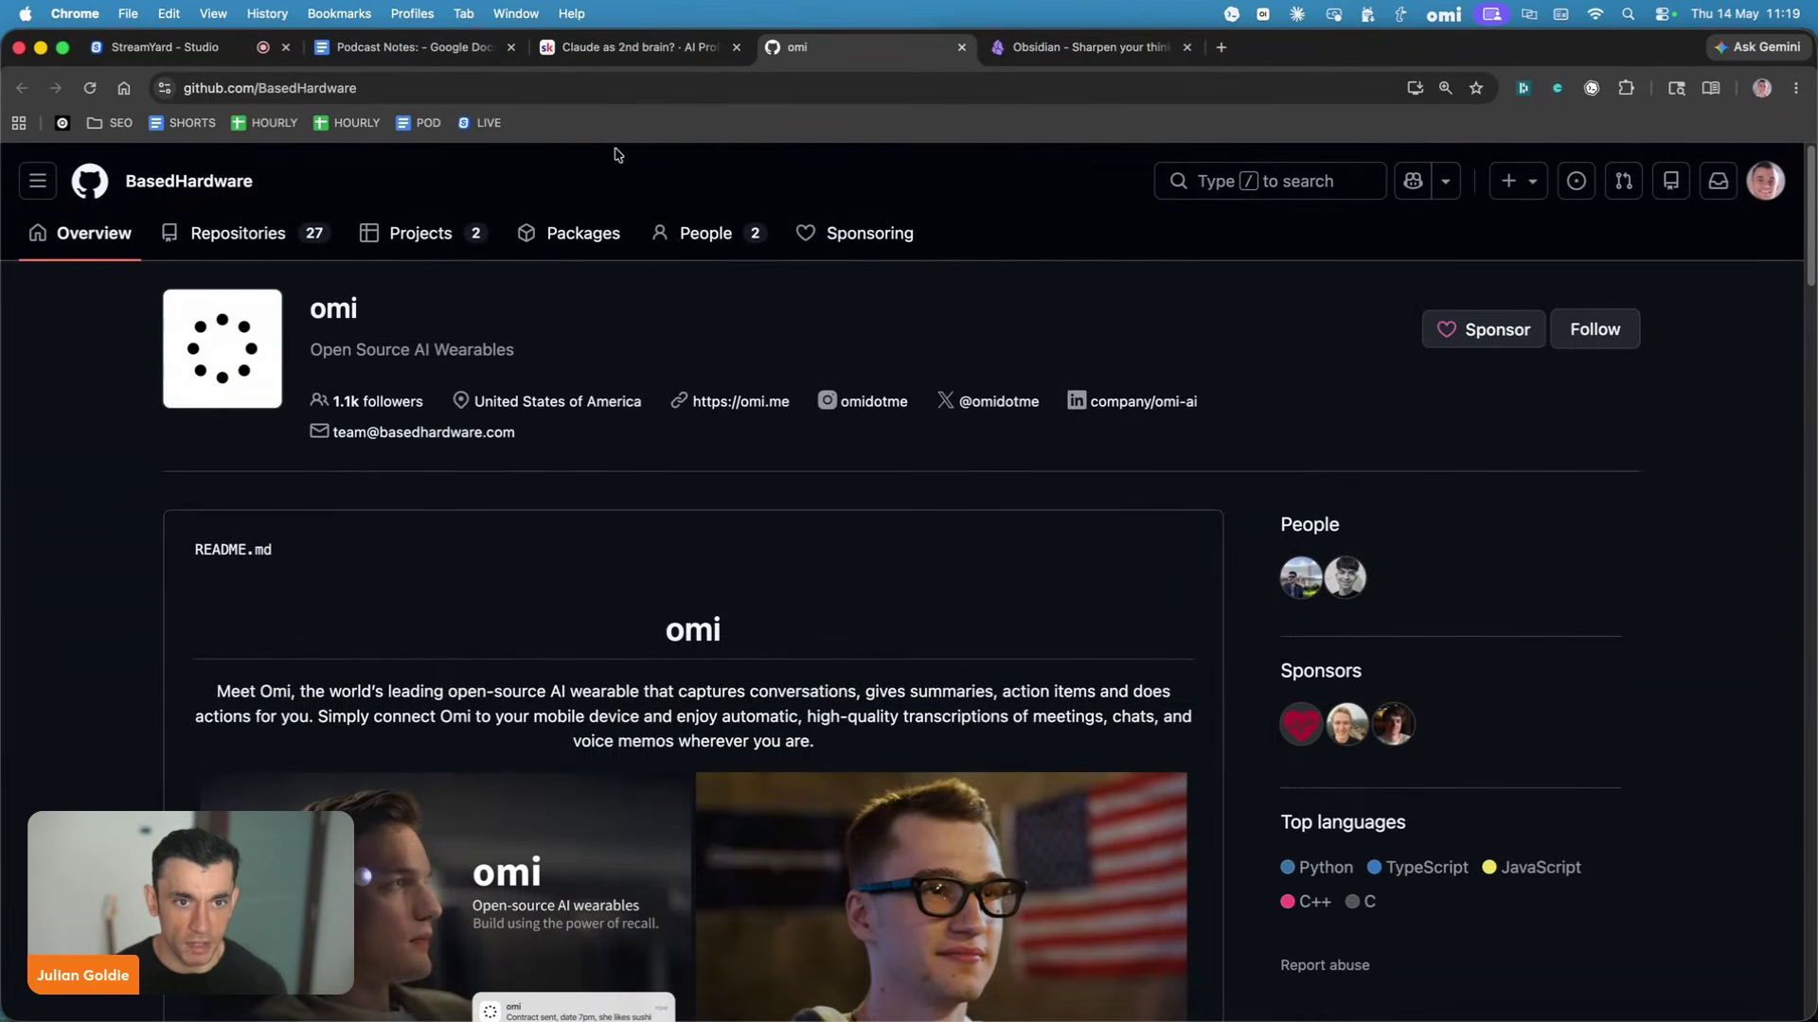
pyautogui.scroll(-15, 844, 327)
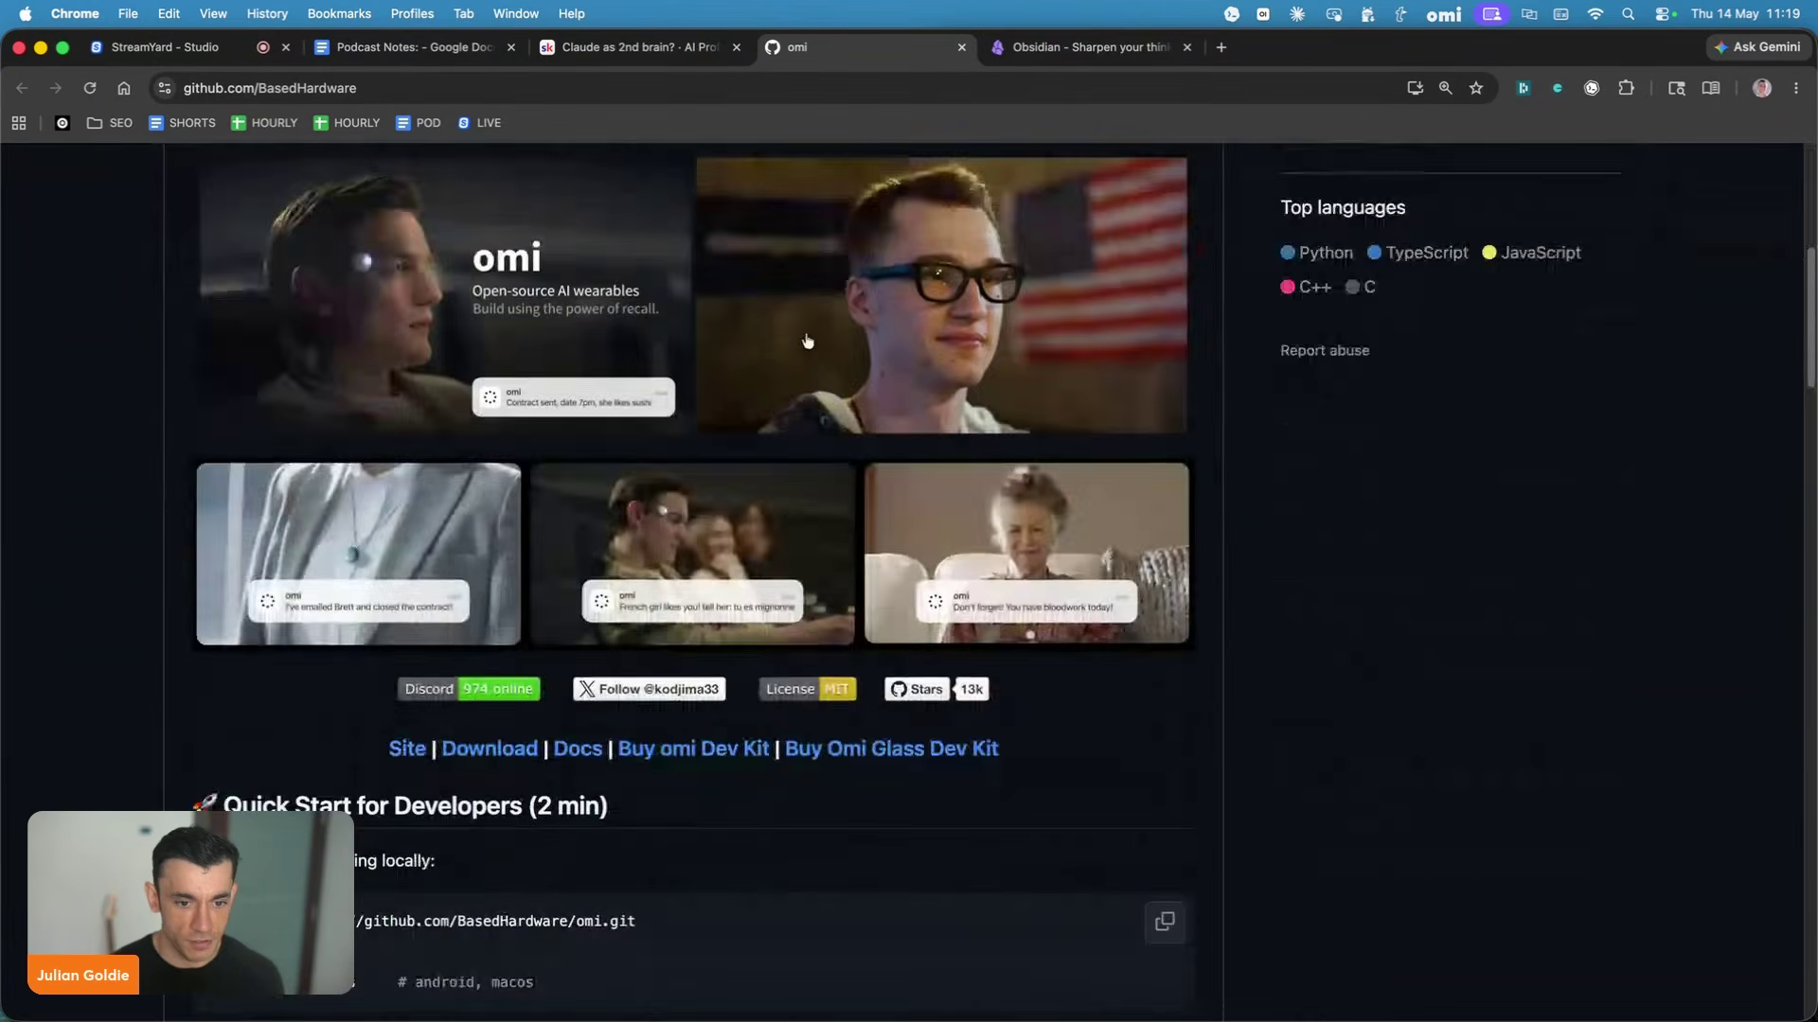
pyautogui.scroll(-20, 791, 337)
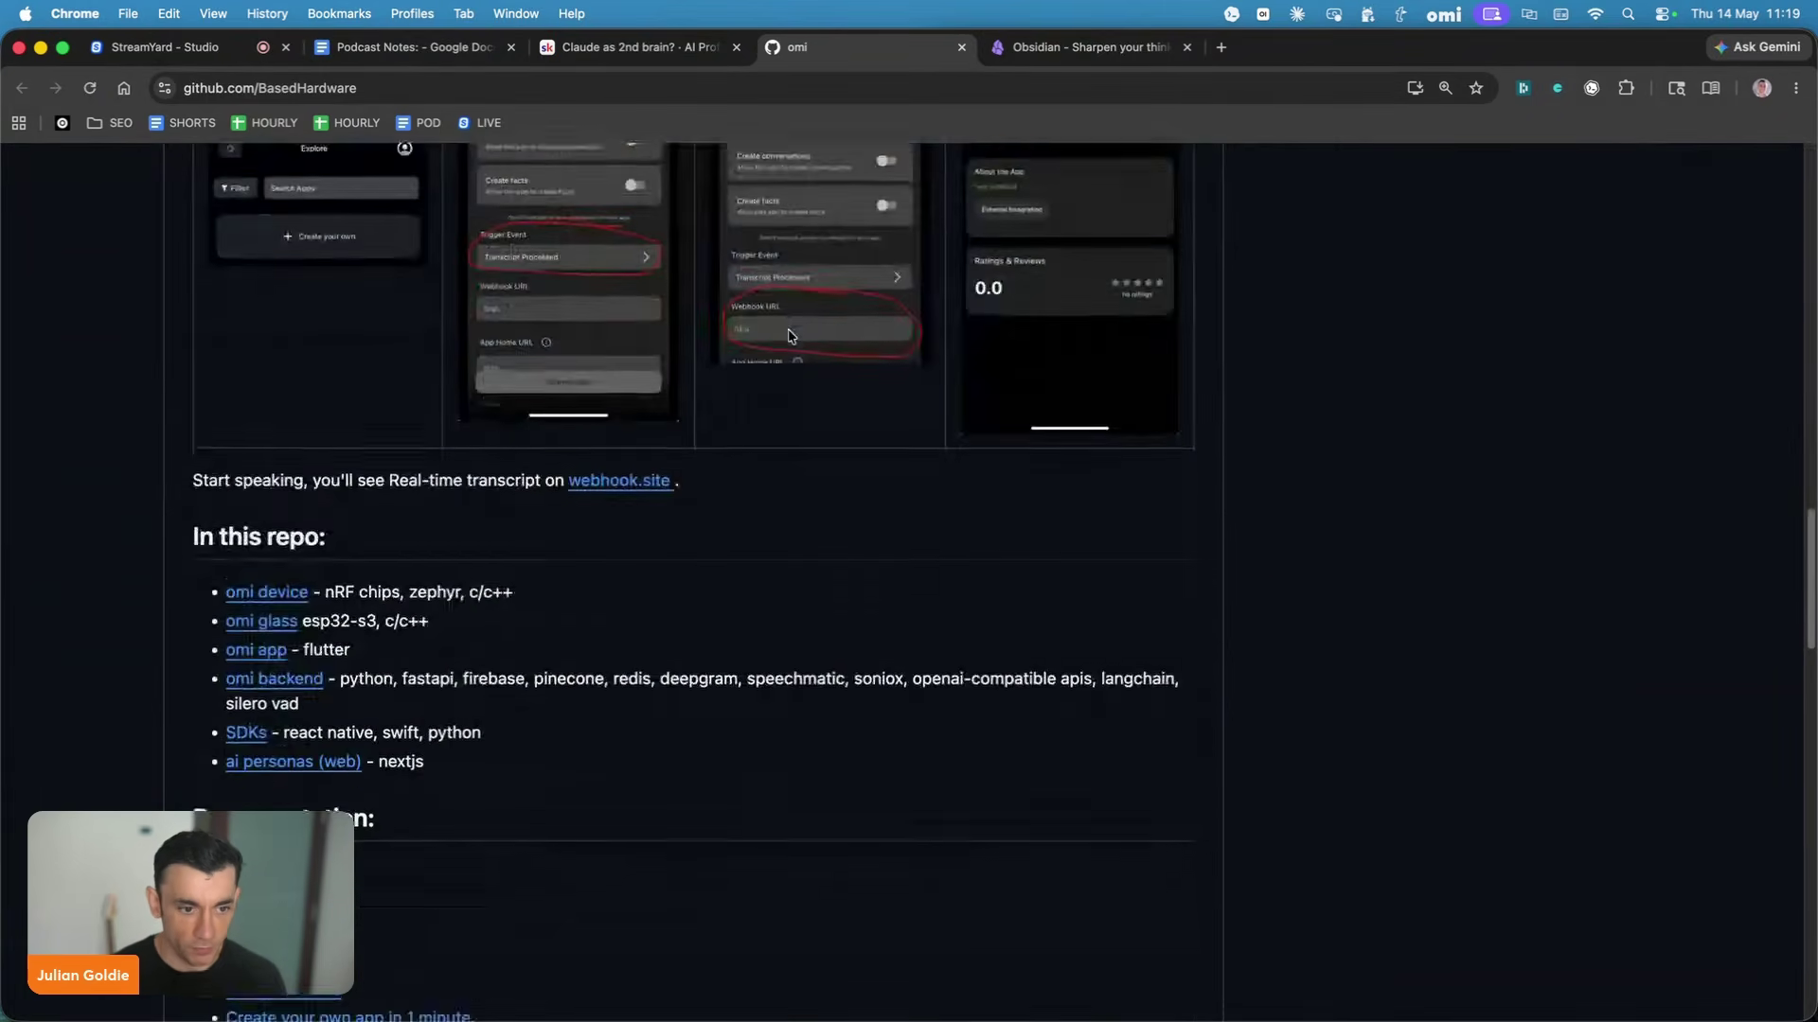
pyautogui.scroll(20, 789, 335)
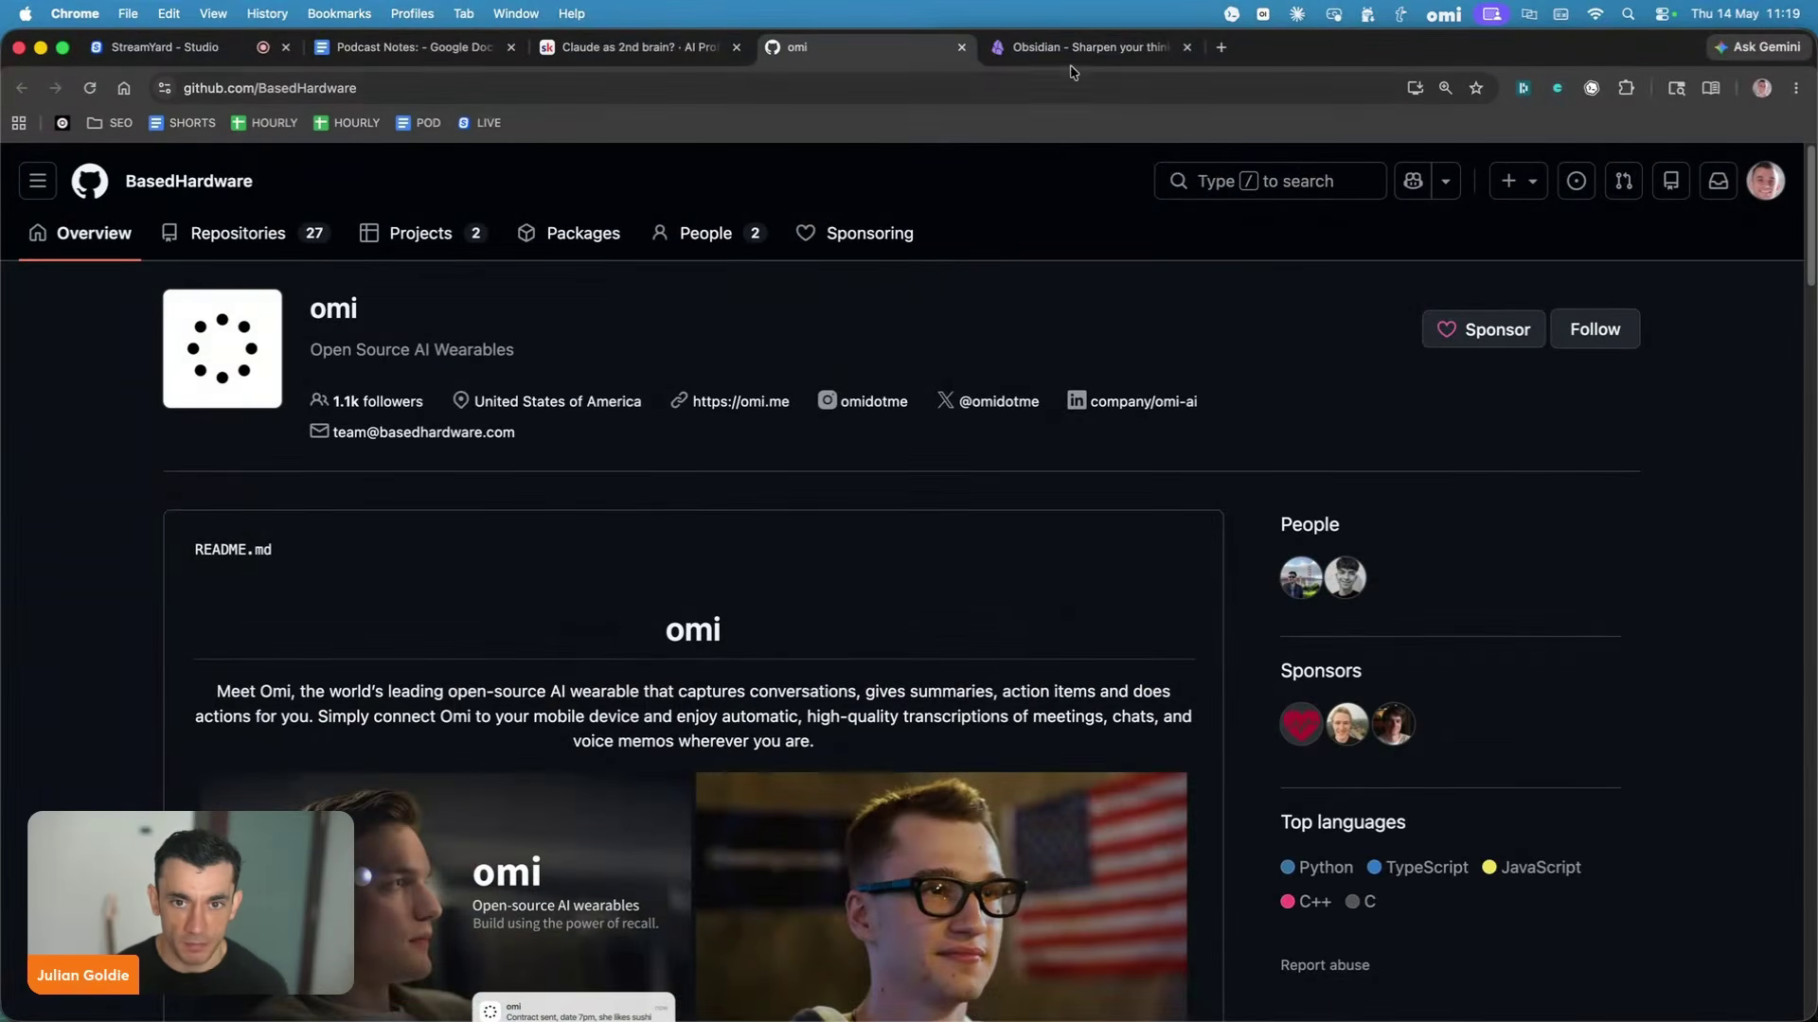
pyautogui.hotkey('ctrl', 'Tab')
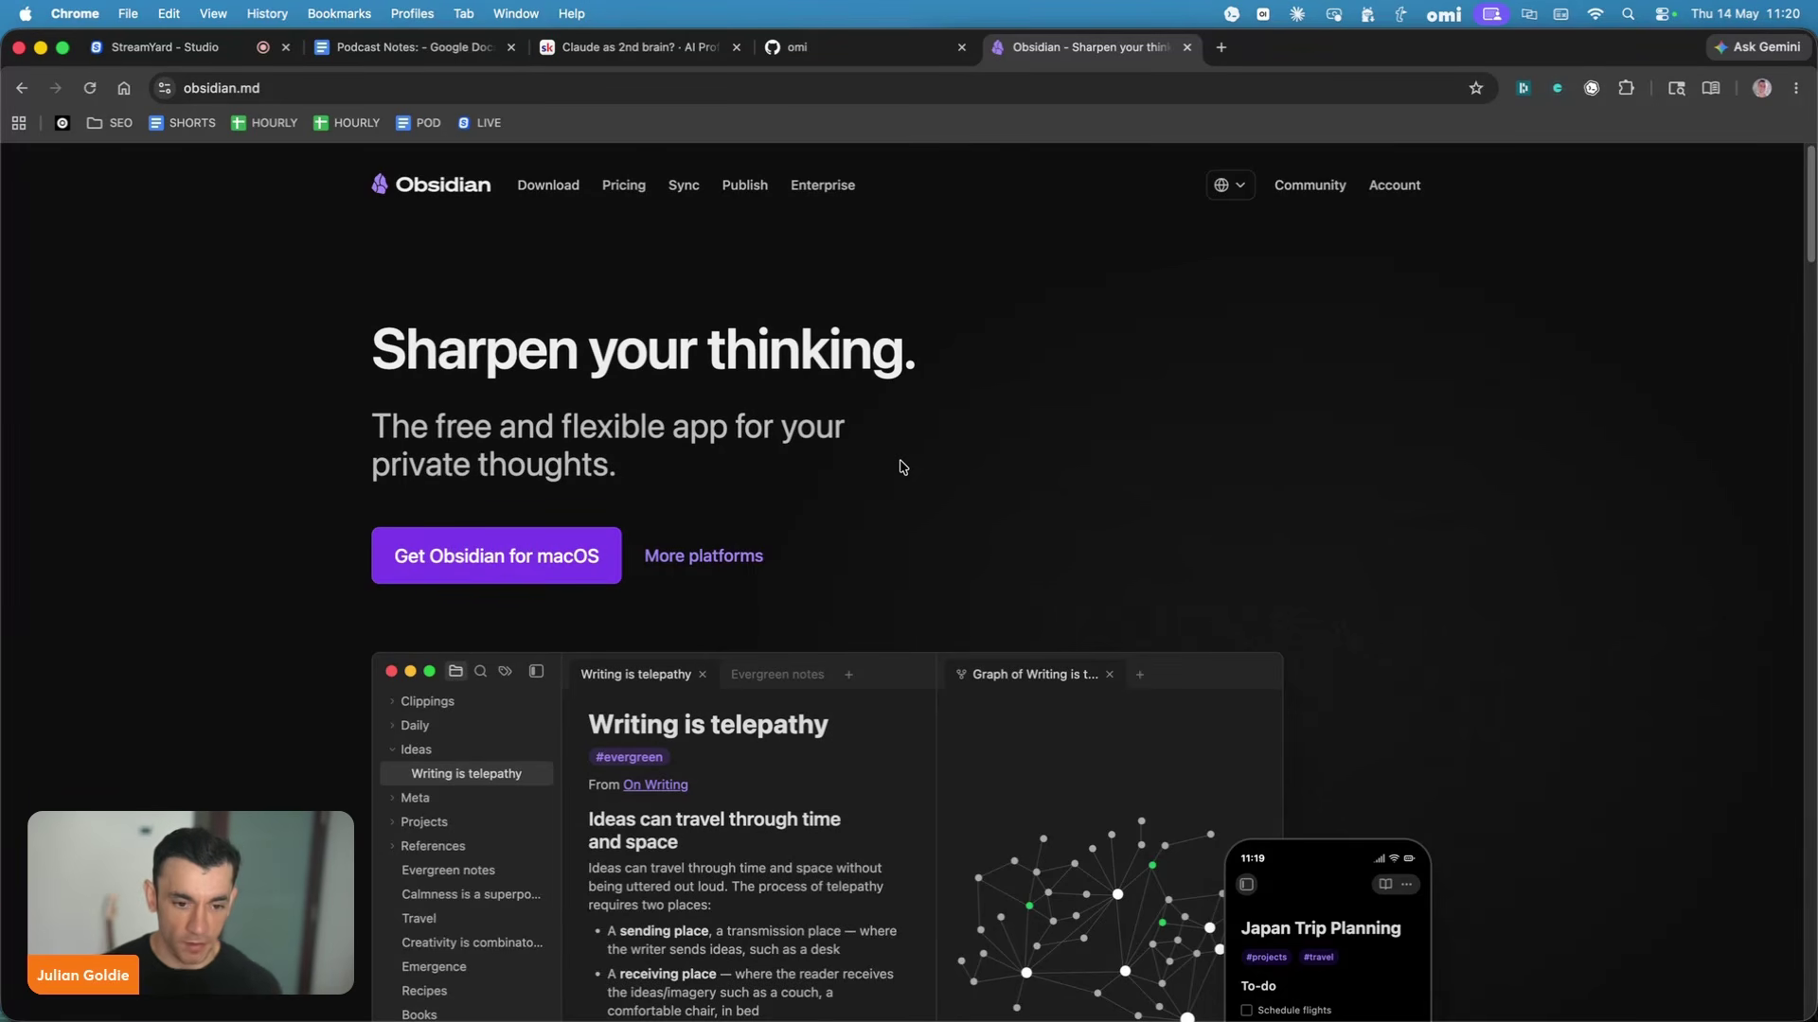
pyautogui.click(828, 43)
pyautogui.scroll(-4, 758, 502)
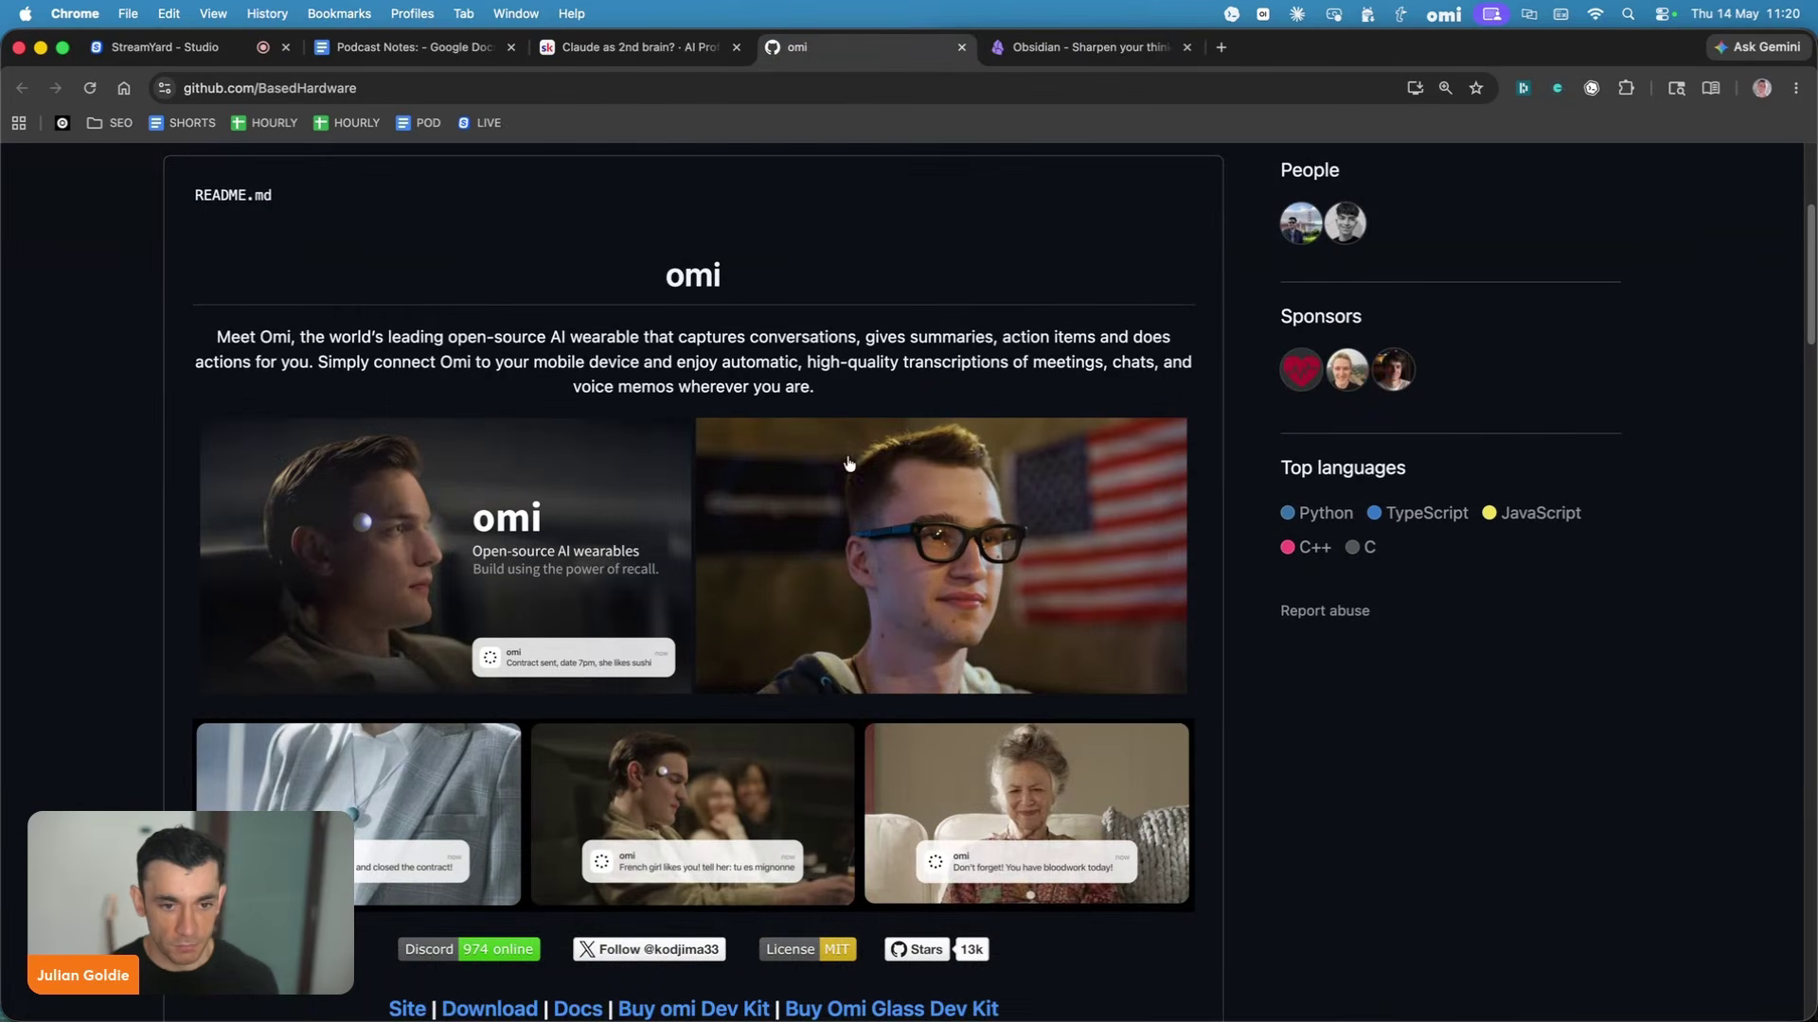
pyautogui.scroll(-15, 634, 554)
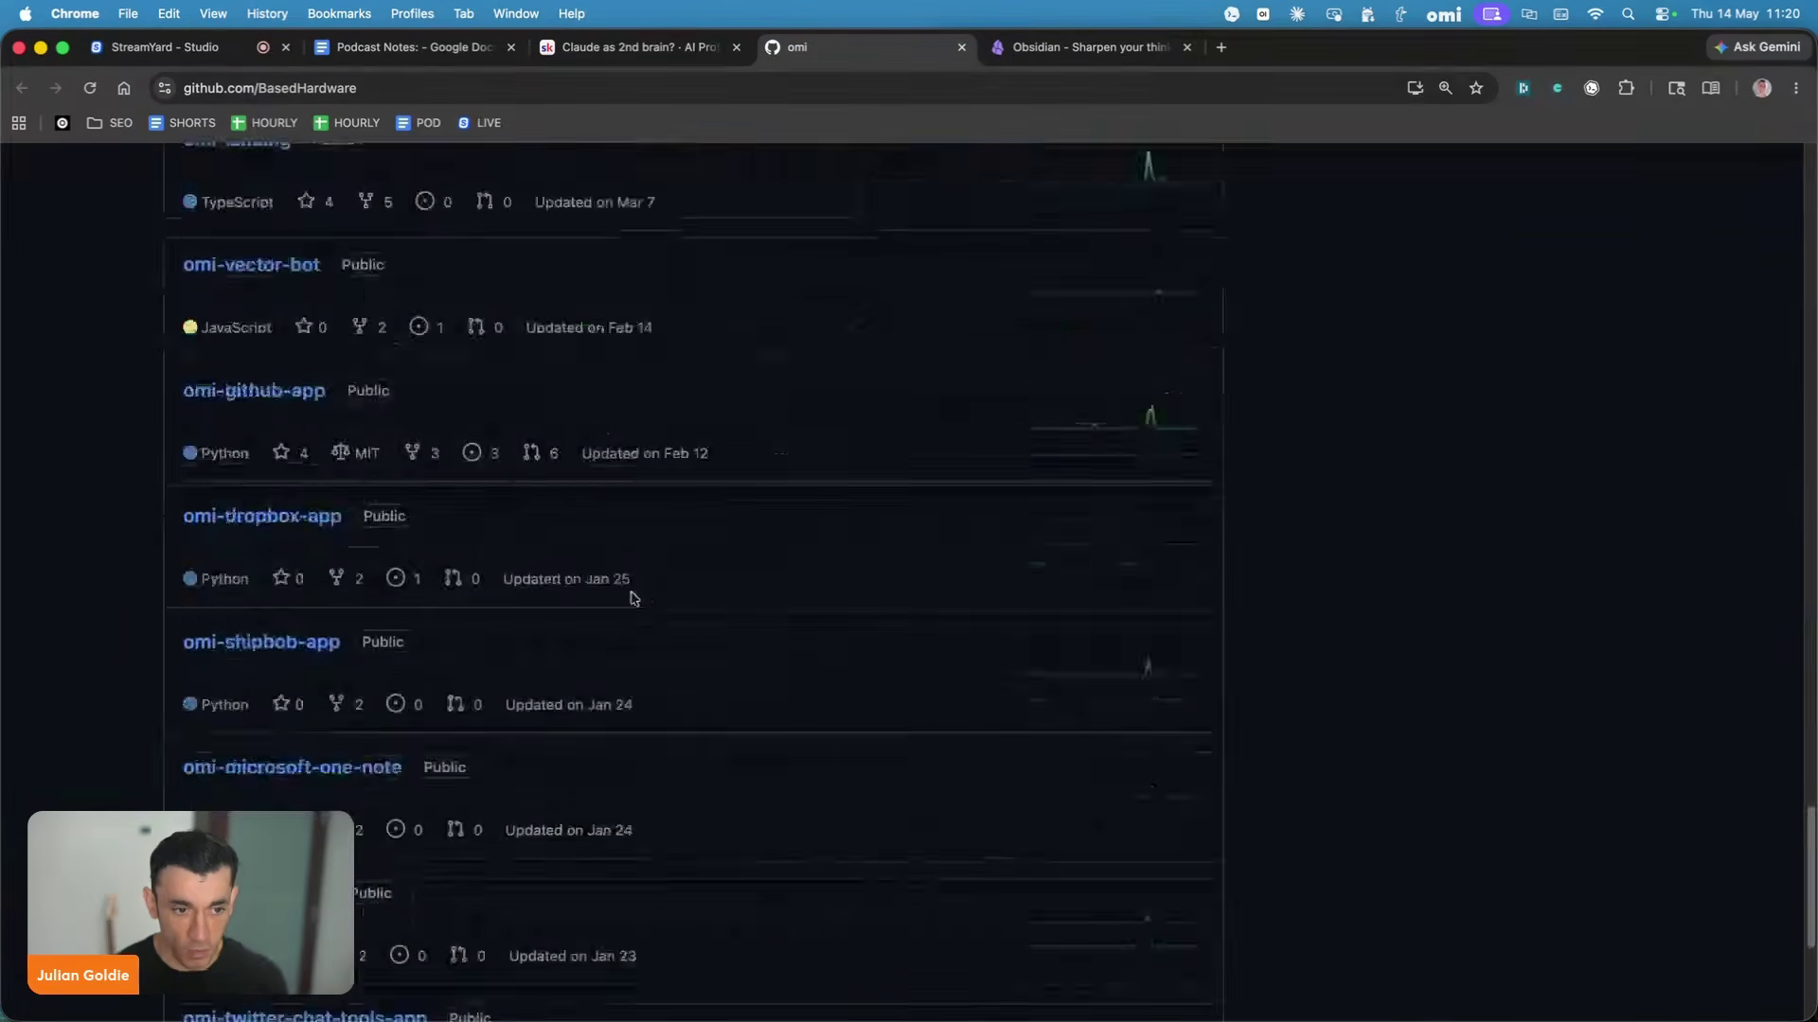
pyautogui.scroll(20, 633, 554)
# Look over the Obsidian home page, including its section on links and graph features.
pyautogui.click(1065, 50)
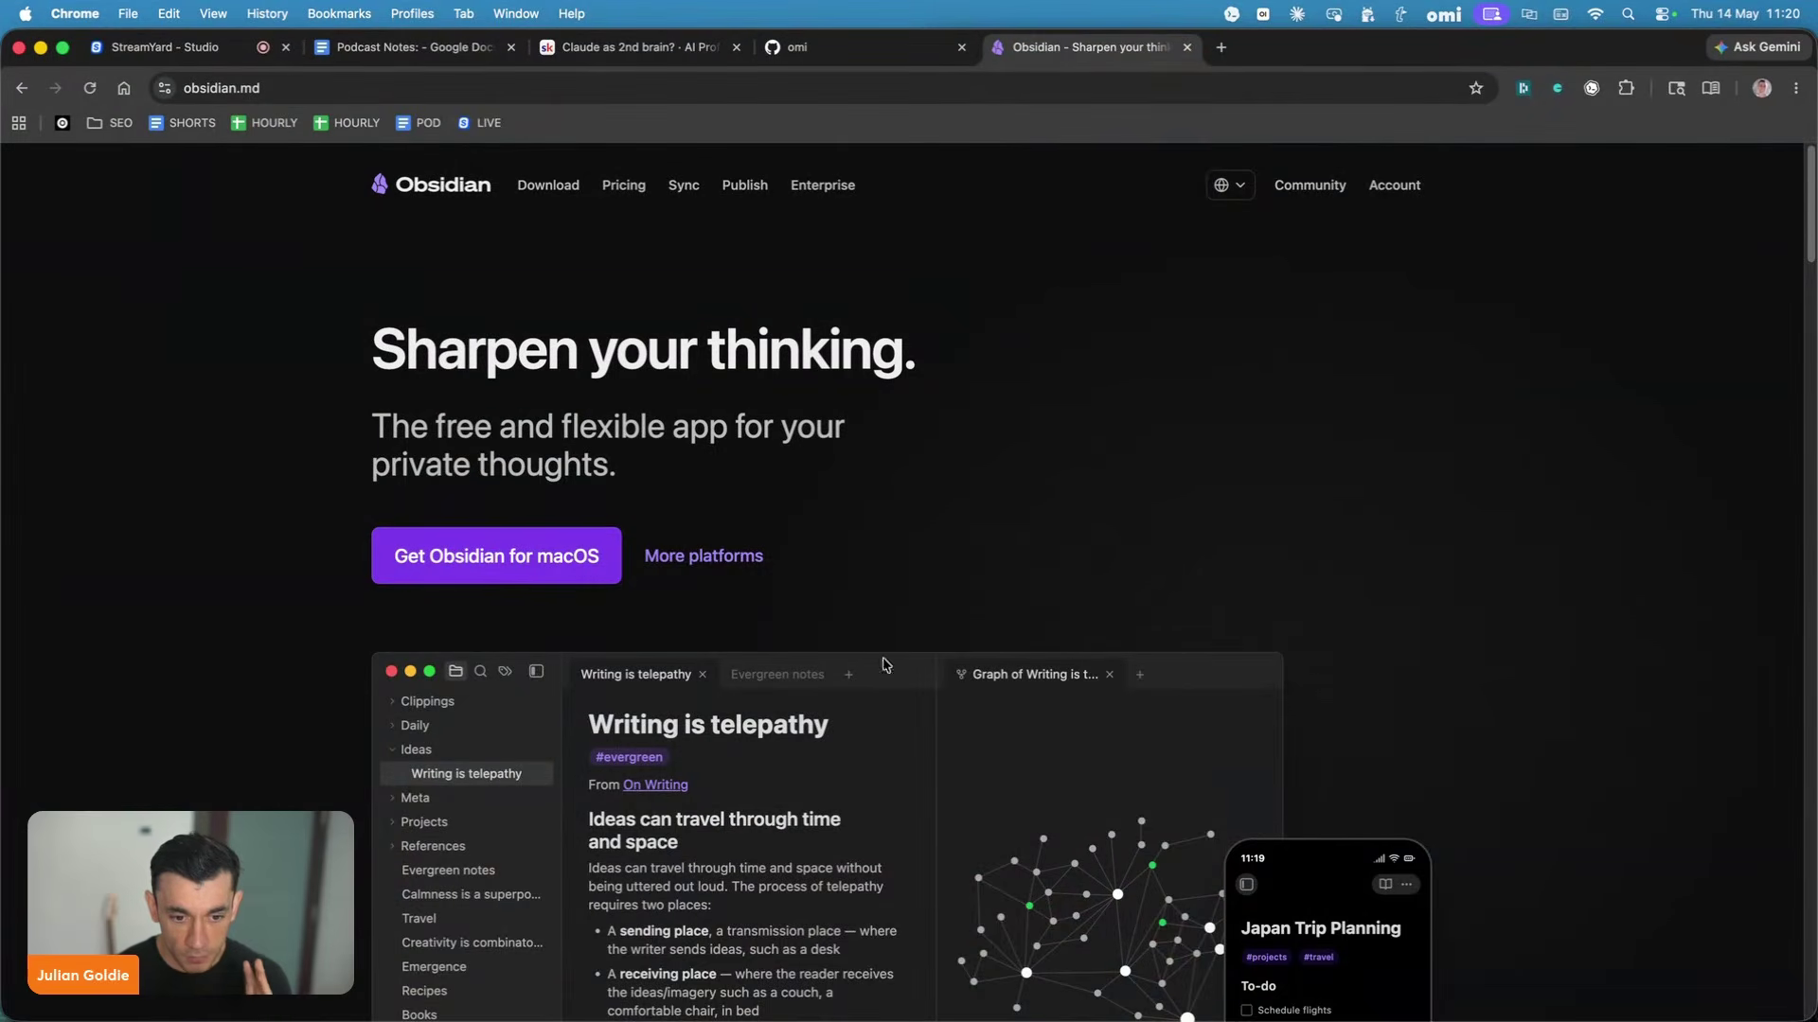
pyautogui.scroll(-15, 947, 606)
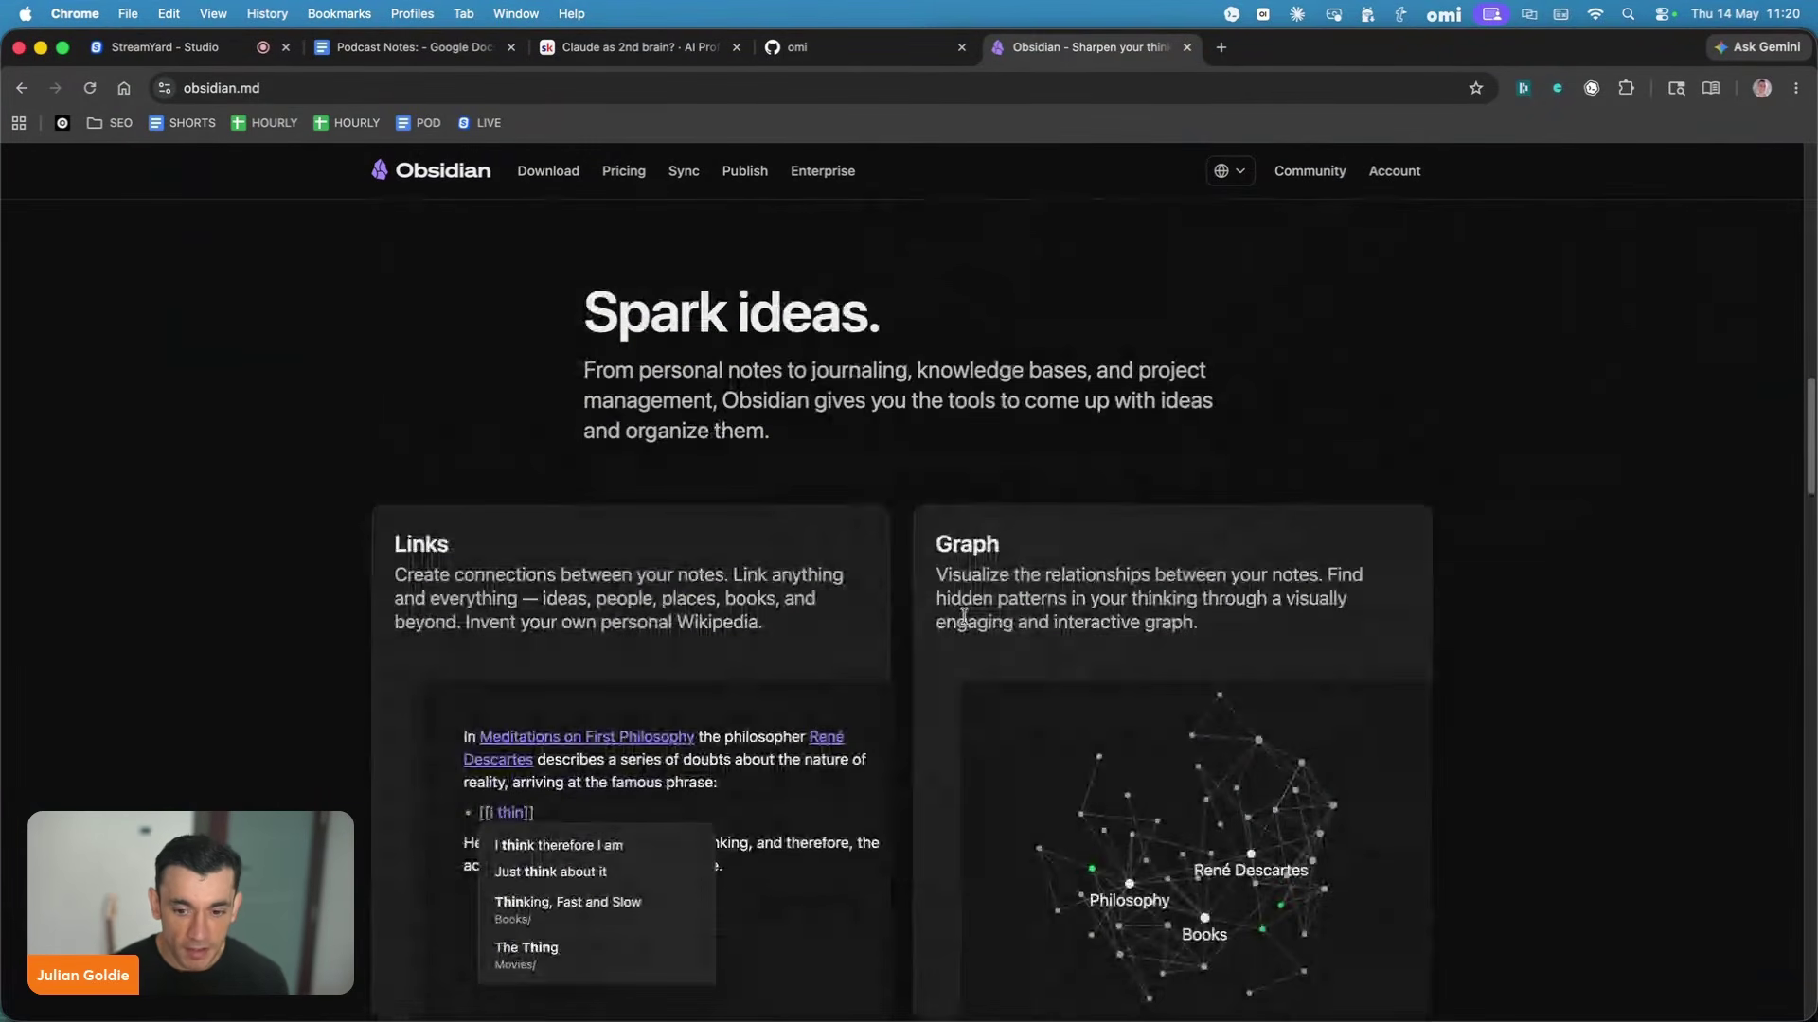
pyautogui.scroll(15, 1061, 549)
# Switch to the omi desktop app and look over its memories and task list.
pyautogui.press('super+space')
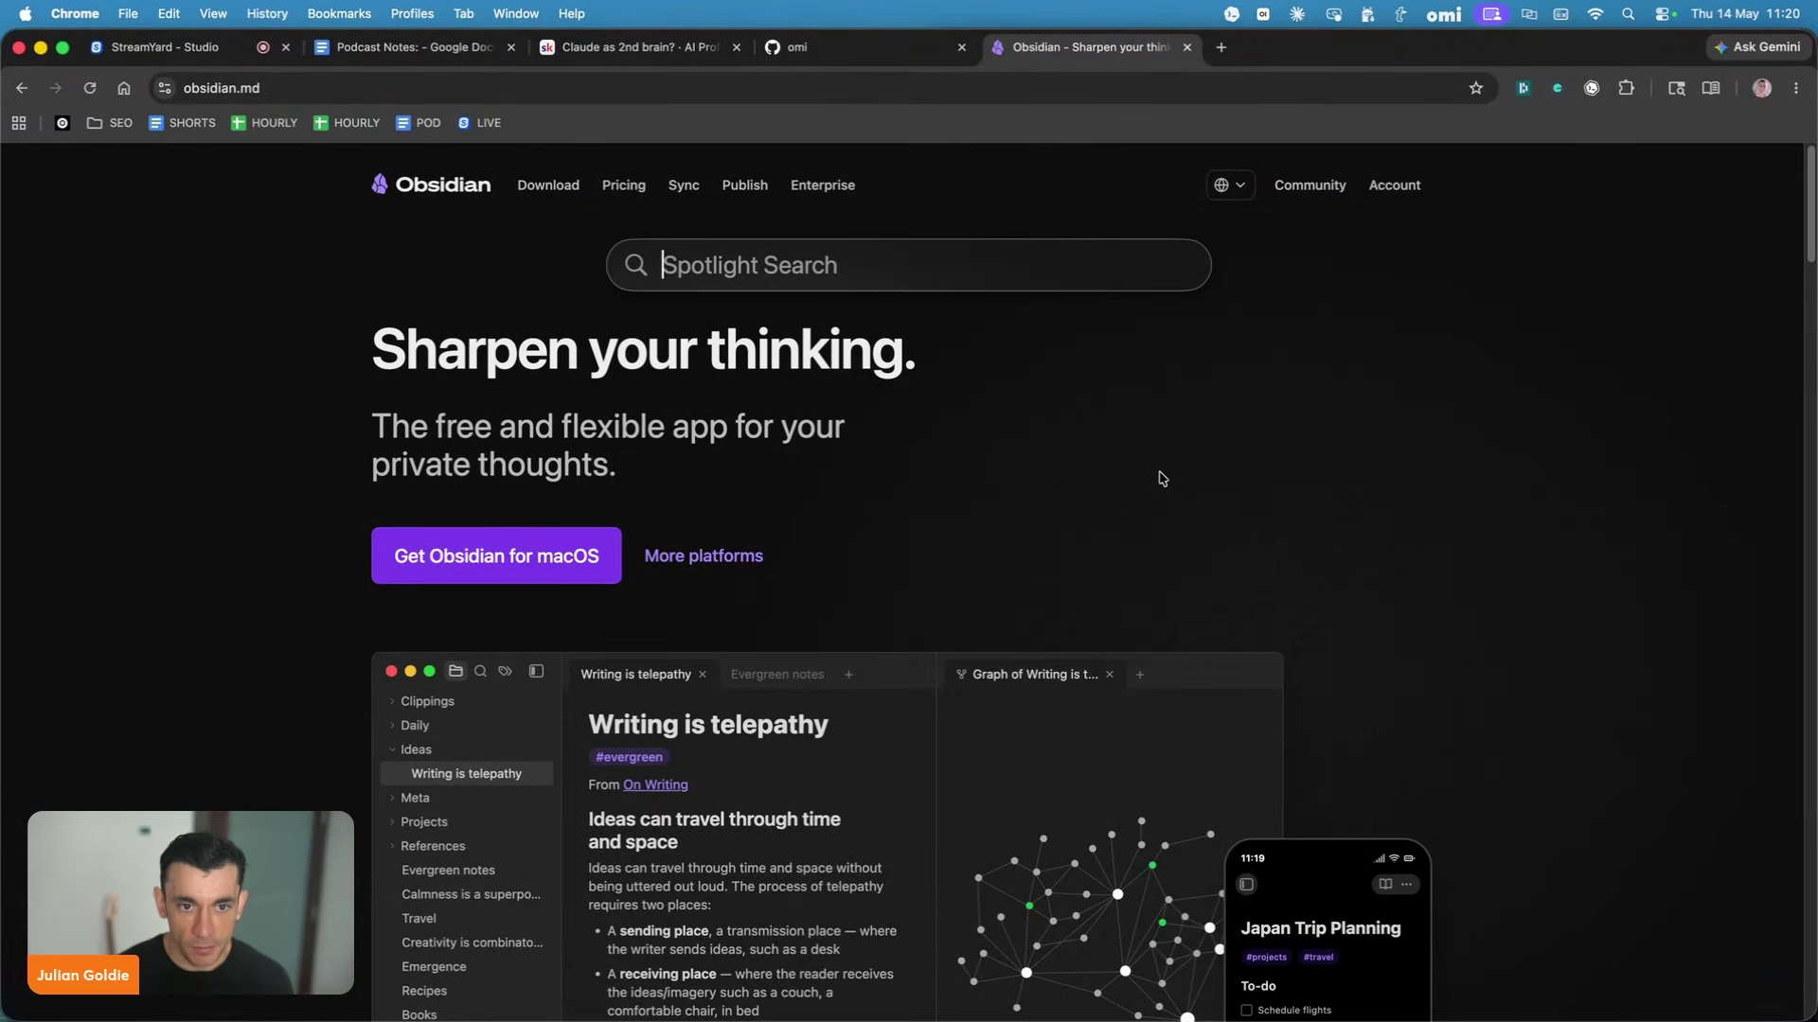
pyautogui.press('Escape')
pyautogui.moveTo(1003, 1004)
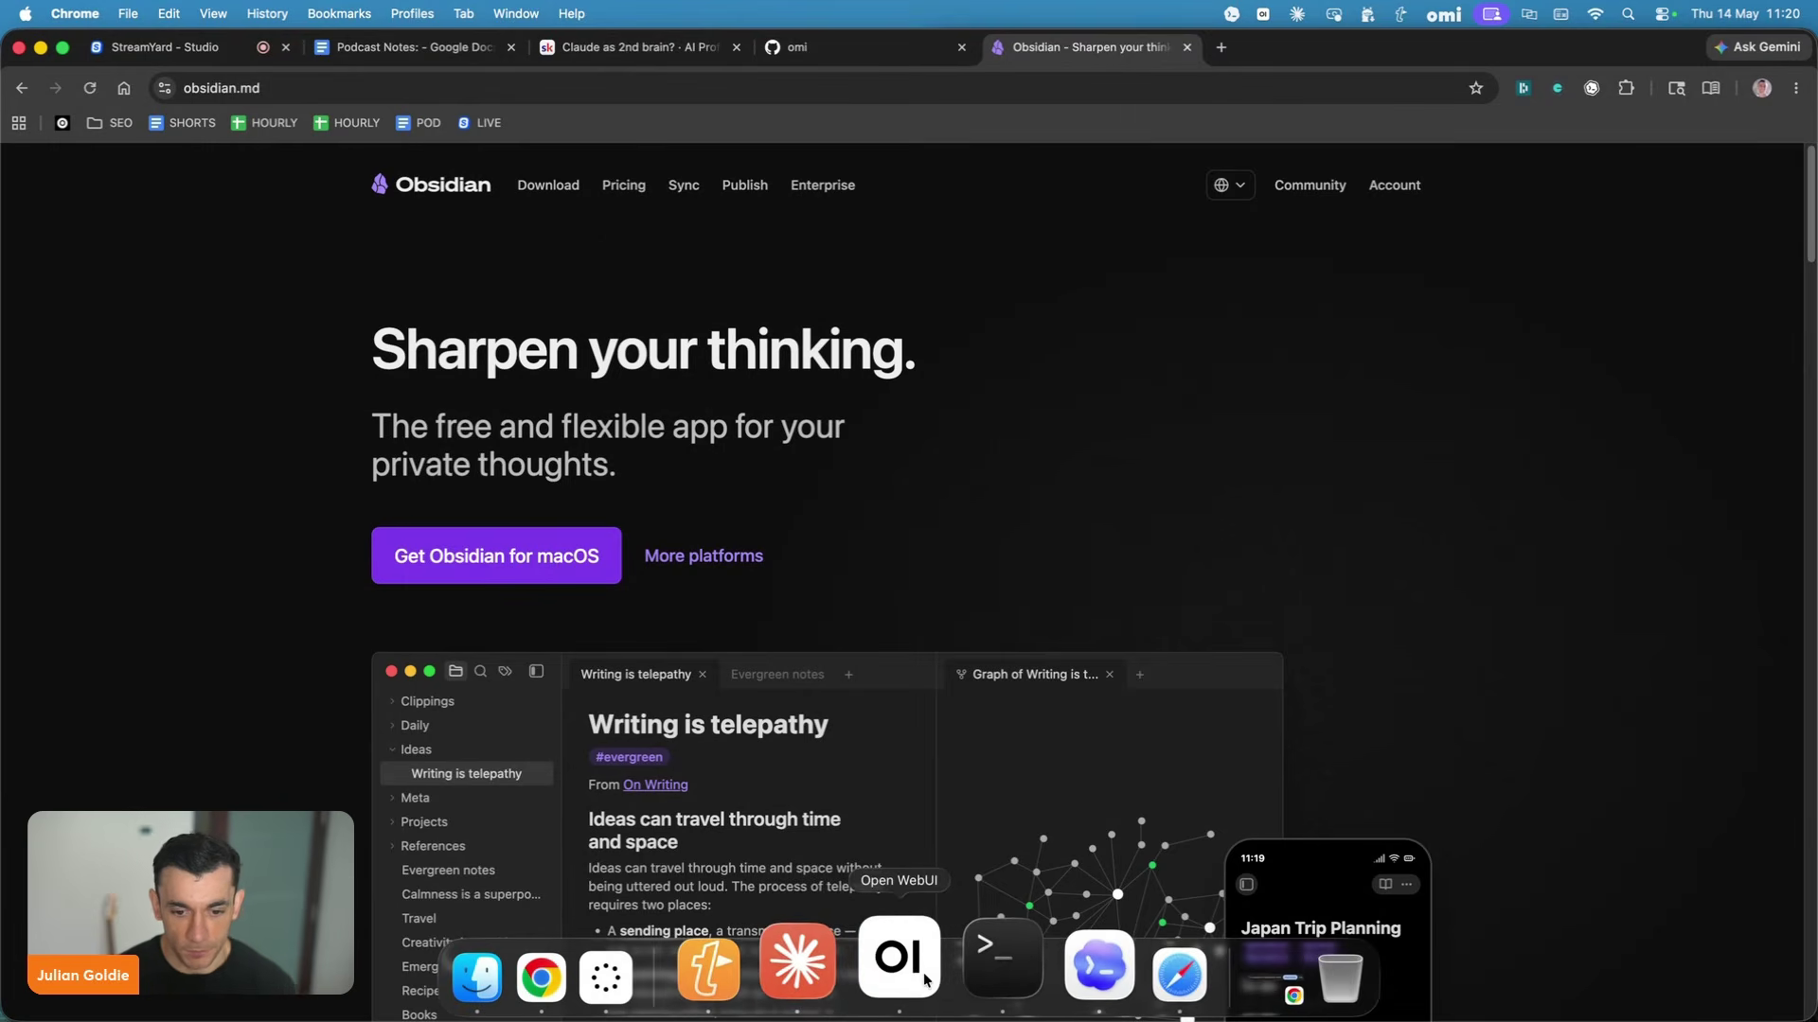
pyautogui.click(925, 980)
pyautogui.click(687, 928)
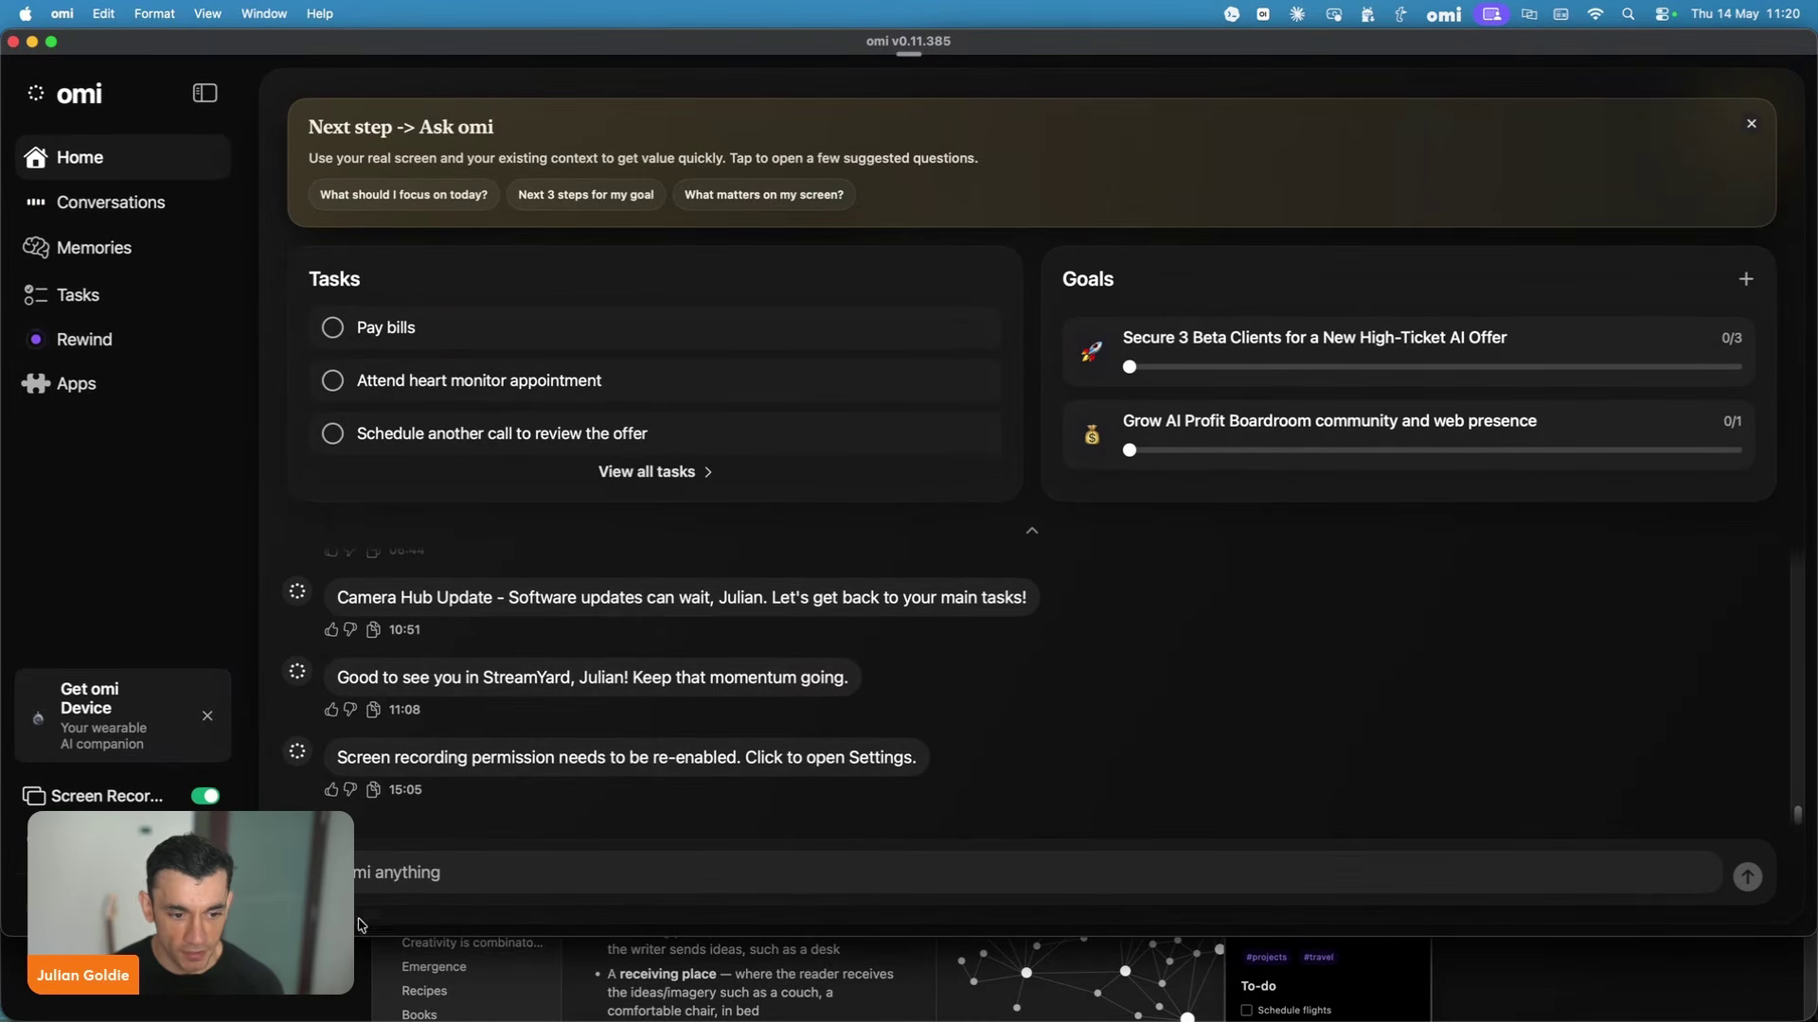
pyautogui.click(123, 249)
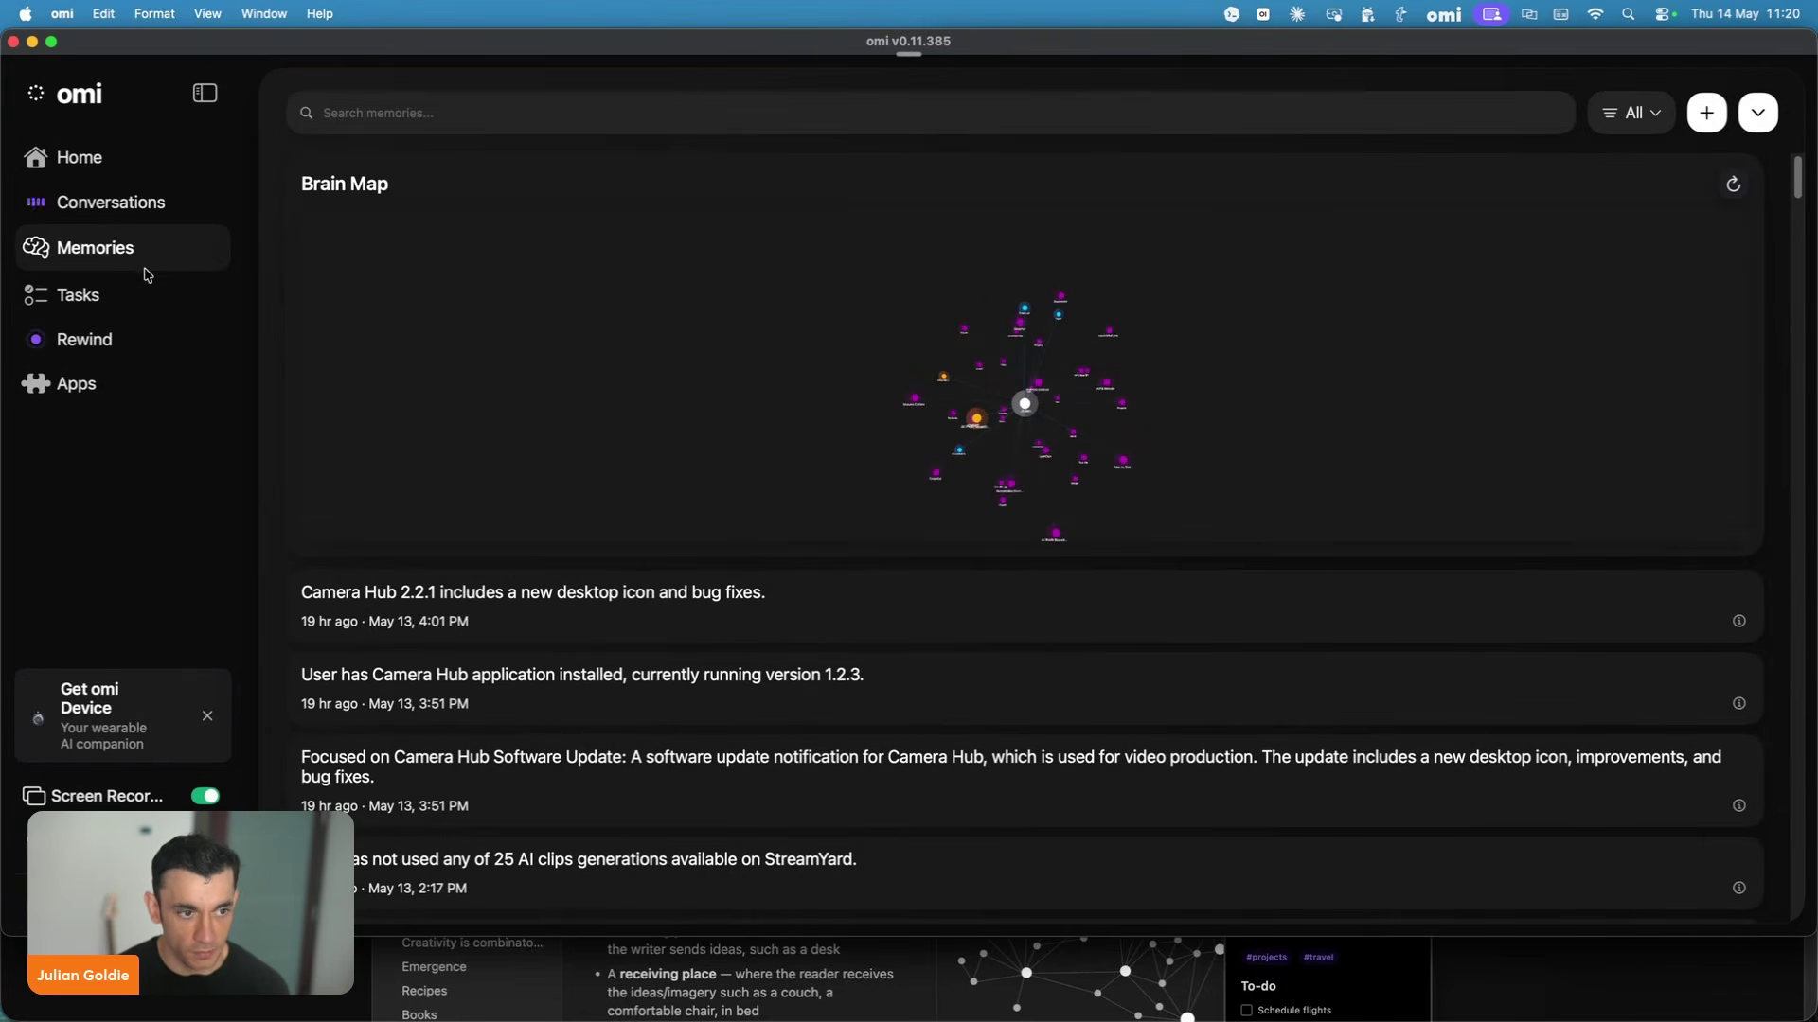
pyautogui.click(134, 297)
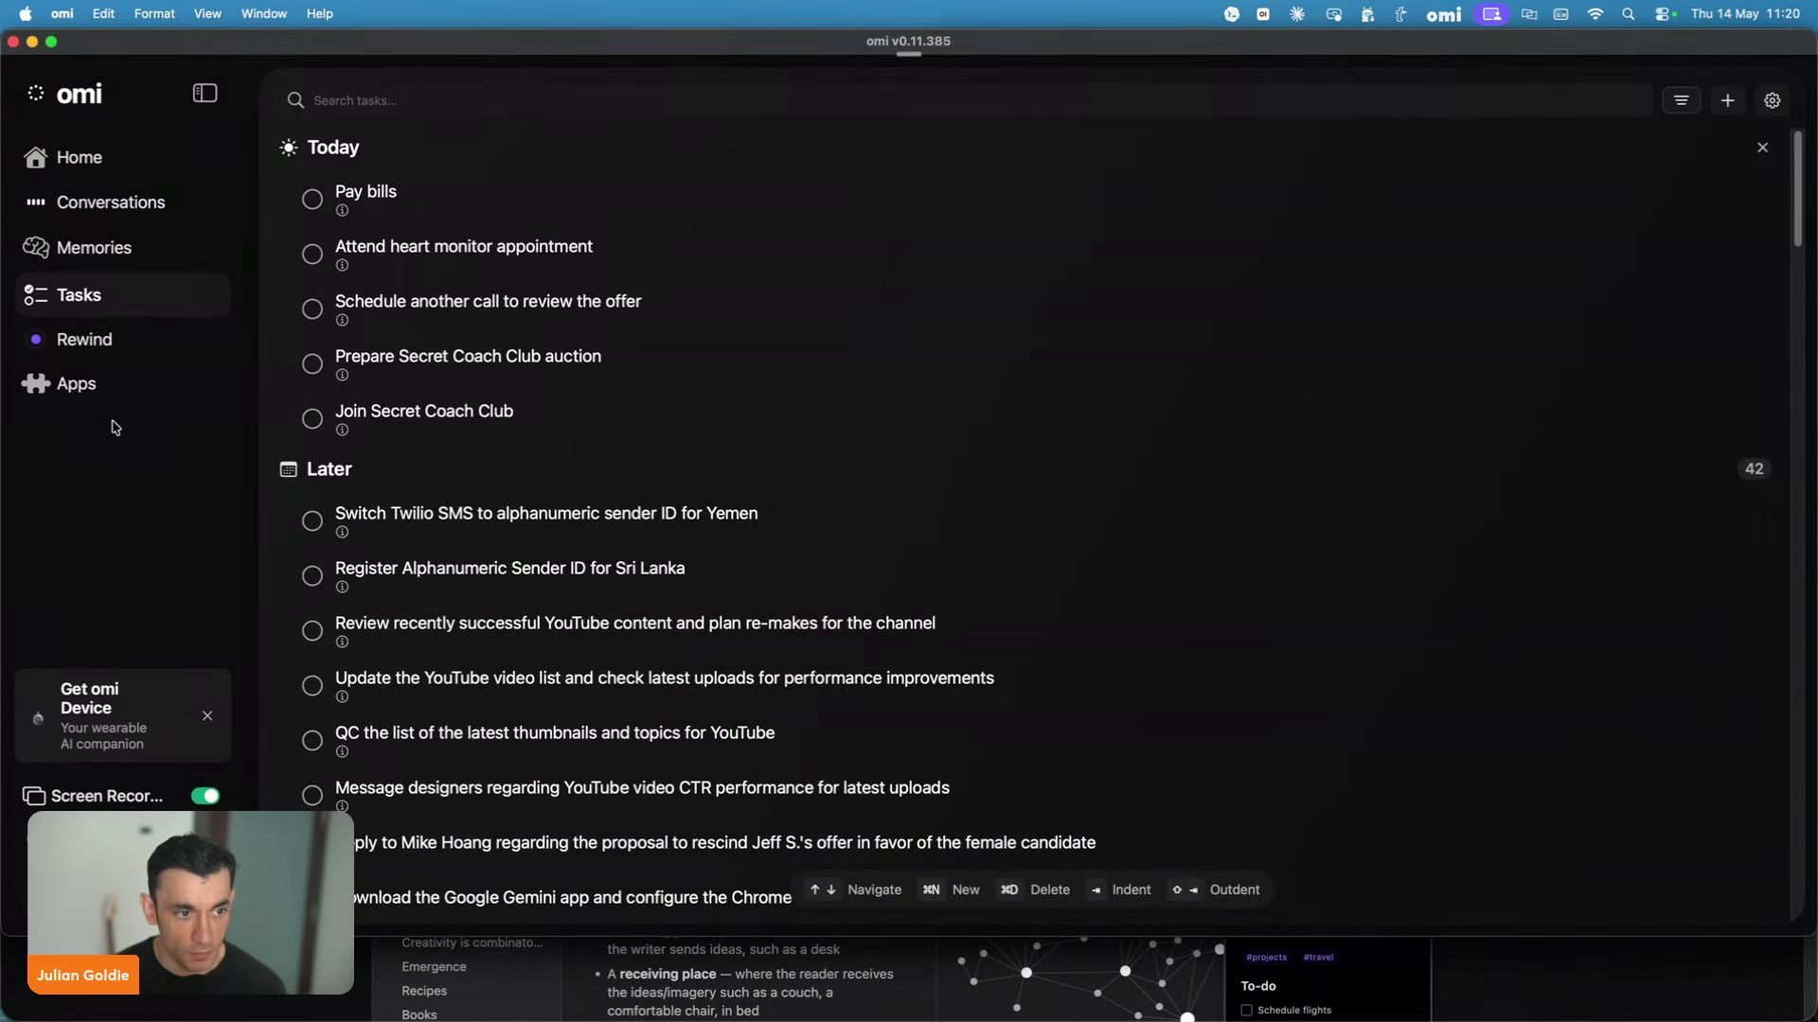
# Export the omi memories to the selected Obsidian vault.
pyautogui.click(85, 386)
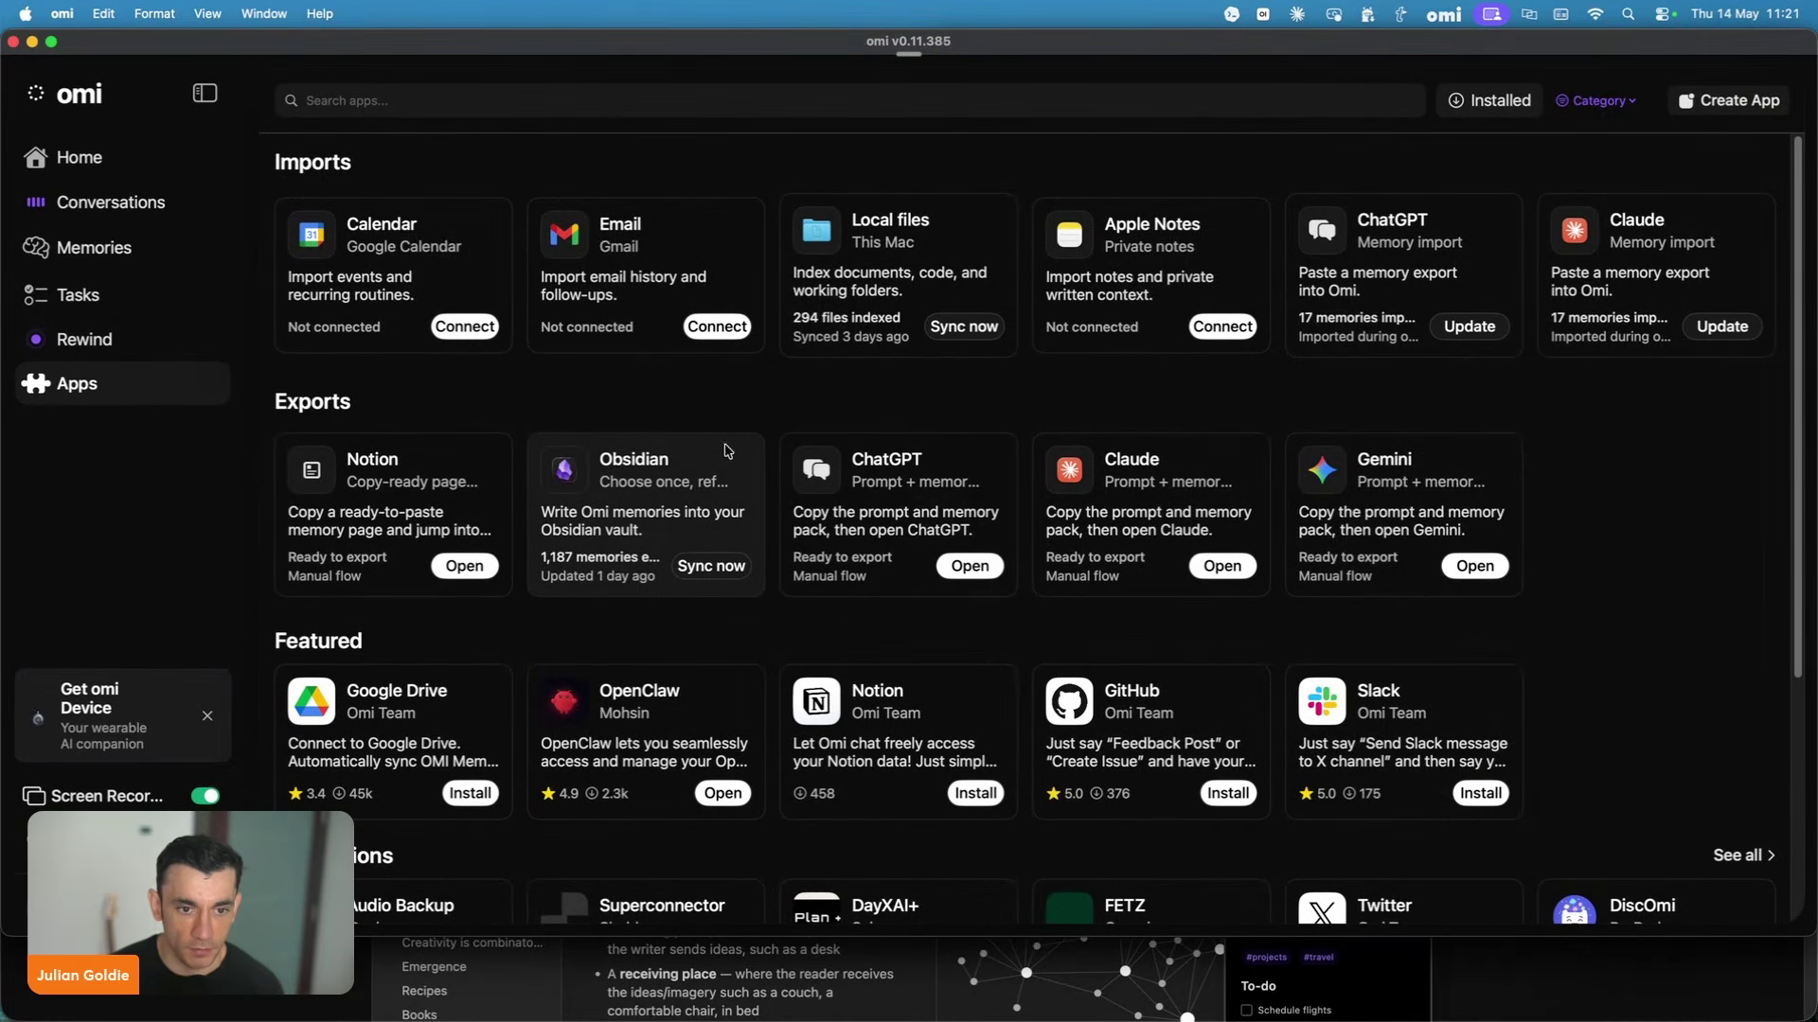
pyautogui.click(732, 589)
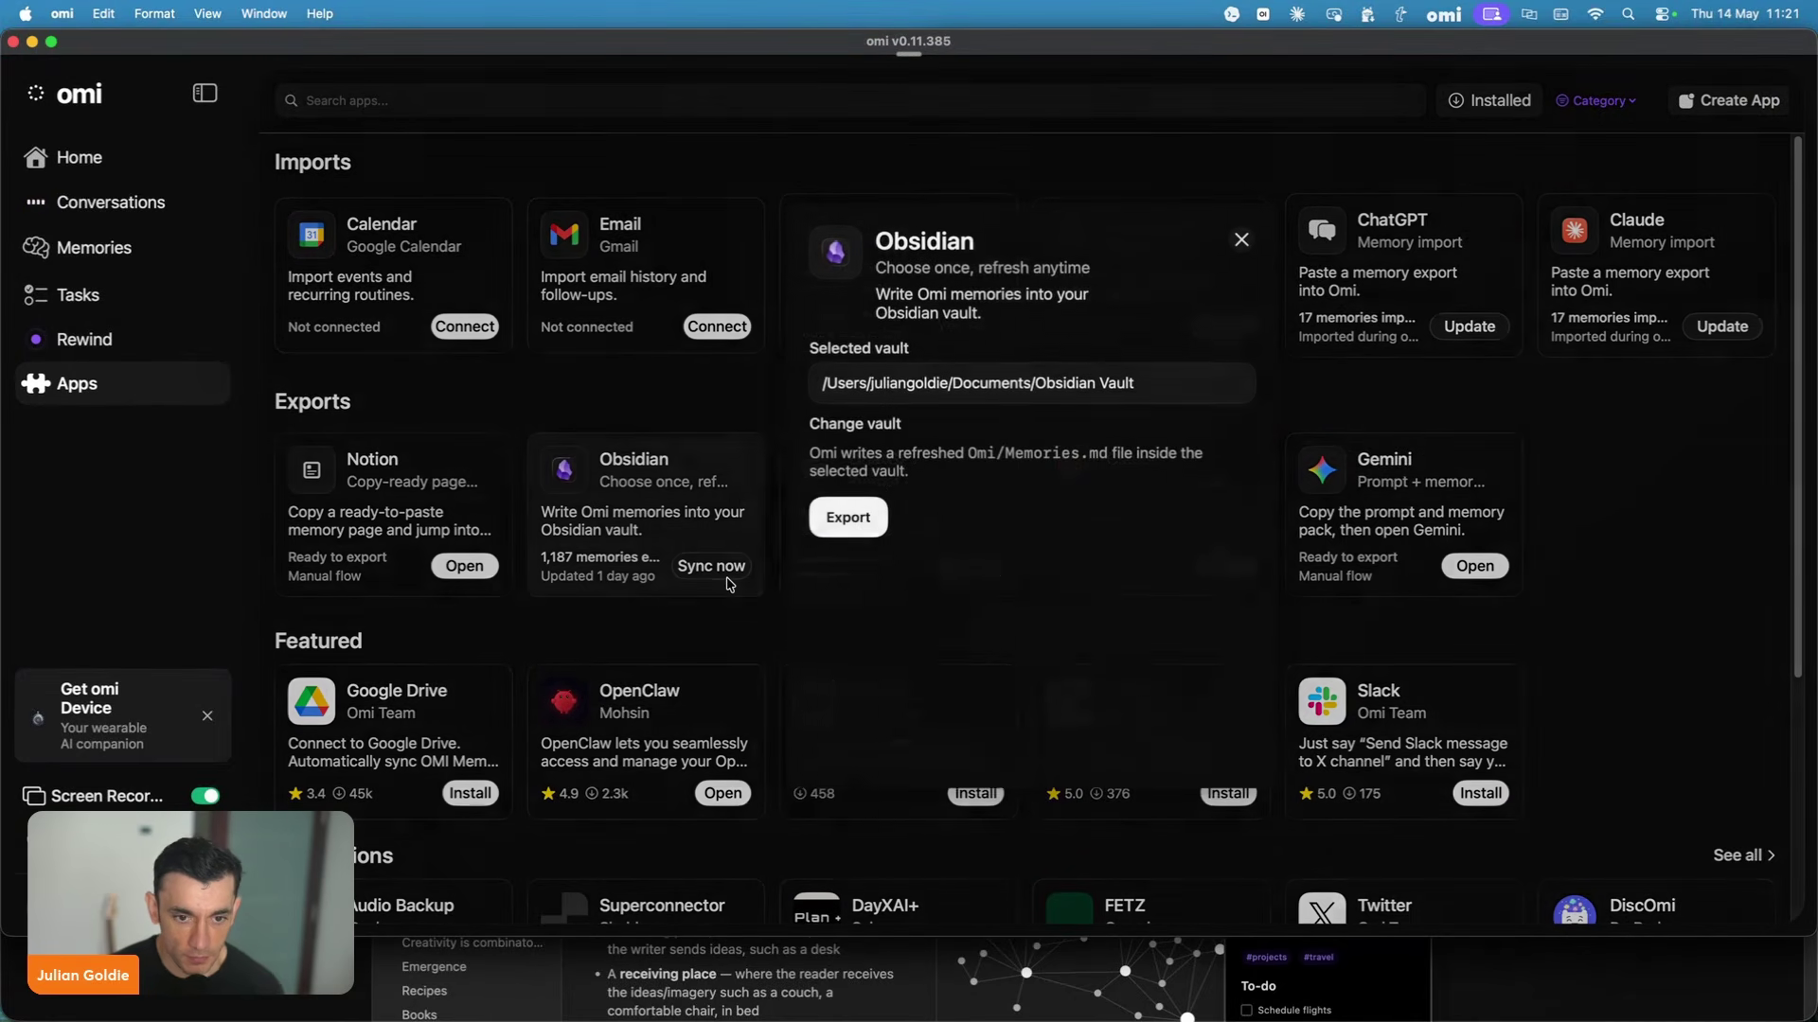
pyautogui.click(864, 522)
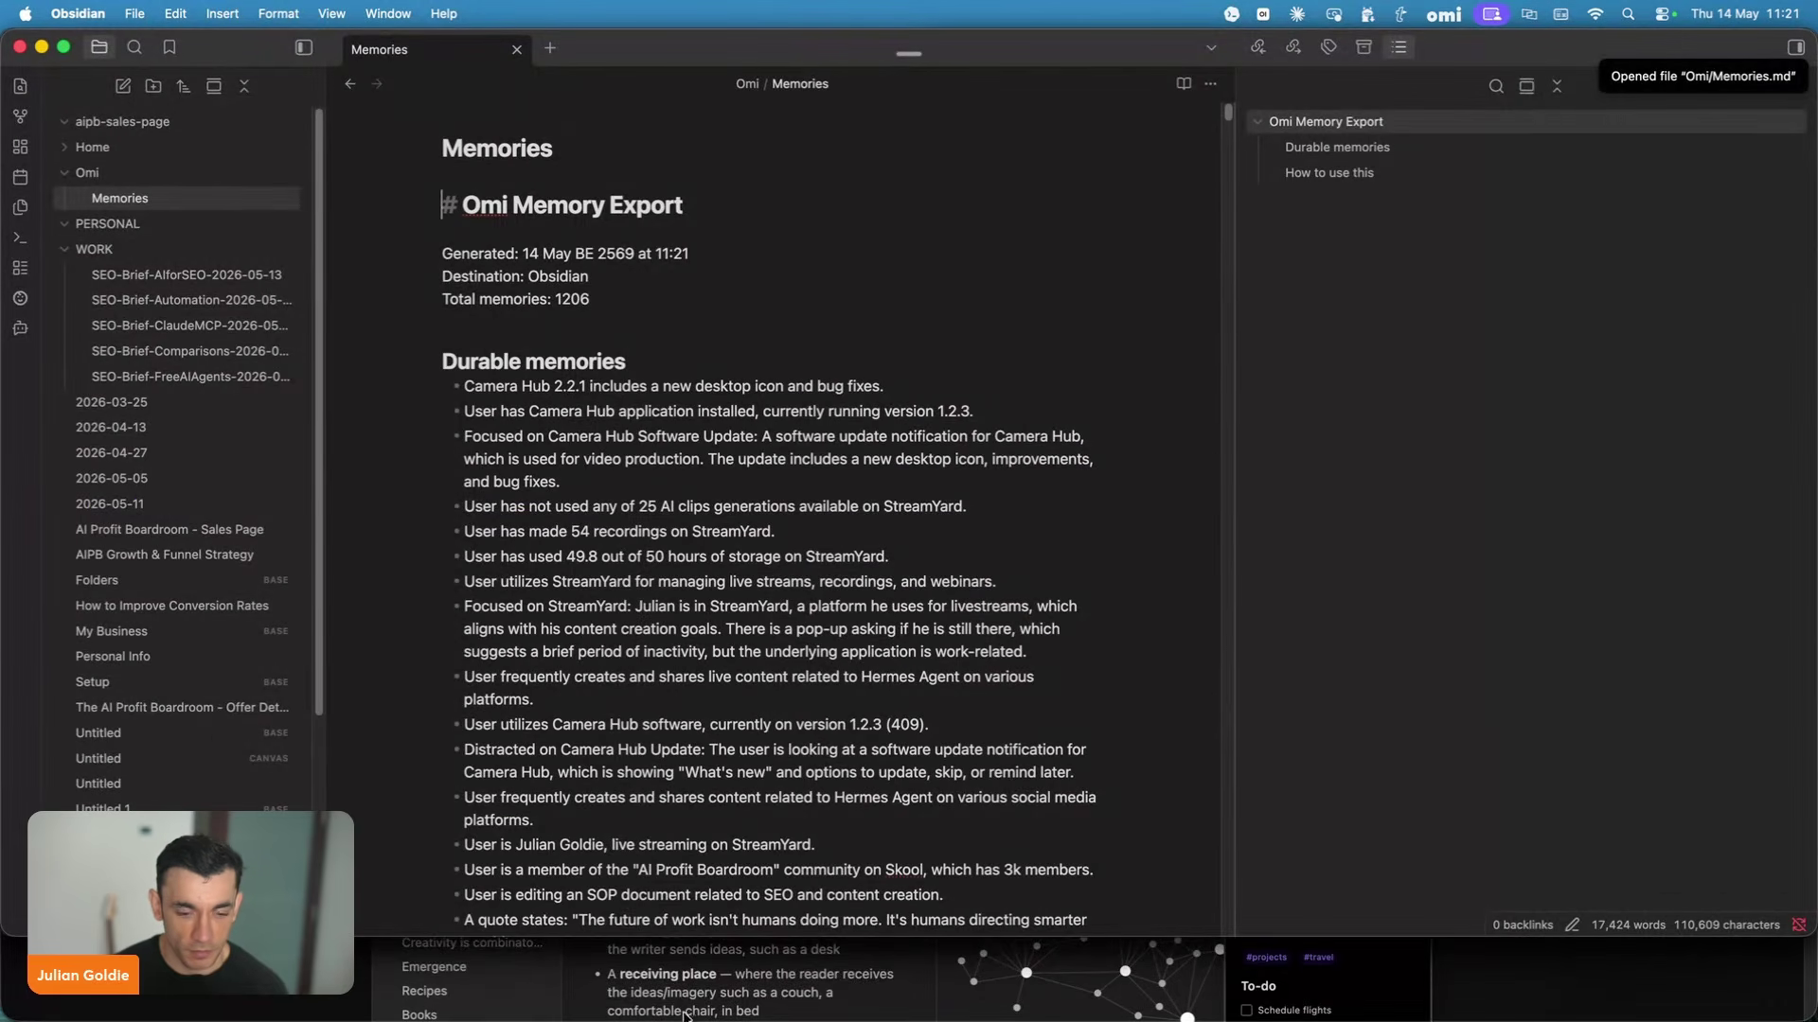
# Bring up the exported Memories note in Obsidian and switch to the Claude desktop app.
pyautogui.click(578, 975)
pyautogui.click(1174, 961)
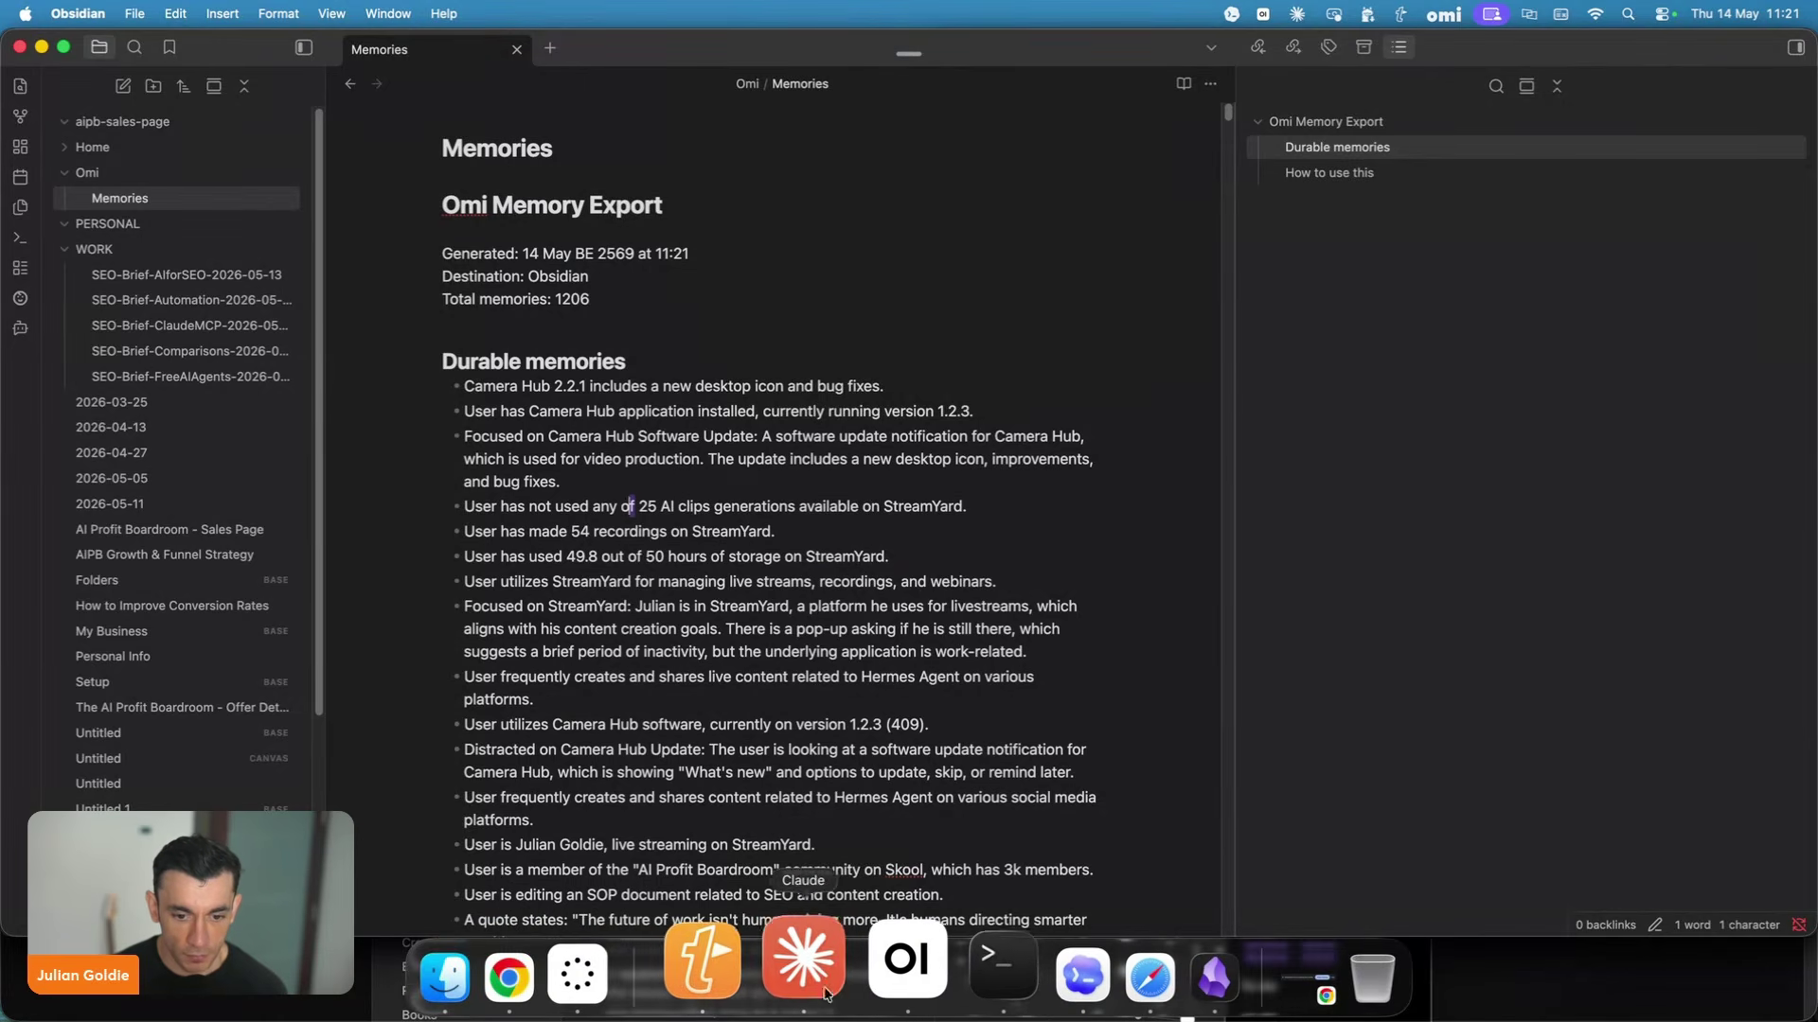
pyautogui.click(806, 959)
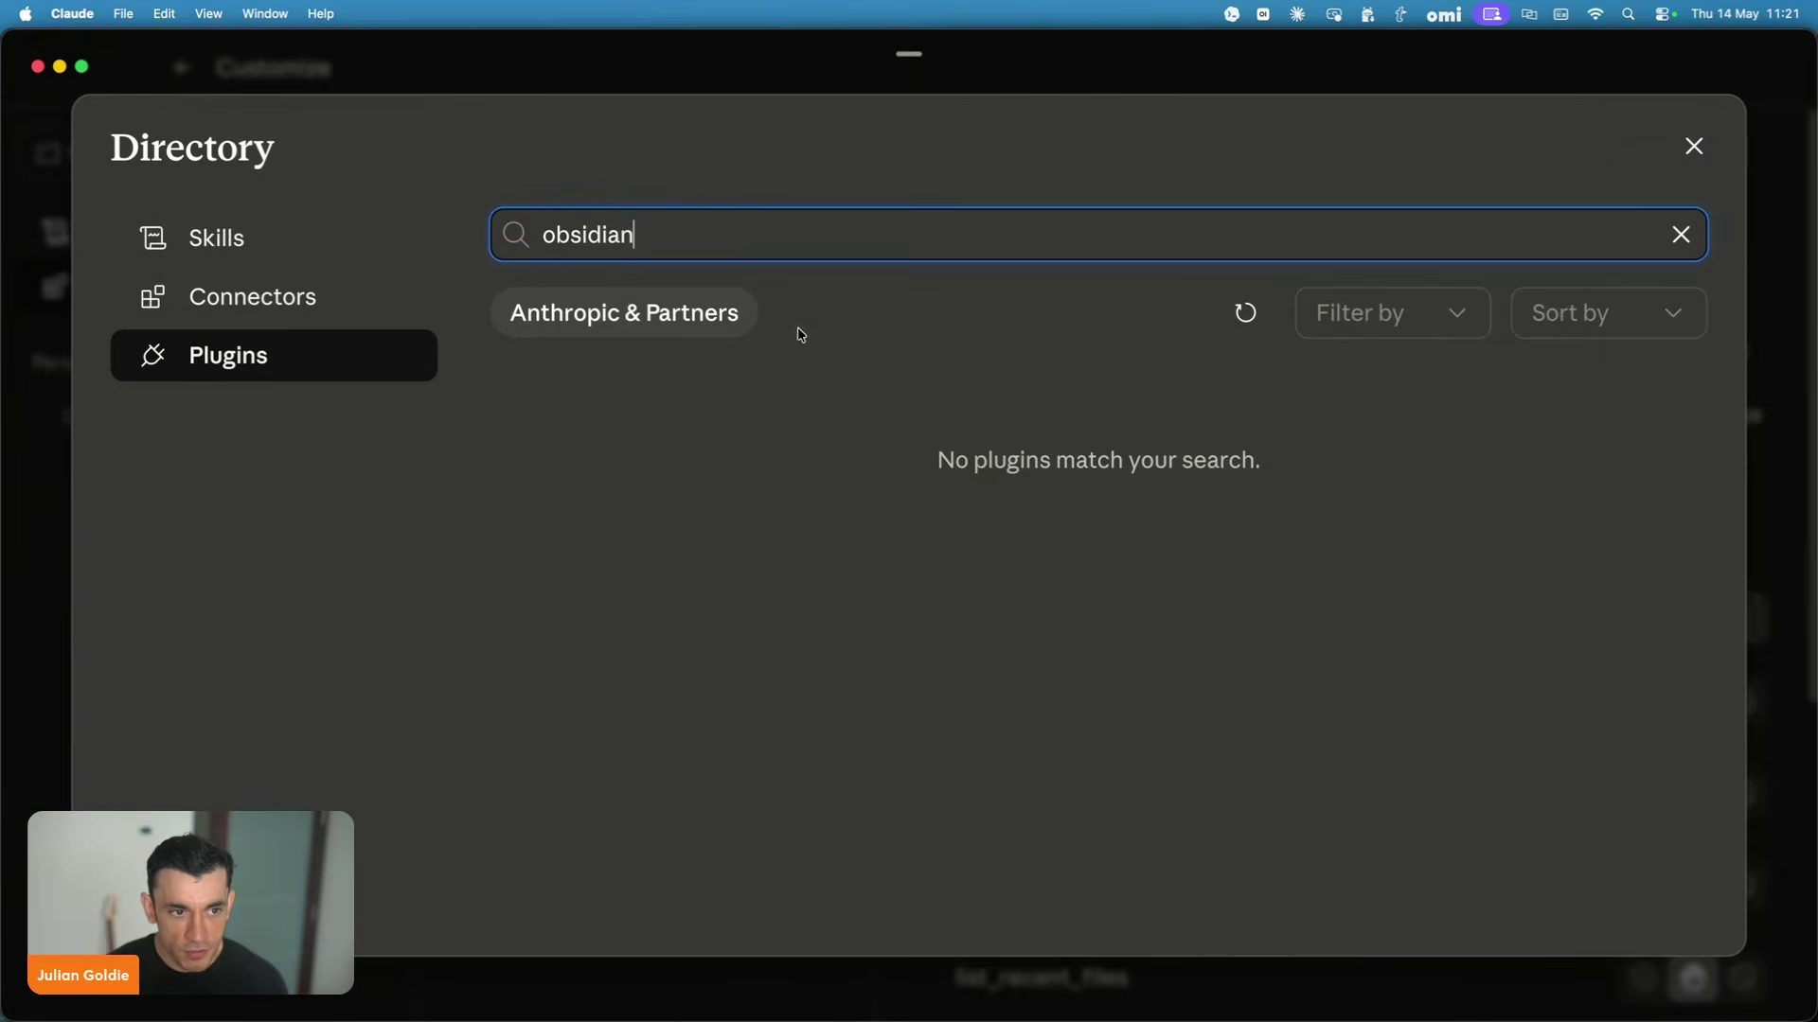
# Search Claude's plugin and connector directories for obsidian.
pyautogui.click(252, 300)
pyautogui.click(392, 342)
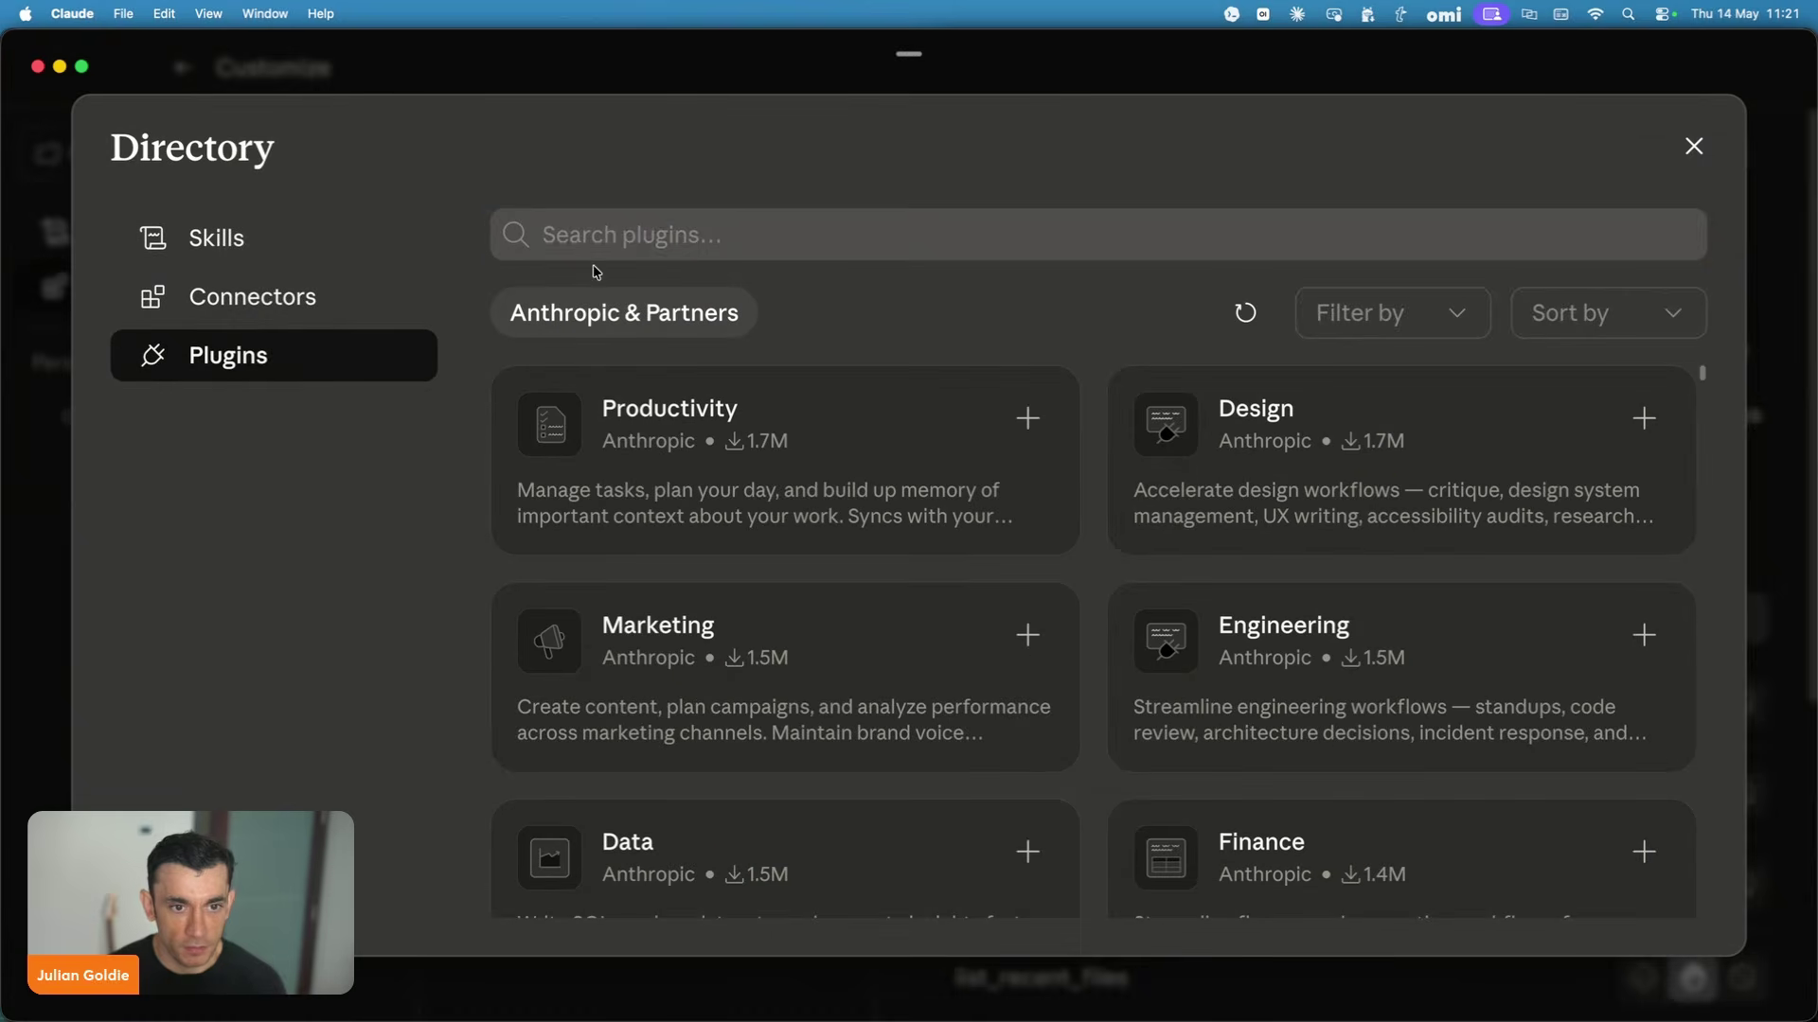
pyautogui.click(596, 235)
pyautogui.write('obsida')
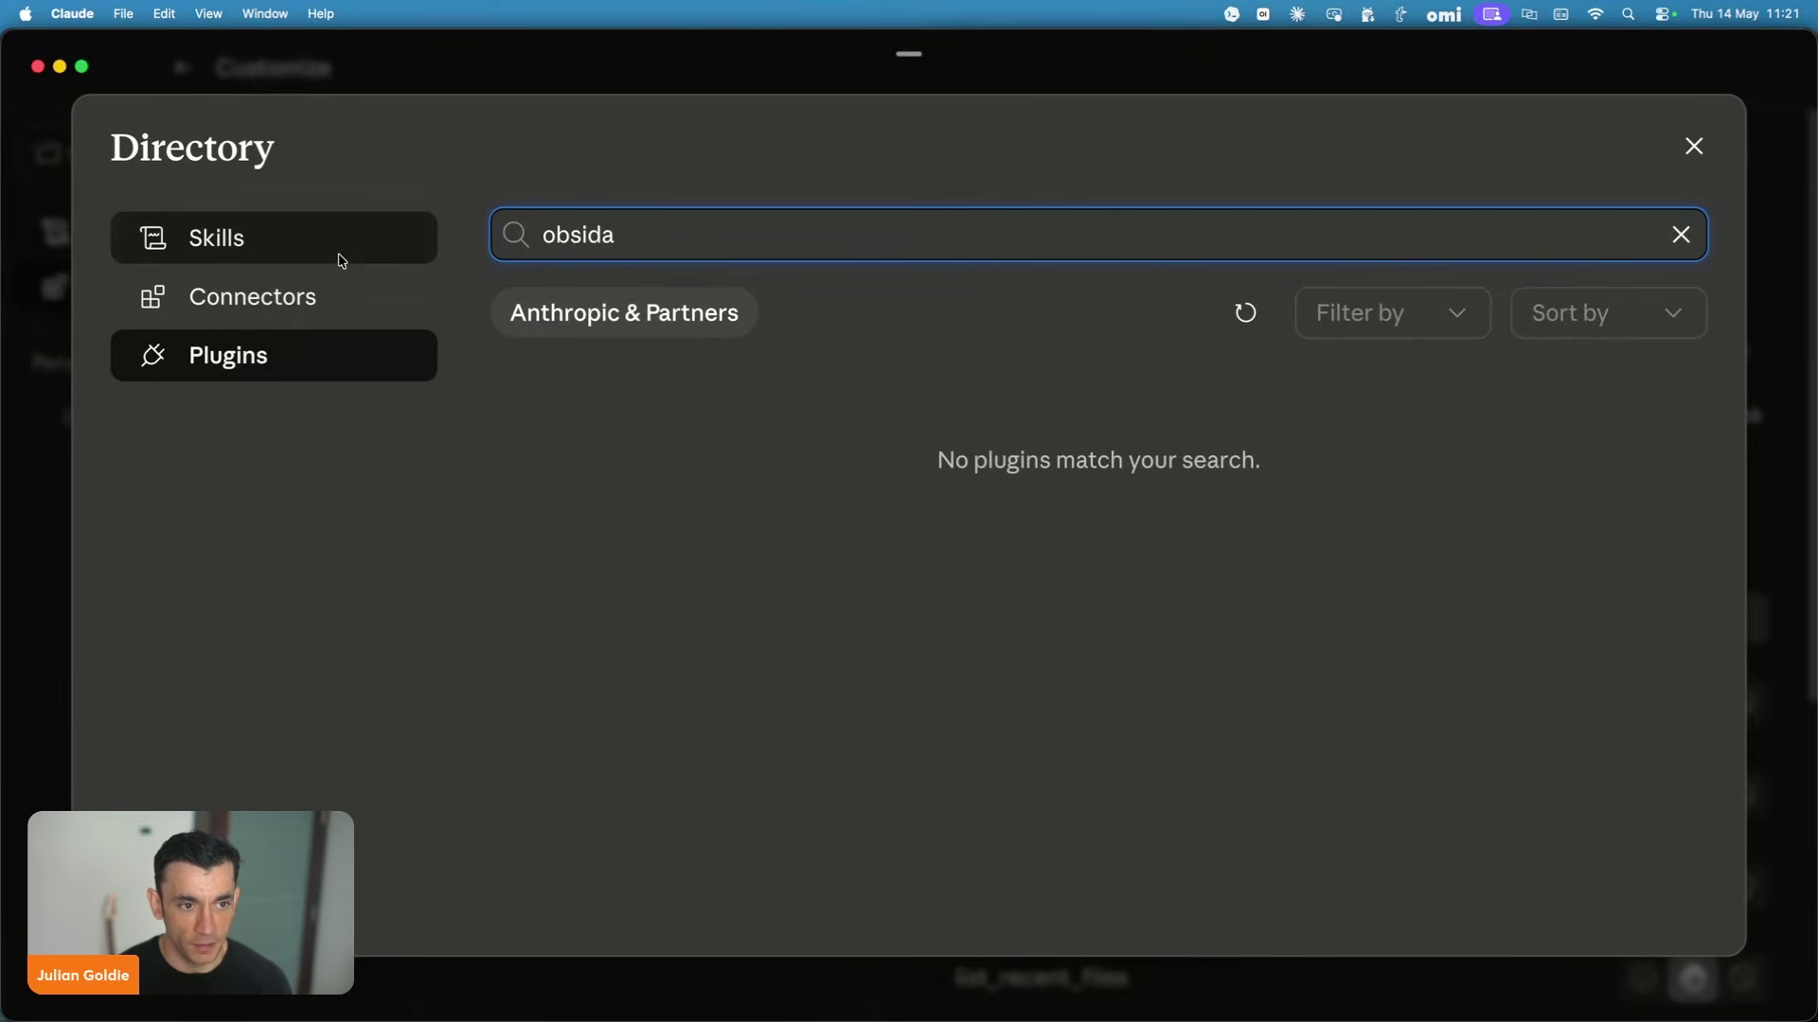
pyautogui.click(350, 294)
pyautogui.write('obsidian')
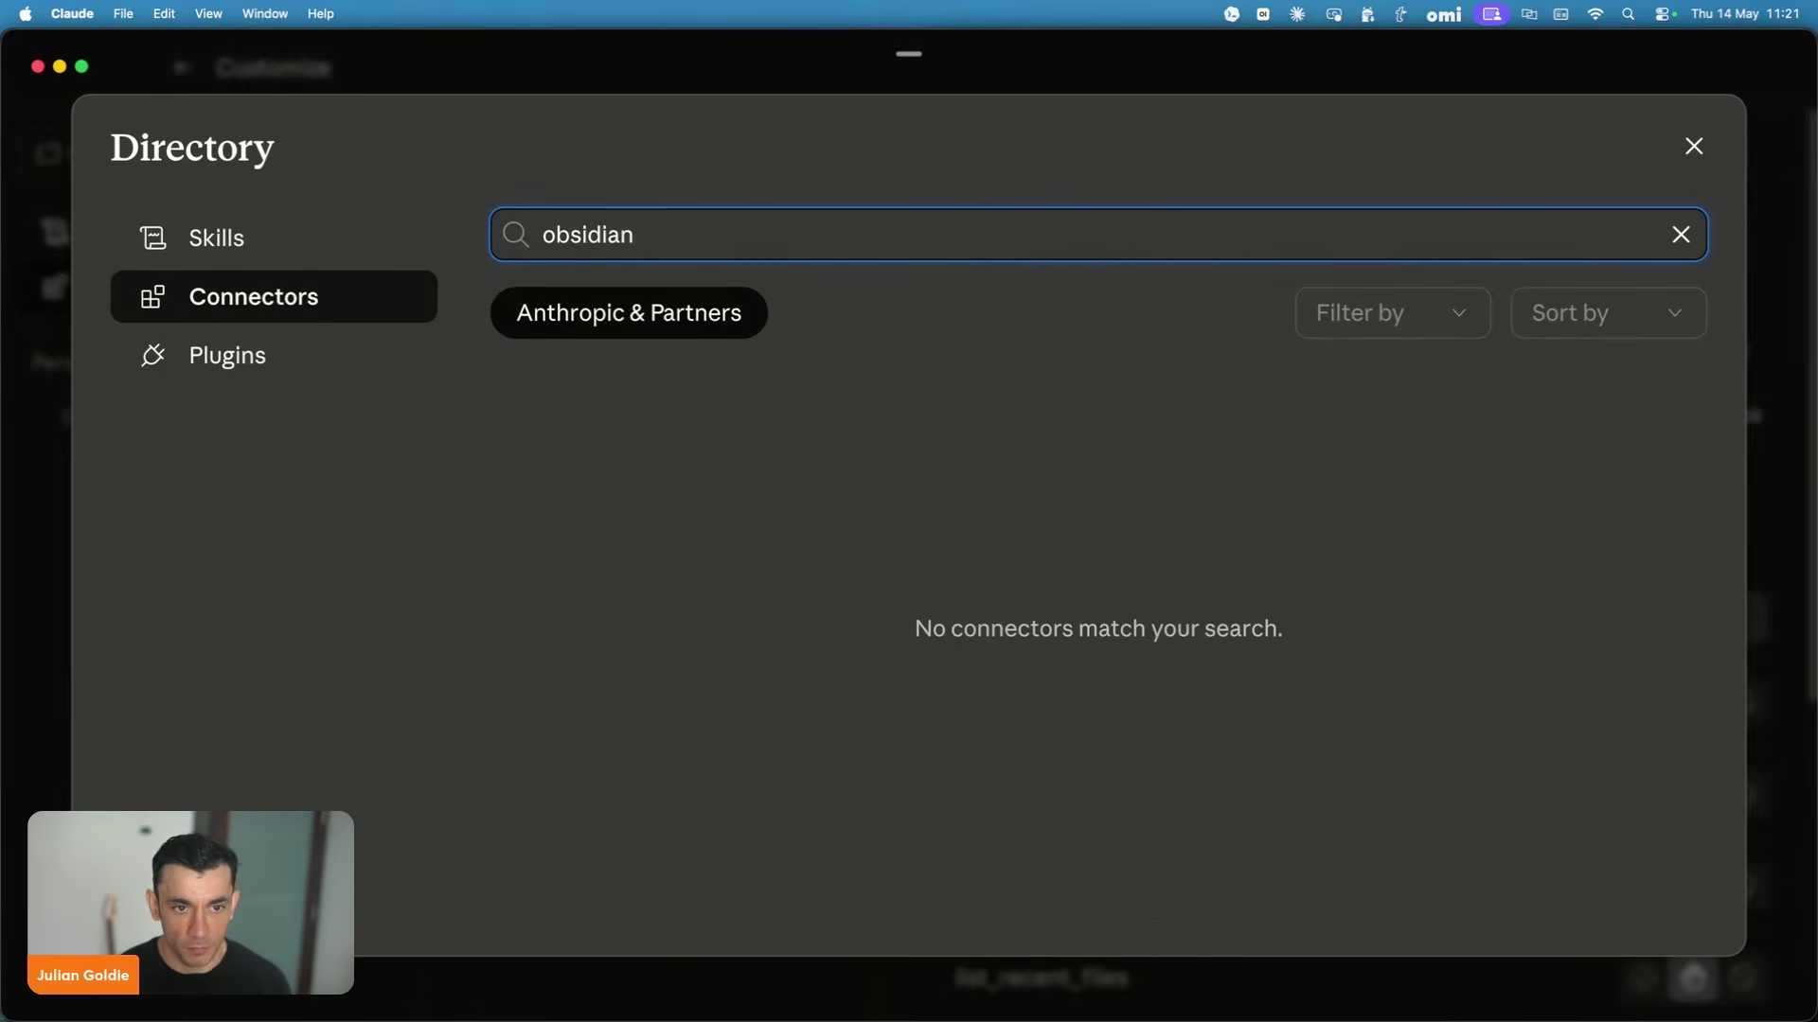
# Close the directory and return from the customization page to the new Code session.
pyautogui.click(325, 254)
pyautogui.press('Escape')
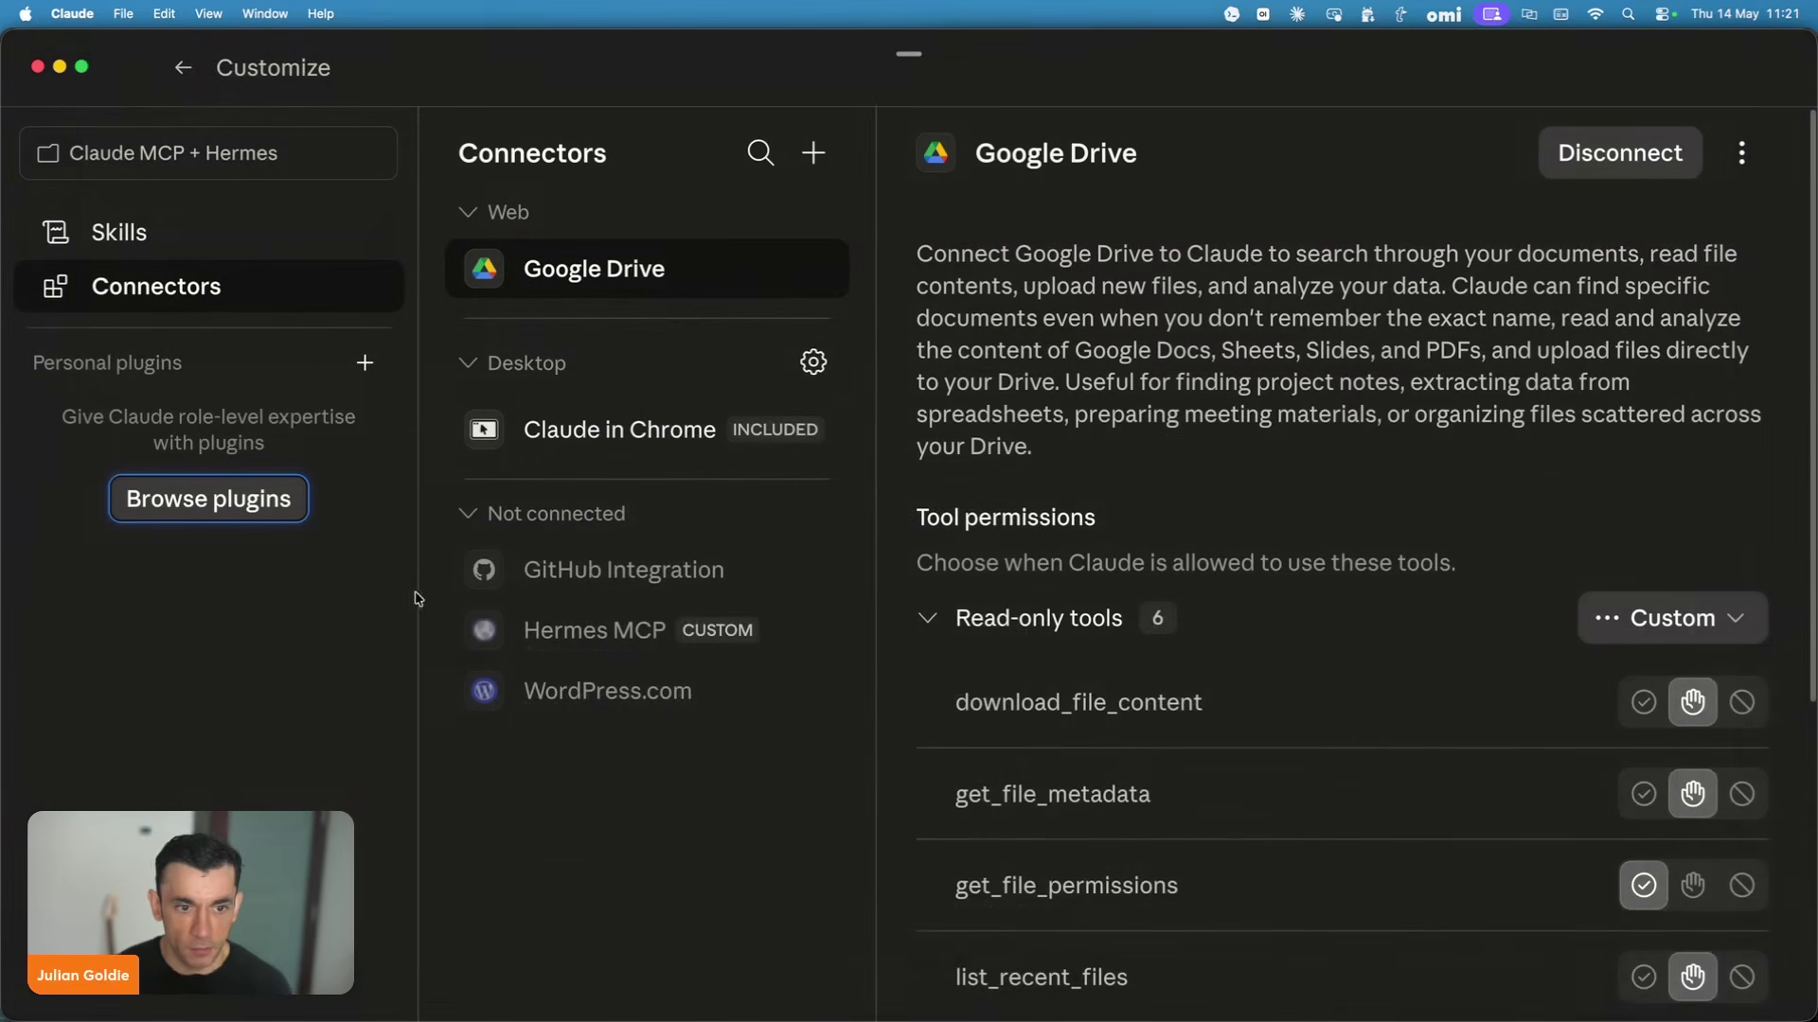
pyautogui.click(183, 67)
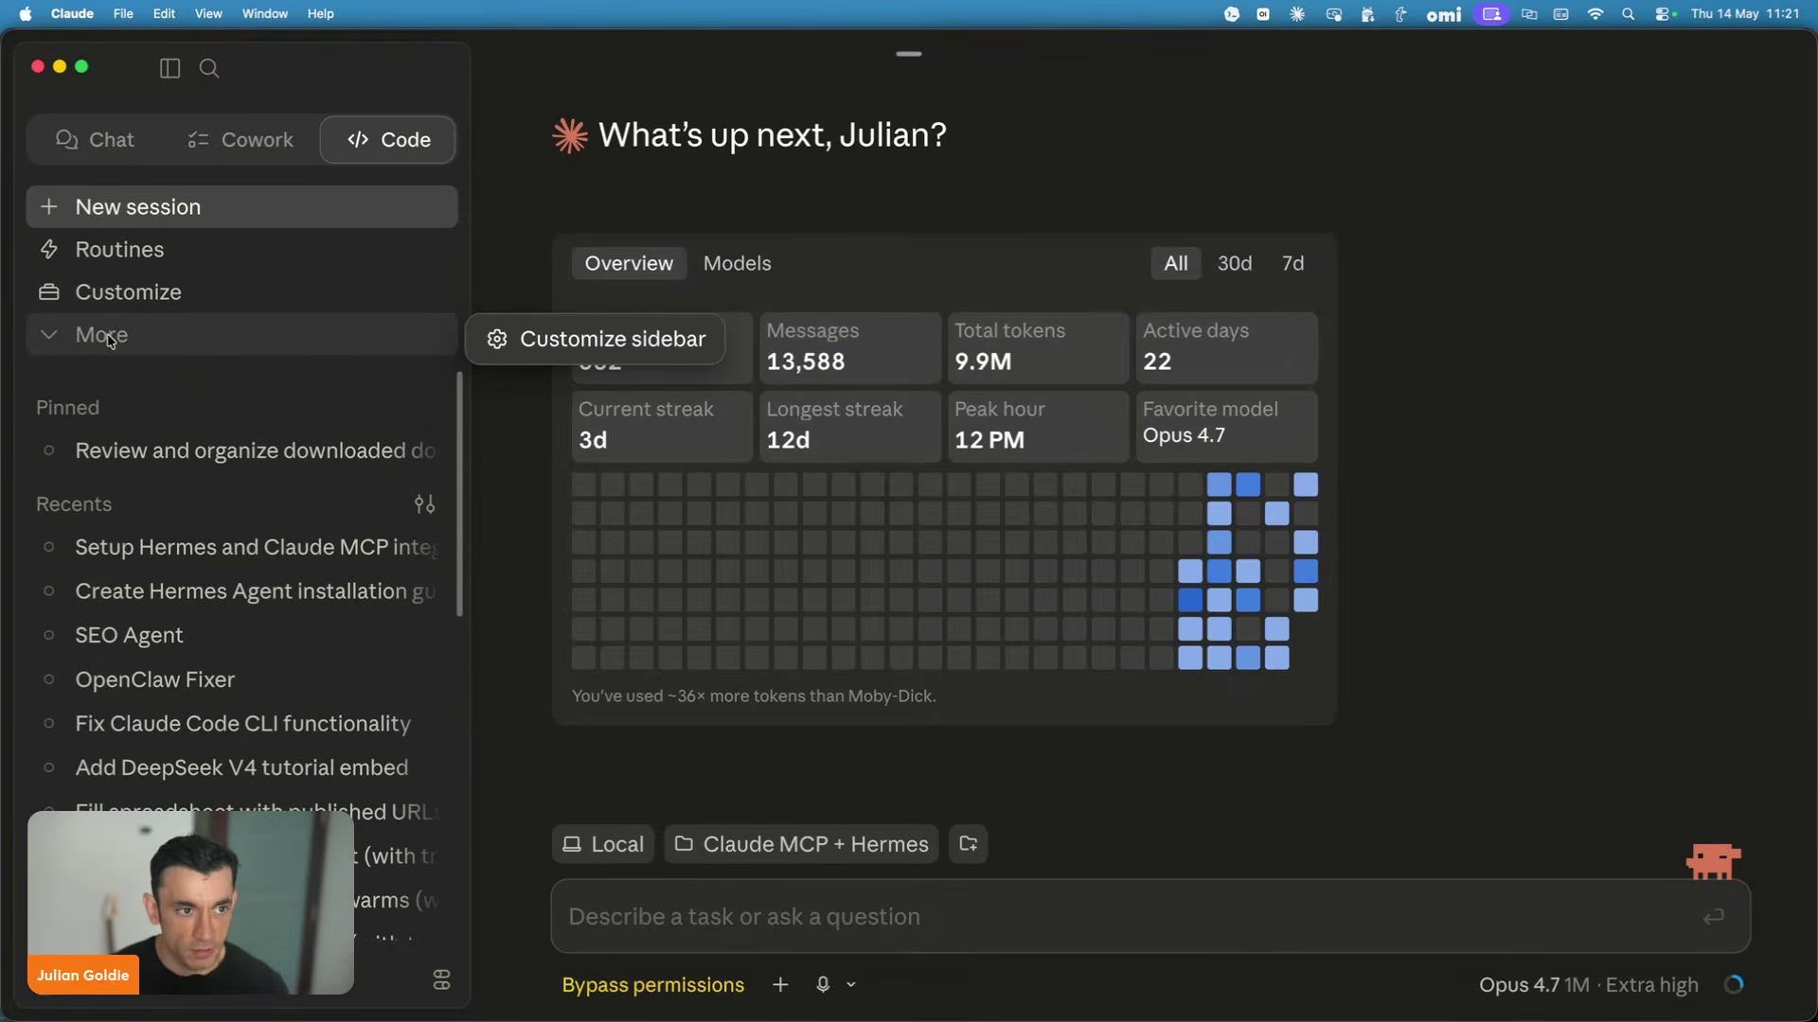
# Switch to Chrome and review the mcp-obsidian GitHub repository and its README instructions for configuring the REST API key.
pyautogui.moveTo(611, 1018)
pyautogui.click(580, 967)
pyautogui.click(1314, 47)
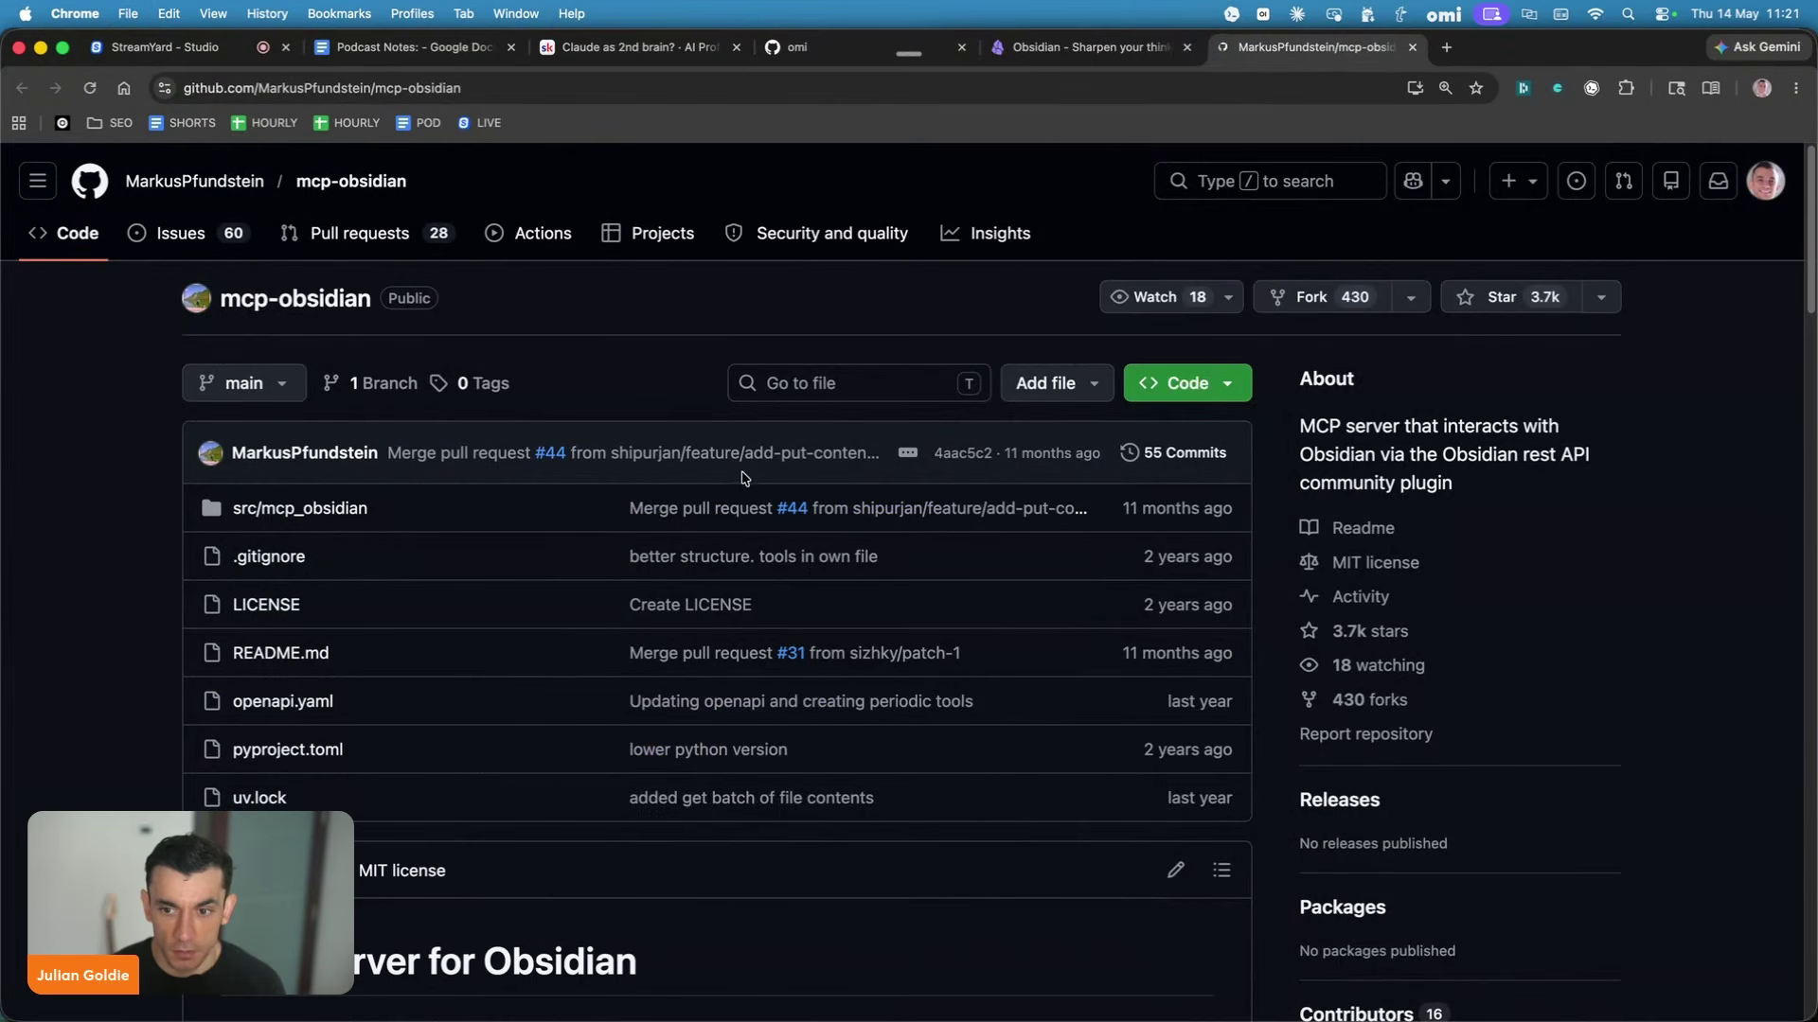
pyautogui.scroll(-5, 1394, 390)
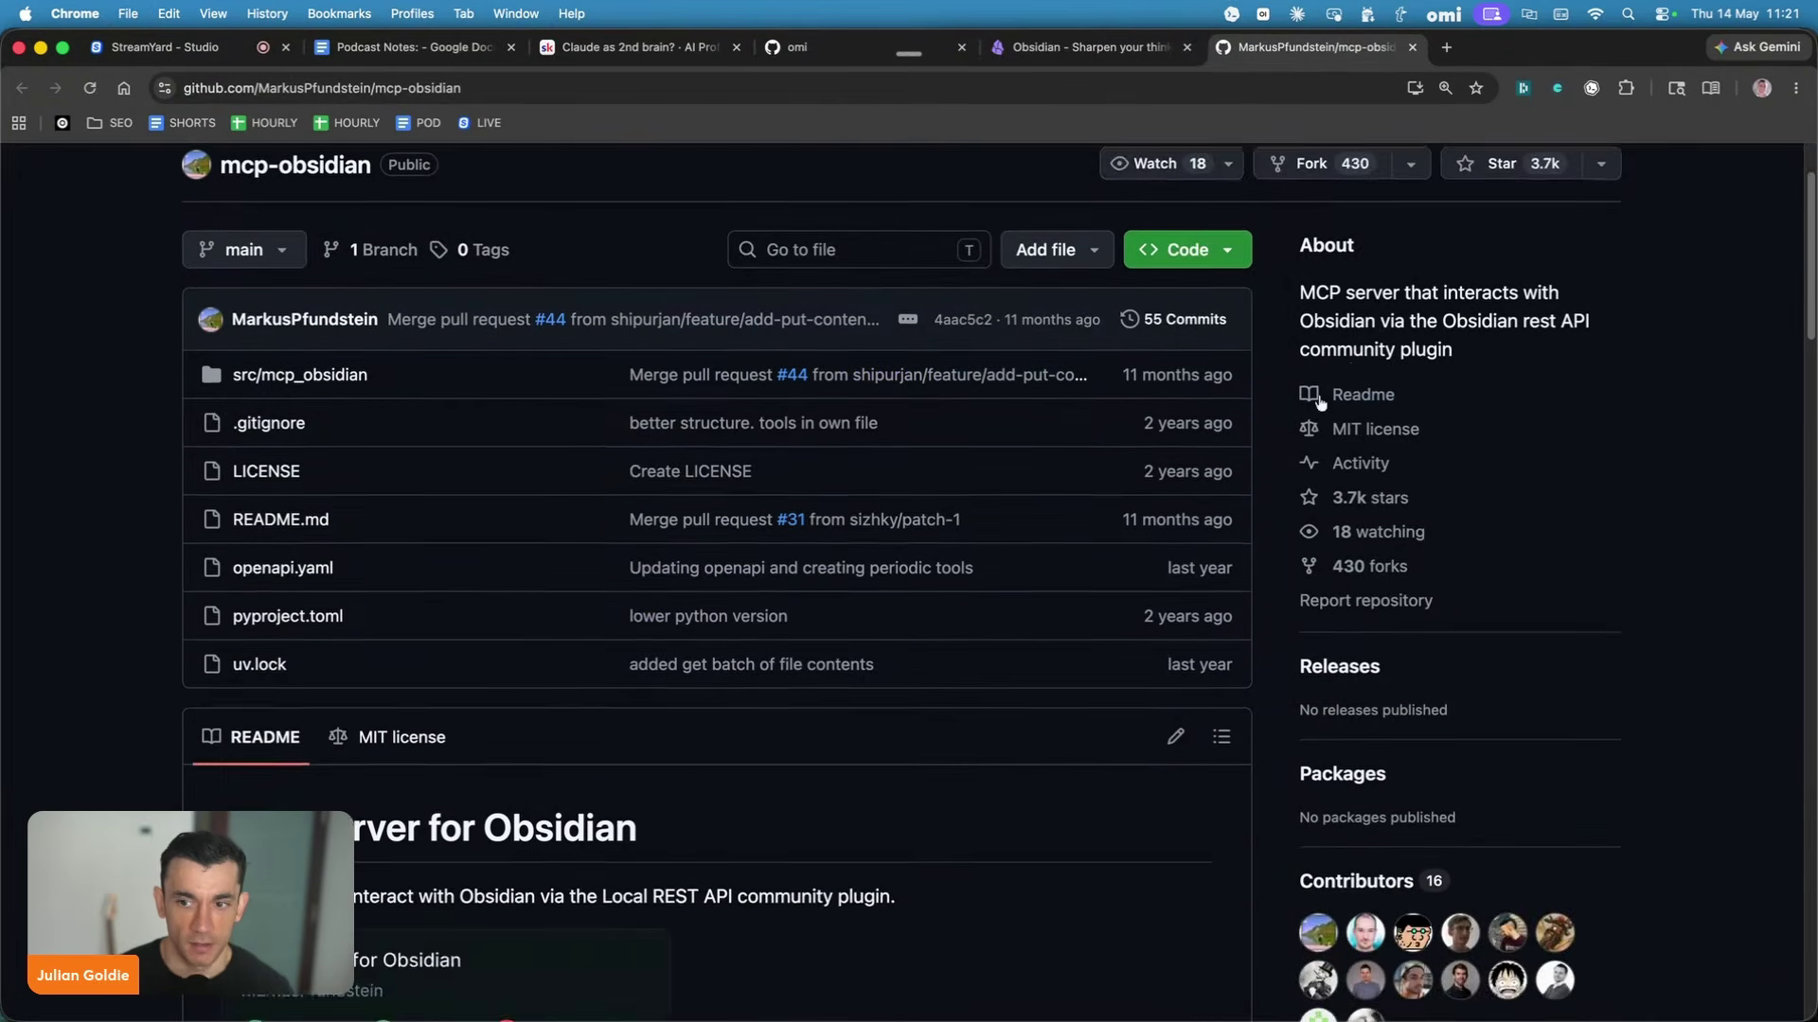
pyautogui.scroll(-15, 662, 568)
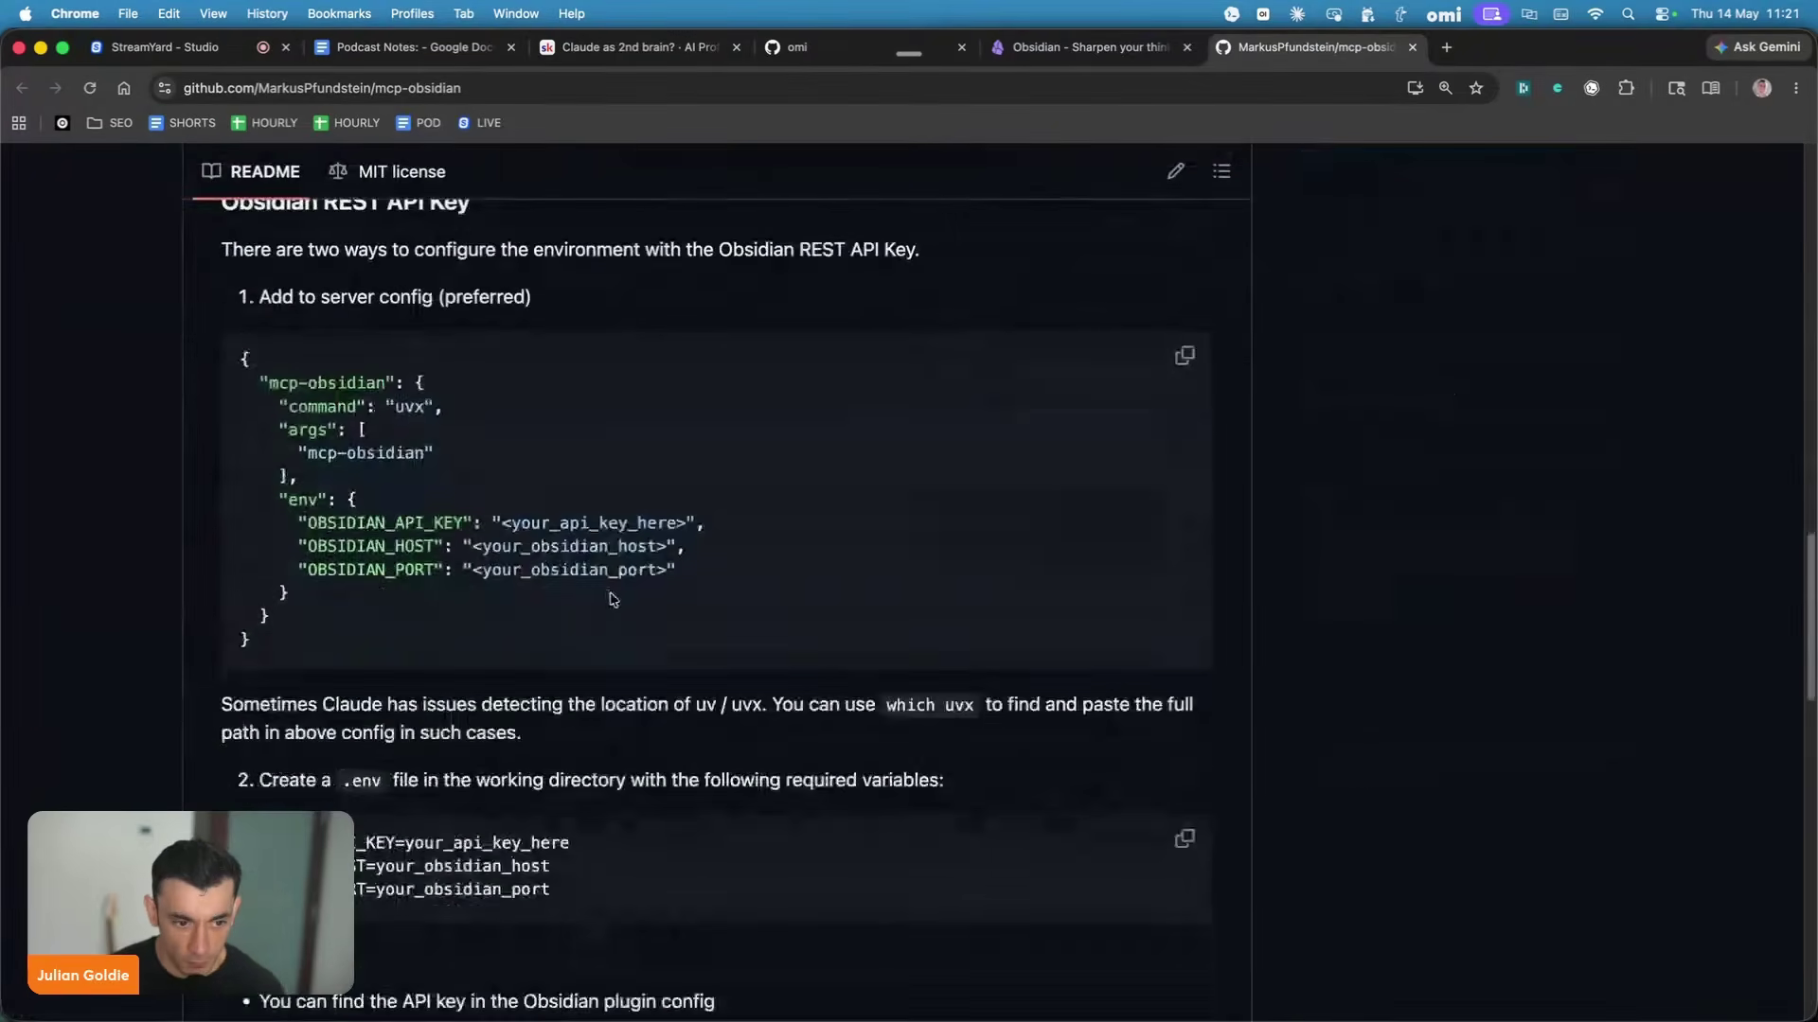
pyautogui.scroll(20, 660, 537)
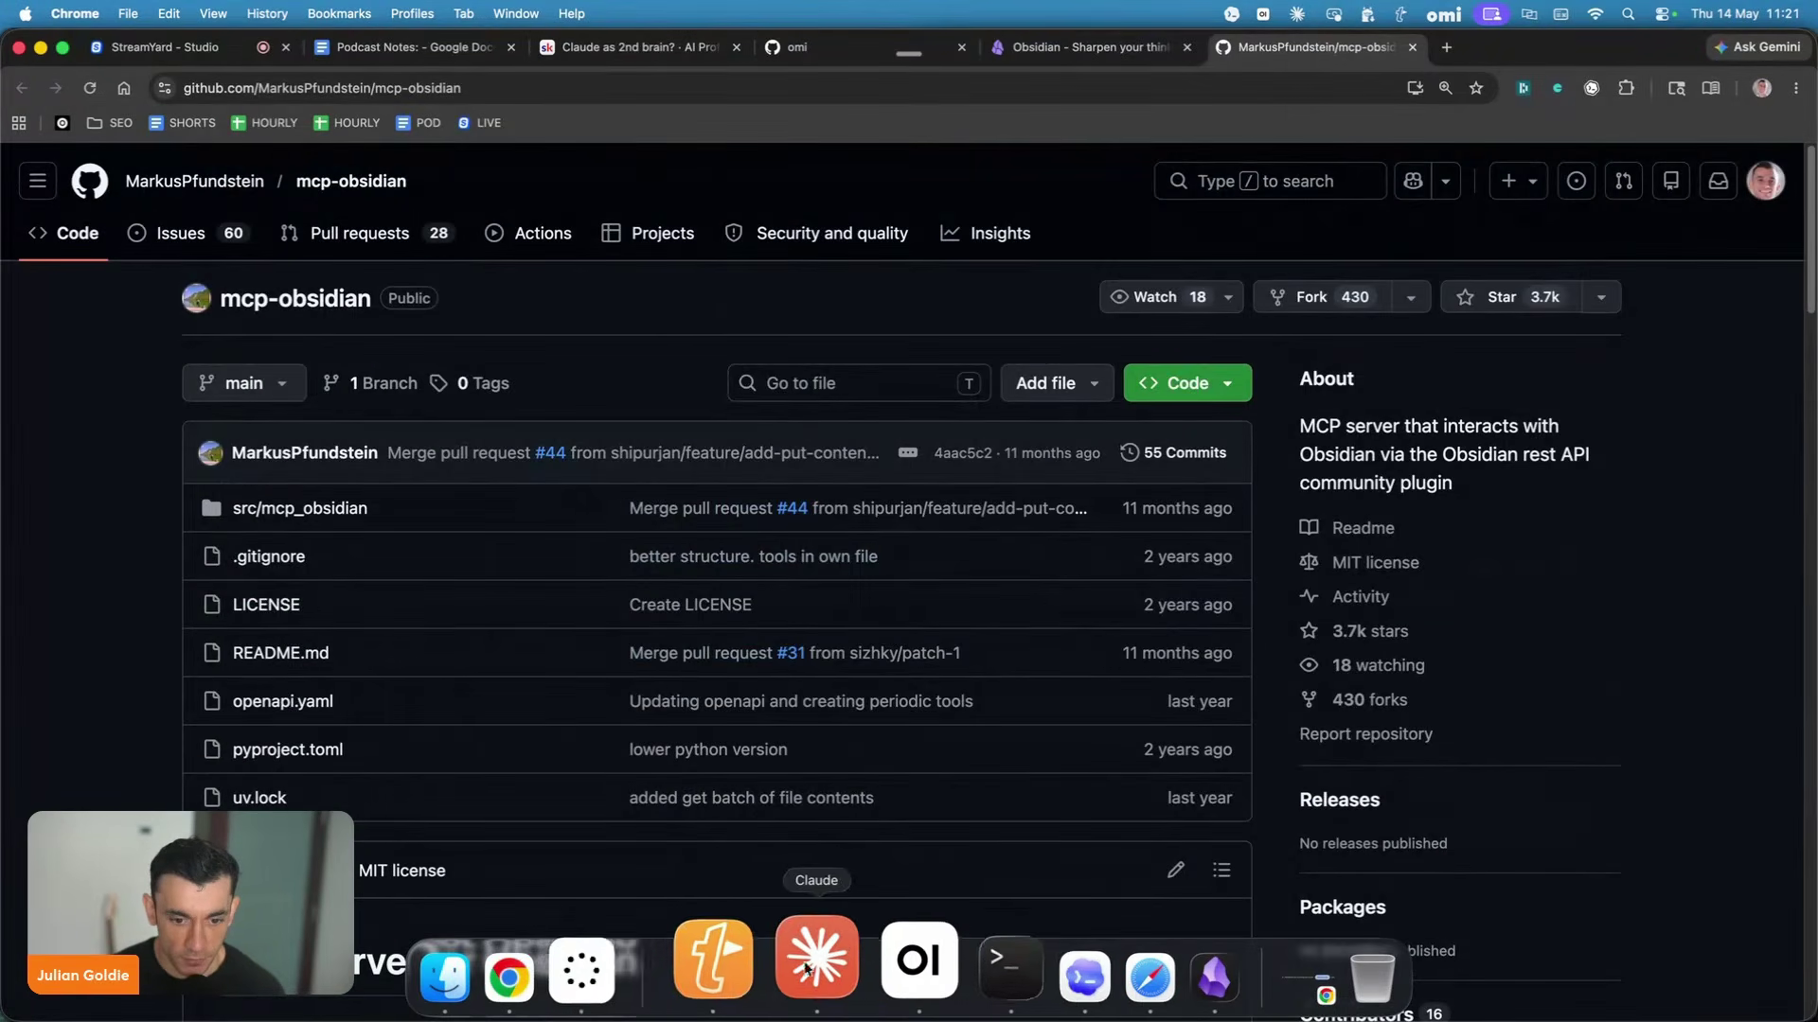
# Switch back to Claude and set the Obsidian Vault folder as the working folder of the new Code session.
pyautogui.click(824, 959)
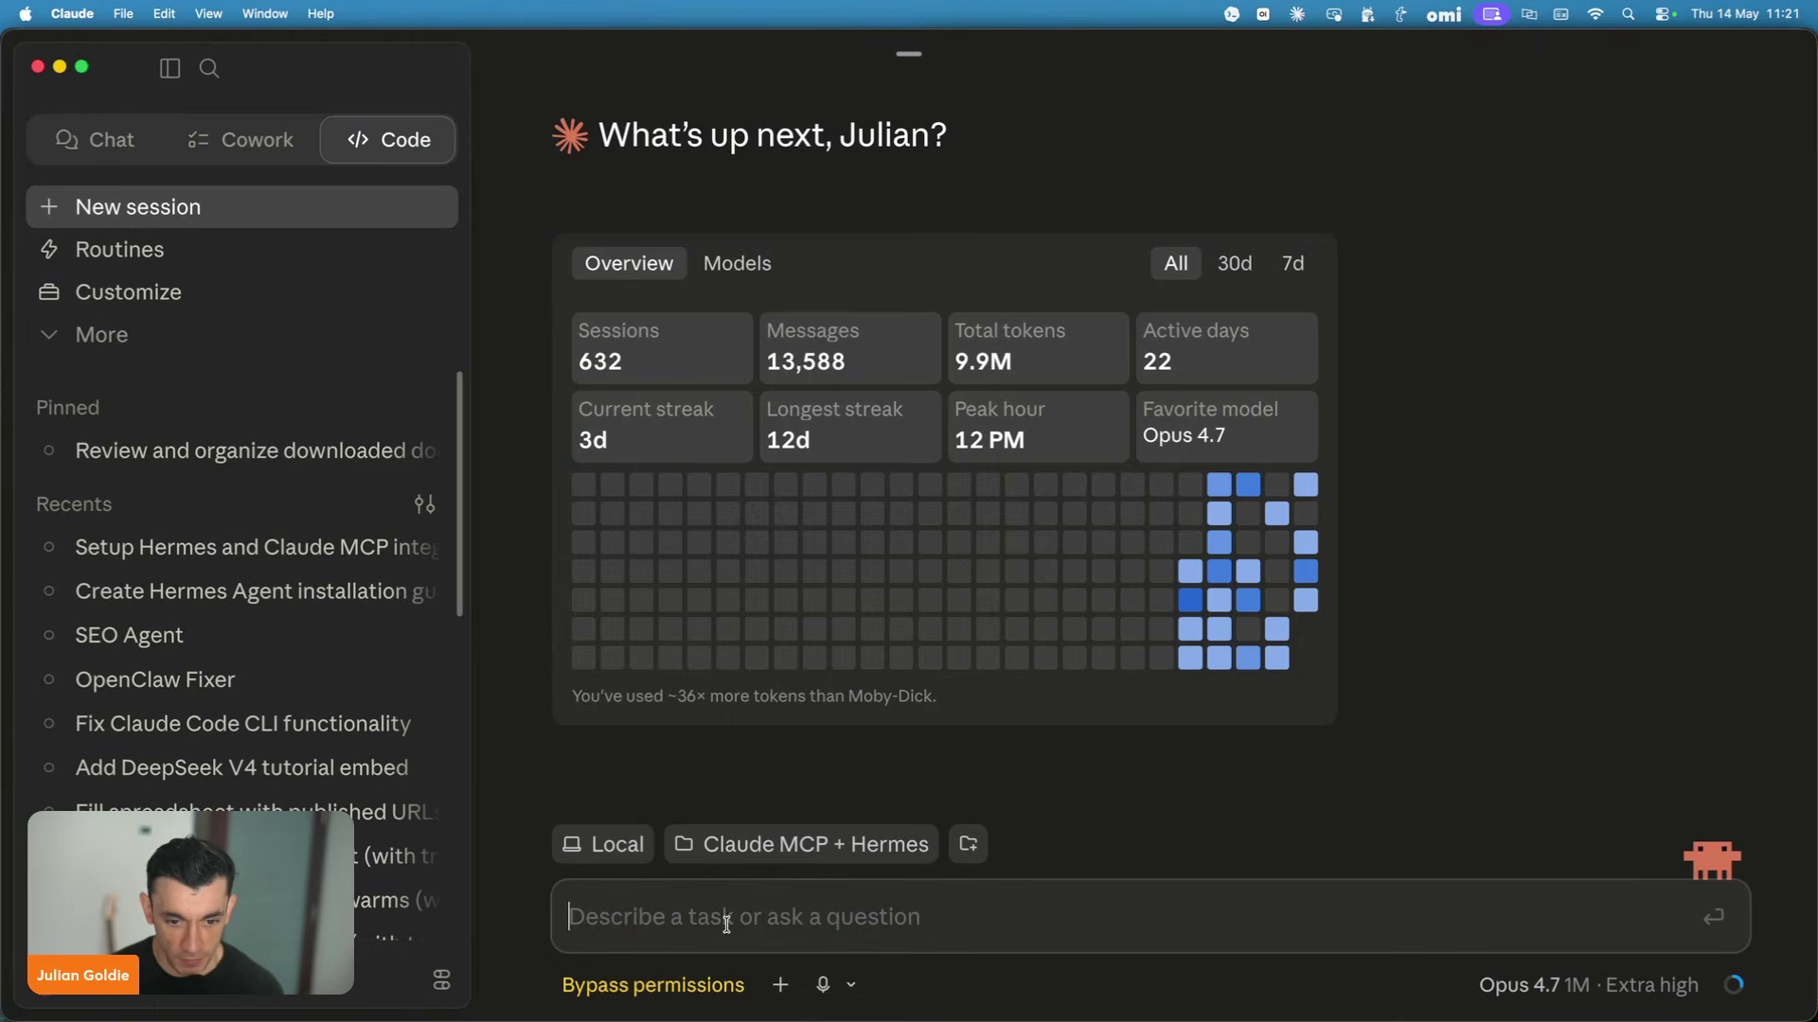
pyautogui.click(833, 844)
pyautogui.click(823, 782)
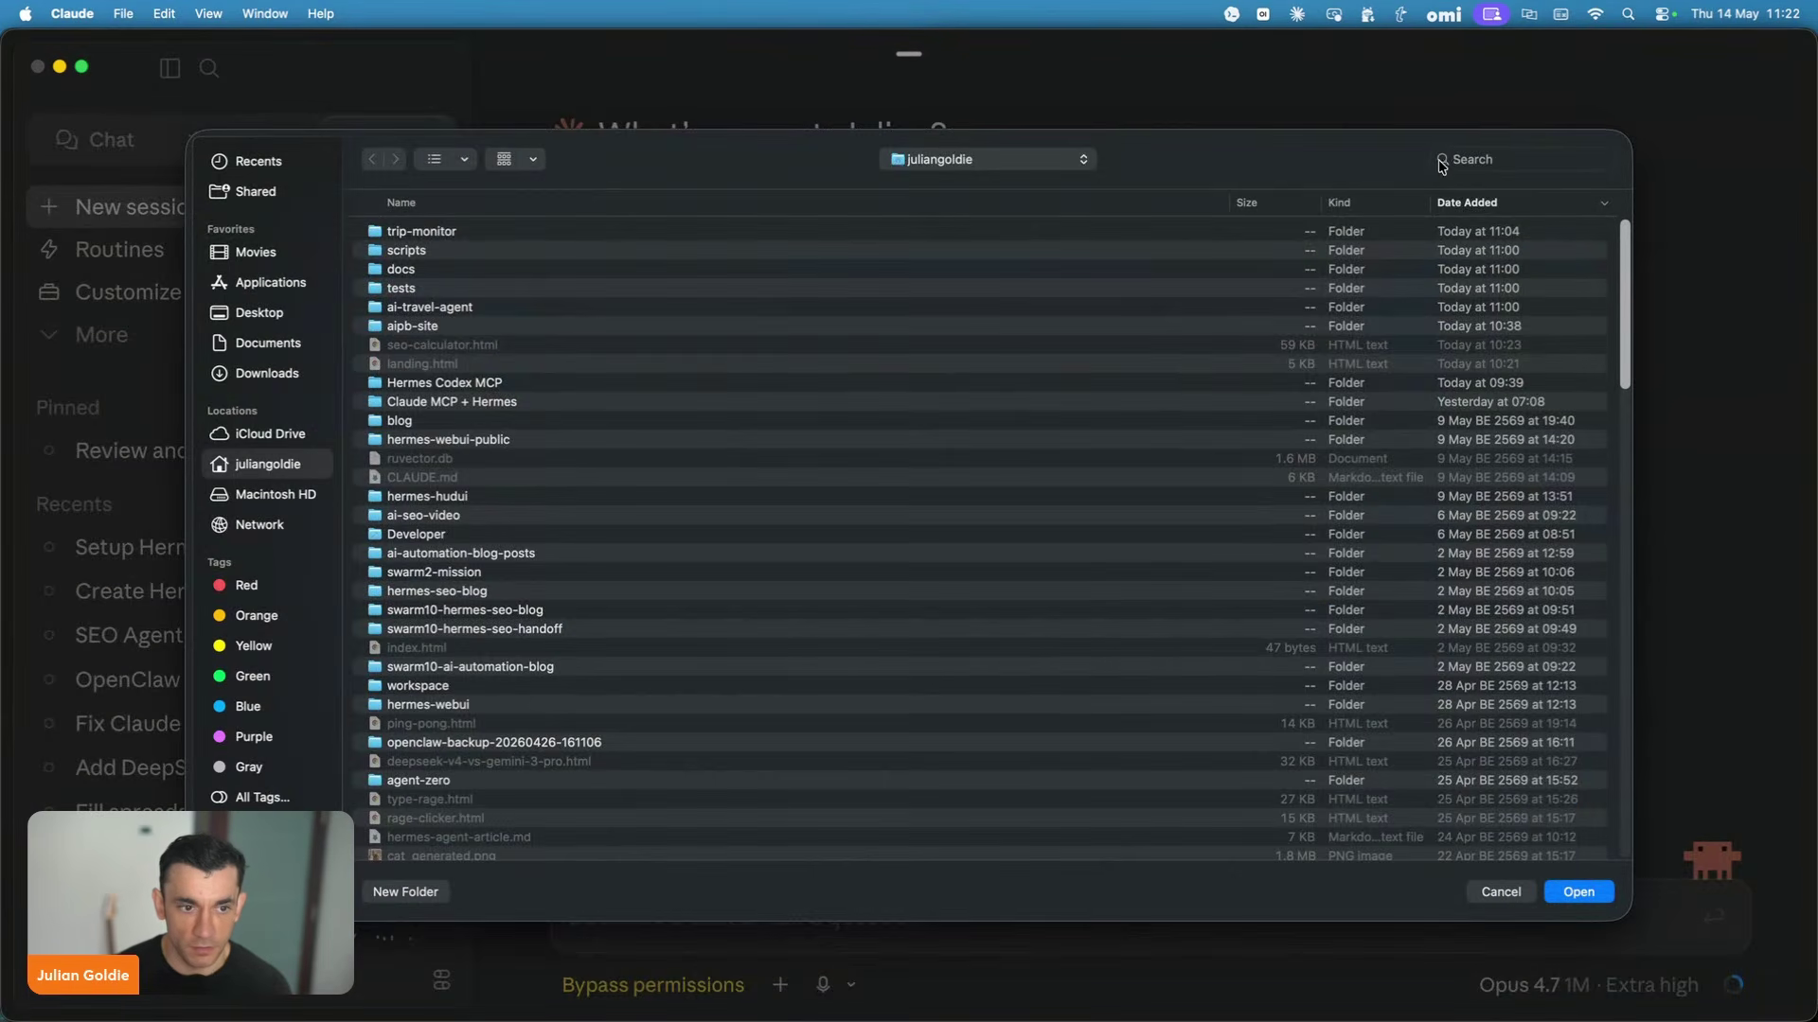
pyautogui.click(1458, 158)
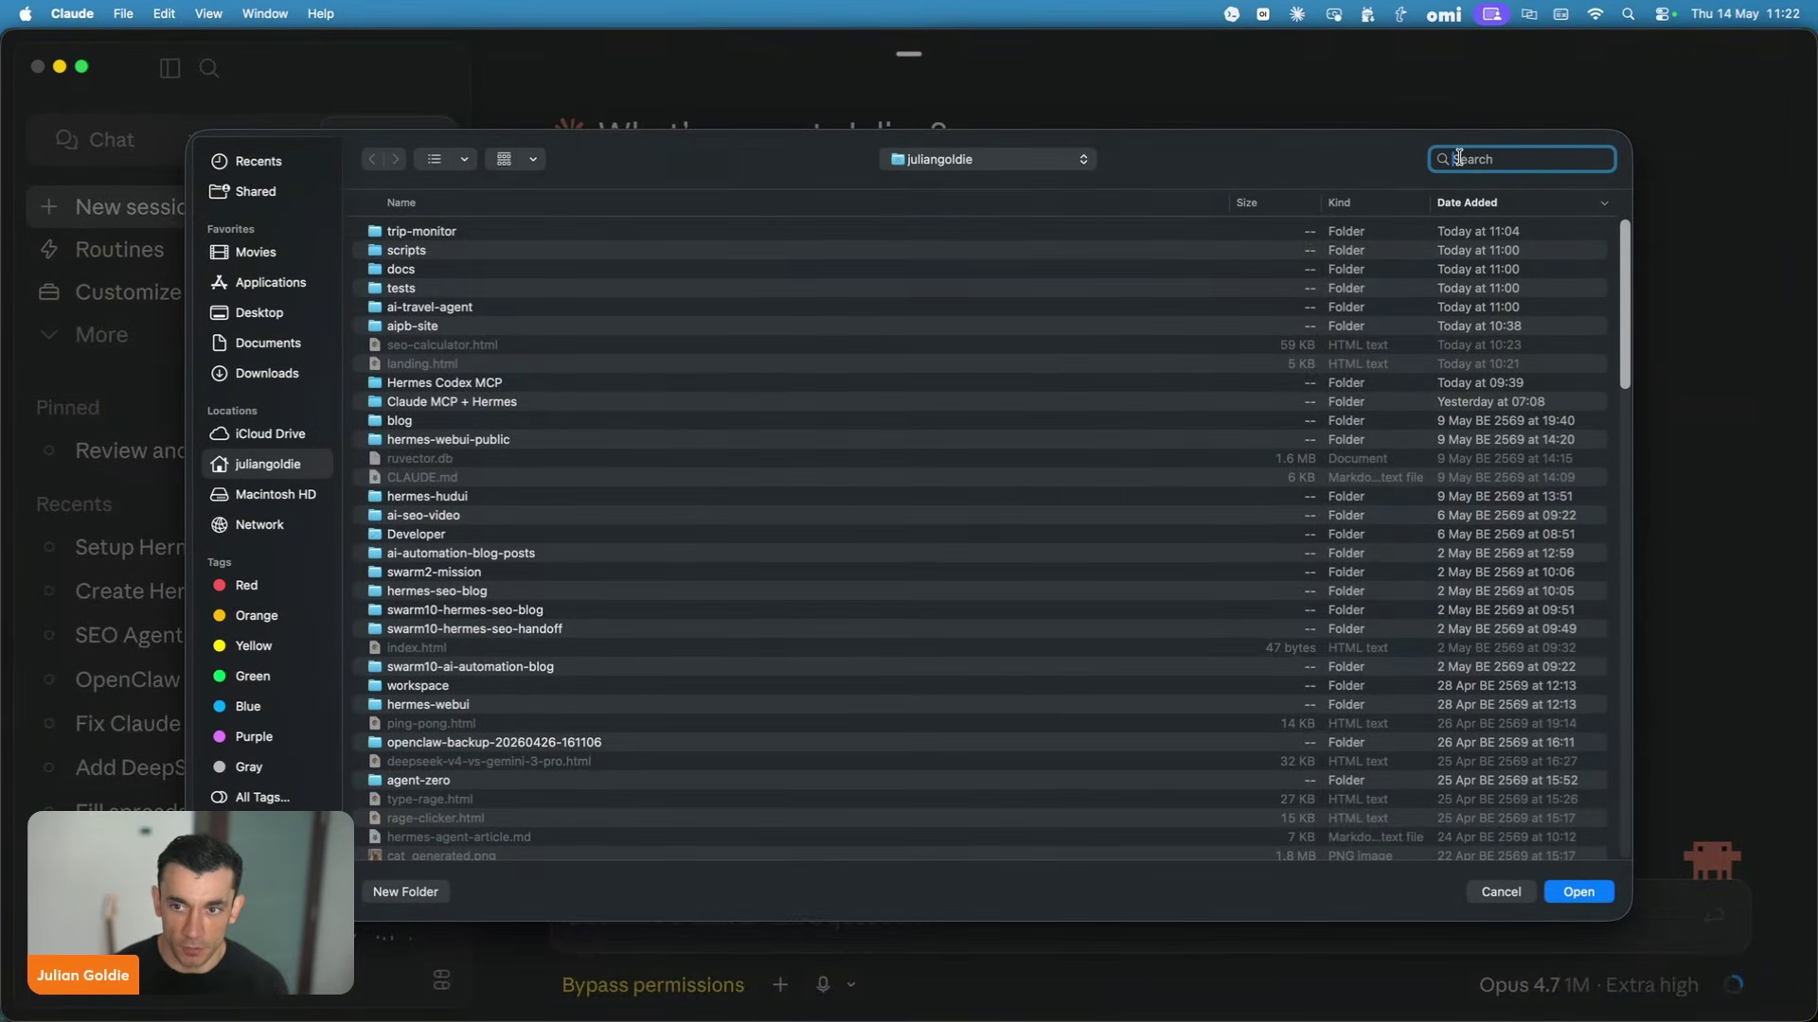
pyautogui.write('obsidian')
pyautogui.click(462, 424)
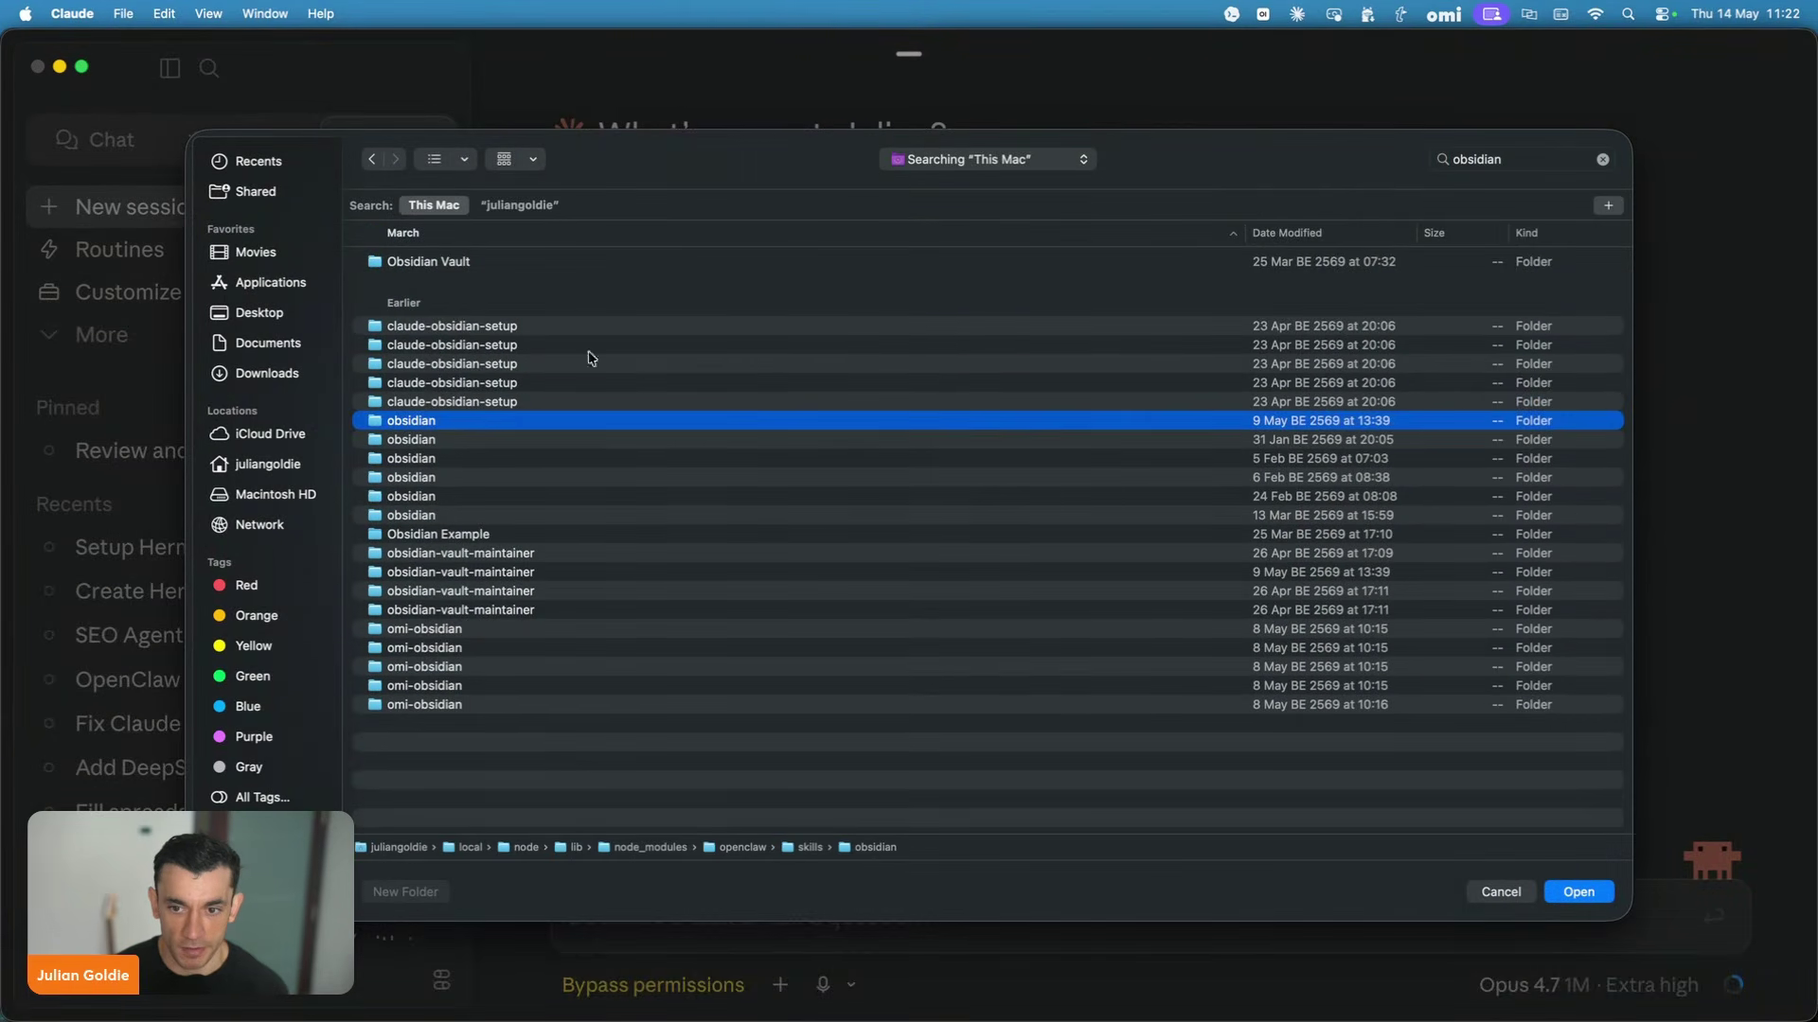
pyautogui.click(1578, 892)
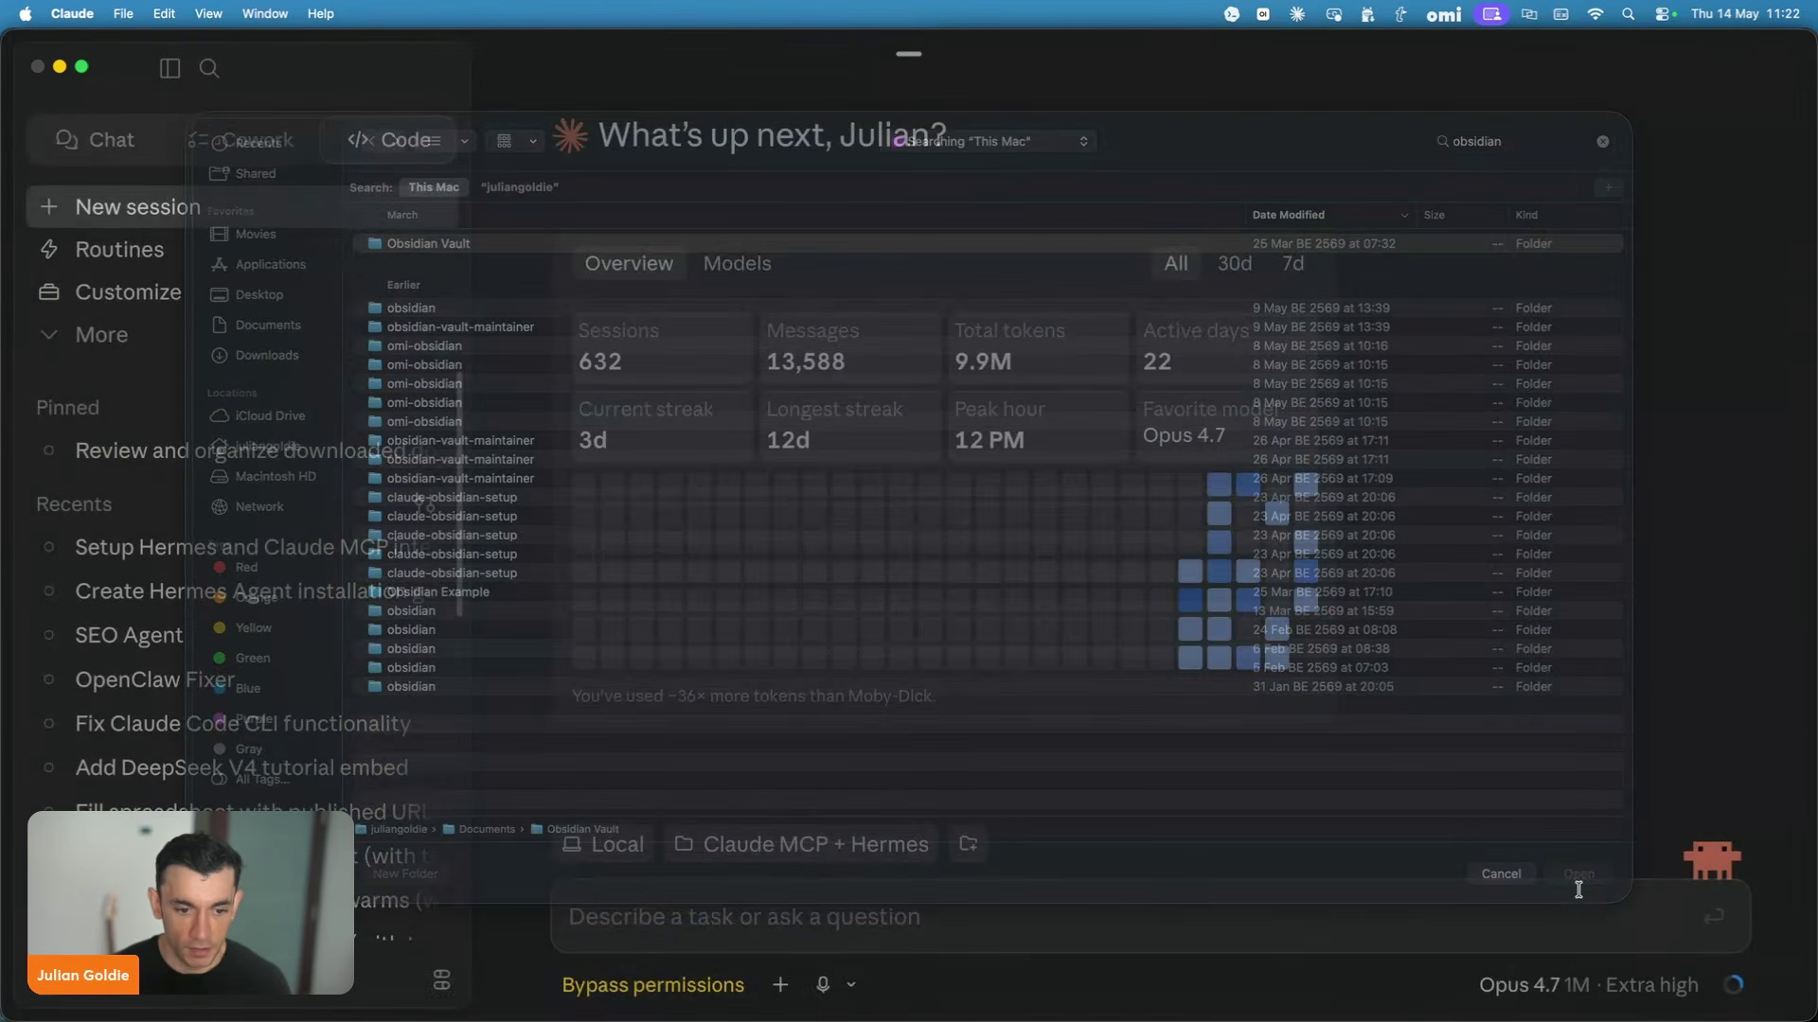
# Ask Claude "Can you see my obsidian vault and notes?".
pyautogui.write('Can you ')
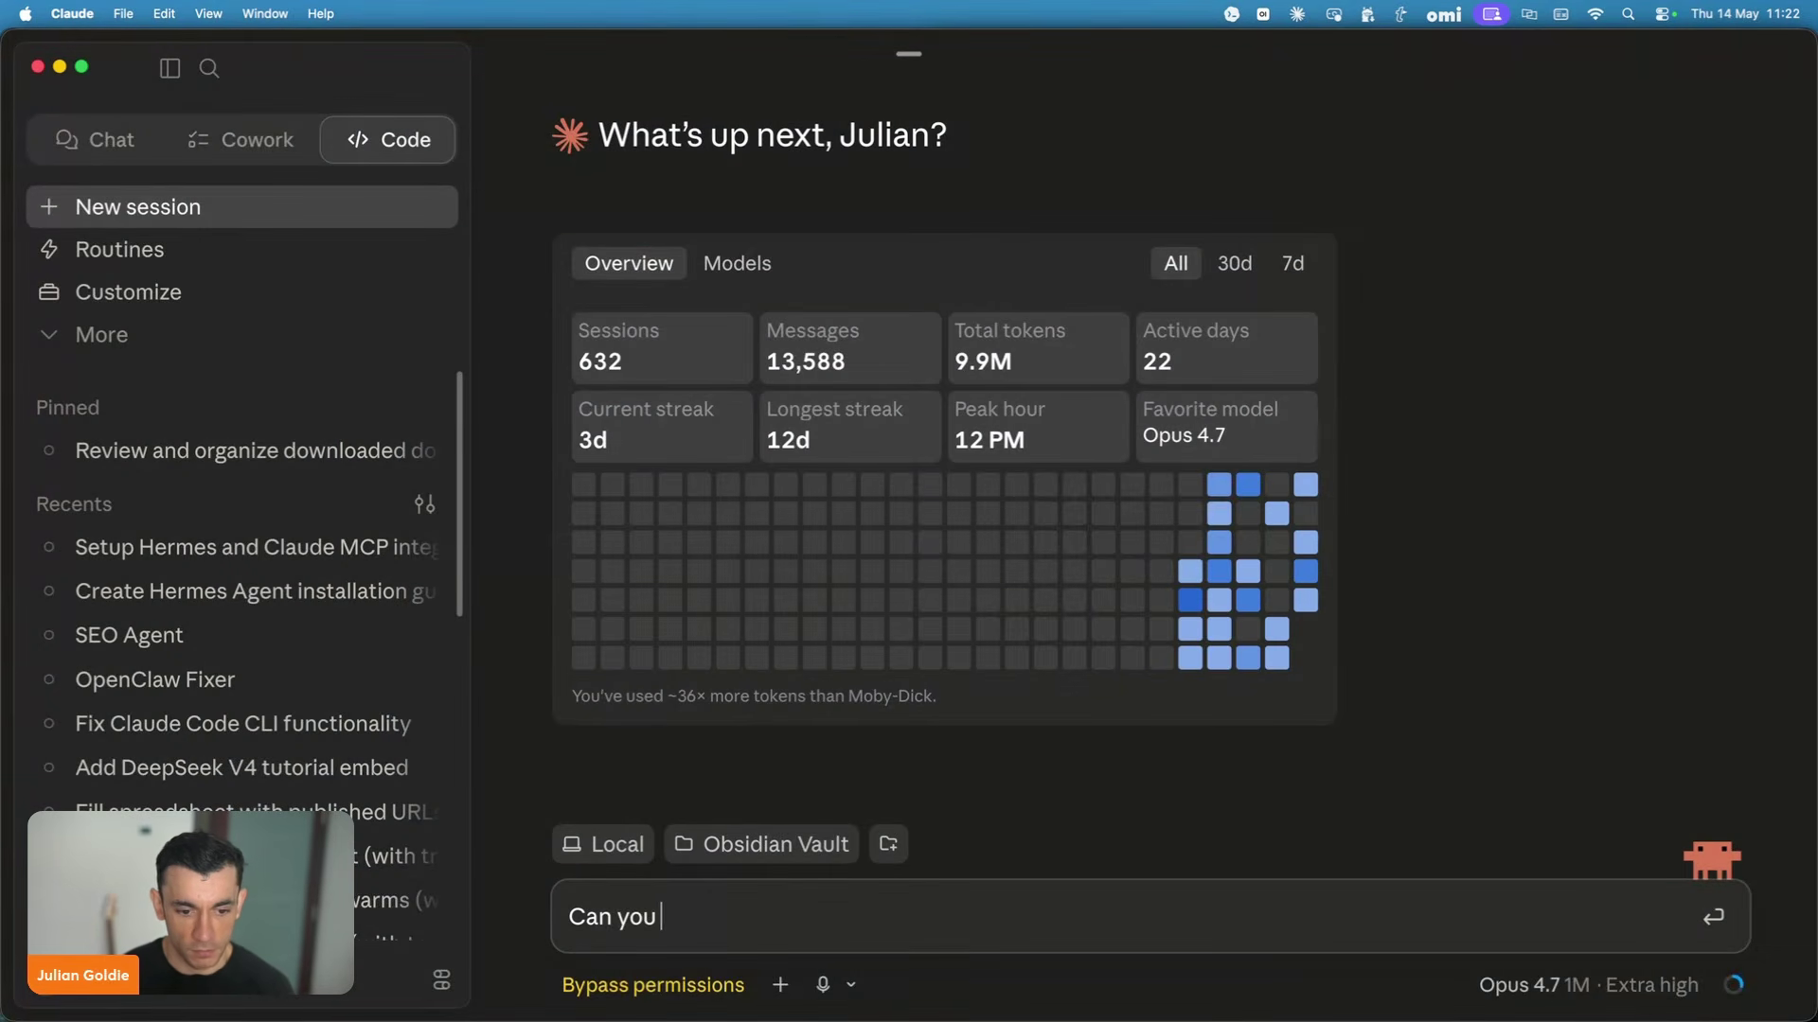
pyautogui.write('see my obsidian vault and m')
pyautogui.press('Return')
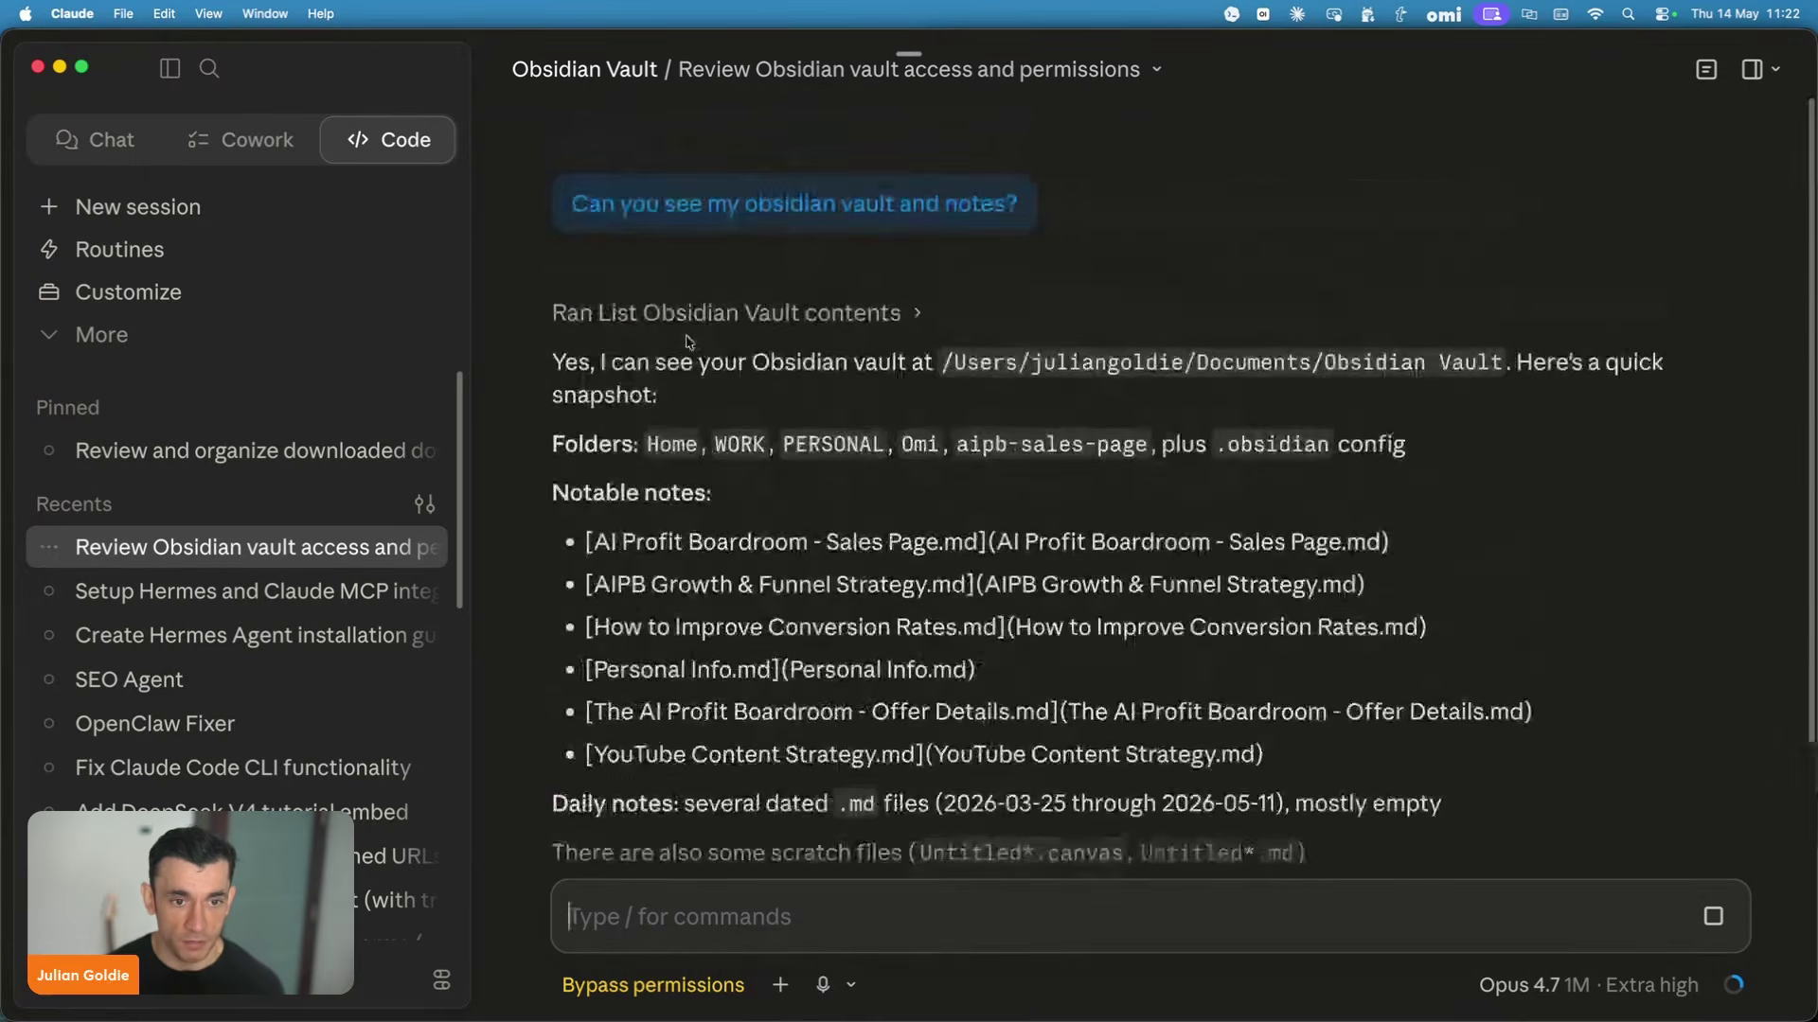
# Review Claude's reply about the Obsidian vault, covering its folders, notable notes, daily notes and scratch files.
pyautogui.tripleClick(1379, 454)
pyautogui.click(694, 591)
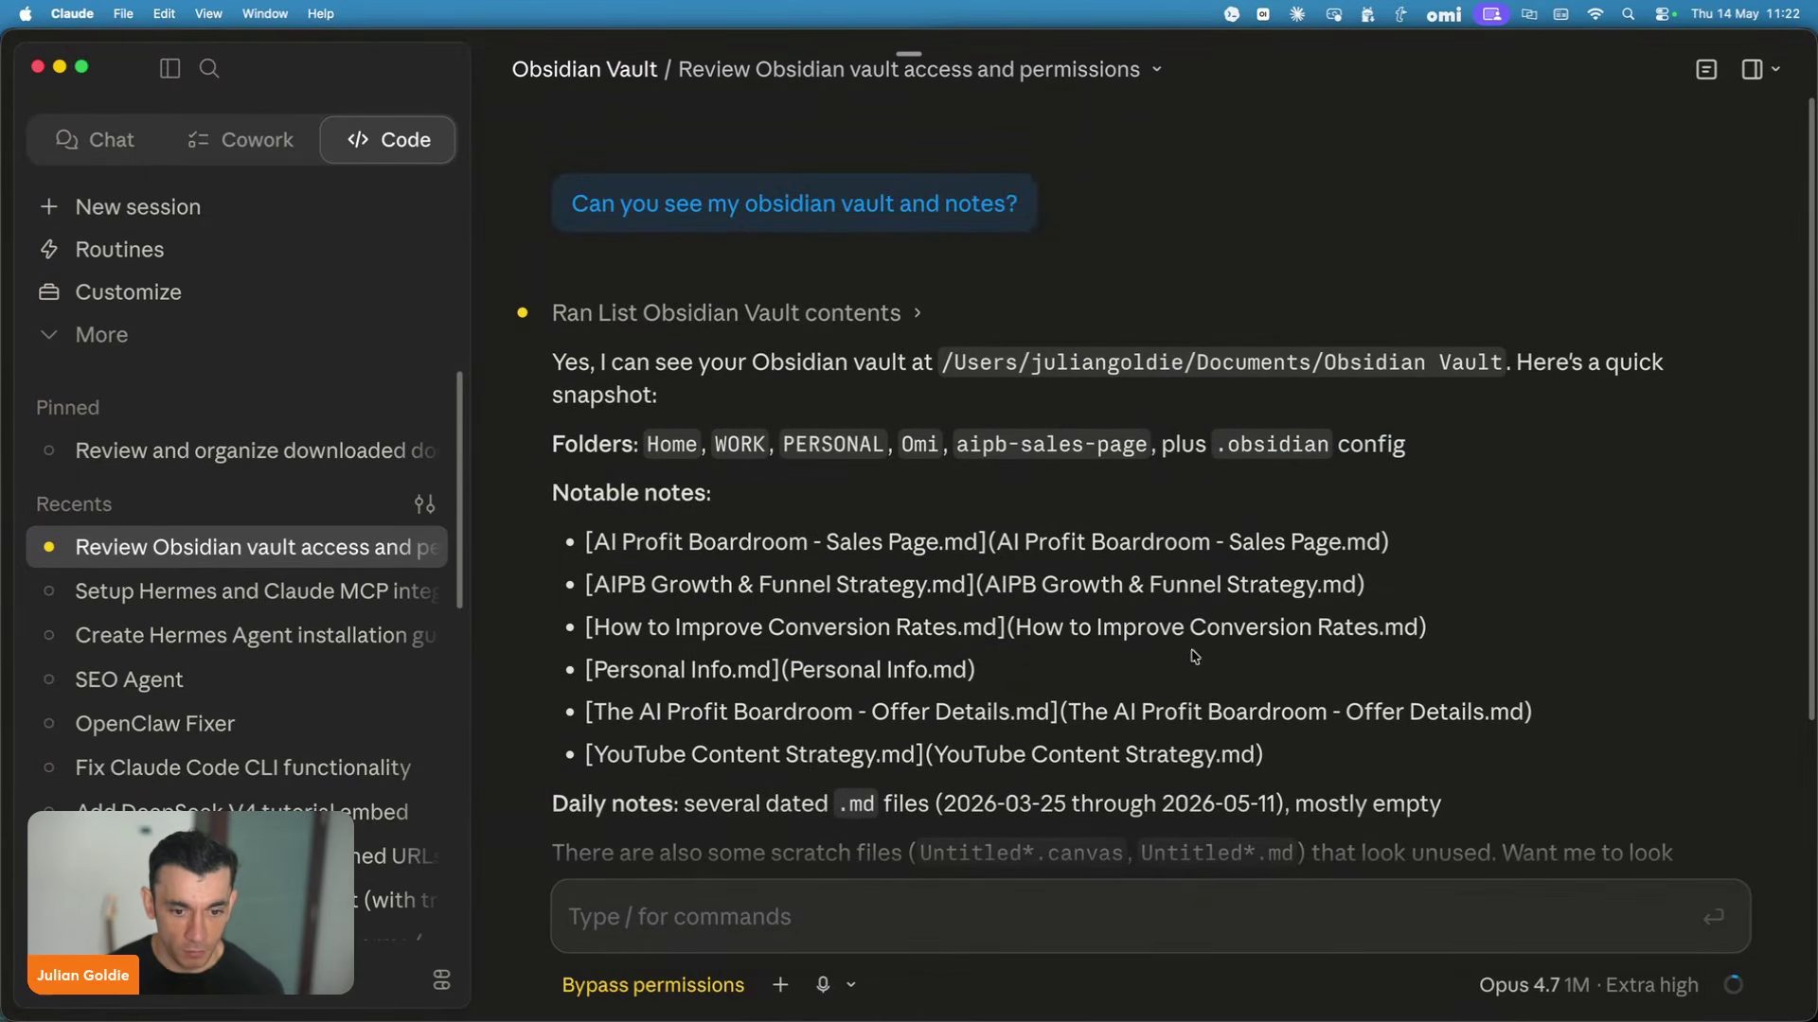
pyautogui.tripleClick(602, 609)
pyautogui.click(635, 665)
pyautogui.scroll(3, 832, 479)
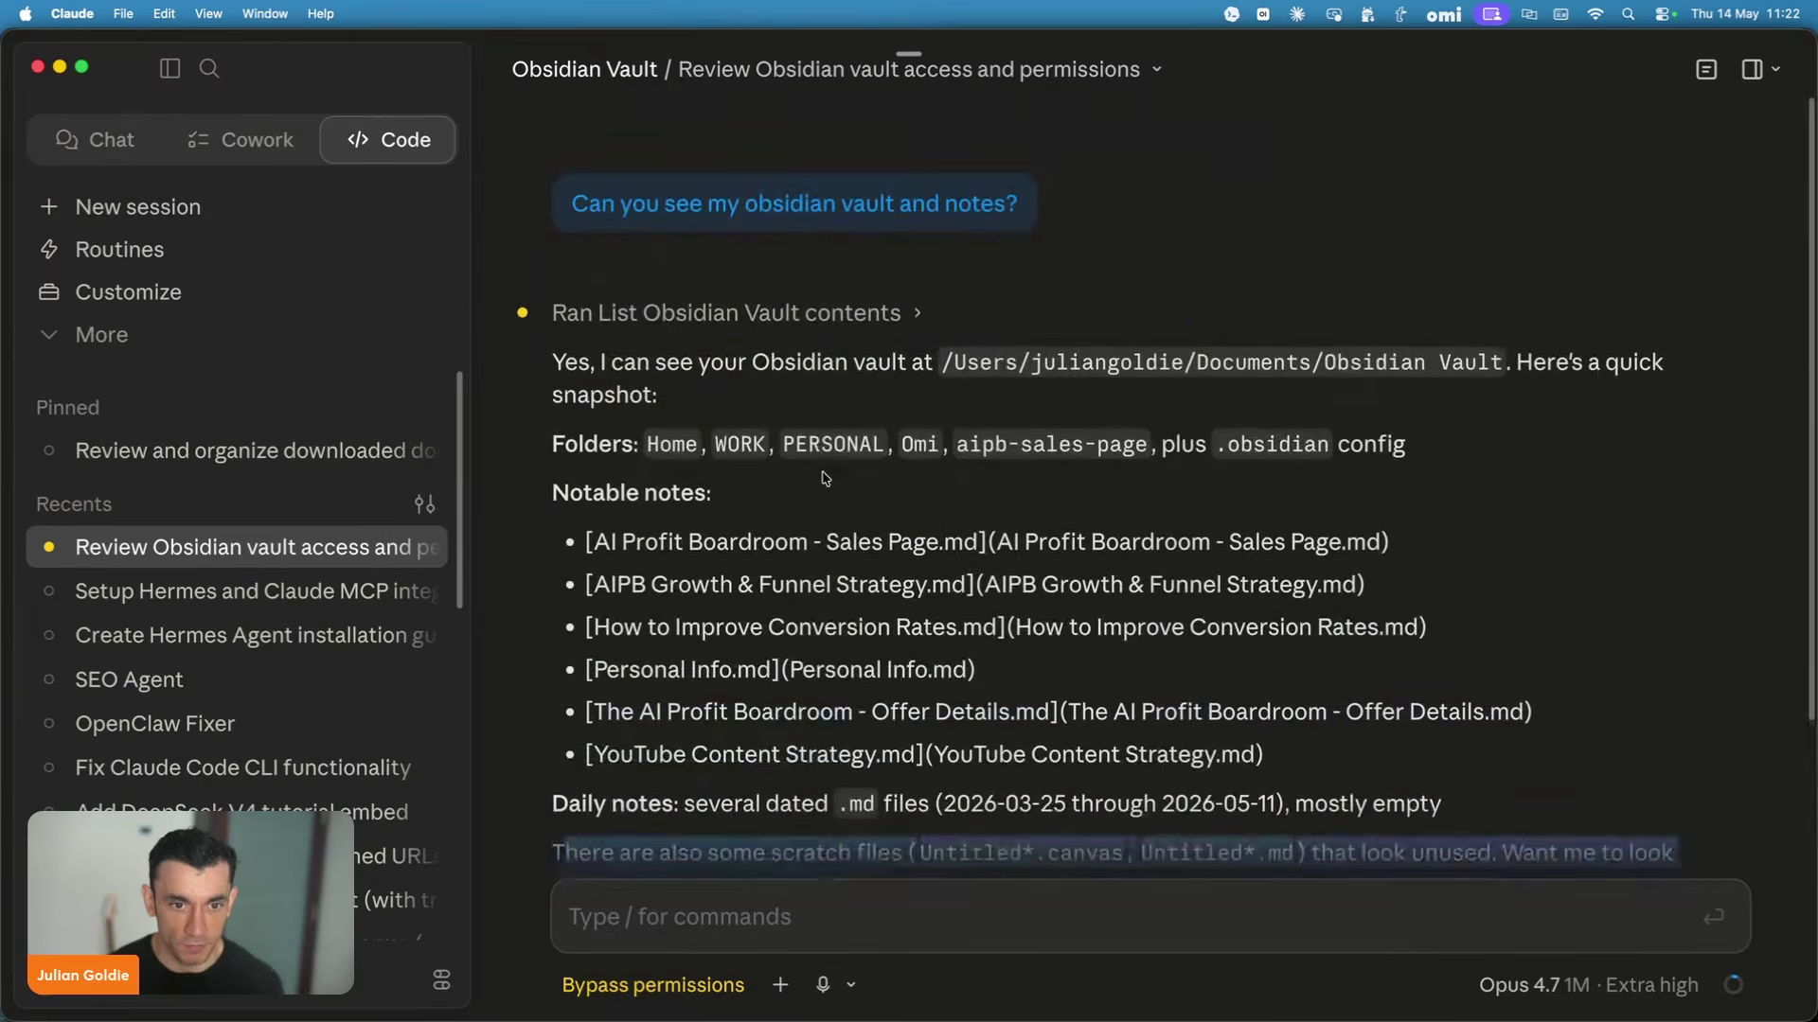
pyautogui.moveTo(590, 392); pyautogui.dragTo(958, 549)
pyautogui.click(1071, 566)
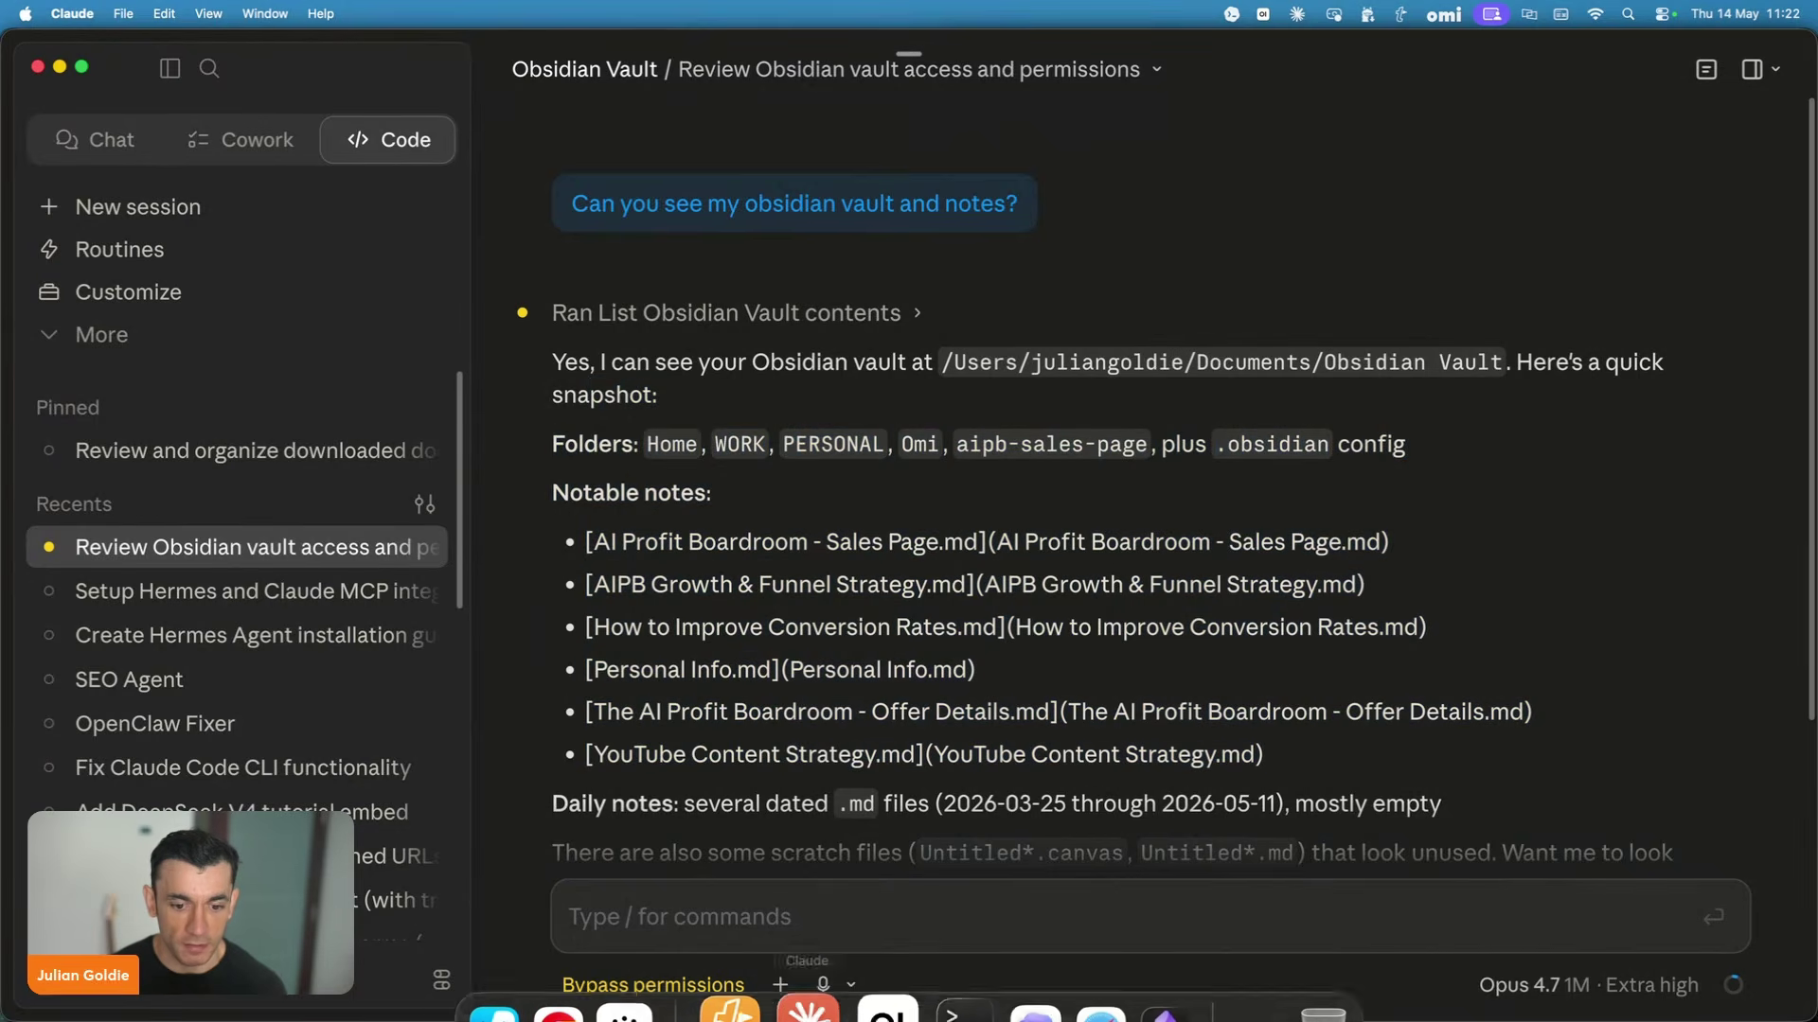
pyautogui.moveTo(1031, 1018)
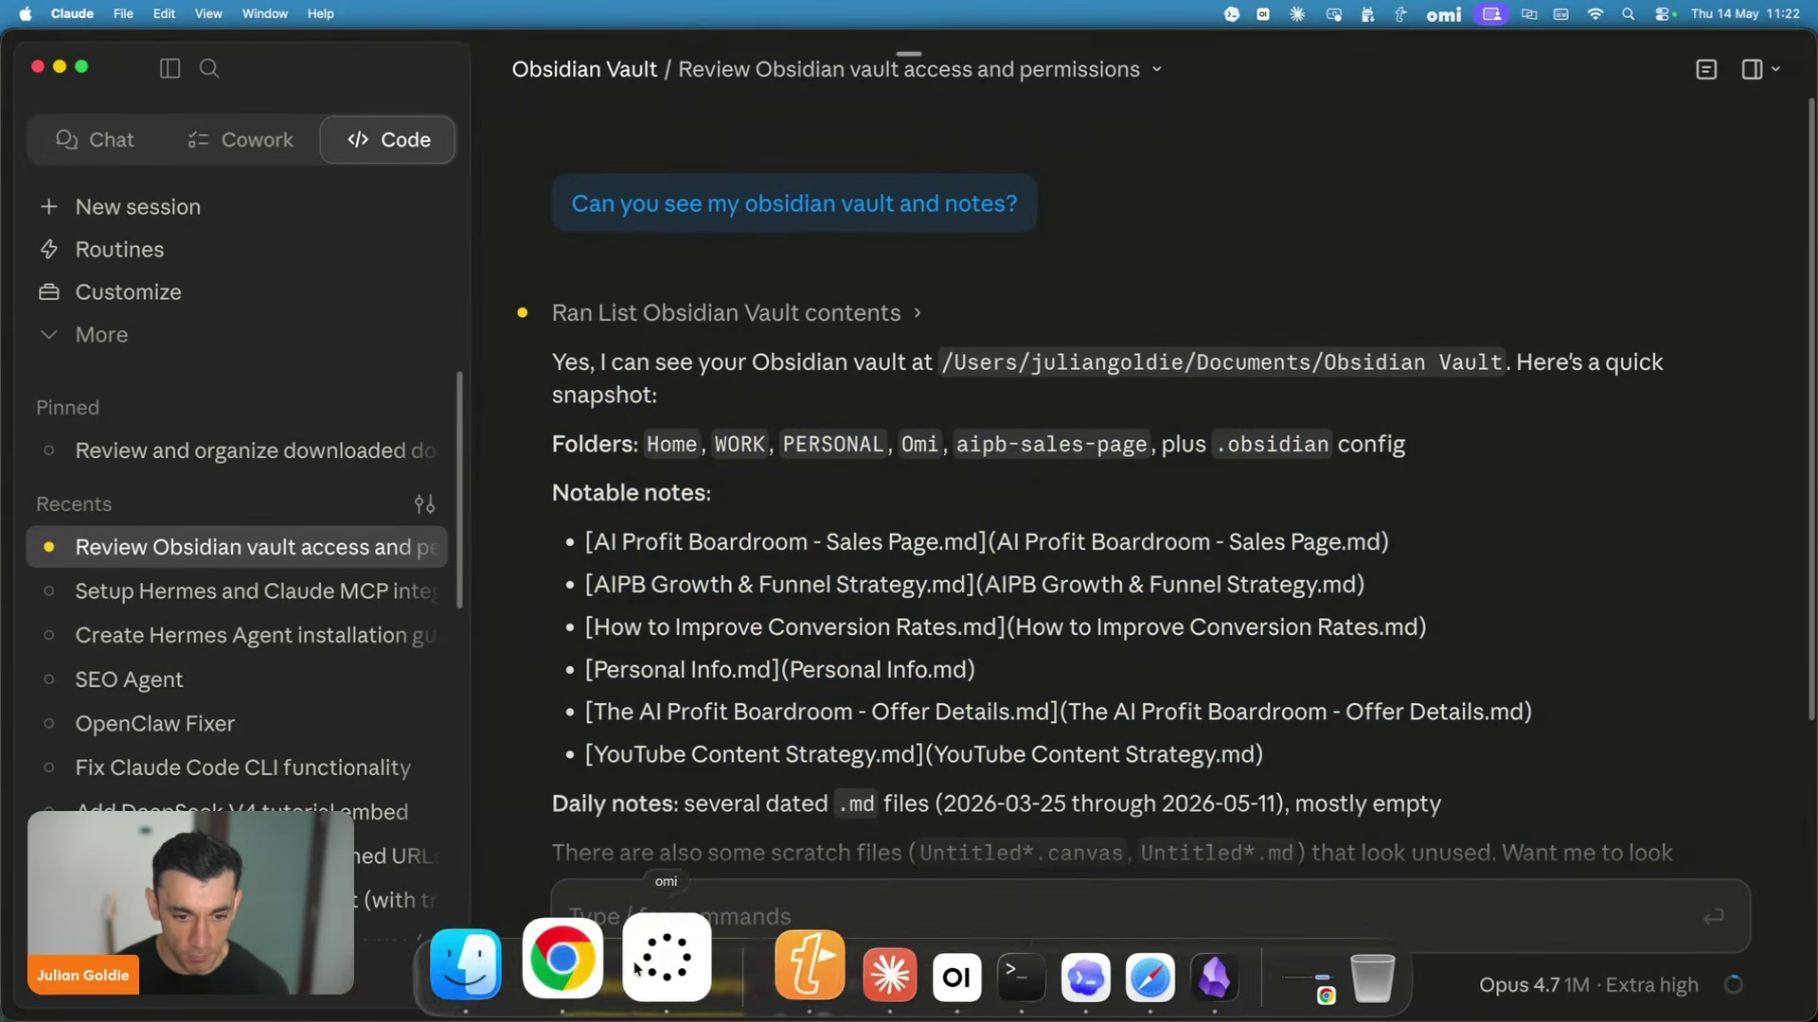
pyautogui.press('super+Tab')
pyautogui.click(732, 977)
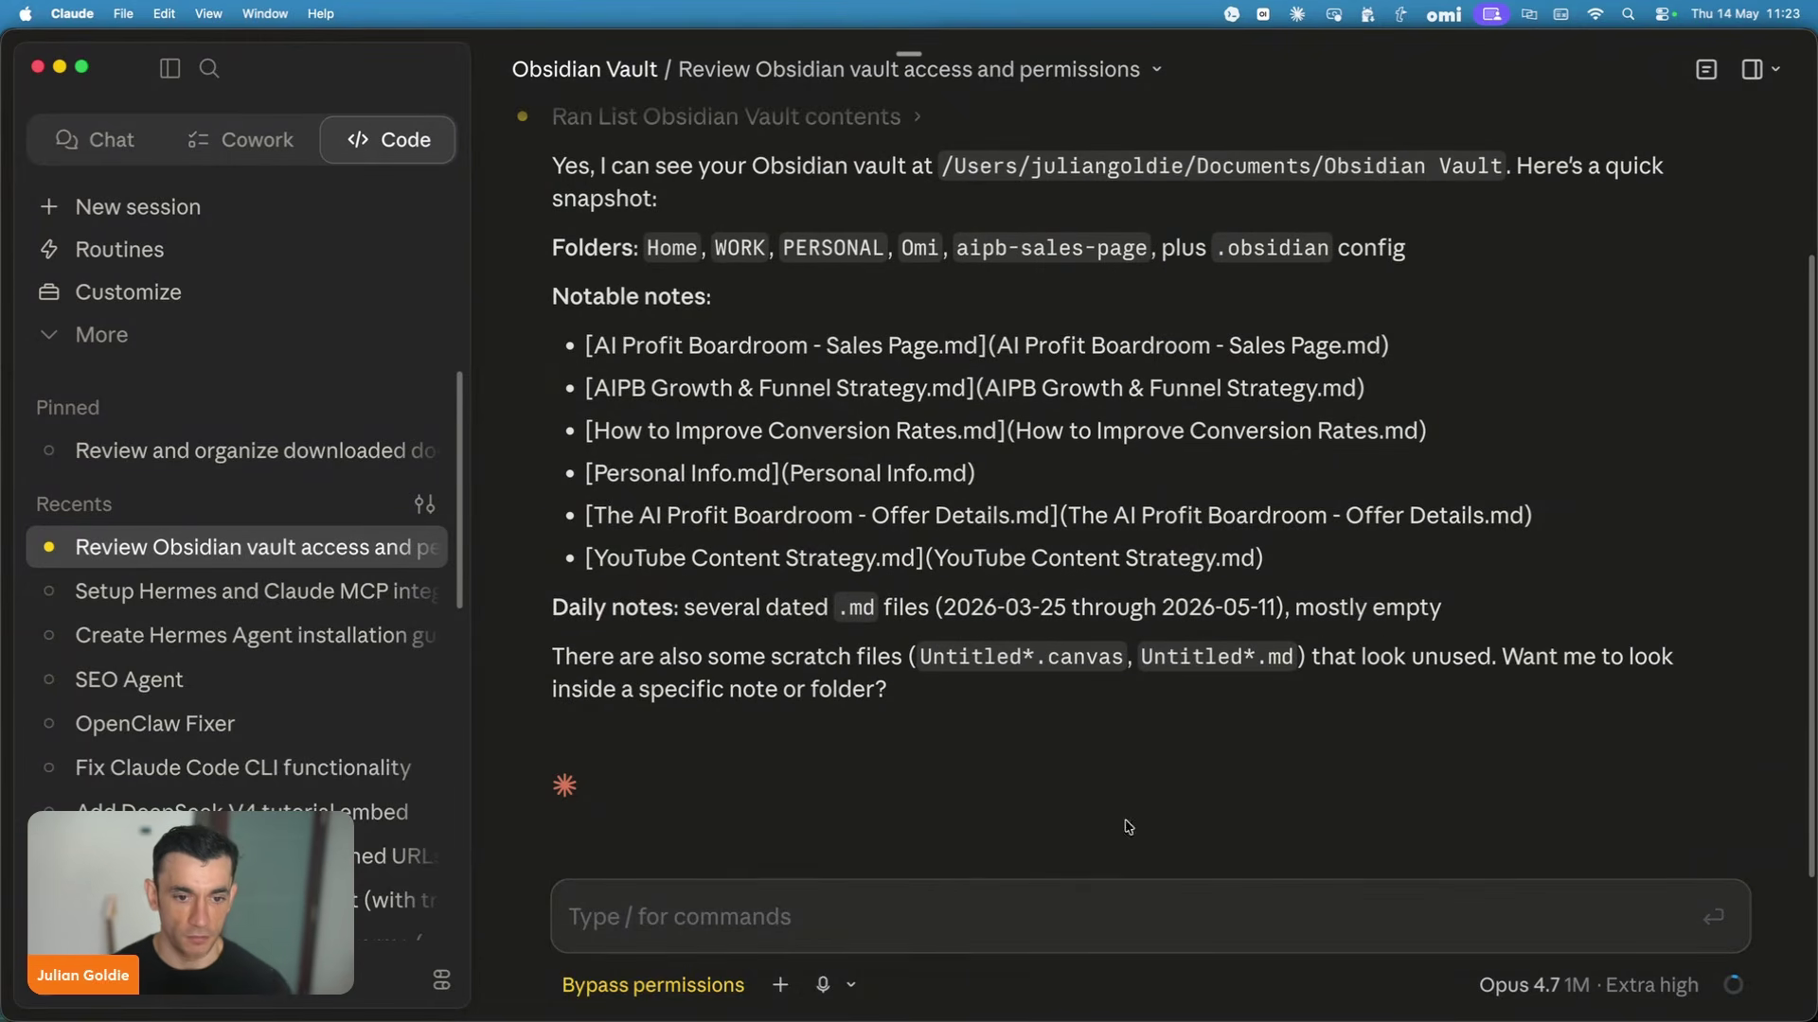
# Ask Claude to check through the memories inside obsidian and pull in relevant ideas of how it could help automate stuff day to day.
pyautogui.write('Can you check through my ')
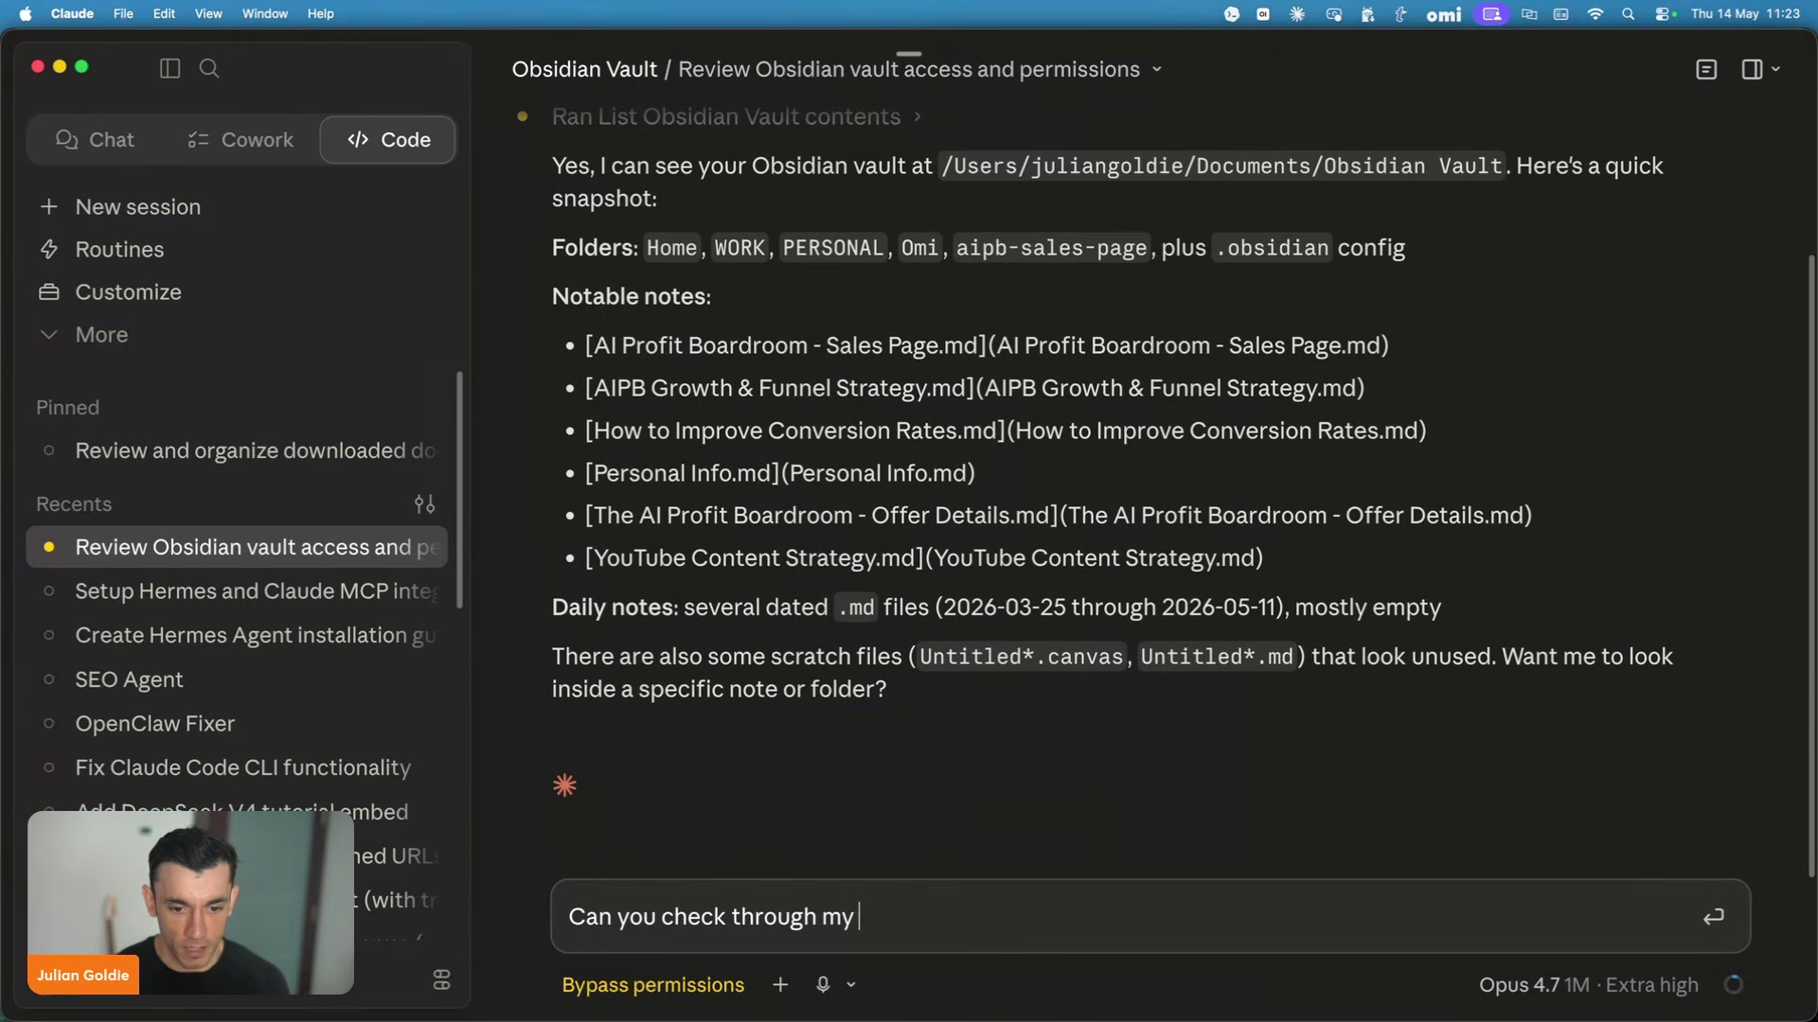
pyautogui.write('memories and pull in some relevant ideas of how you could help m')
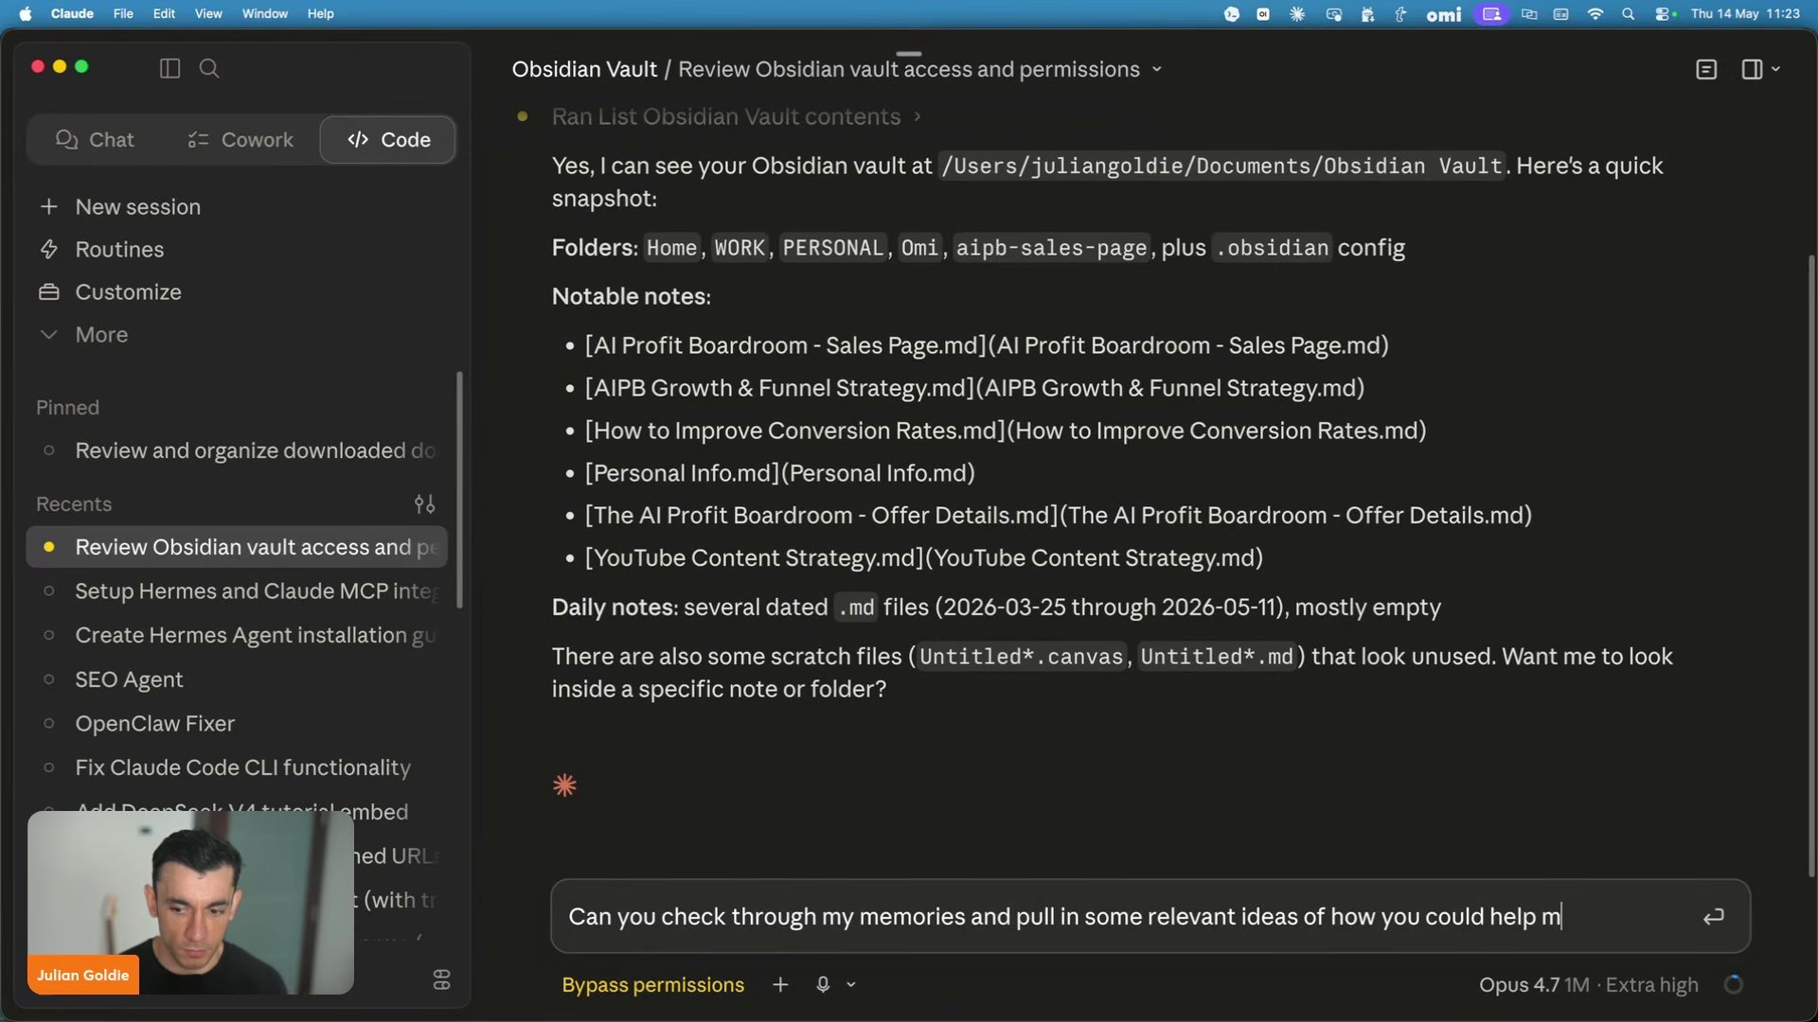
pyautogui.write('e automate stuff day to day, base')
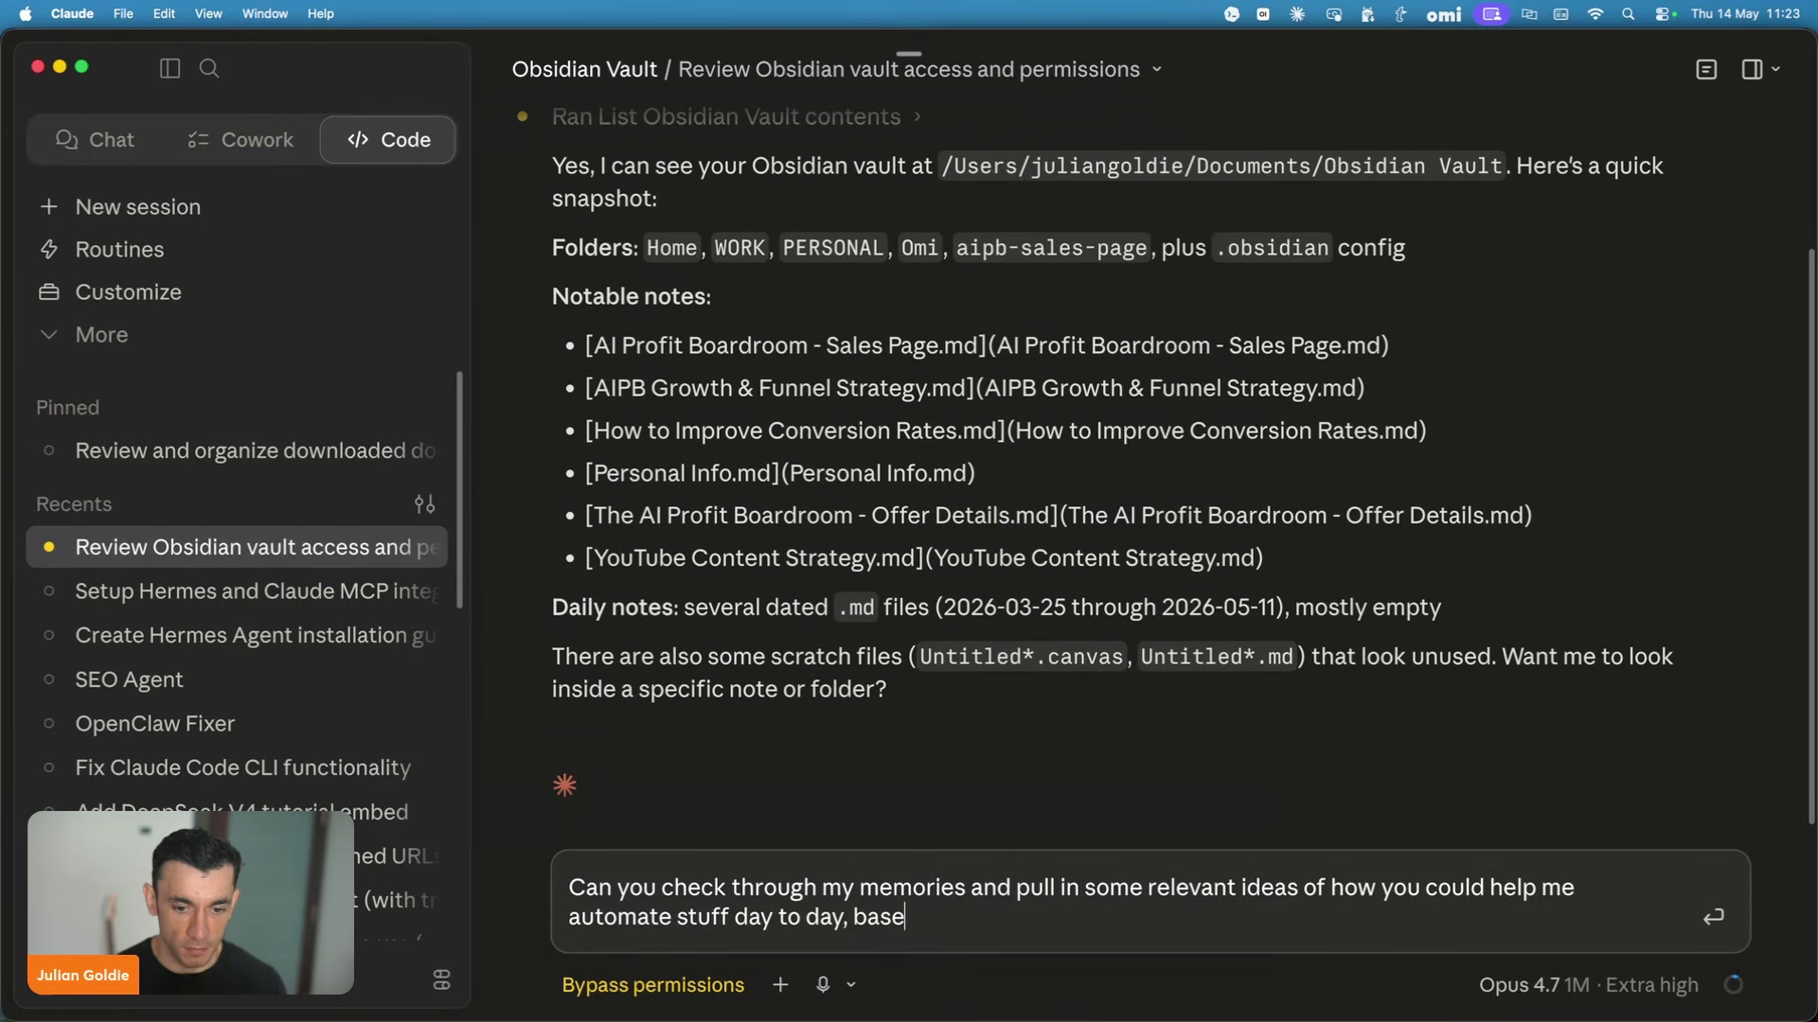
pyautogui.write('d on the memories inside obs')
pyautogui.write('i')
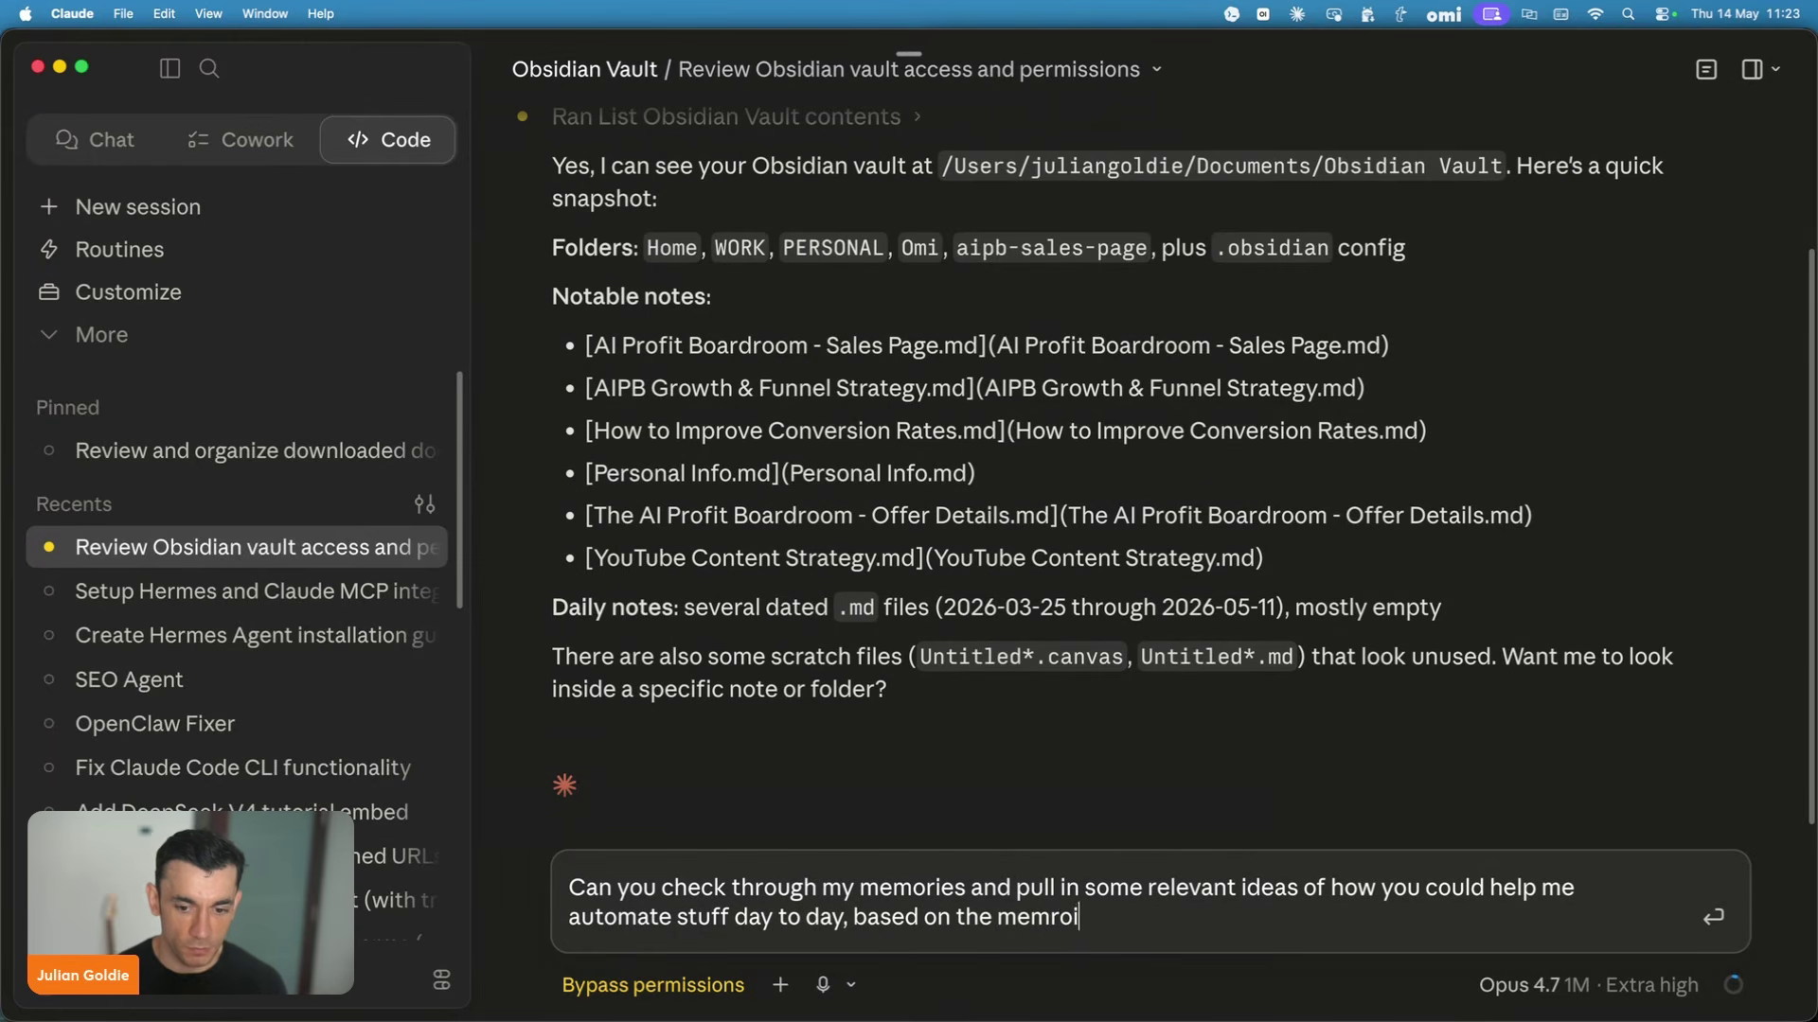
pyautogui.press('BackSpace')
pyautogui.press('BackSpace')
pyautogui.press('BackSpace')
pyautogui.write('ories inside obsidian?')
pyautogui.press('Return')
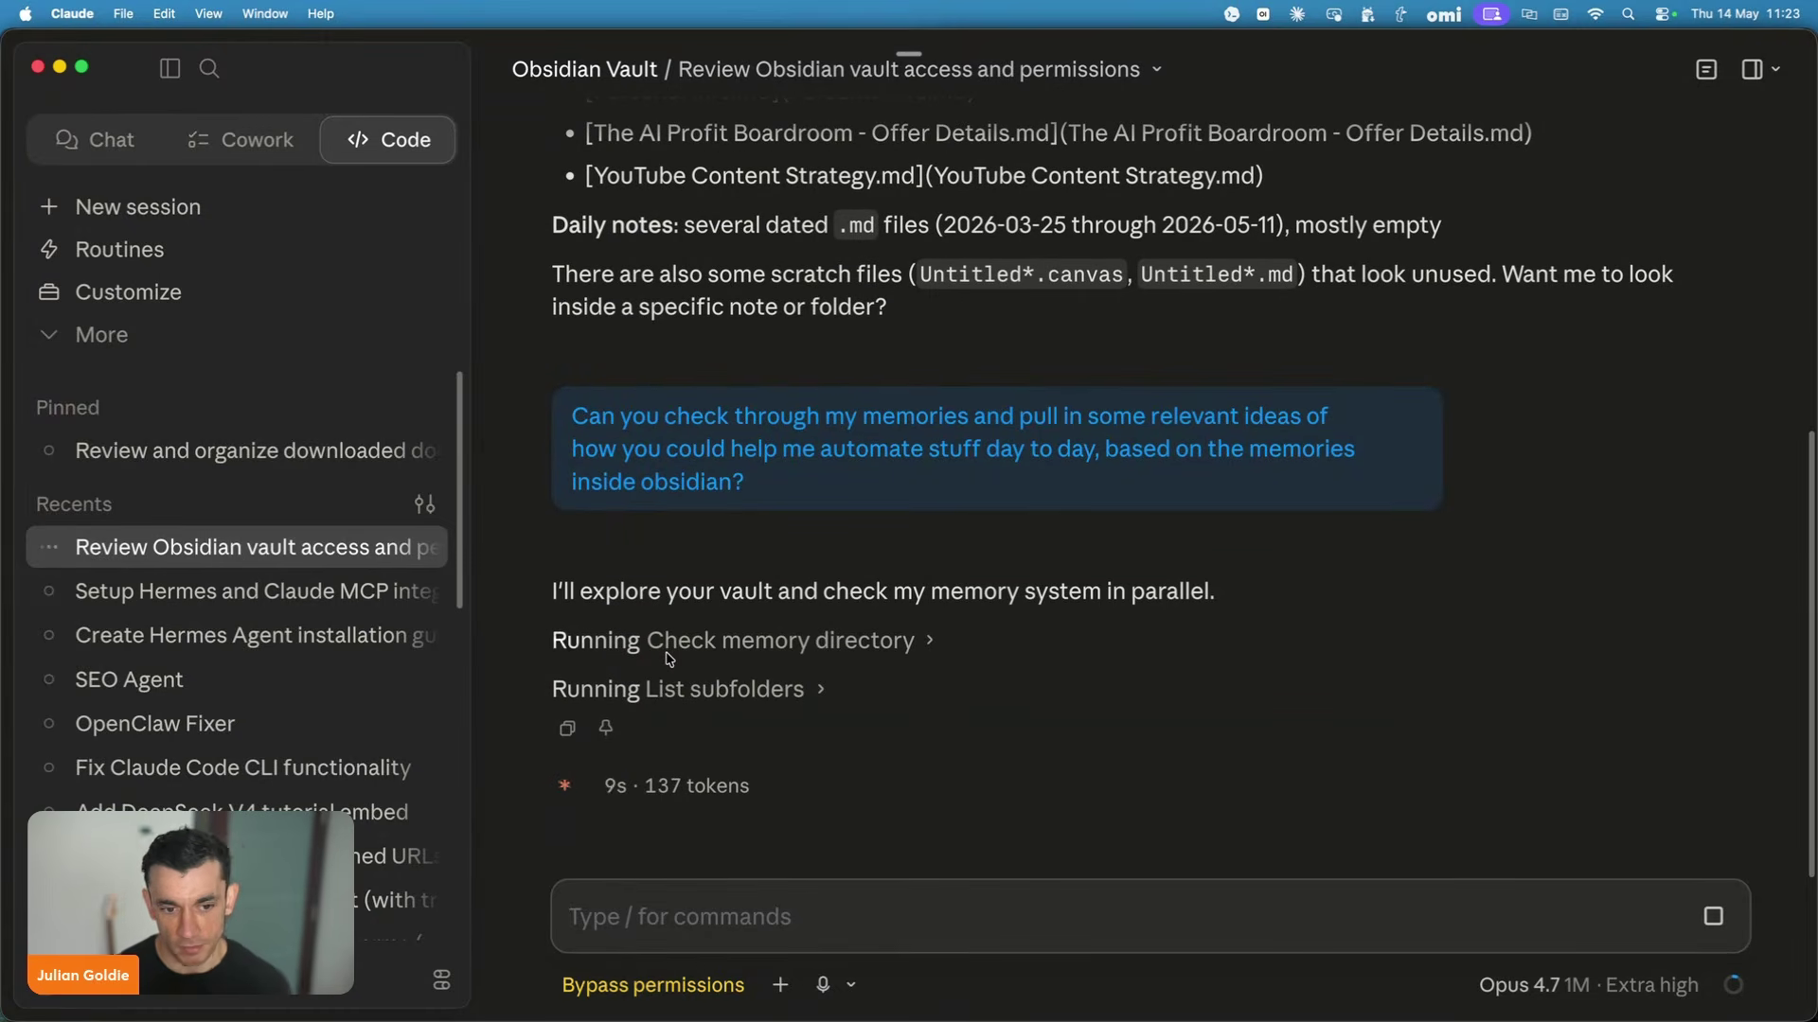
# Check the Obsidian export in omi and the exported Memories note in Obsidian, and return to Claude.
pyautogui.moveTo(776, 1013)
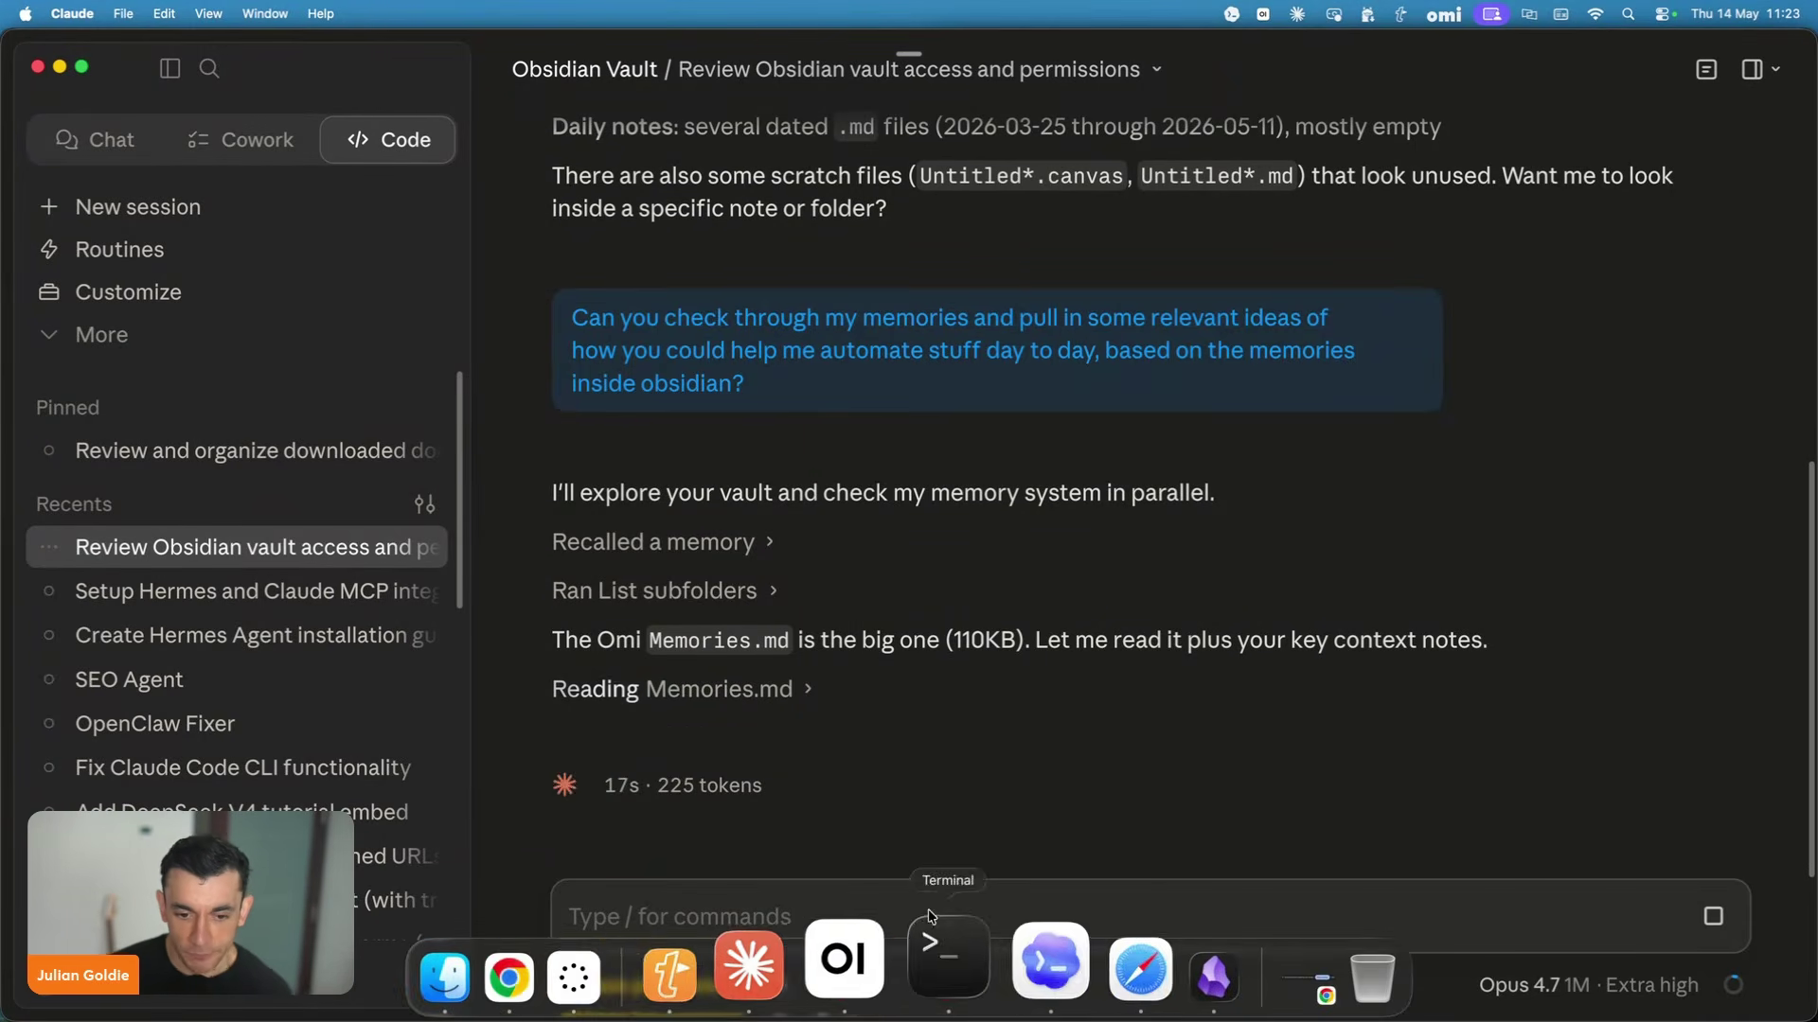
pyautogui.click(654, 966)
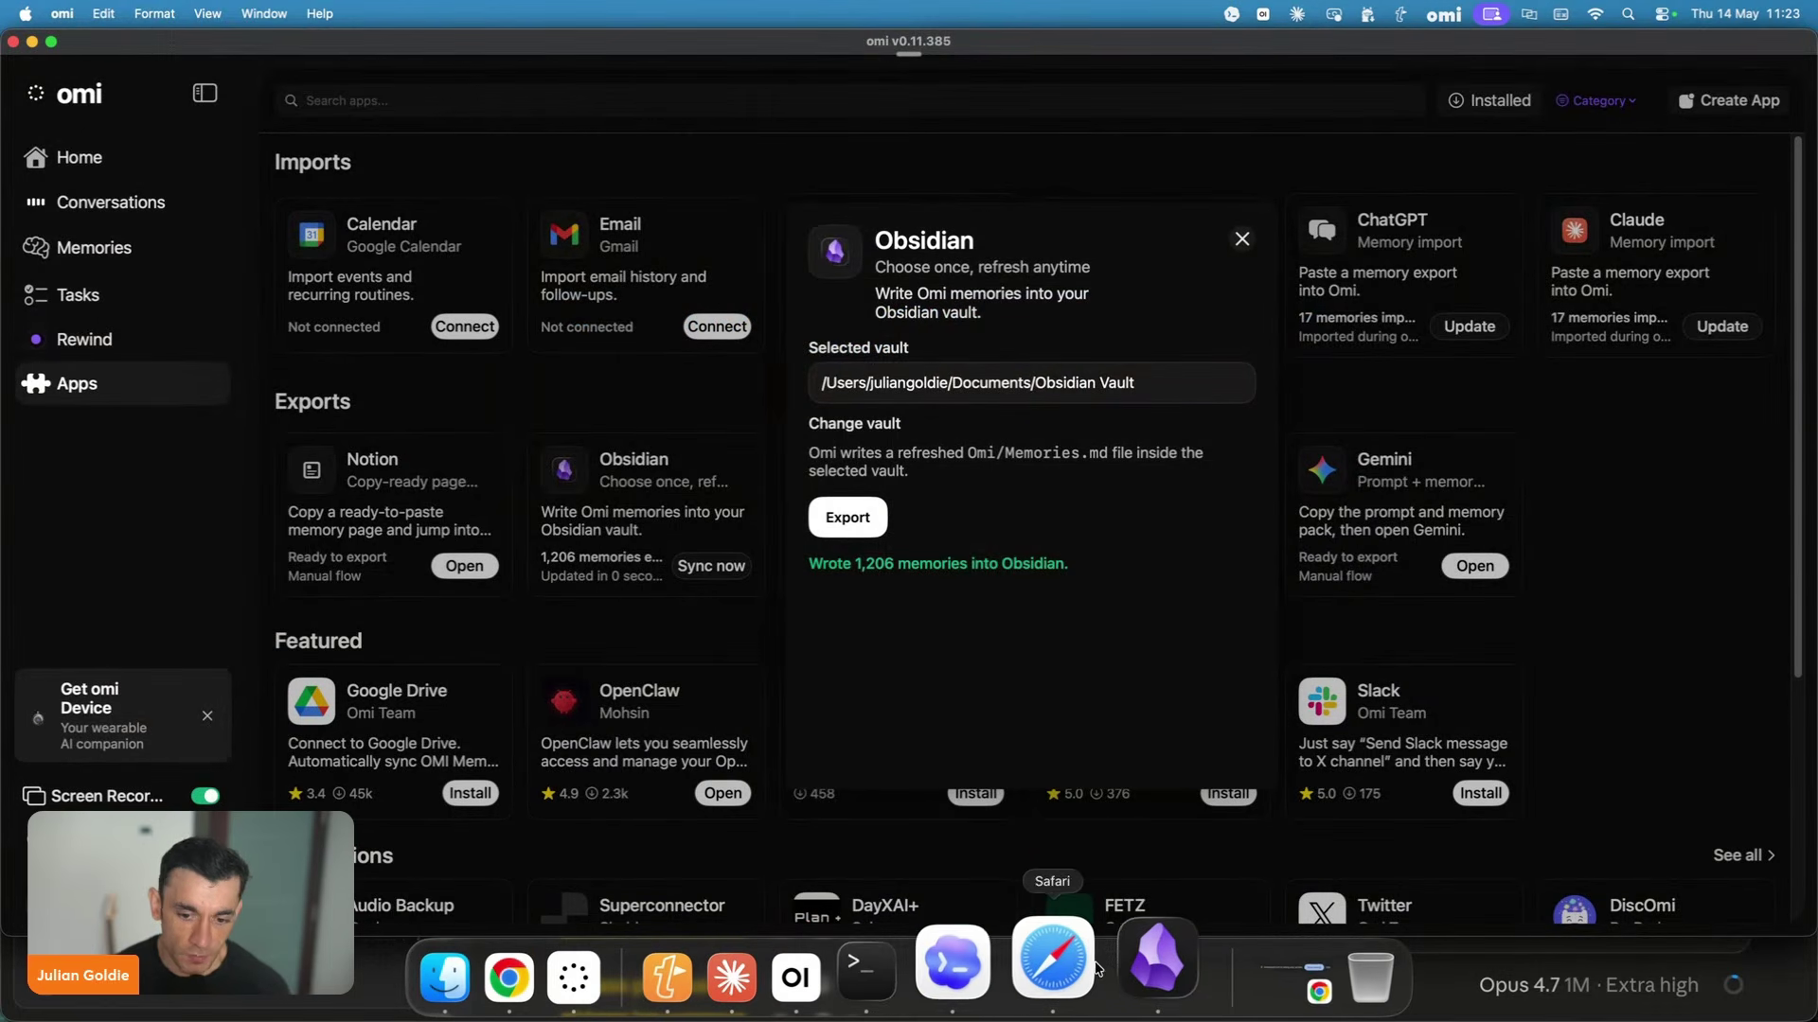
pyautogui.click(1136, 966)
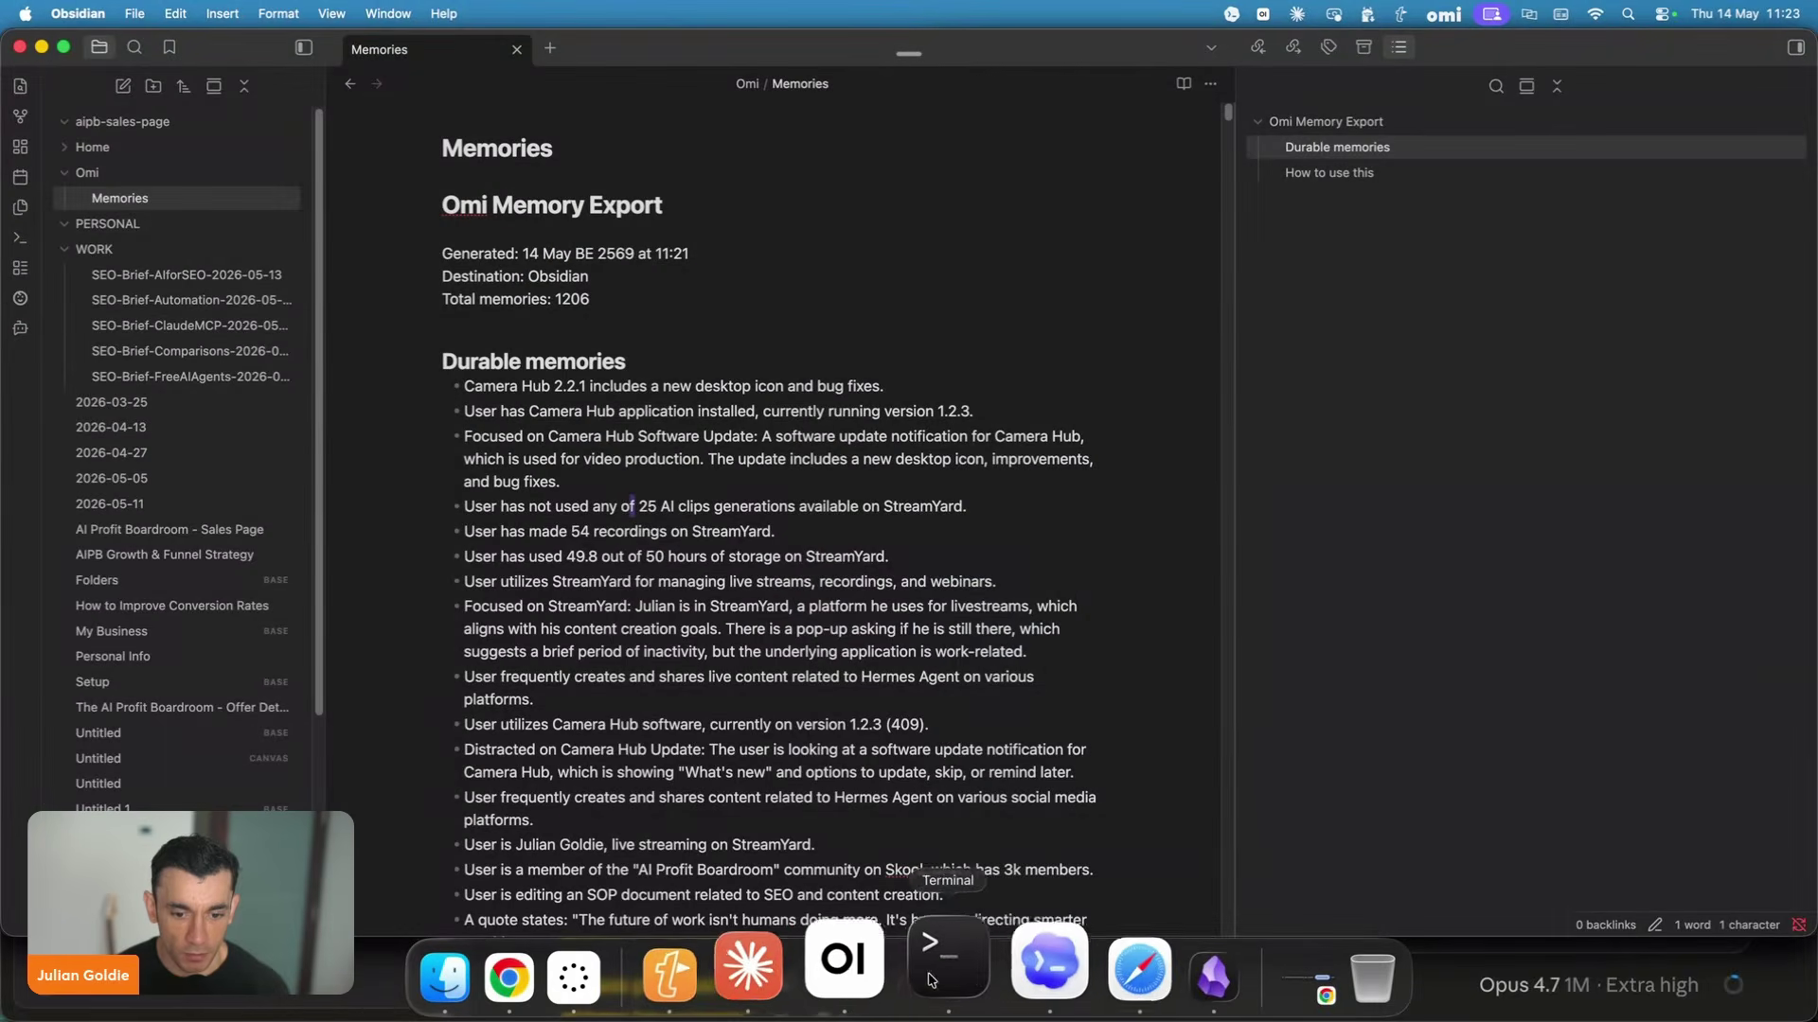
pyautogui.click(808, 975)
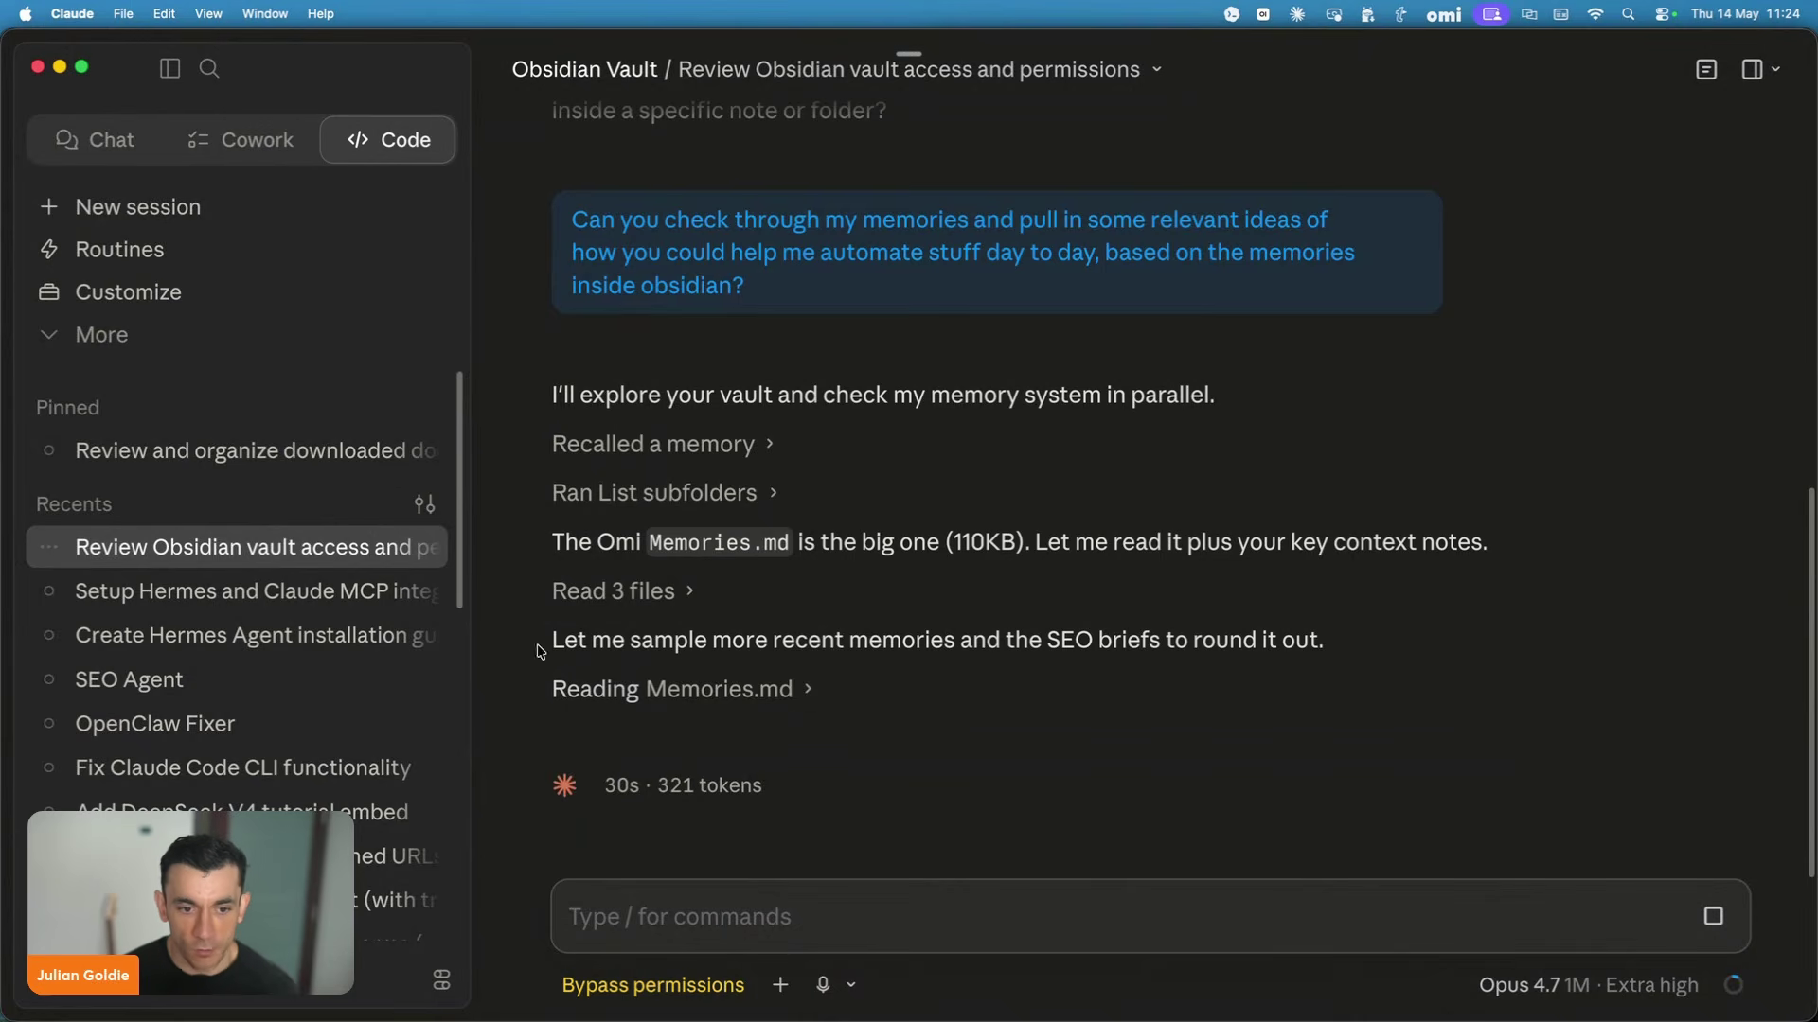
# Switch to Obsidian to look over the vault's folders and untitled files, and return to the Claude session.
pyautogui.moveTo(674, 1017)
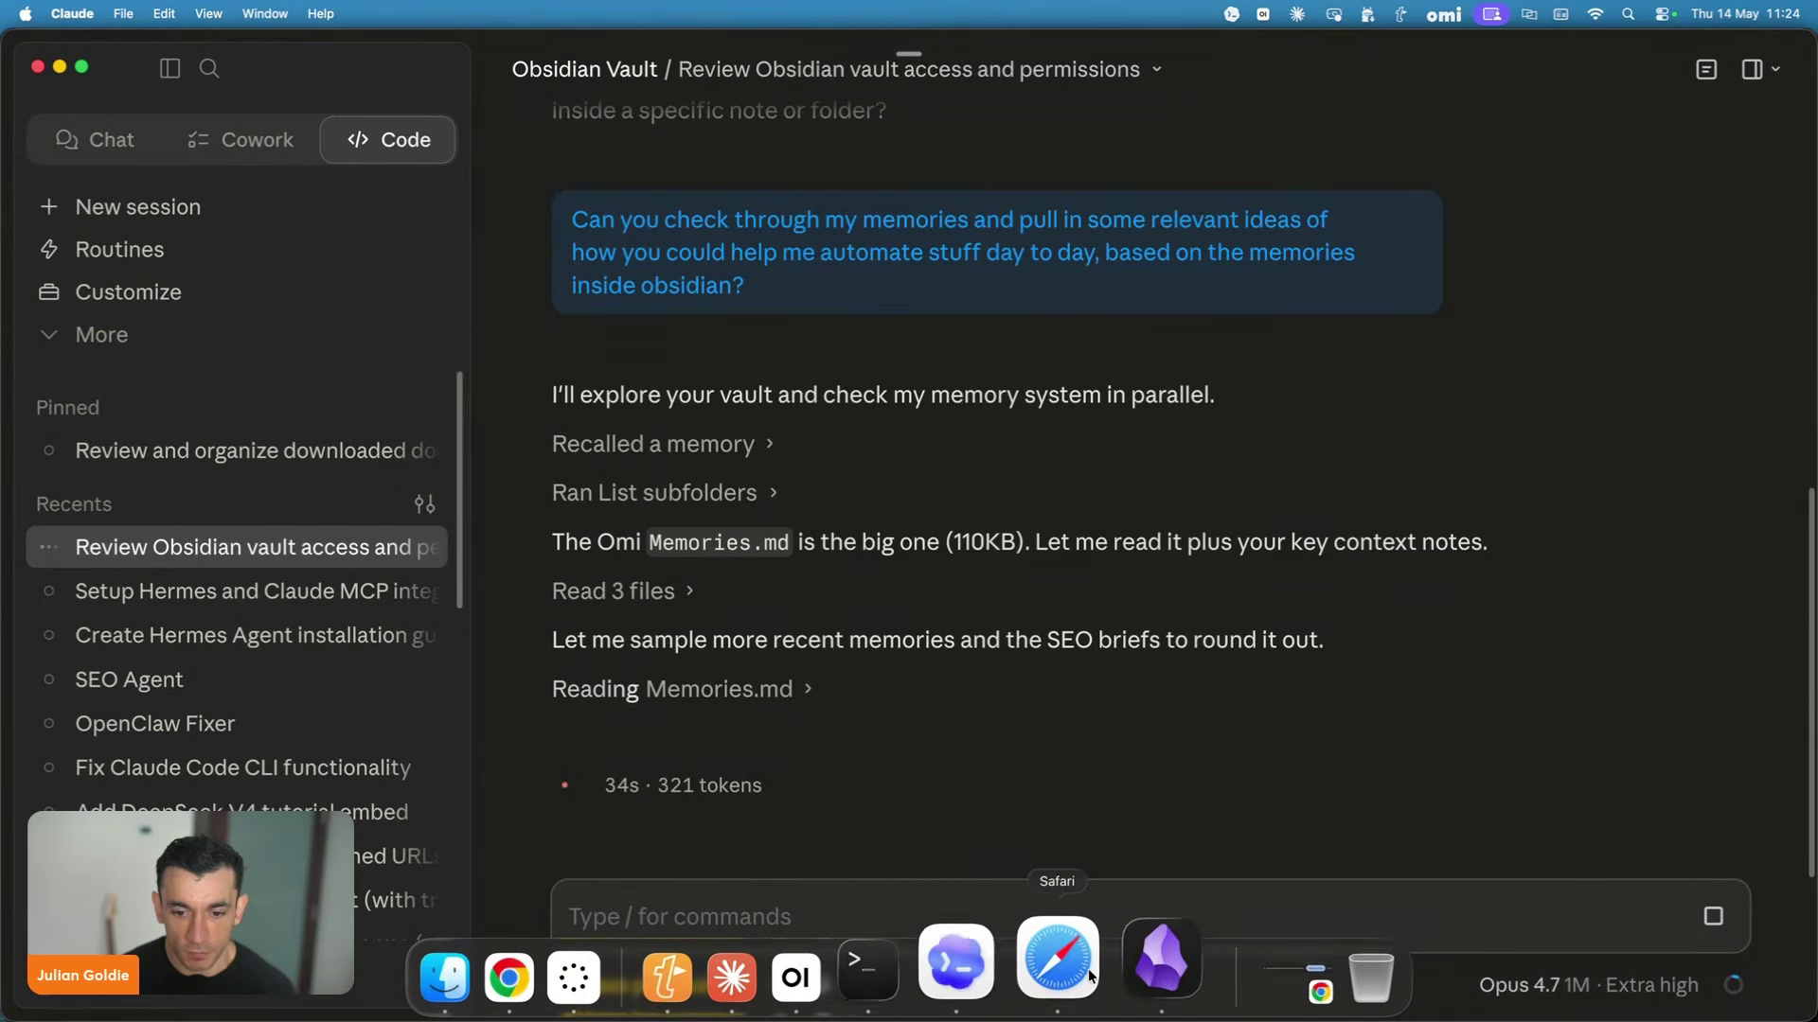
pyautogui.click(1199, 967)
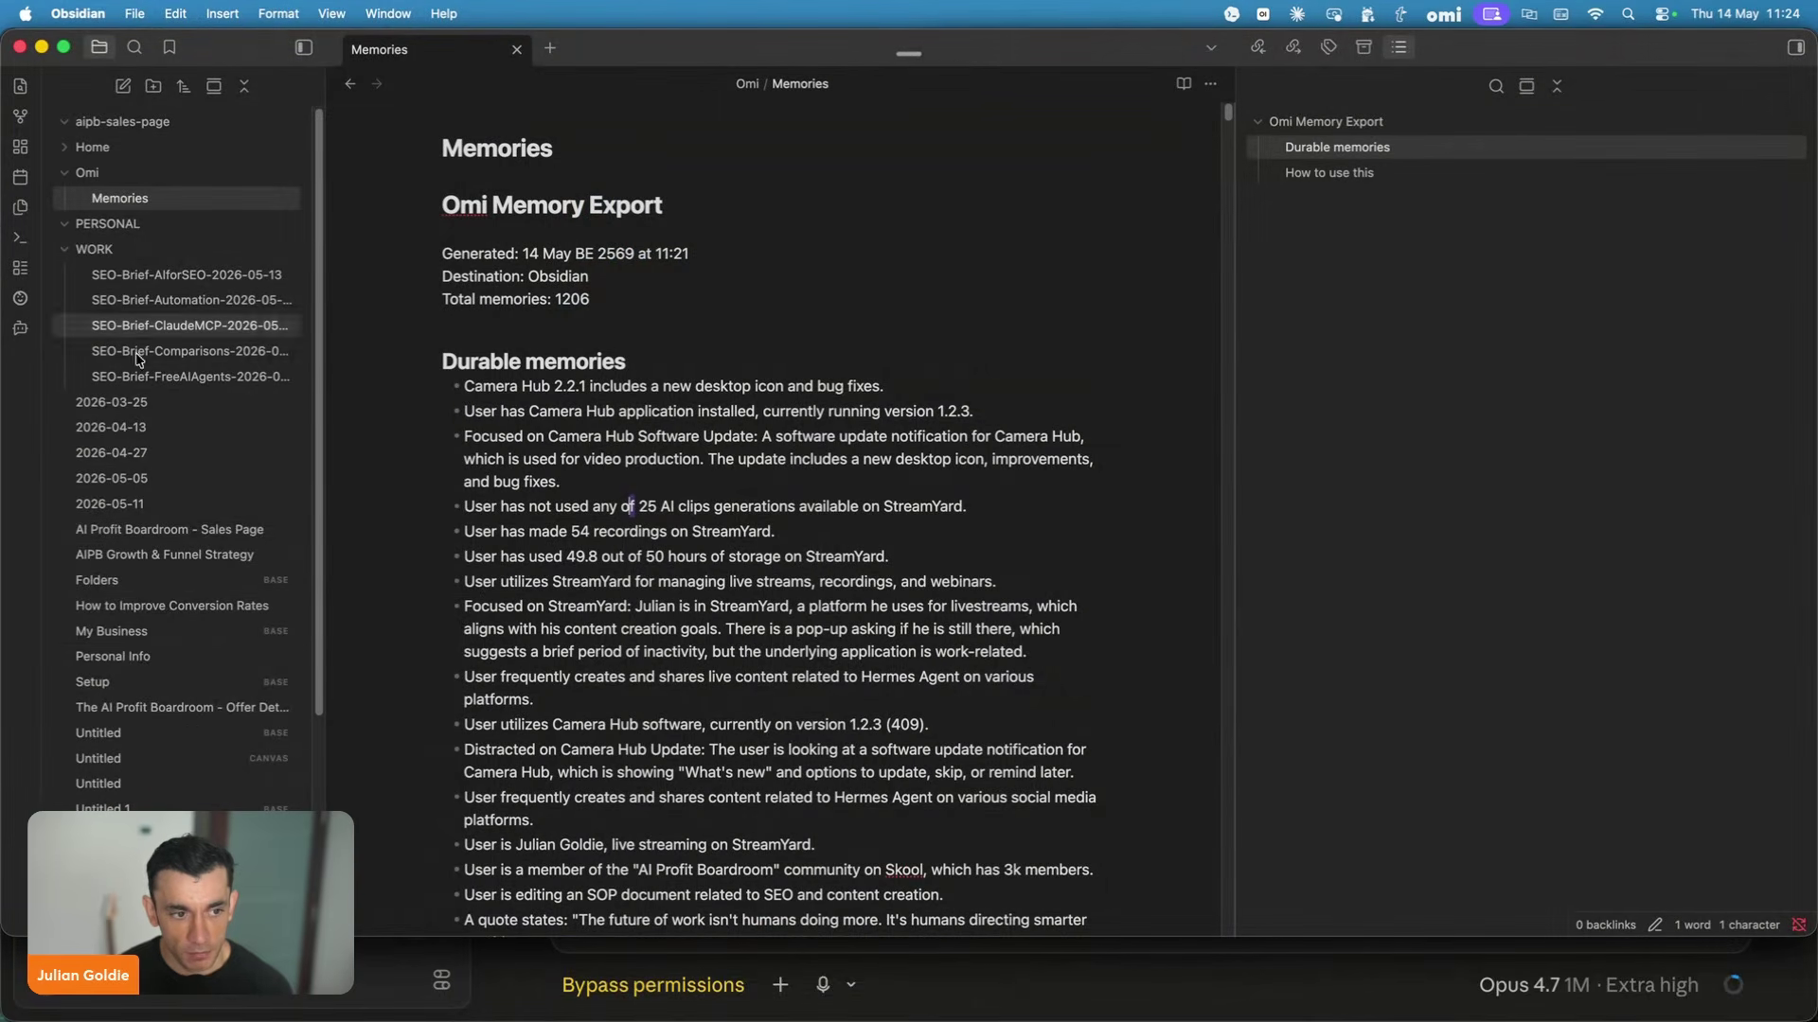
pyautogui.scroll(-3, 154, 668)
pyautogui.scroll(3, 154, 684)
pyautogui.moveTo(1069, 1020)
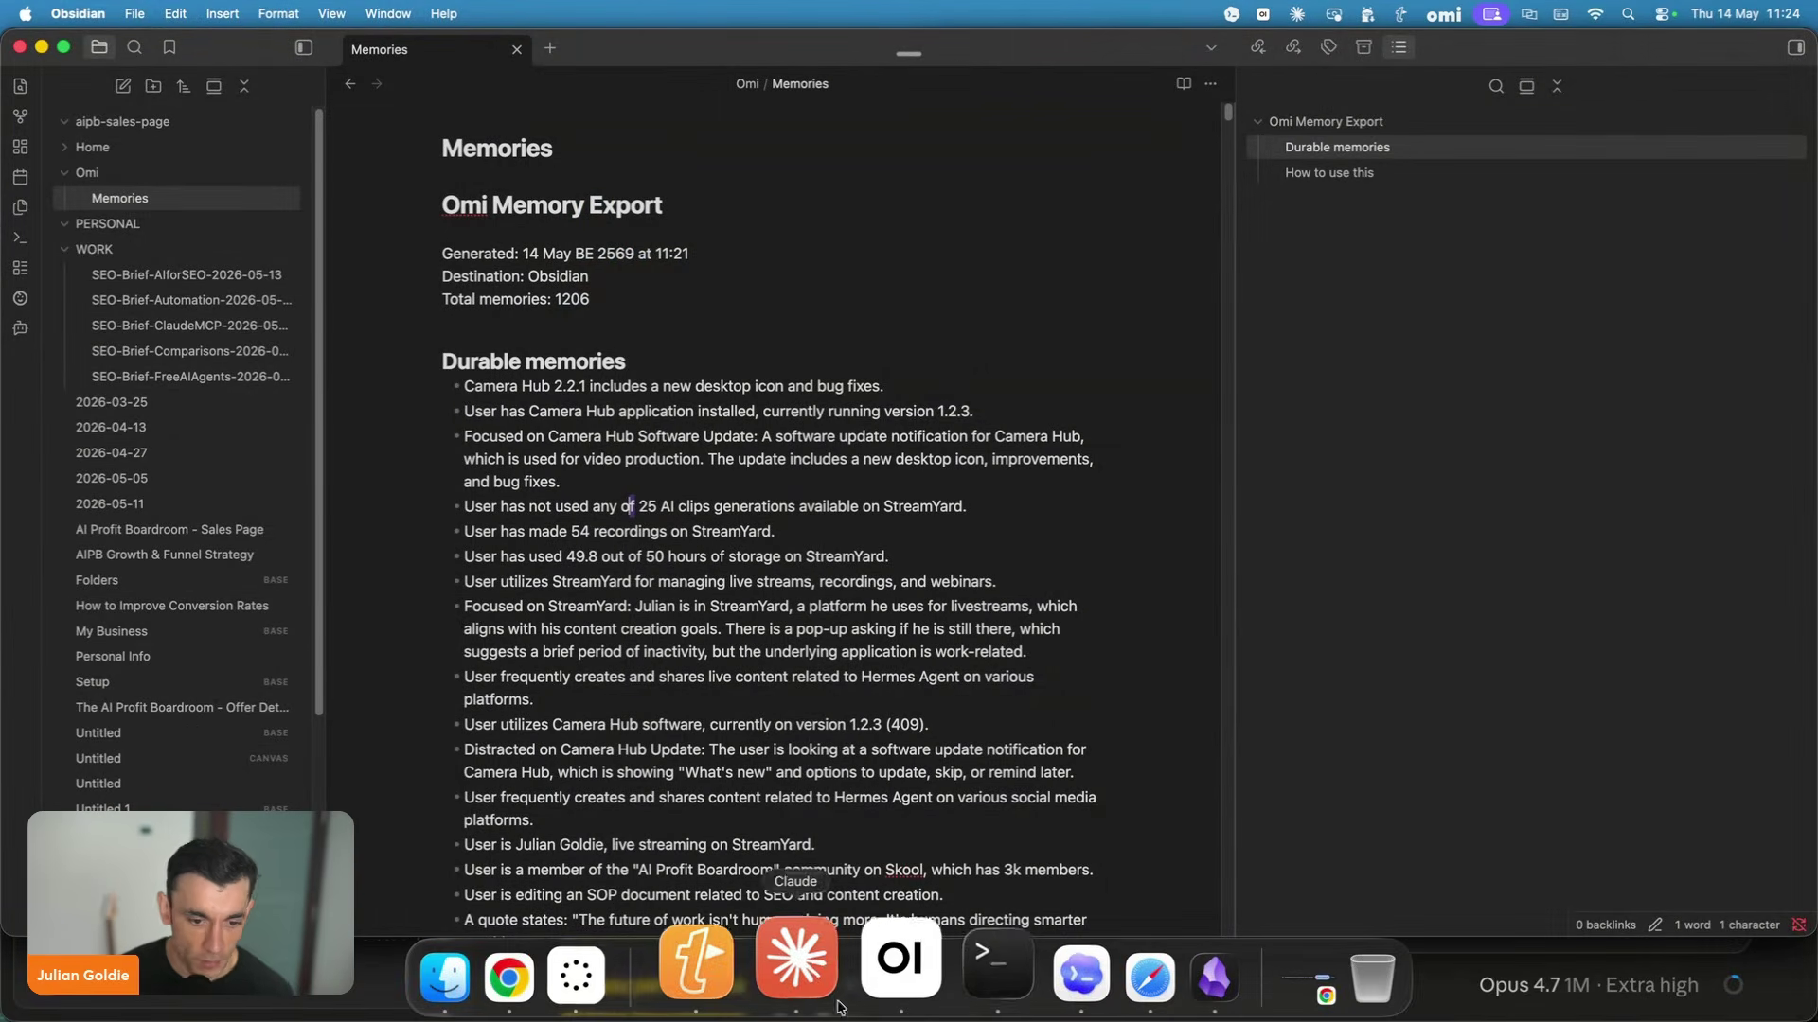
pyautogui.click(816, 971)
pyautogui.click(774, 898)
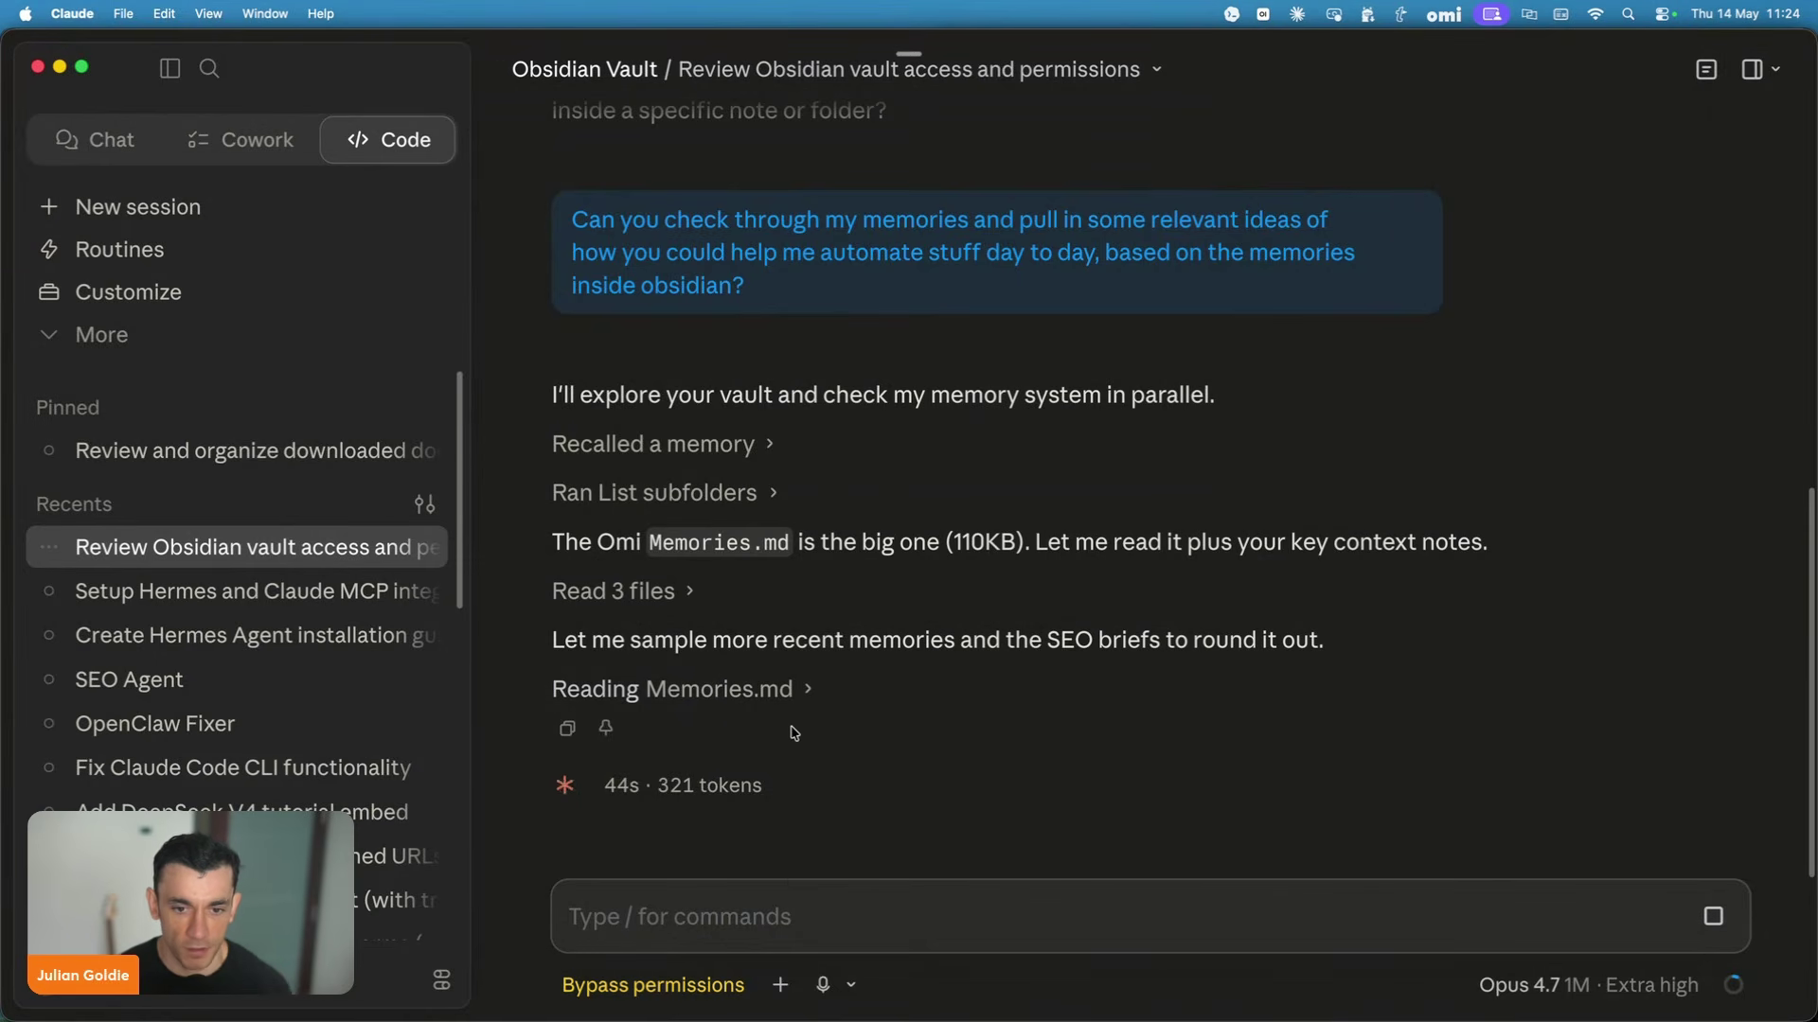
# Follow Claude's progress notes on reading Memories.md and saving key facts to memory.
pyautogui.tripleClick(943, 543)
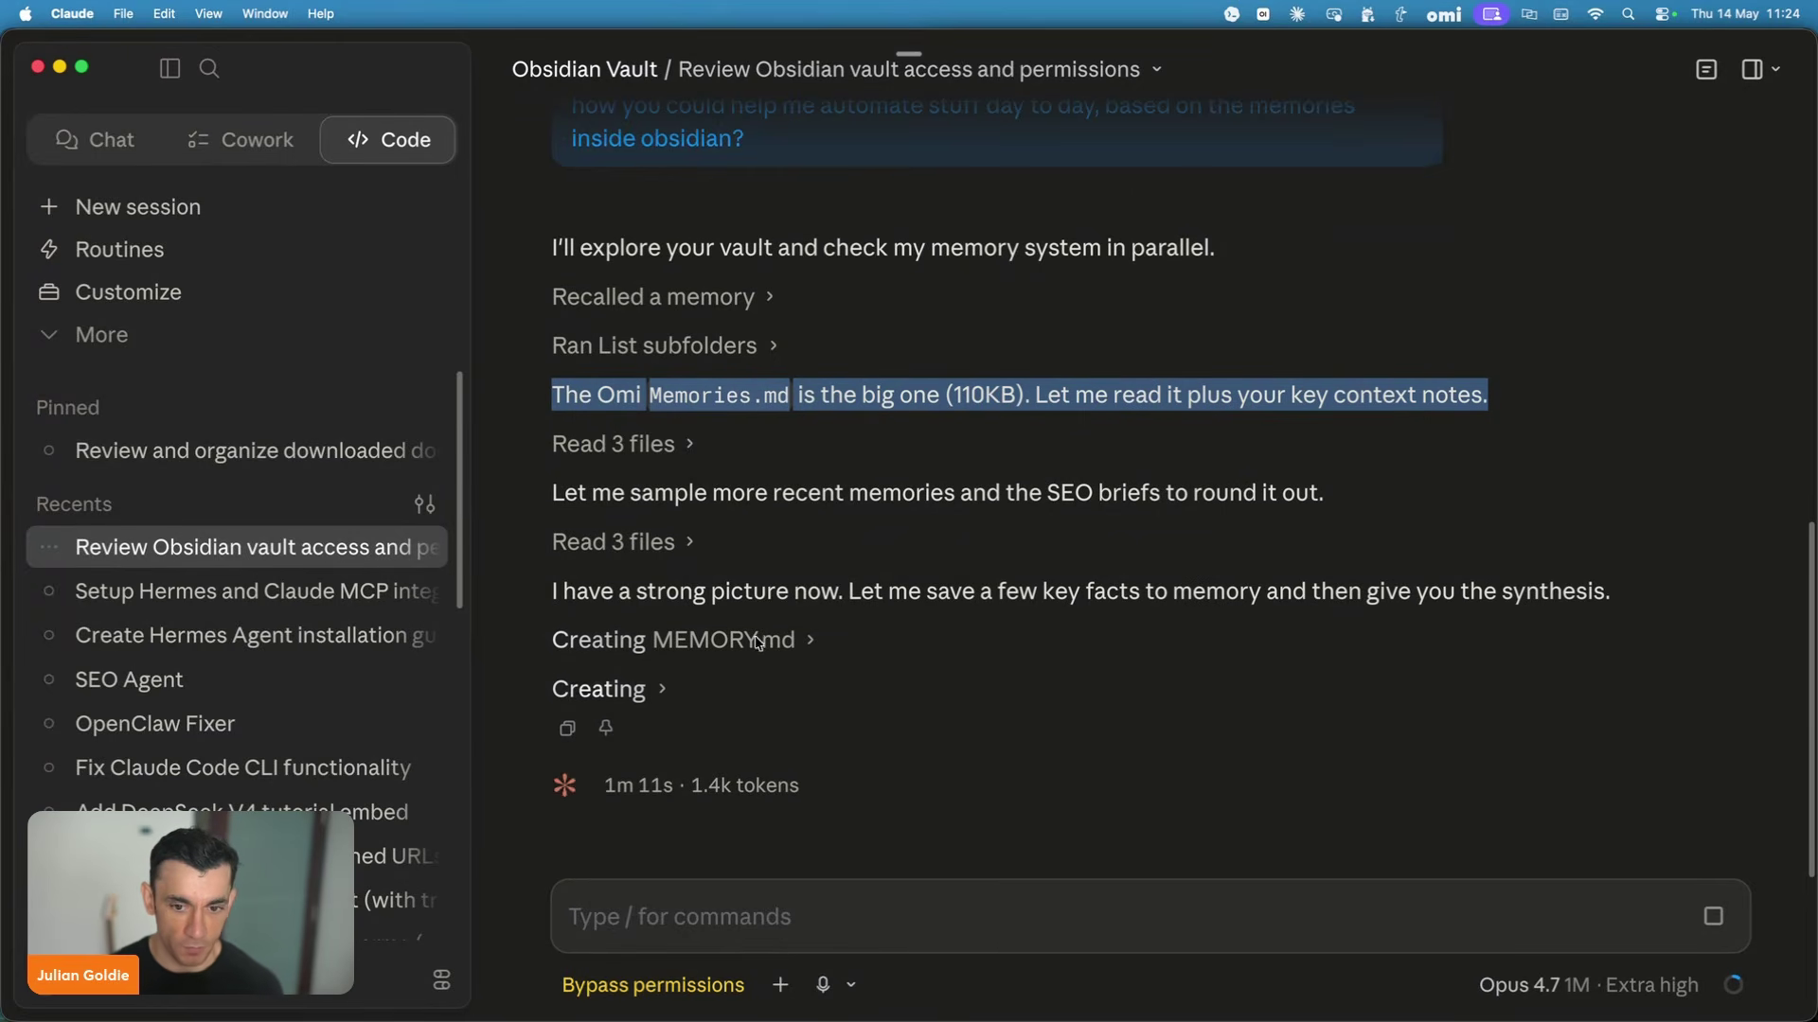
pyautogui.click(971, 610)
pyautogui.moveTo(854, 594); pyautogui.dragTo(1610, 599)
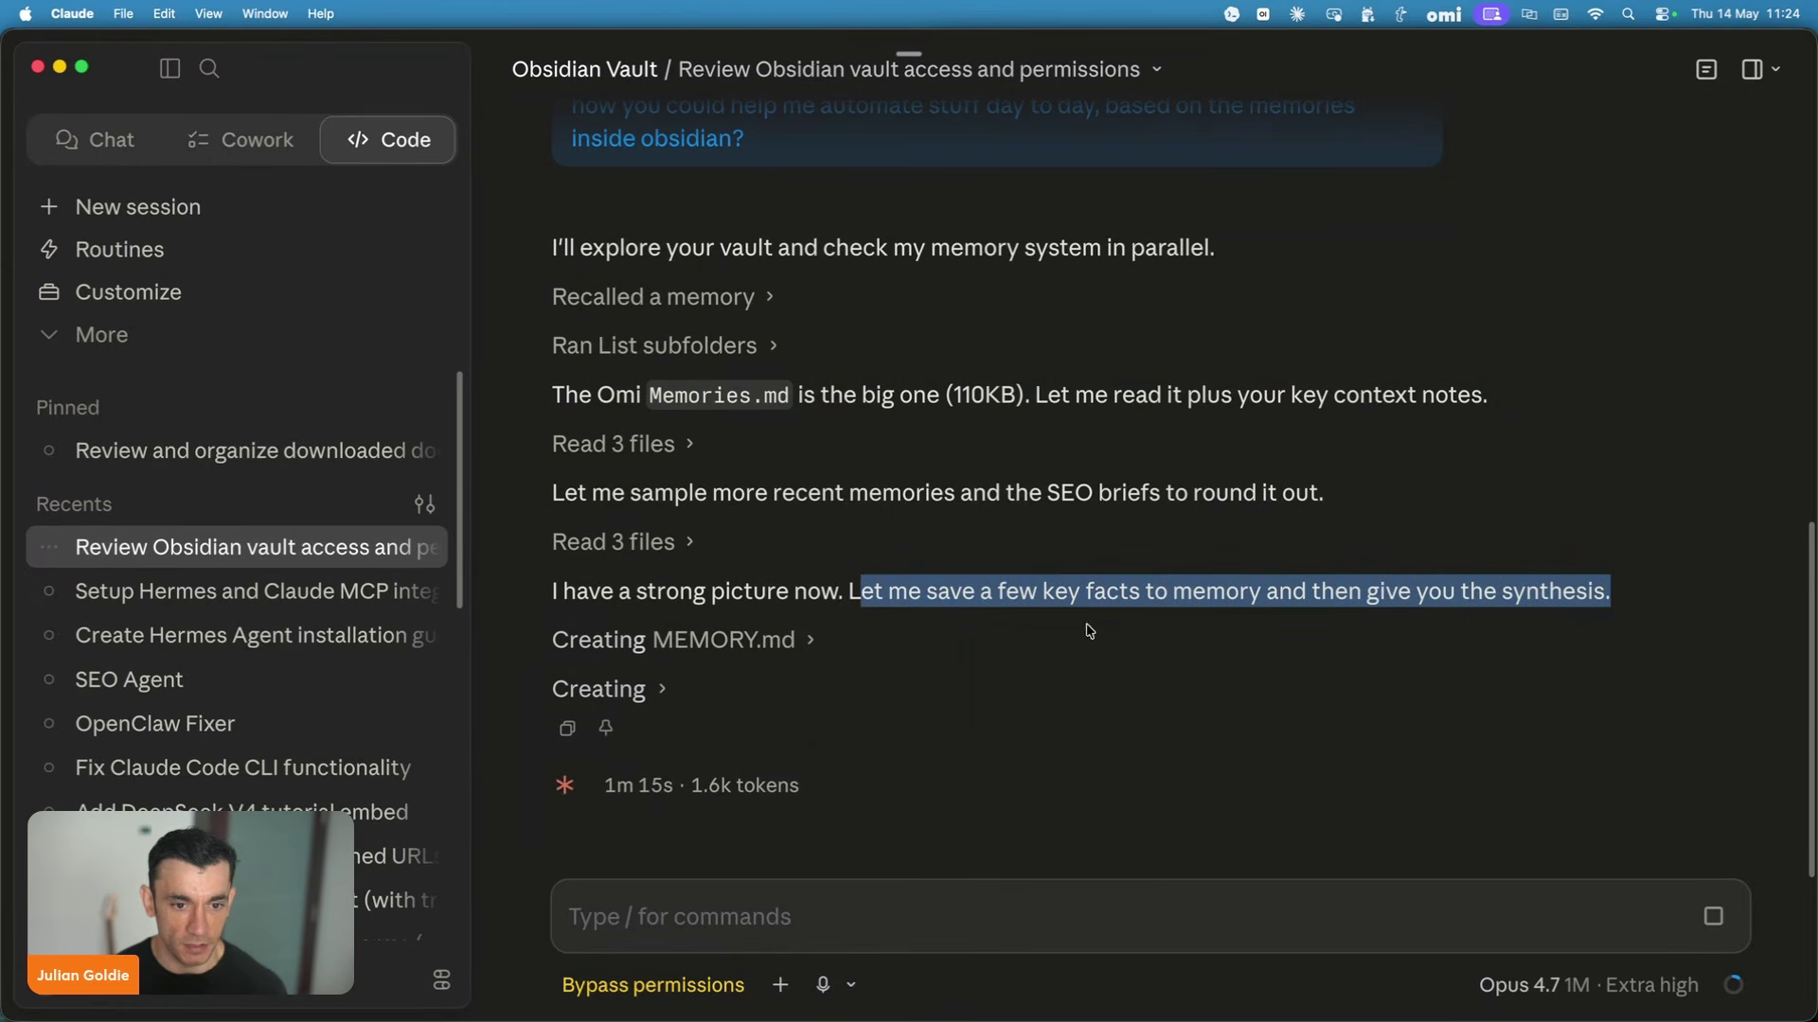
pyautogui.tripleClick(693, 612)
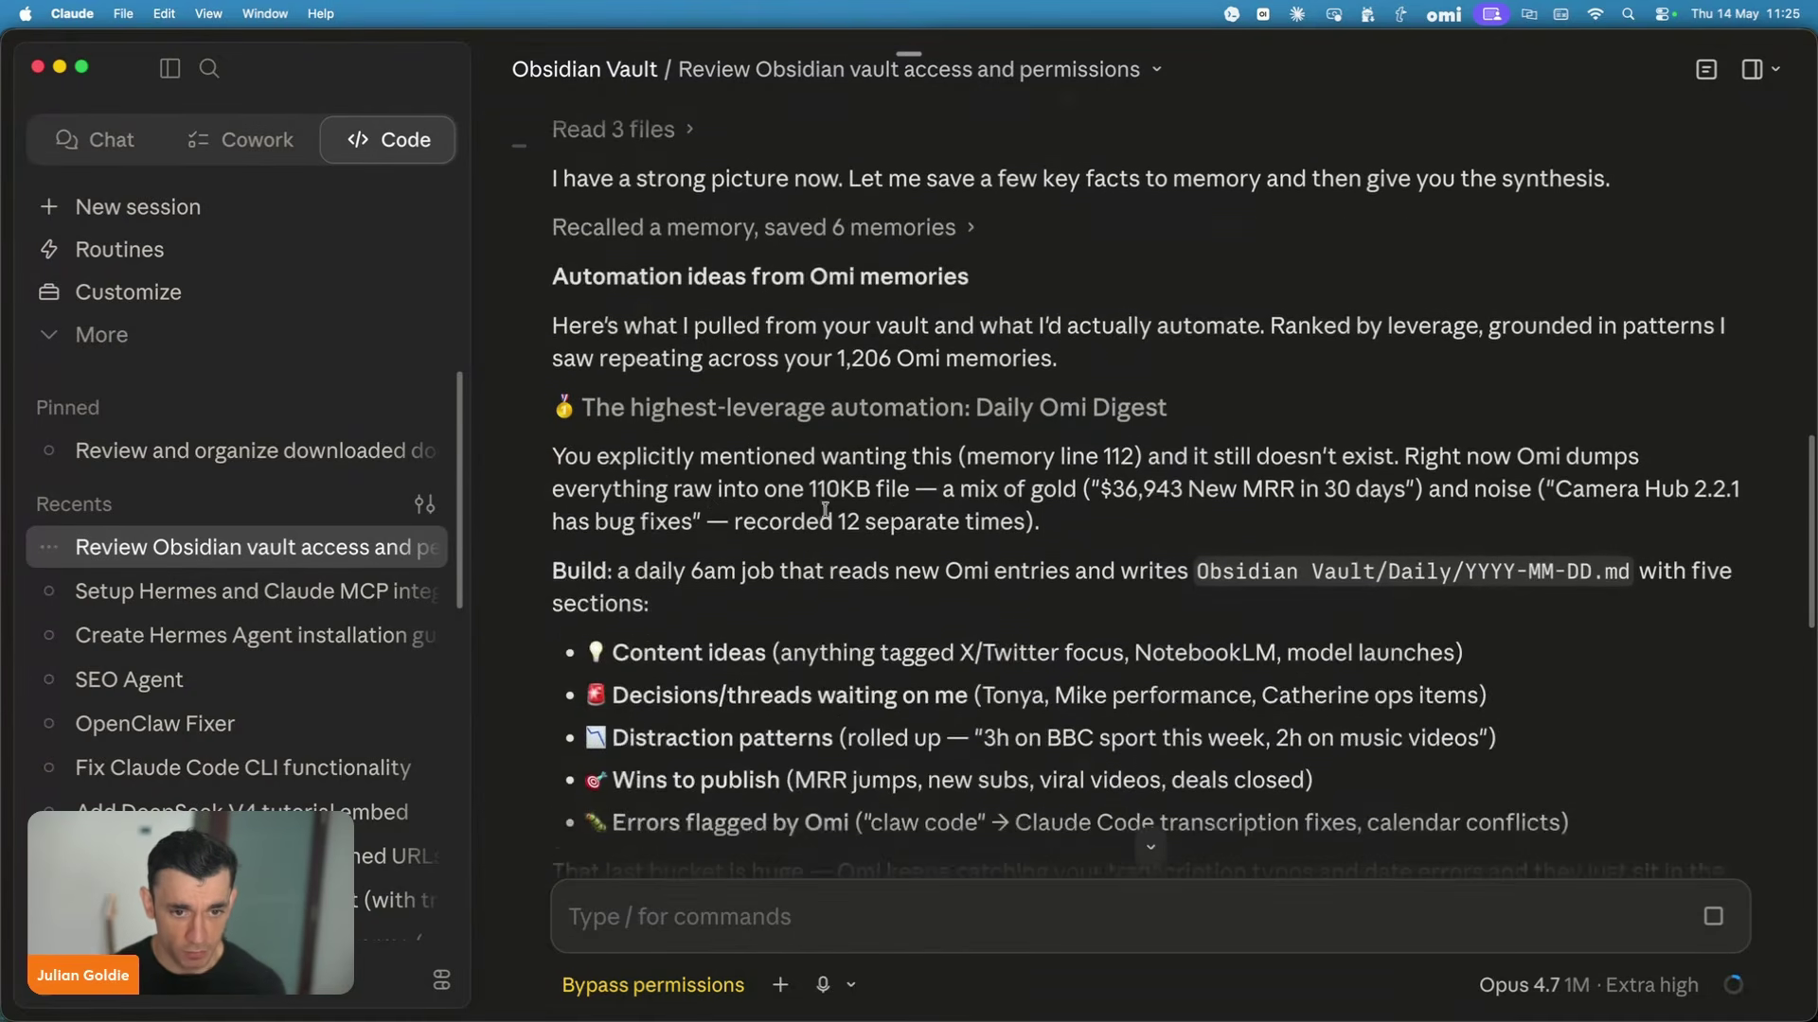
# Read through Claude's automation ideas, including the Daily Omi Digest, the five SEO-site interlink loop and the other strong candidates.
pyautogui.moveTo(578, 424); pyautogui.dragTo(1477, 680)
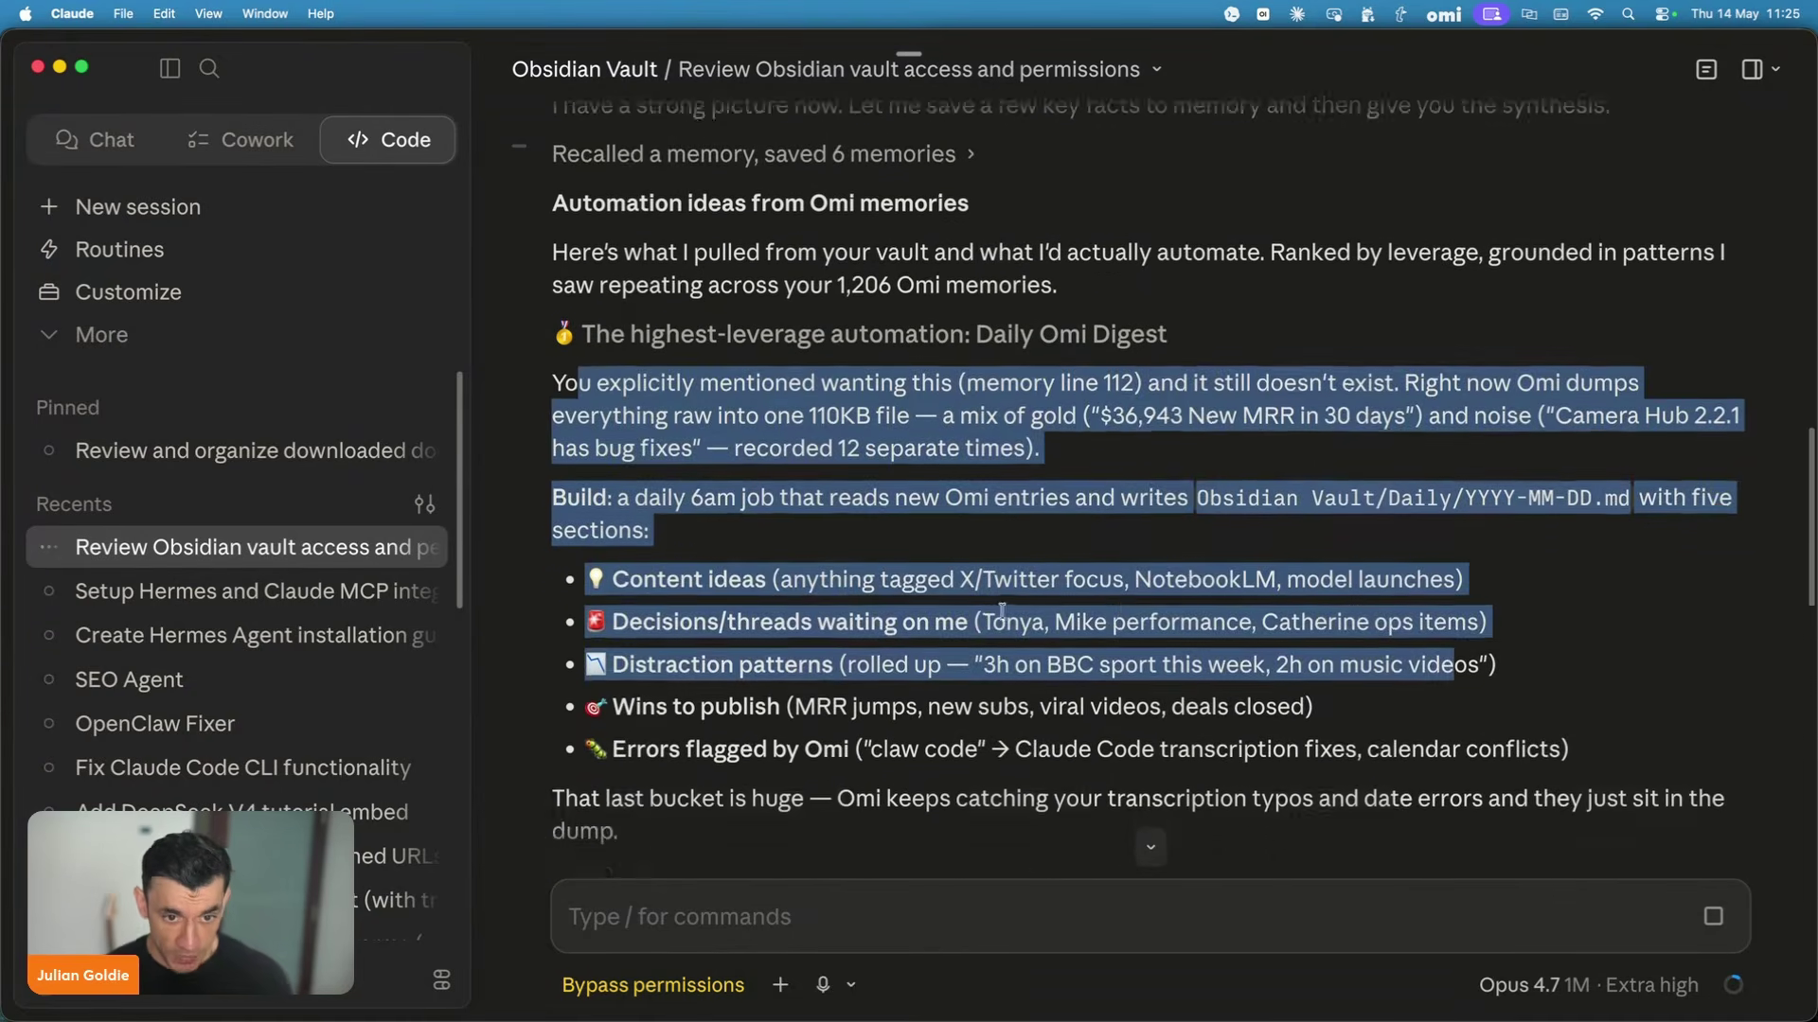
pyautogui.moveTo(556, 472); pyautogui.dragTo(1117, 471)
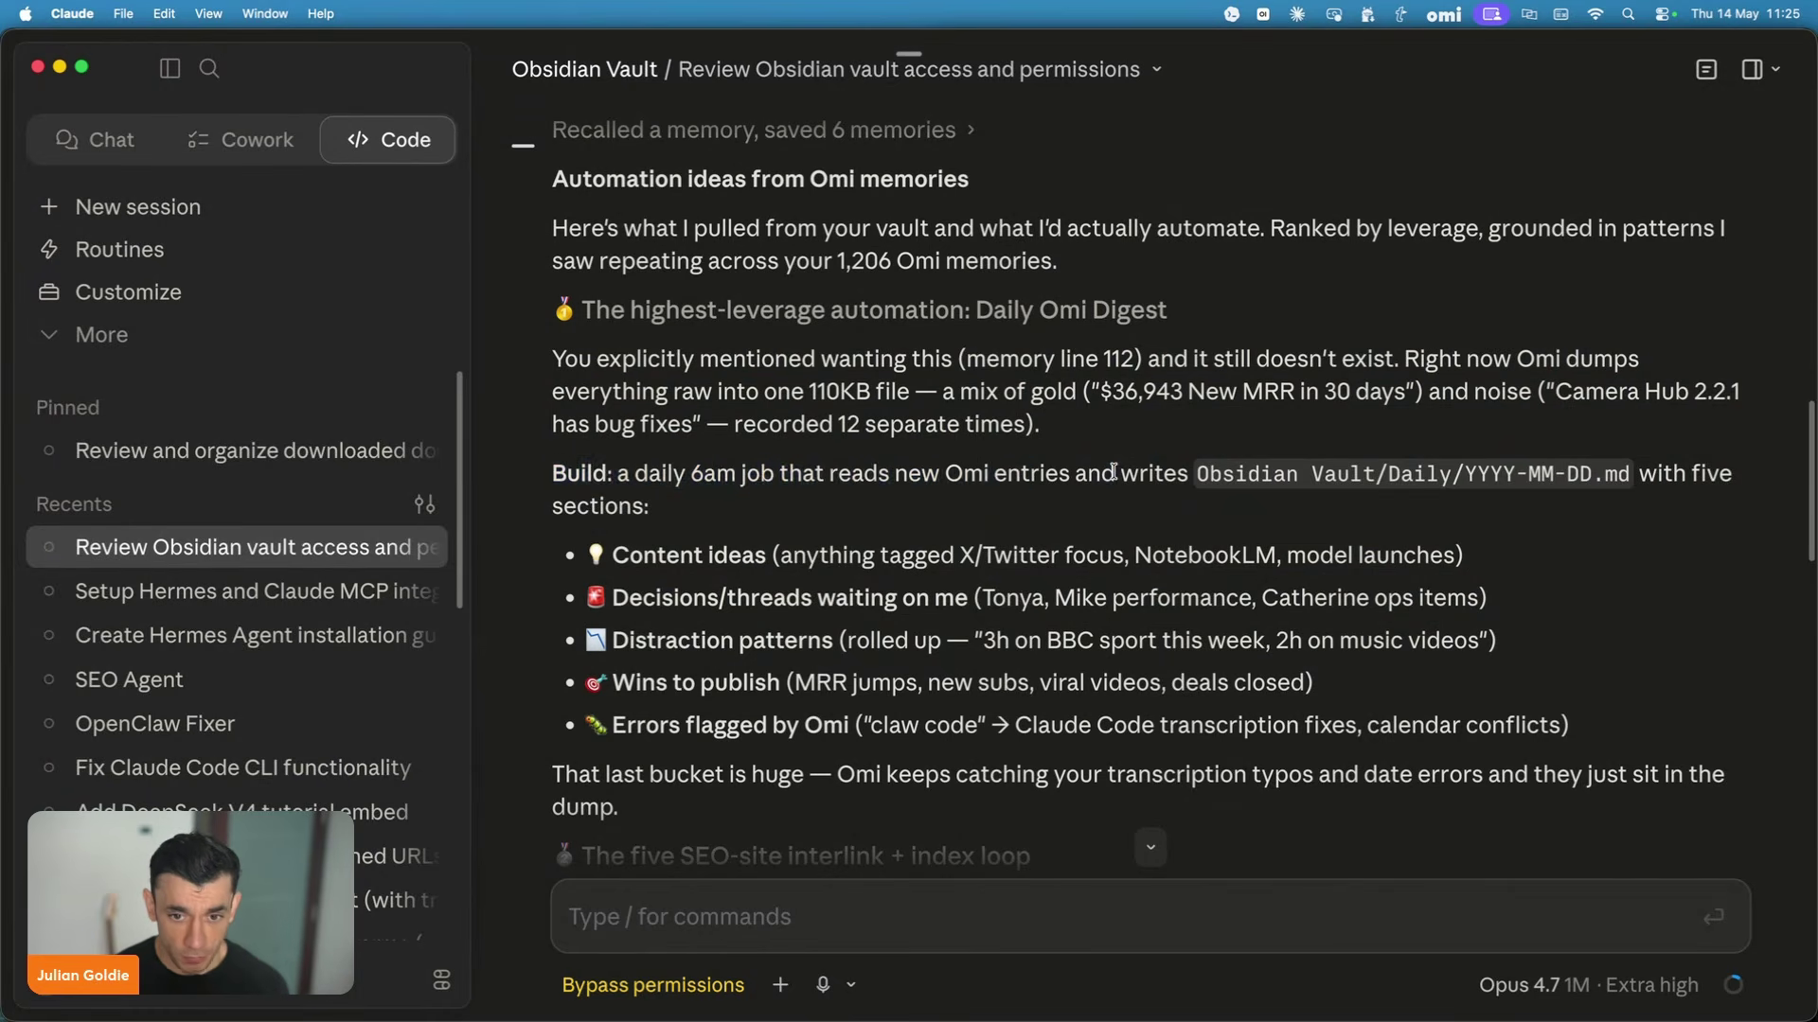
pyautogui.moveTo(556, 309); pyautogui.dragTo(1198, 479)
pyautogui.click(1177, 480)
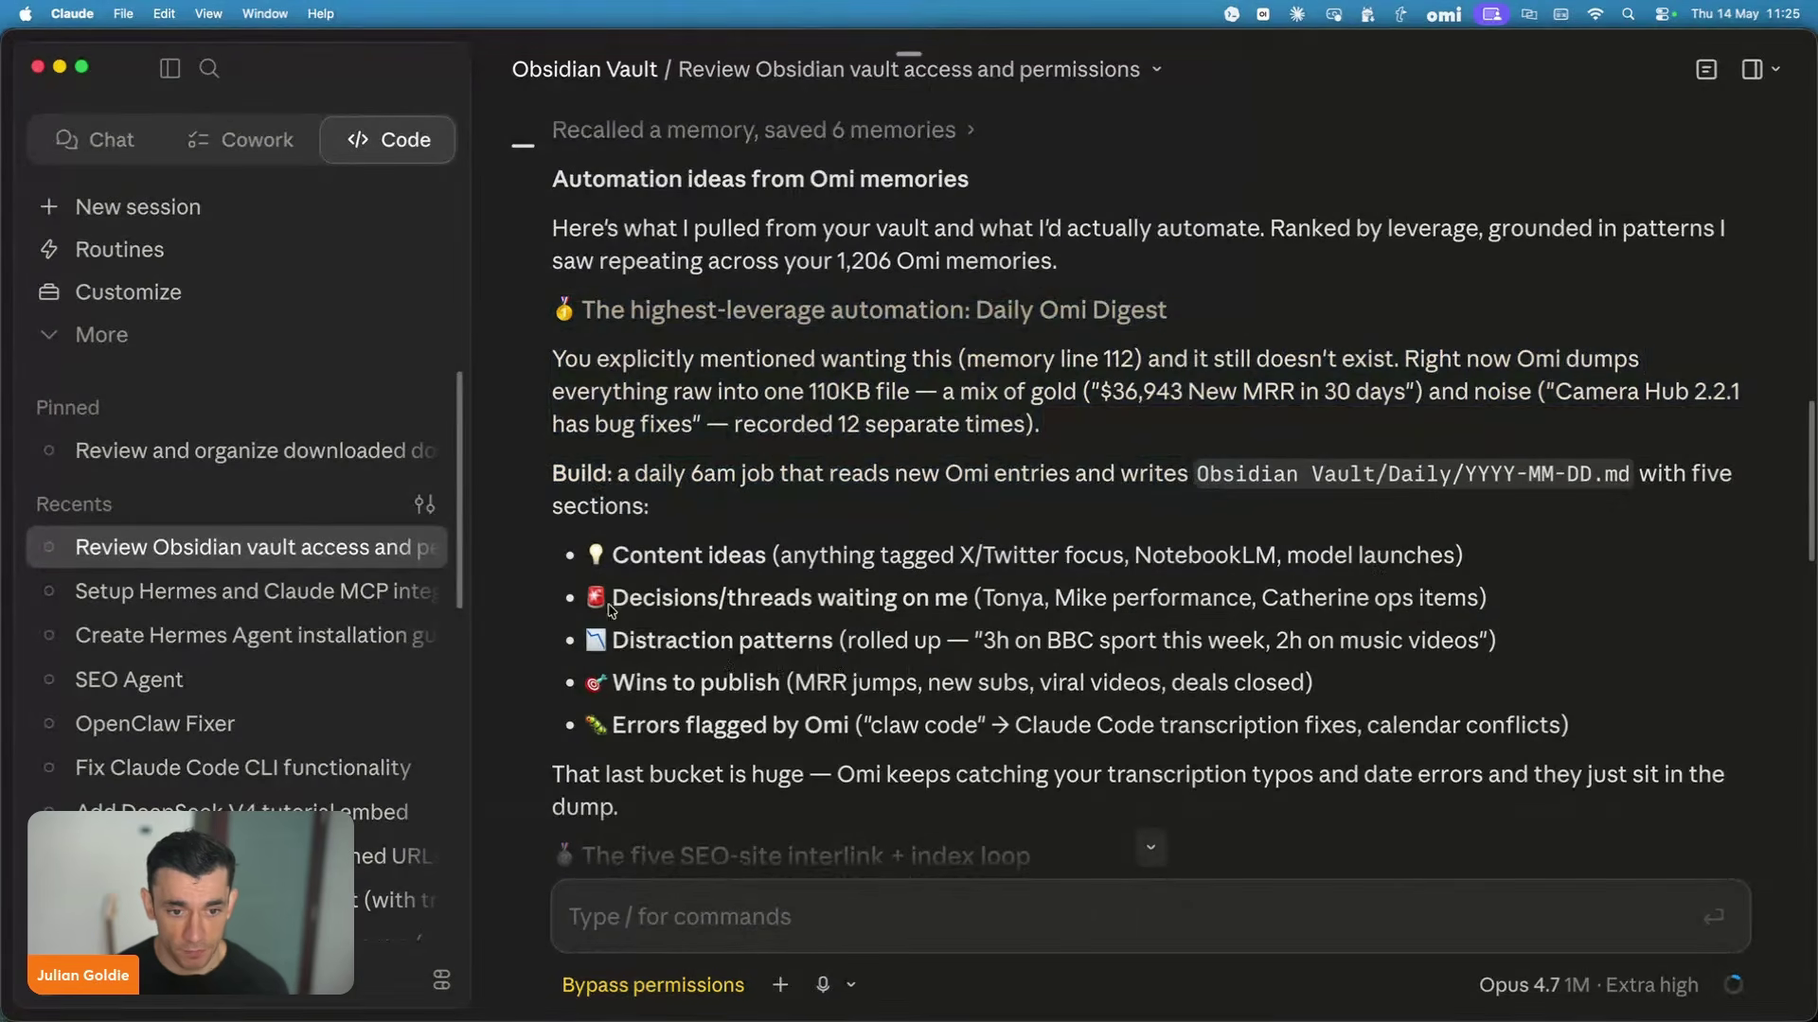
pyautogui.moveTo(576, 558); pyautogui.dragTo(1664, 738)
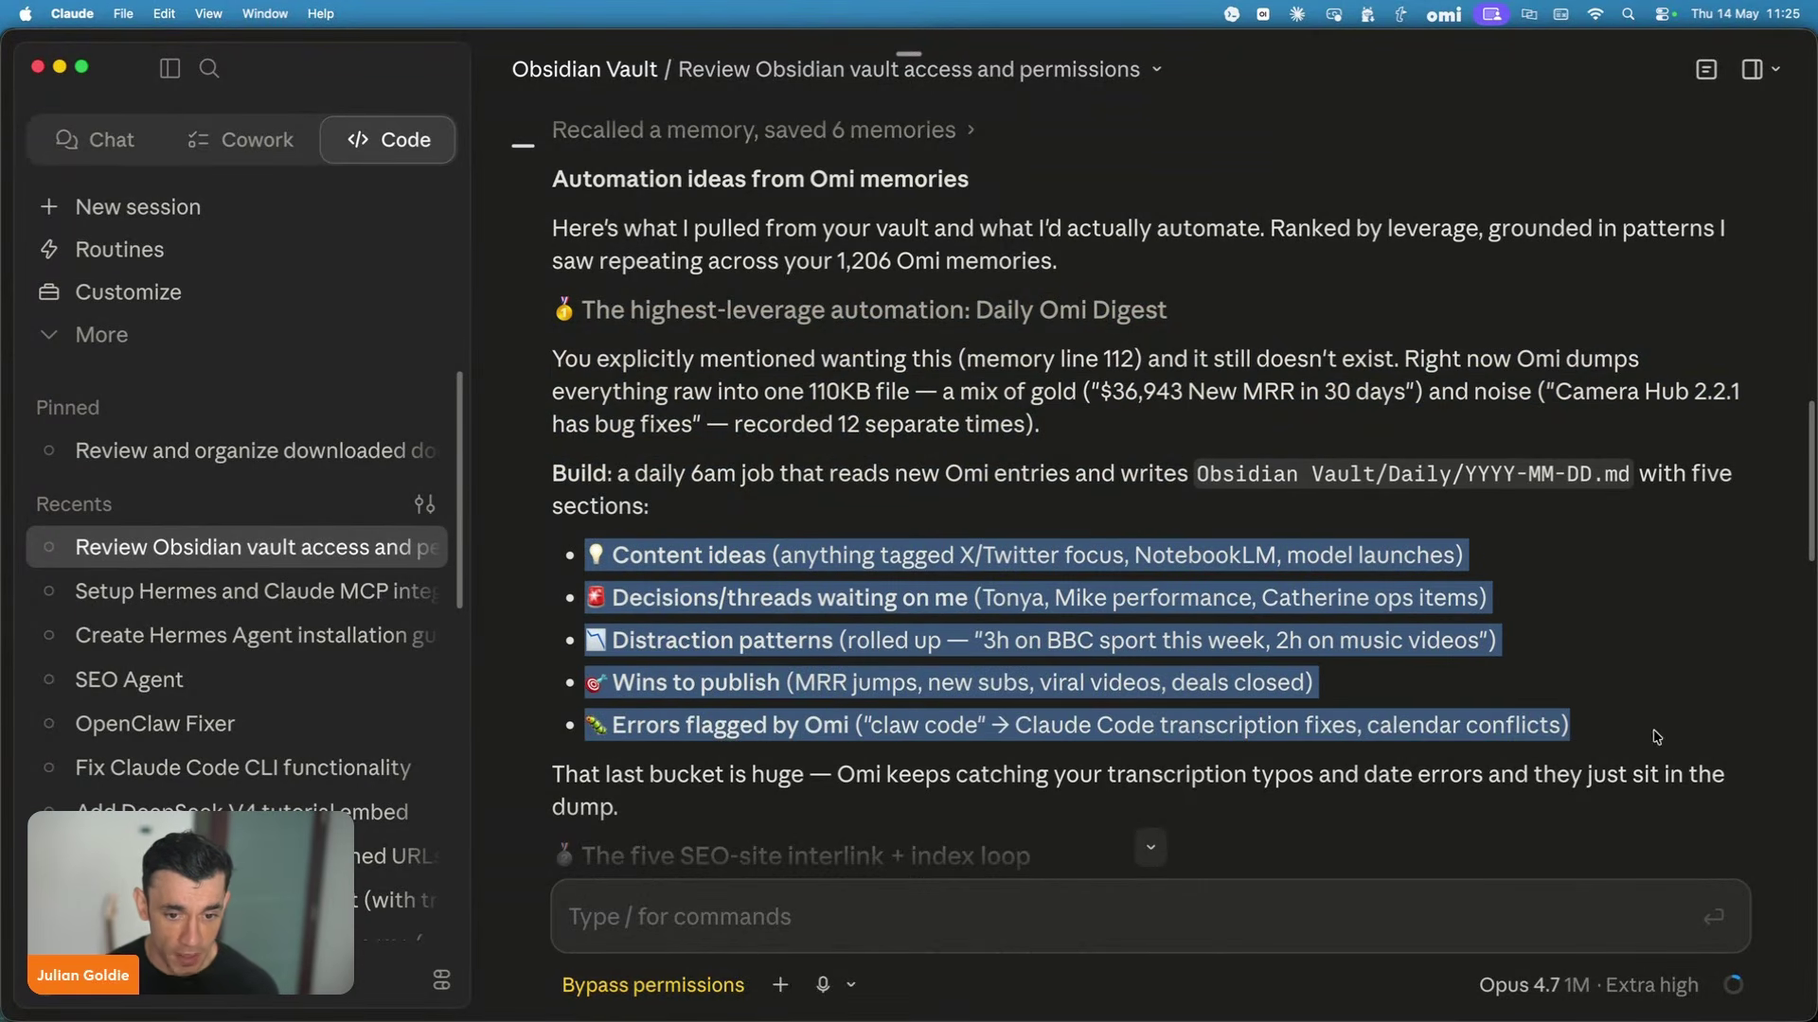
pyautogui.scroll(-5, 557, 342)
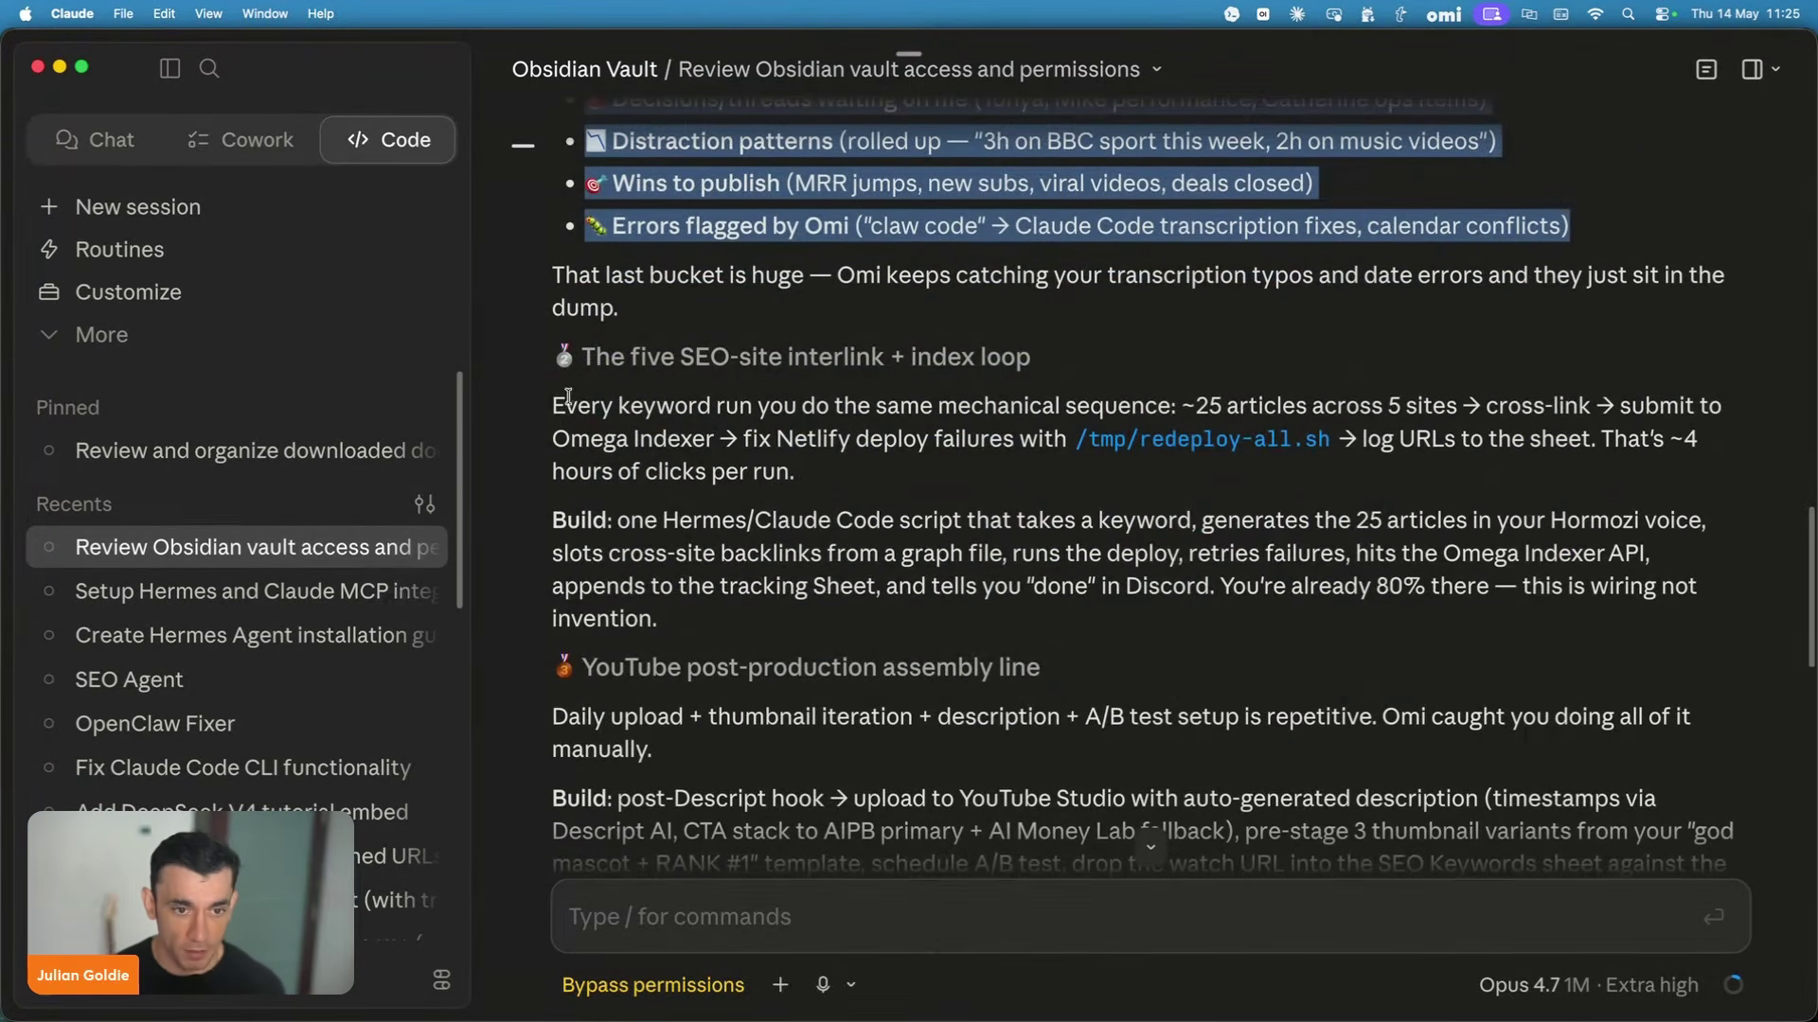
pyautogui.scroll(-1, 592, 362)
pyautogui.moveTo(565, 312); pyautogui.dragTo(1456, 547)
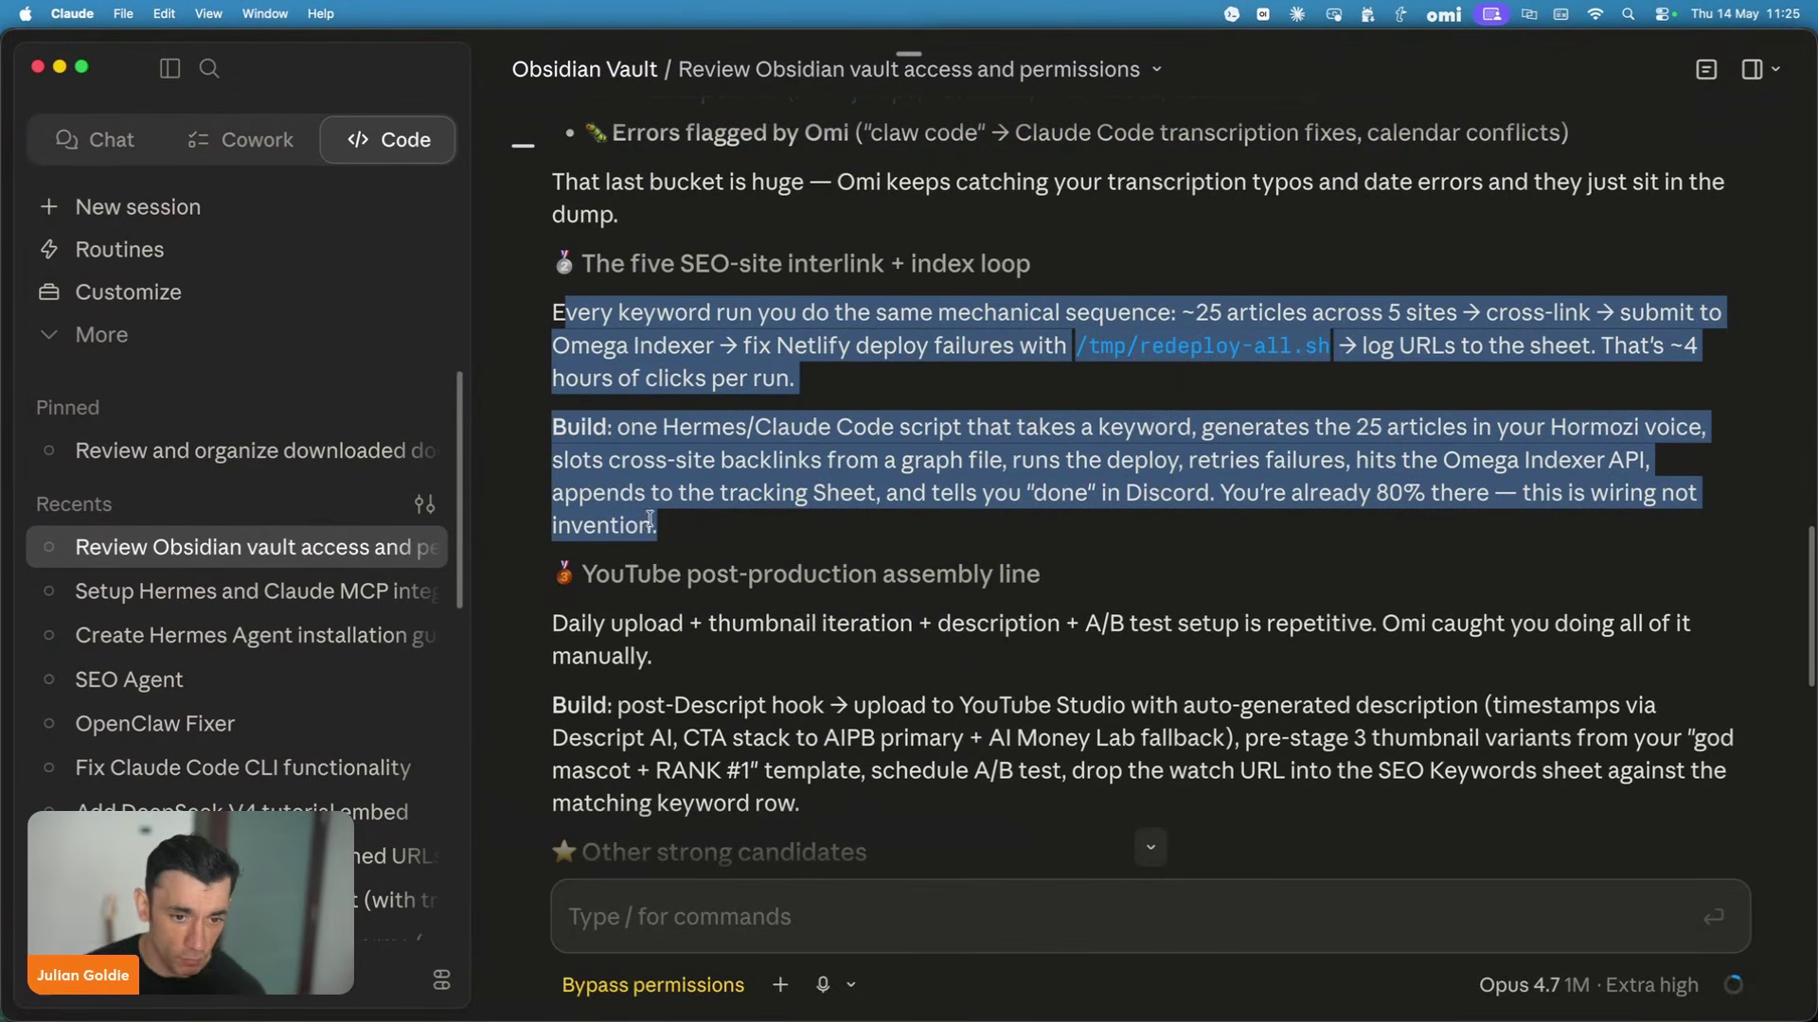
pyautogui.scroll(-10, 820, 841)
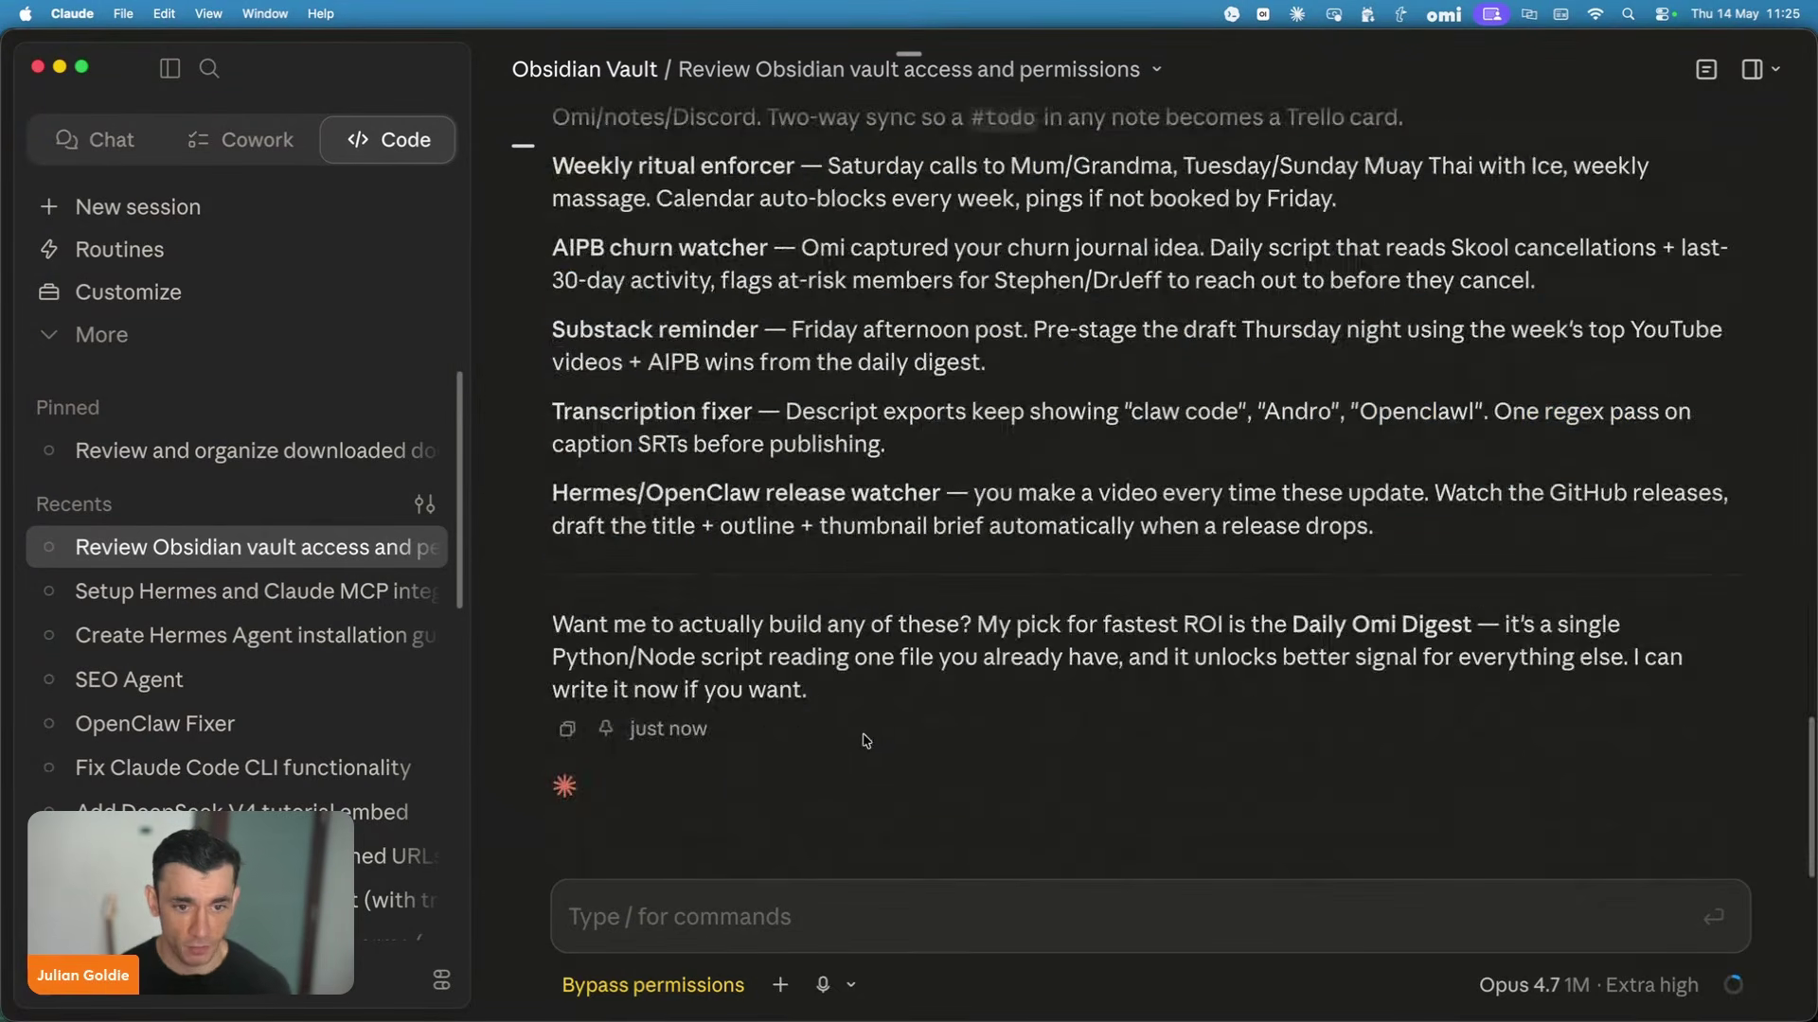
pyautogui.scroll(3, 796, 856)
# Ask Claude to organize the messy obsidian vault beautifully into a structured 2nd brain, citing untitled documents, poor structure and everything sitting in the memories.
pyautogui.click(787, 891)
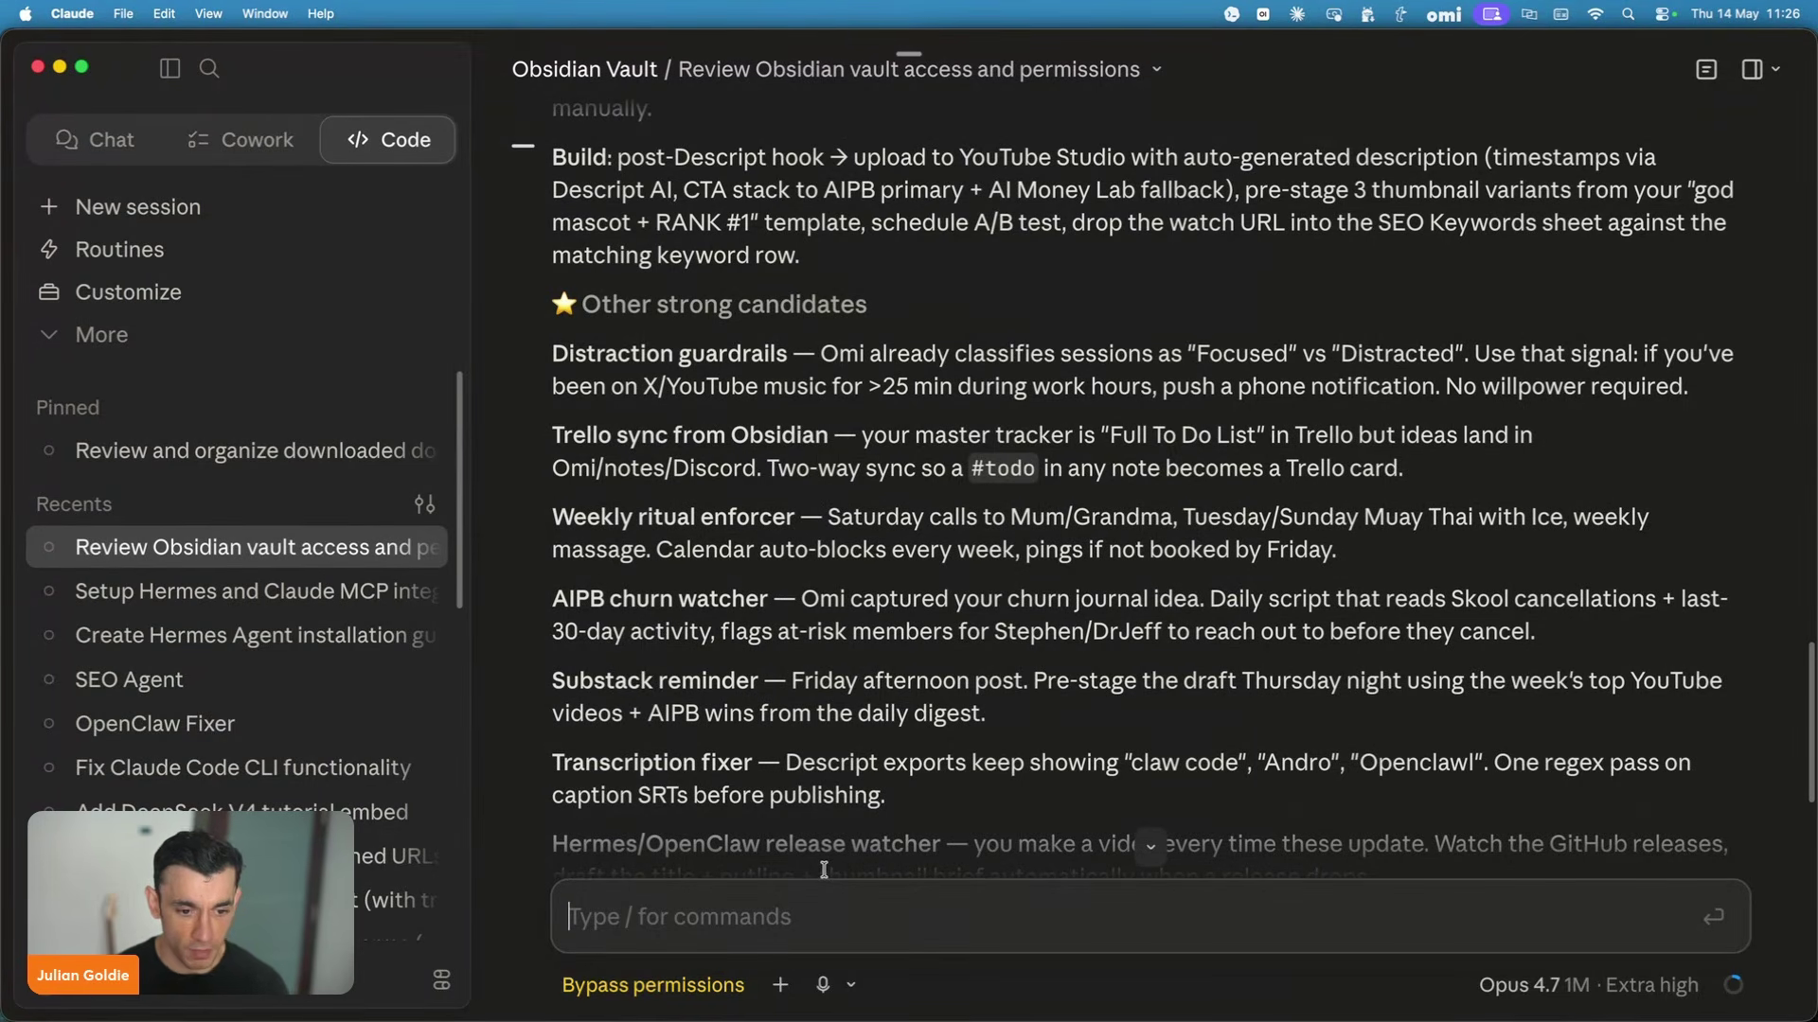
pyautogui.write('based on my obsid')
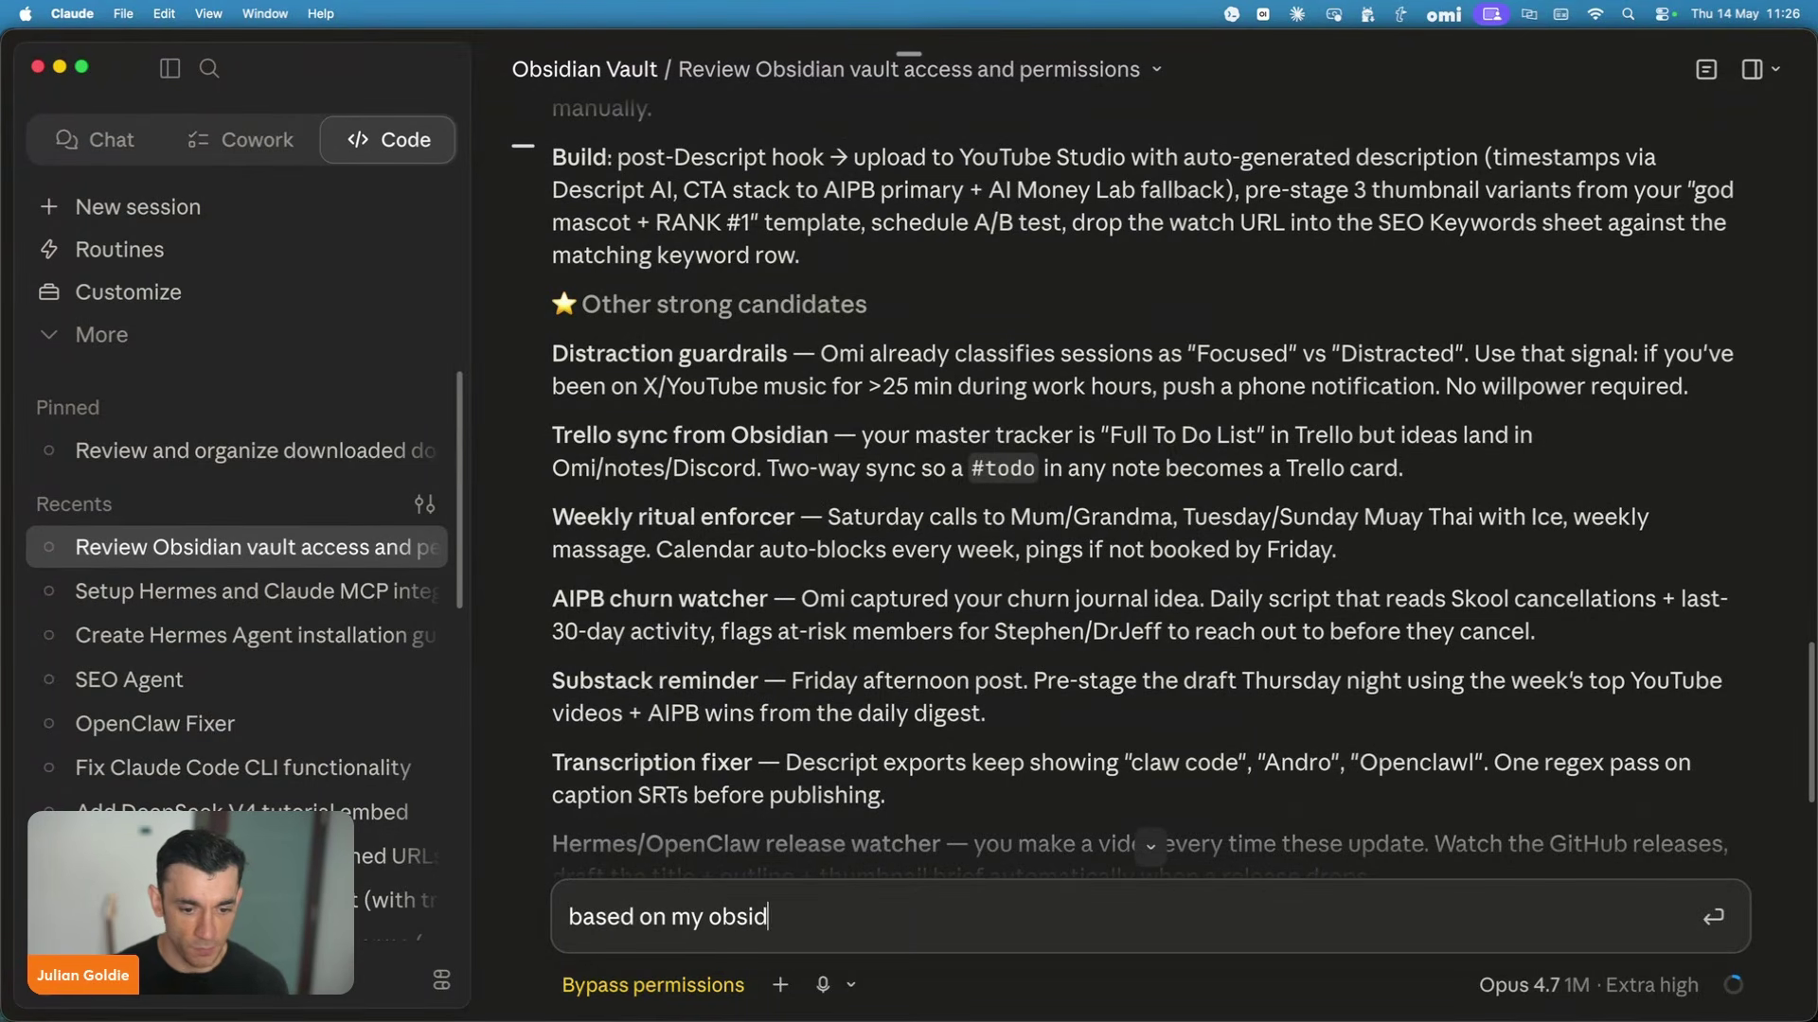
pyautogui.write("ian vault, can you organize it into a structure 2nd brain so it's much more useful a")
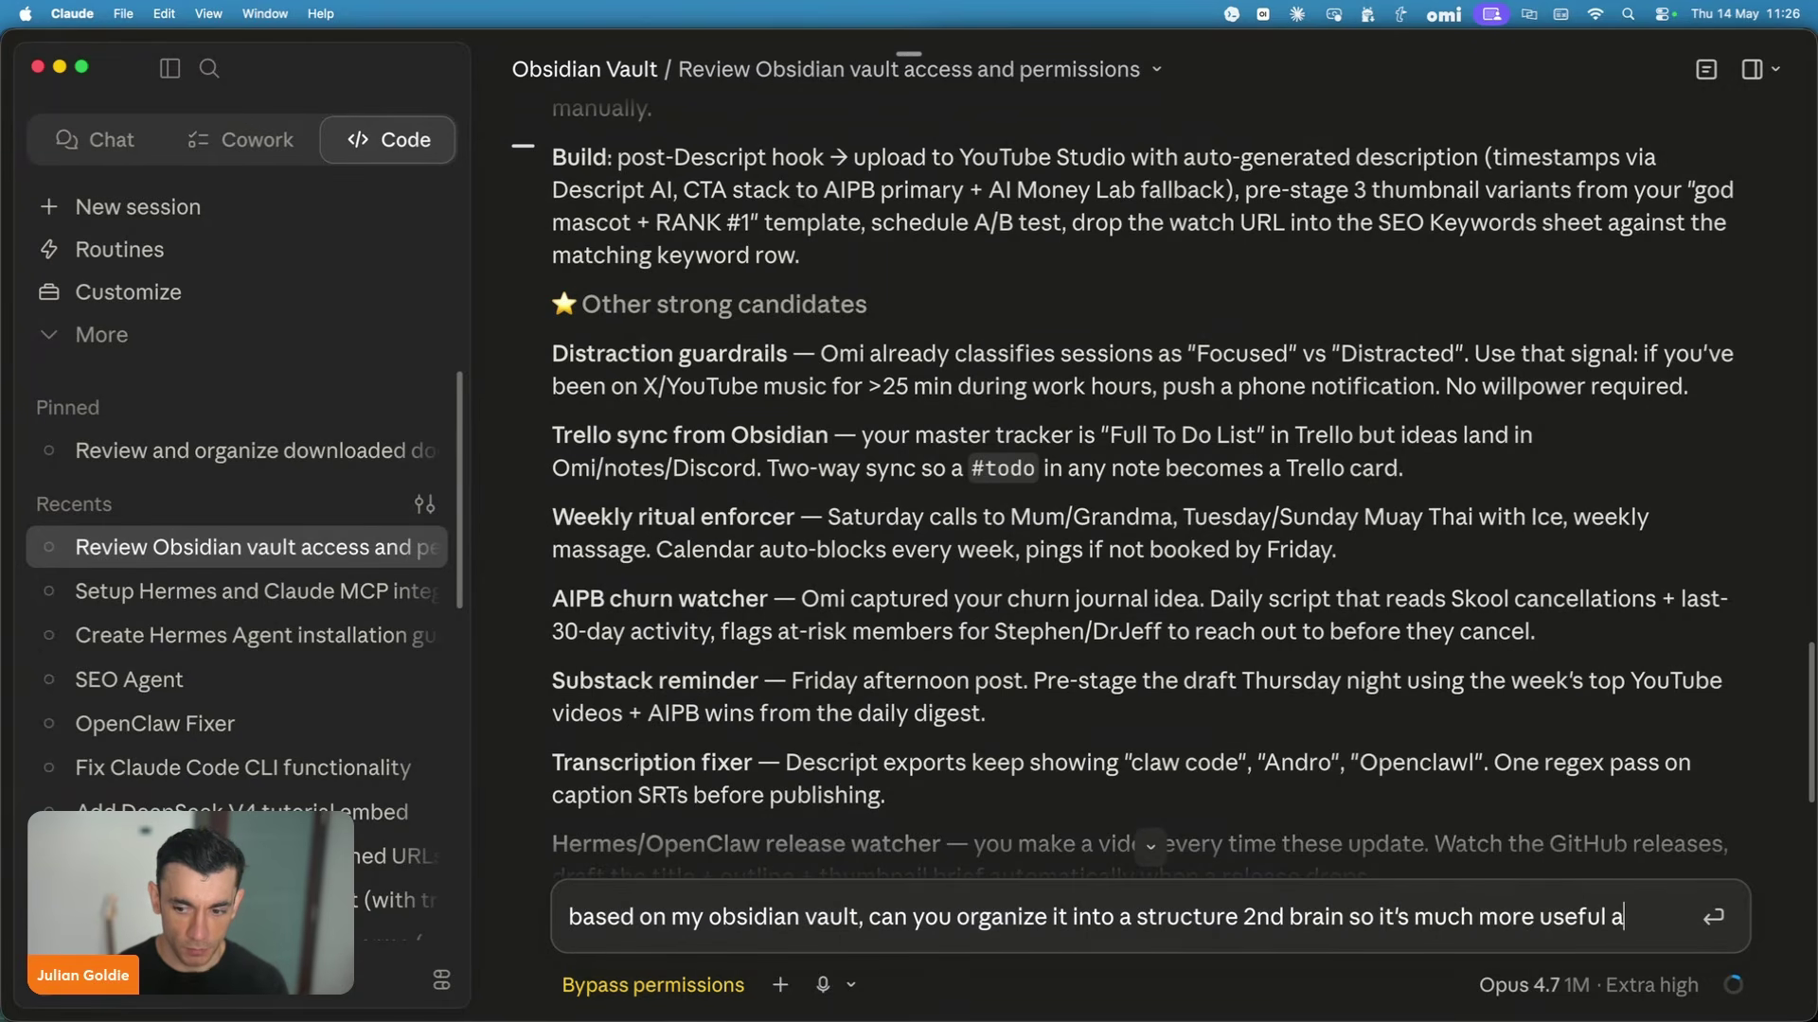
pyautogui.press('BackSpace')
pyautogui.write('+ organized? right now')
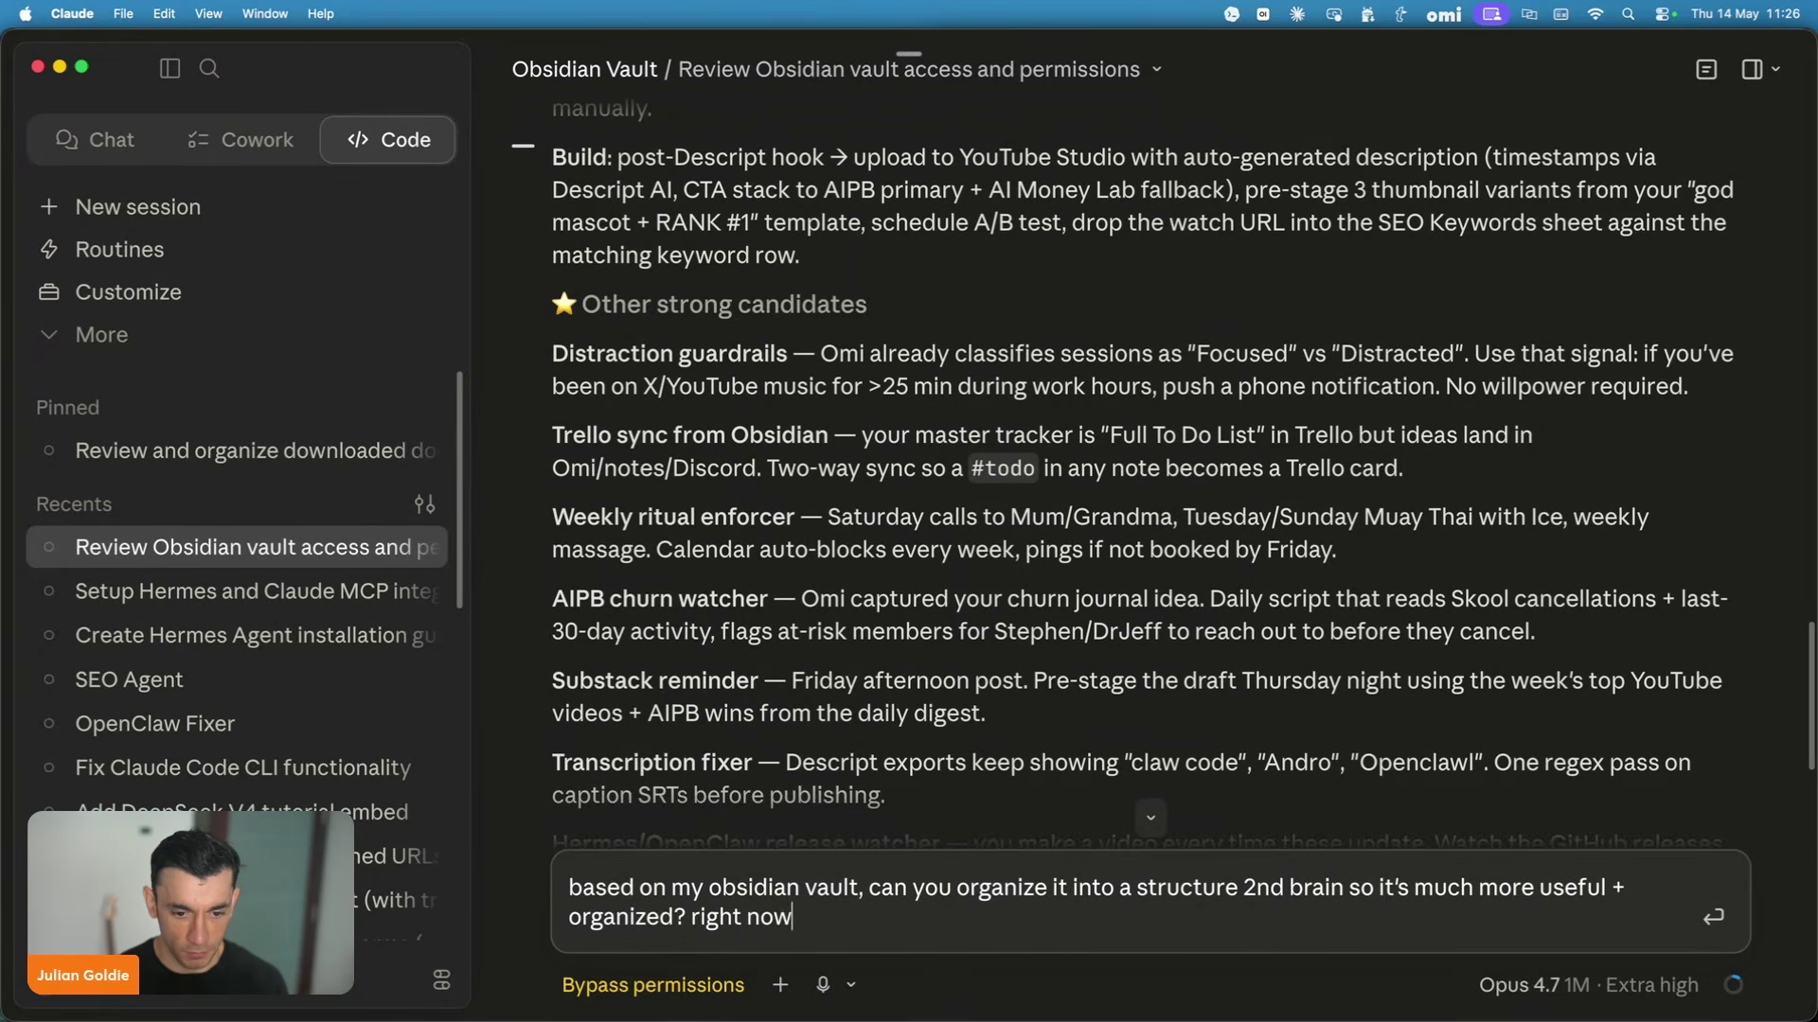
pyautogui.write(" it's super messy e.g. ")
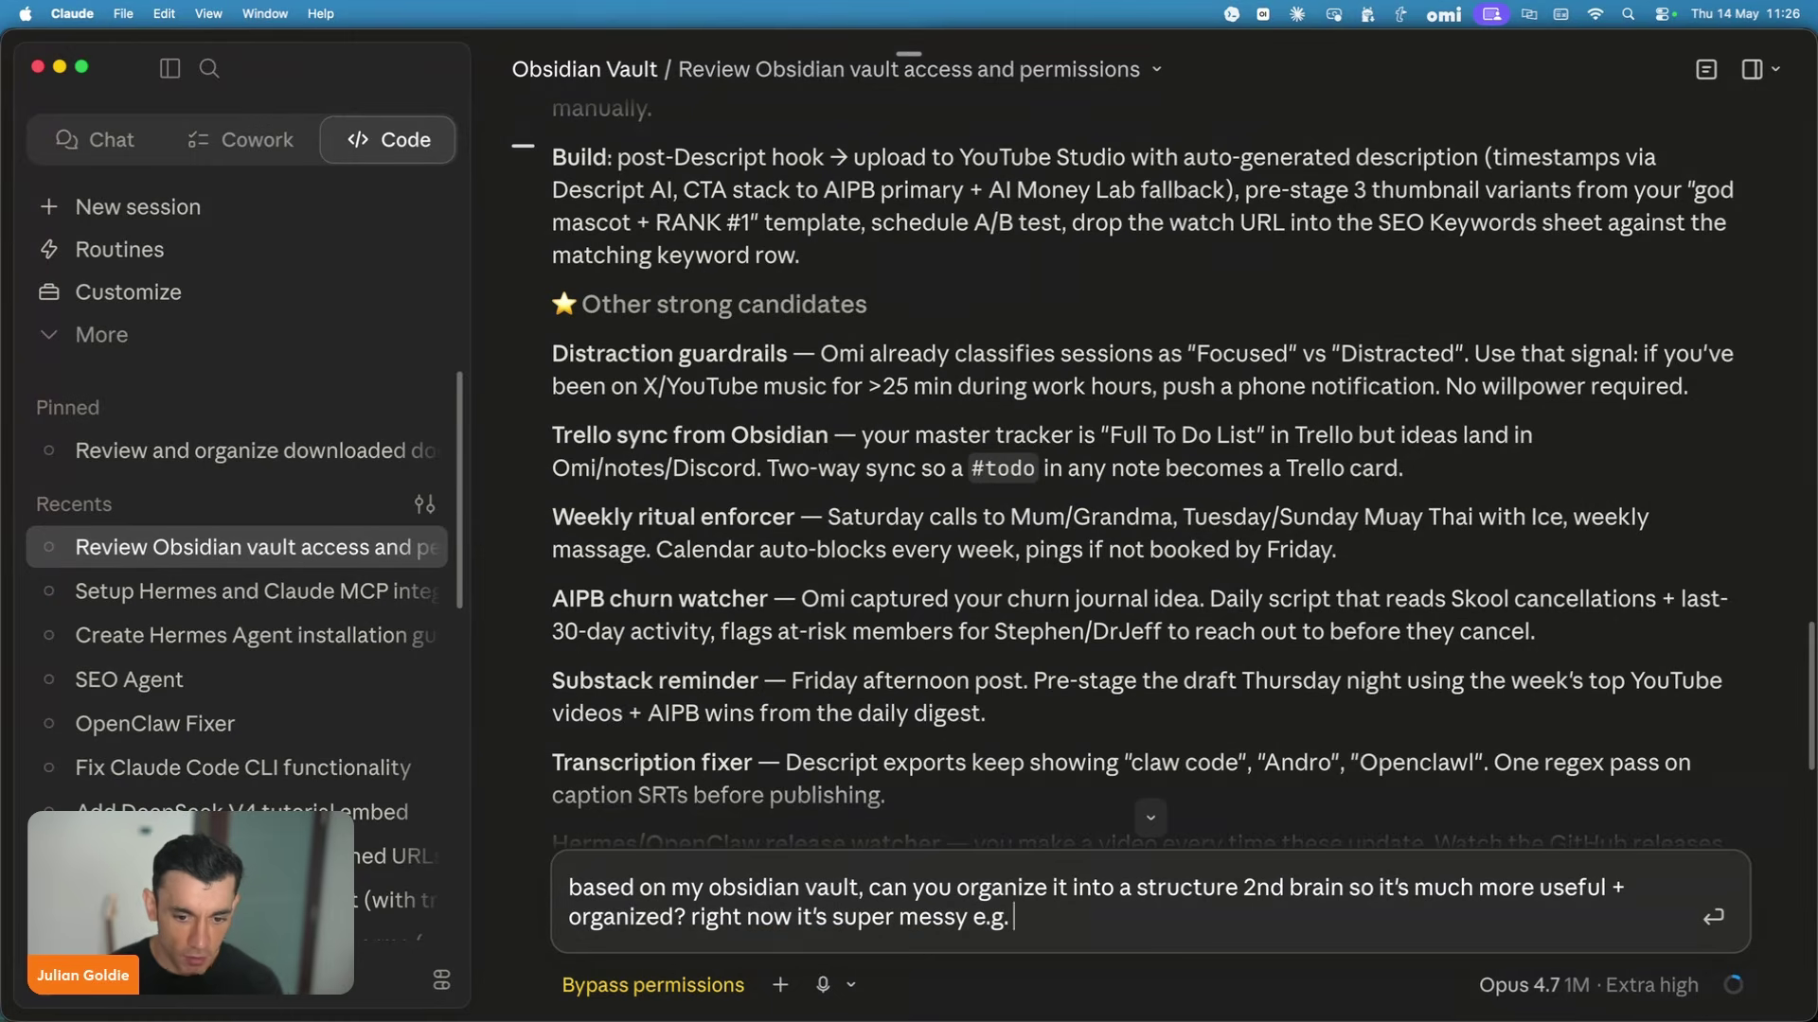
pyautogui.write('untitled documents, not very strucutred, eveyrit')
pyautogui.press('BackSpace')
pyautogui.press('BackSpace')
pyautogui.press('BackSpace')
pyautogui.press('BackSpace')
pyautogui.write('rthhing sits in the seor')
pyautogui.press('BackSpace')
pyautogui.press('BackSpace')
pyautogui.write('mories etc. Organize it beautifully.')
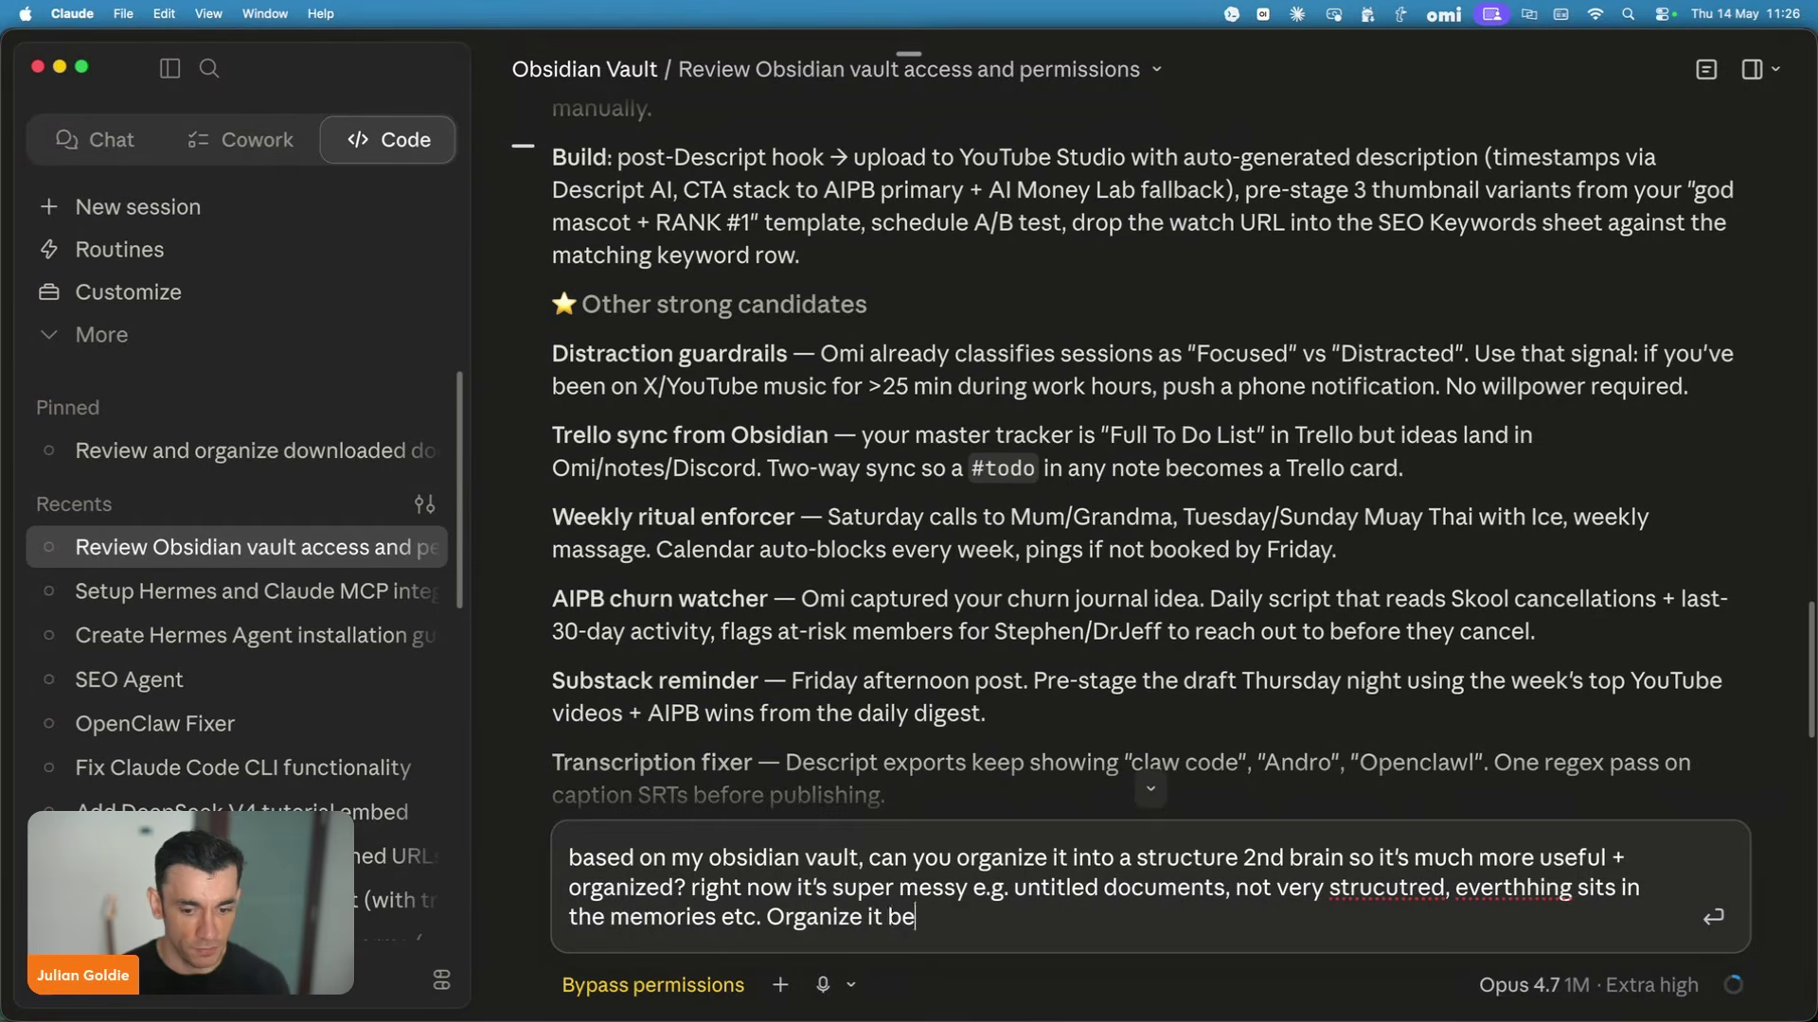
pyautogui.press('Return')
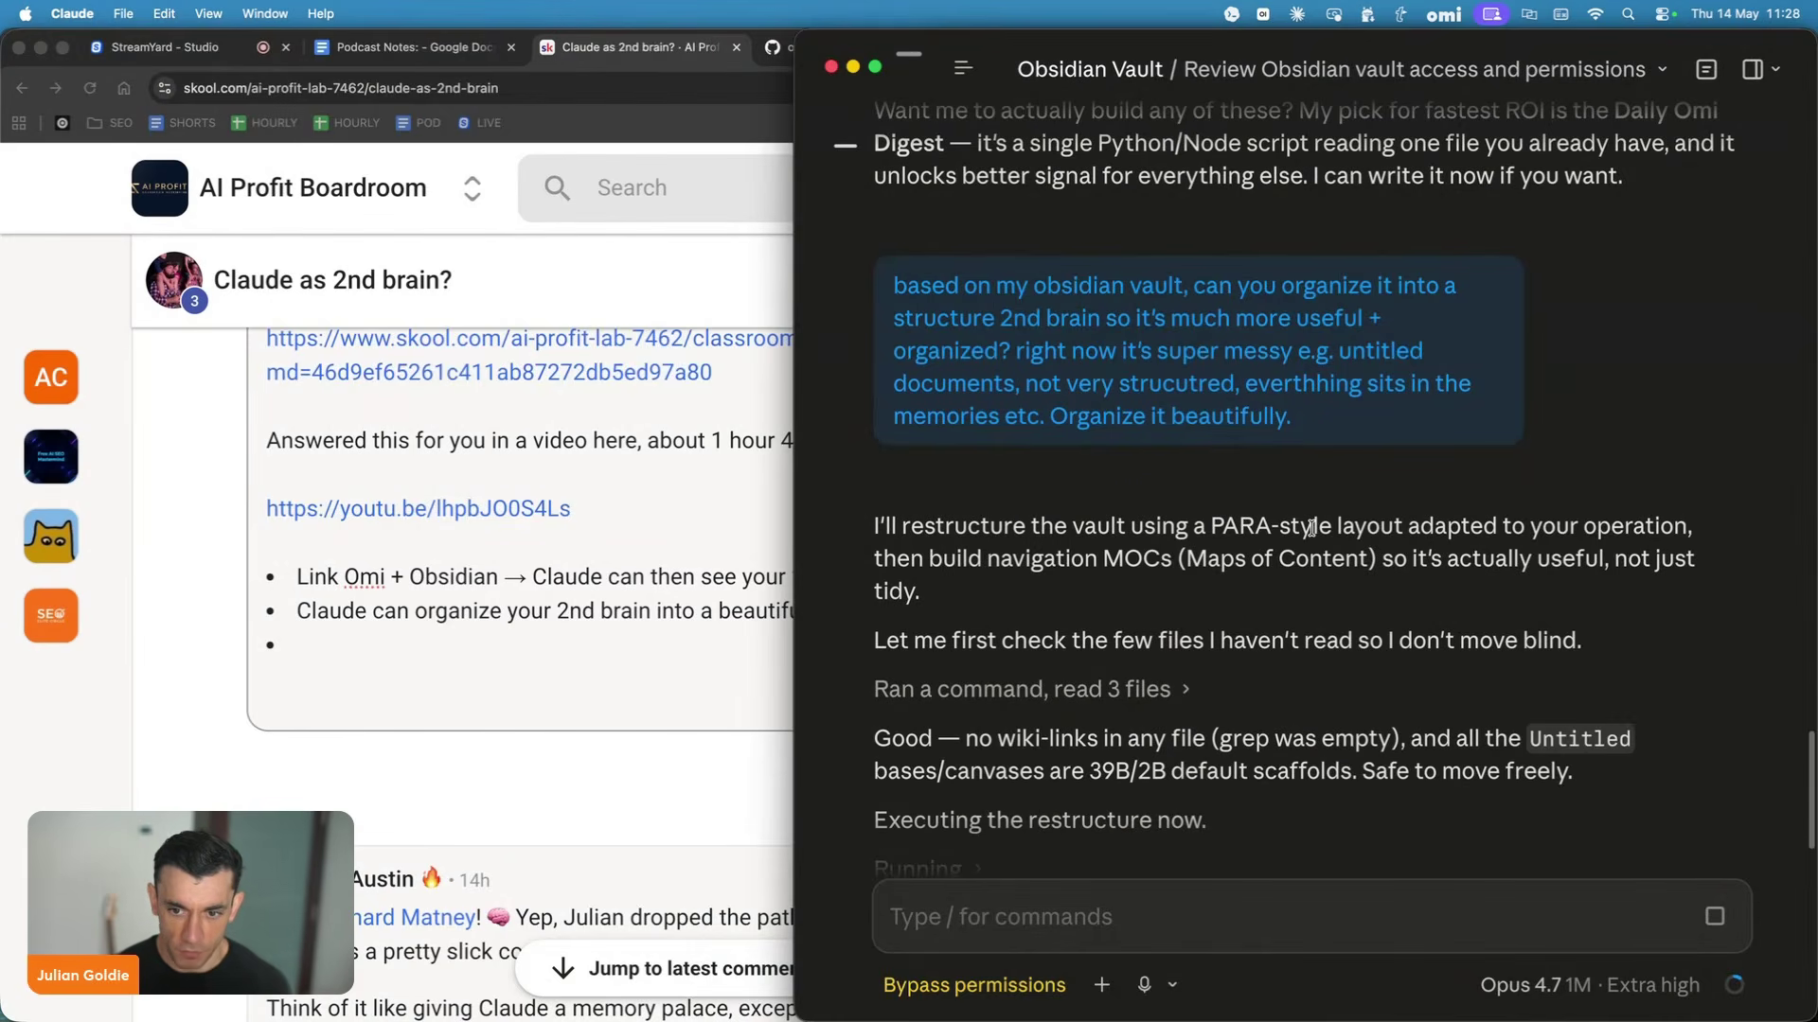
# Read Claude's plan to restructure the vault with a PARA-style layout and navigation MOCs.
pyautogui.moveTo(873, 375); pyautogui.dragTo(1362, 378)
pyautogui.click(1257, 408)
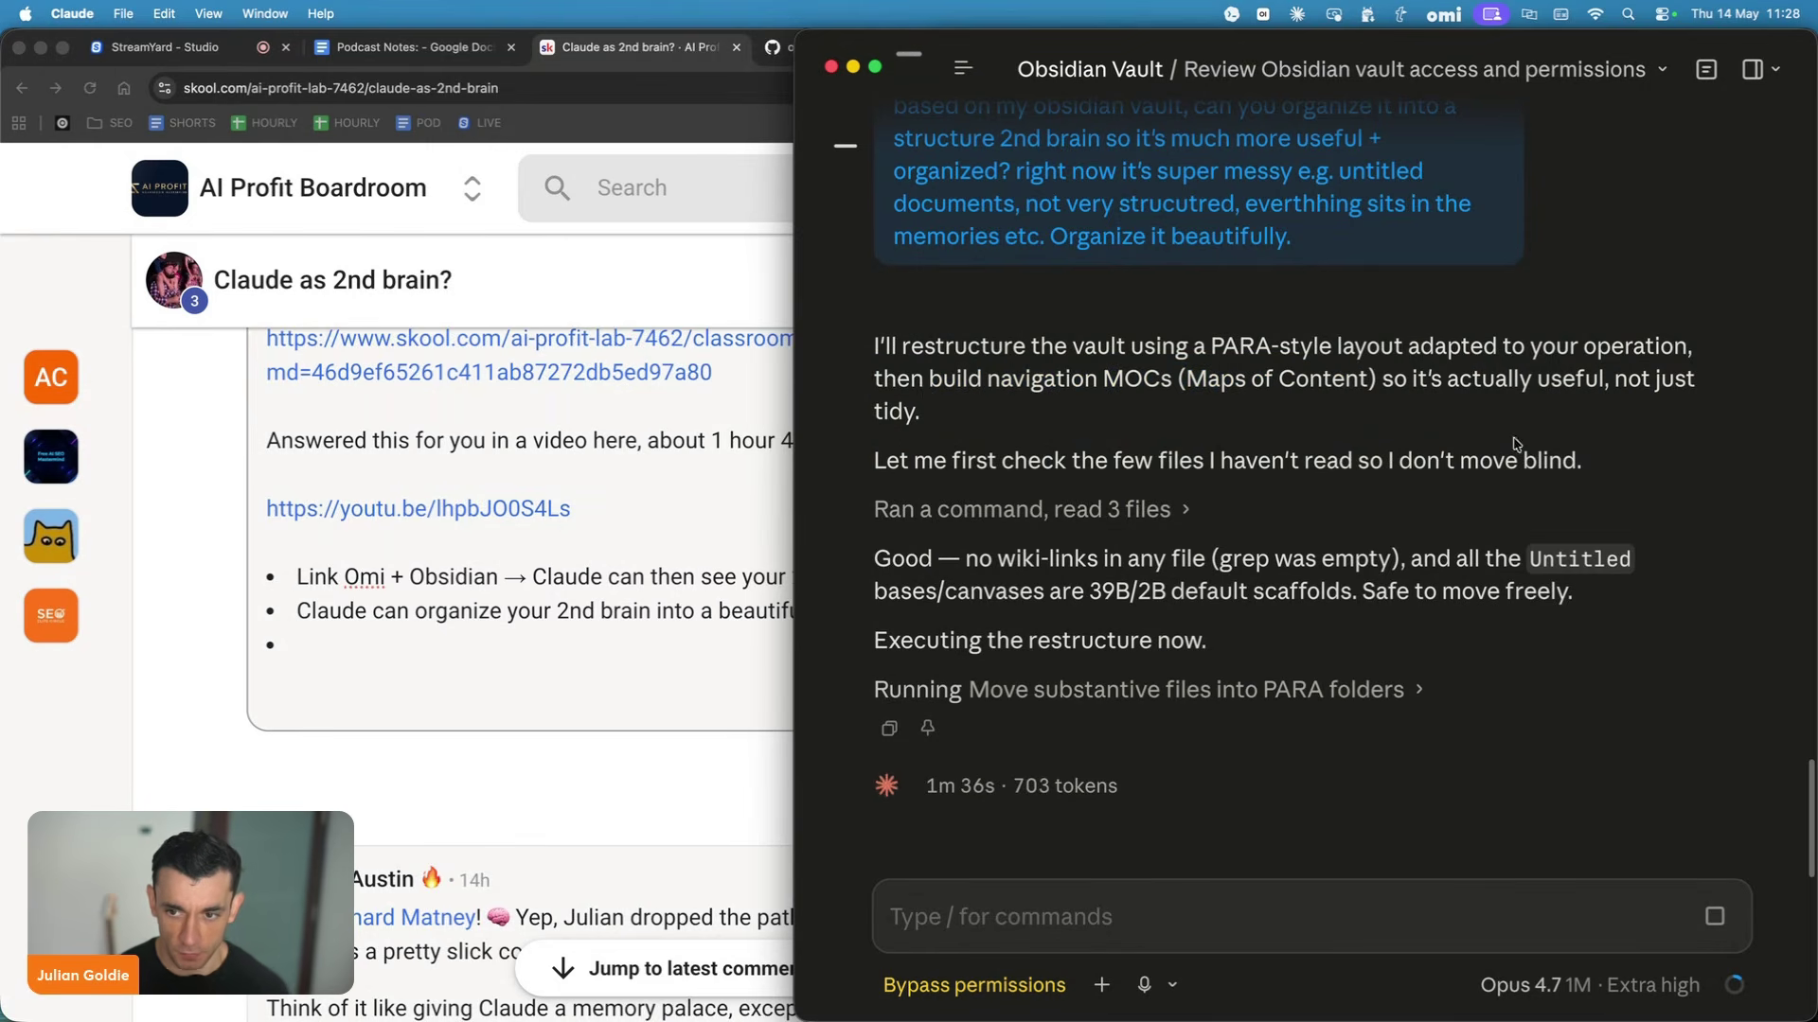
pyautogui.moveTo(1378, 384); pyautogui.dragTo(1626, 415)
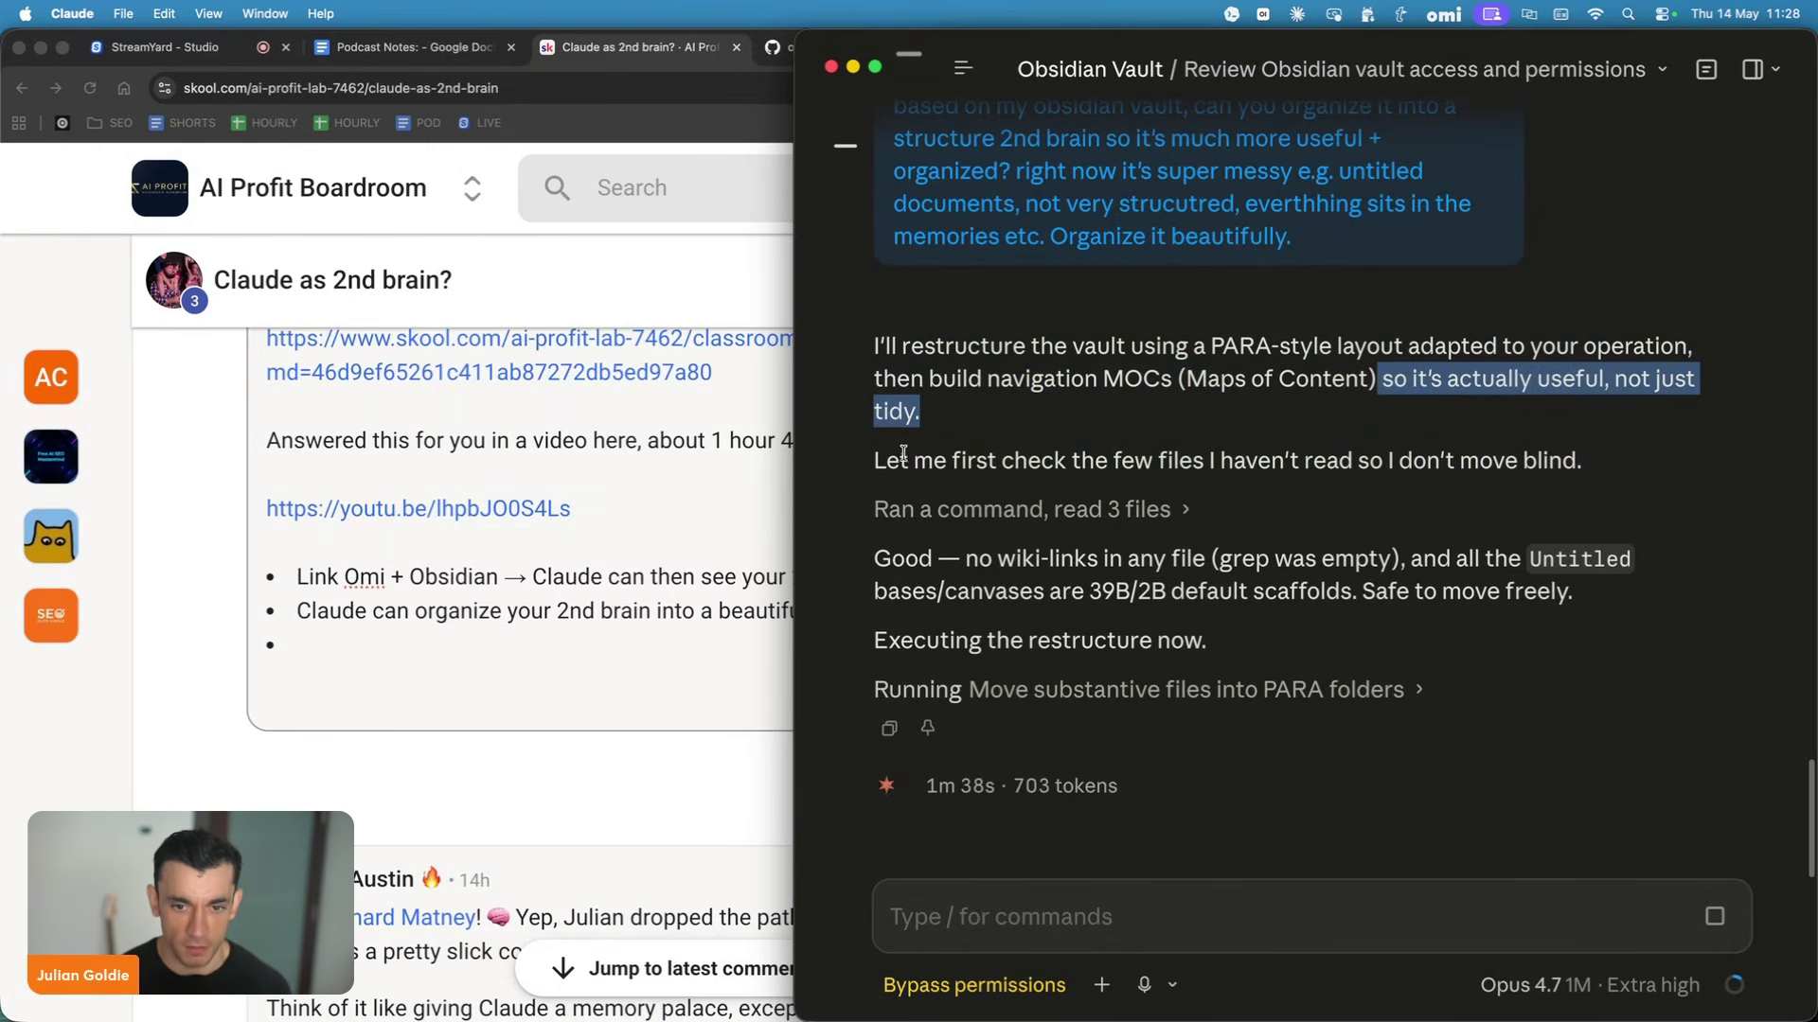
pyautogui.click(1423, 460)
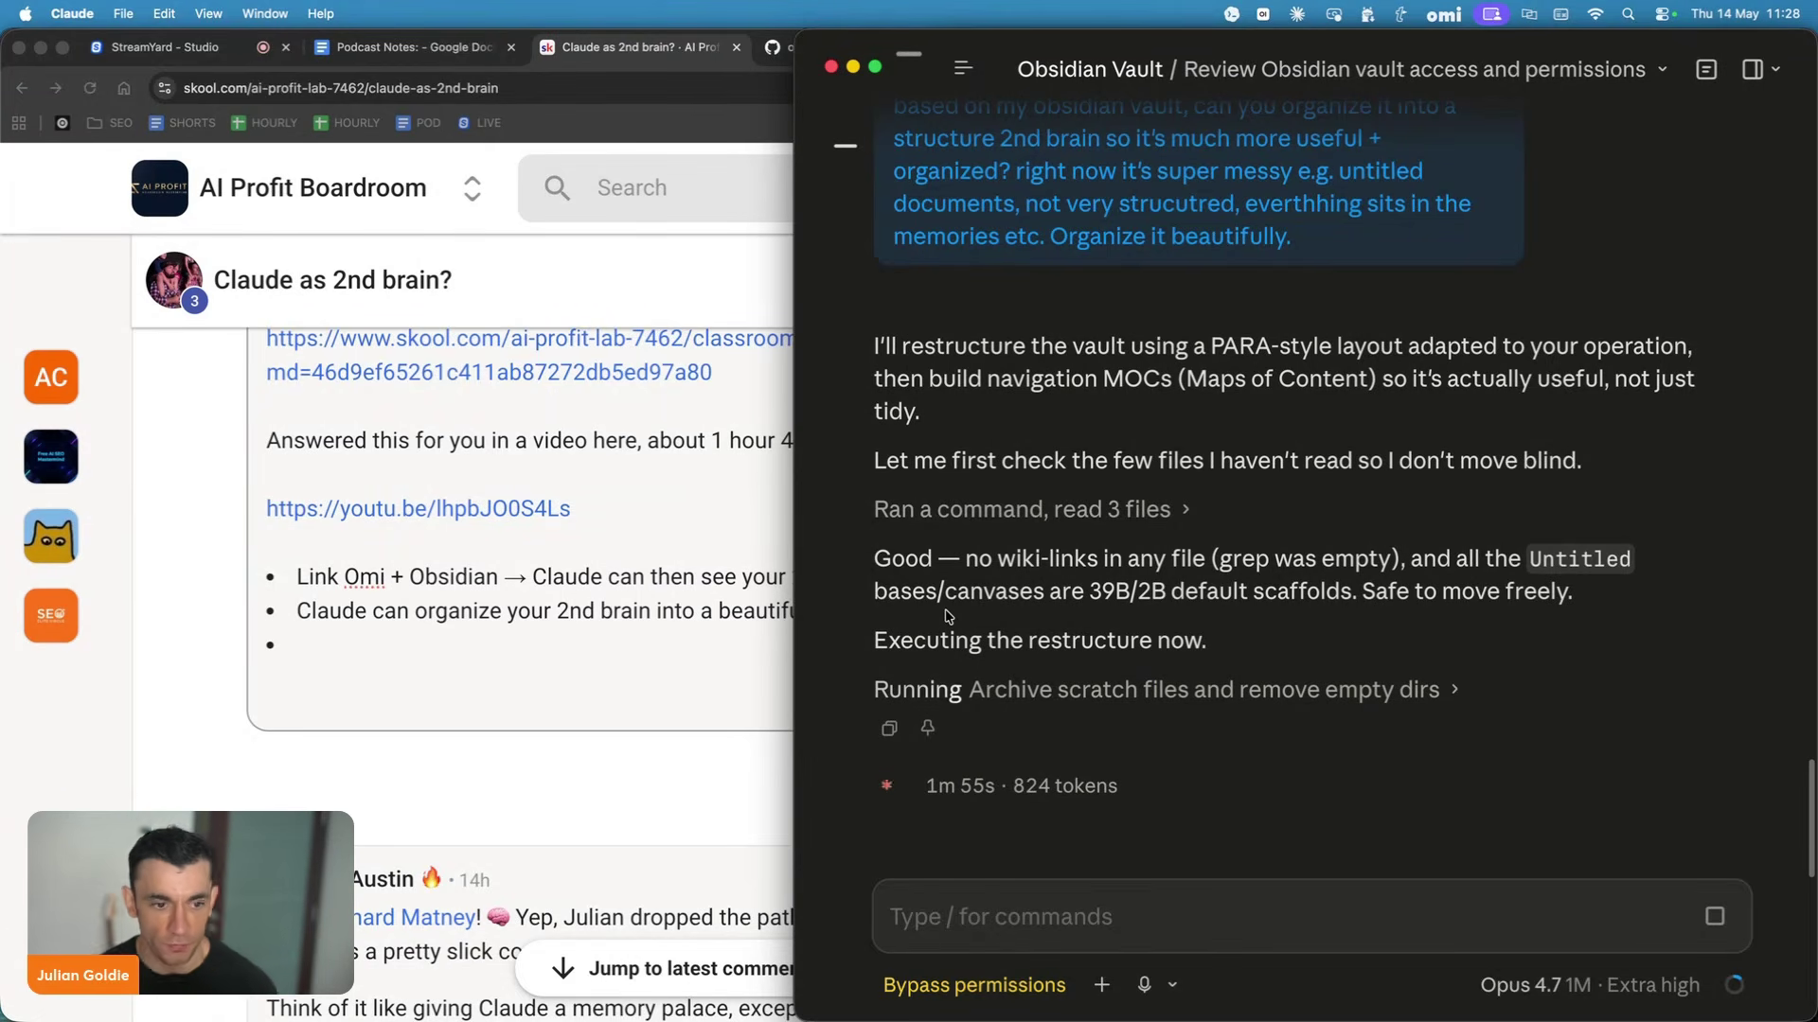
# Switch to the Obsidian vault, widen its file list and enlarge the interface to make the new folders readable.
pyautogui.click(542, 604)
pyautogui.moveTo(956, 956)
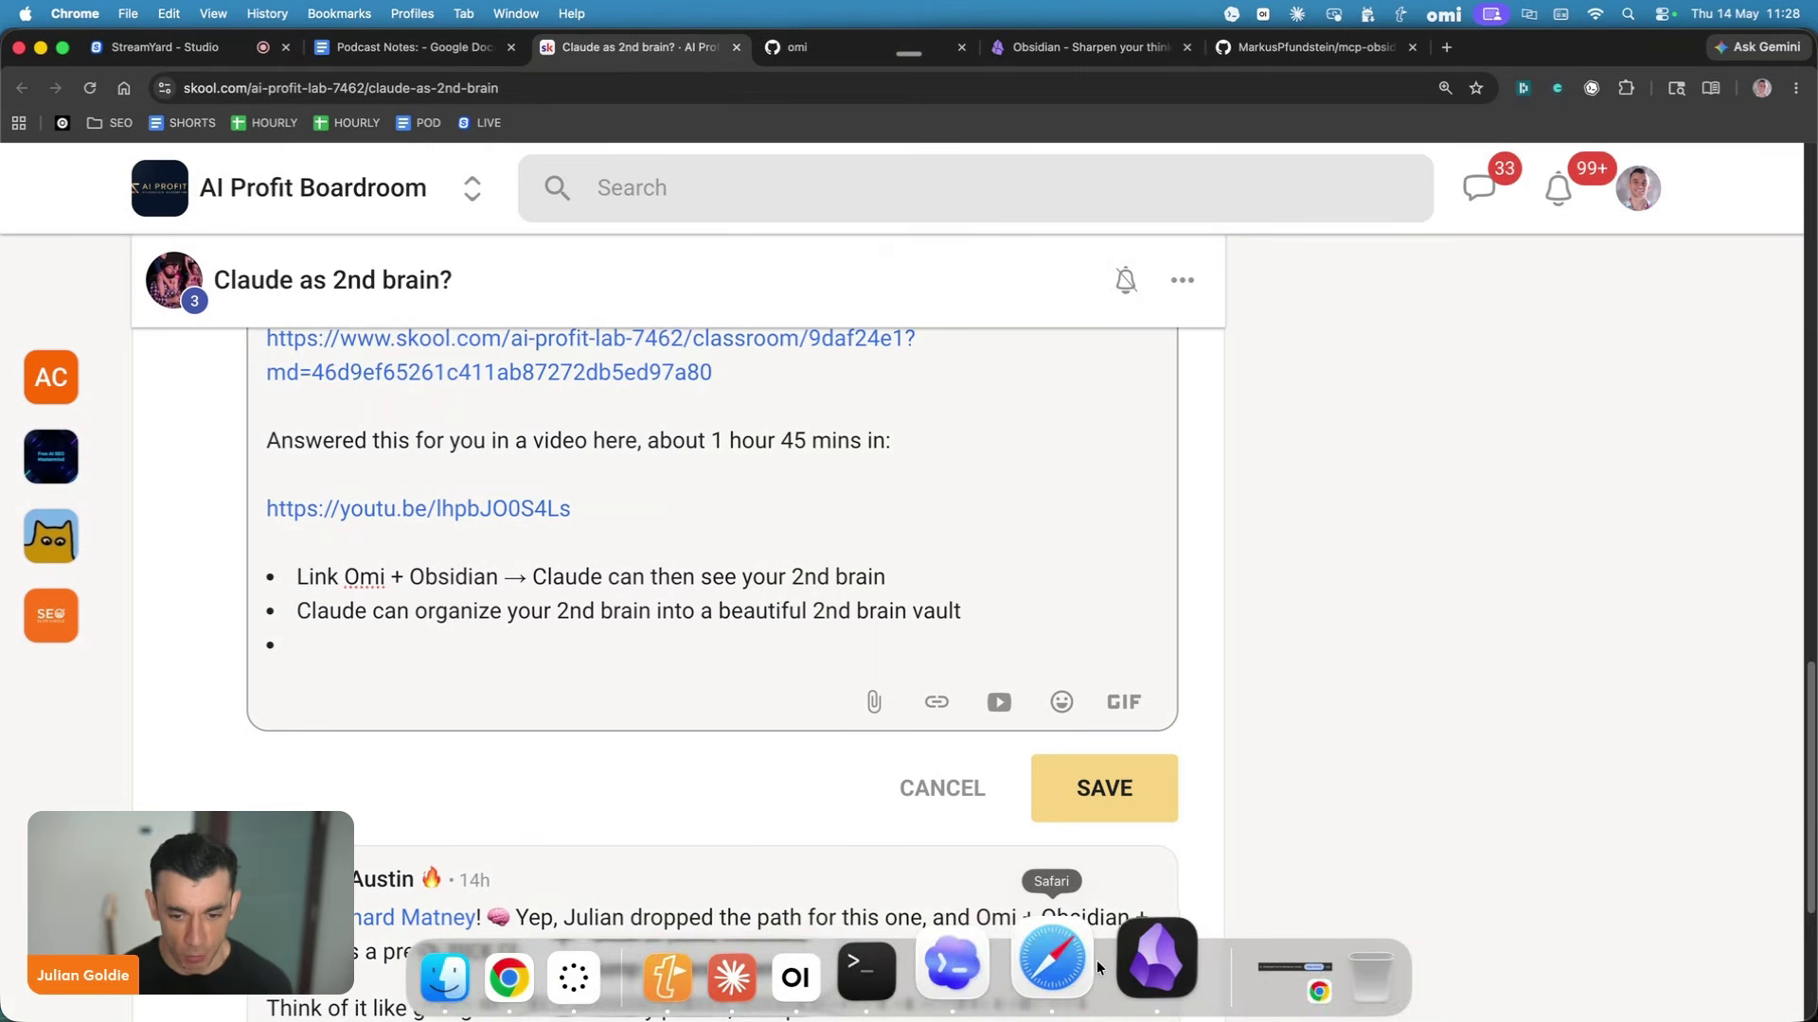
pyautogui.click(795, 952)
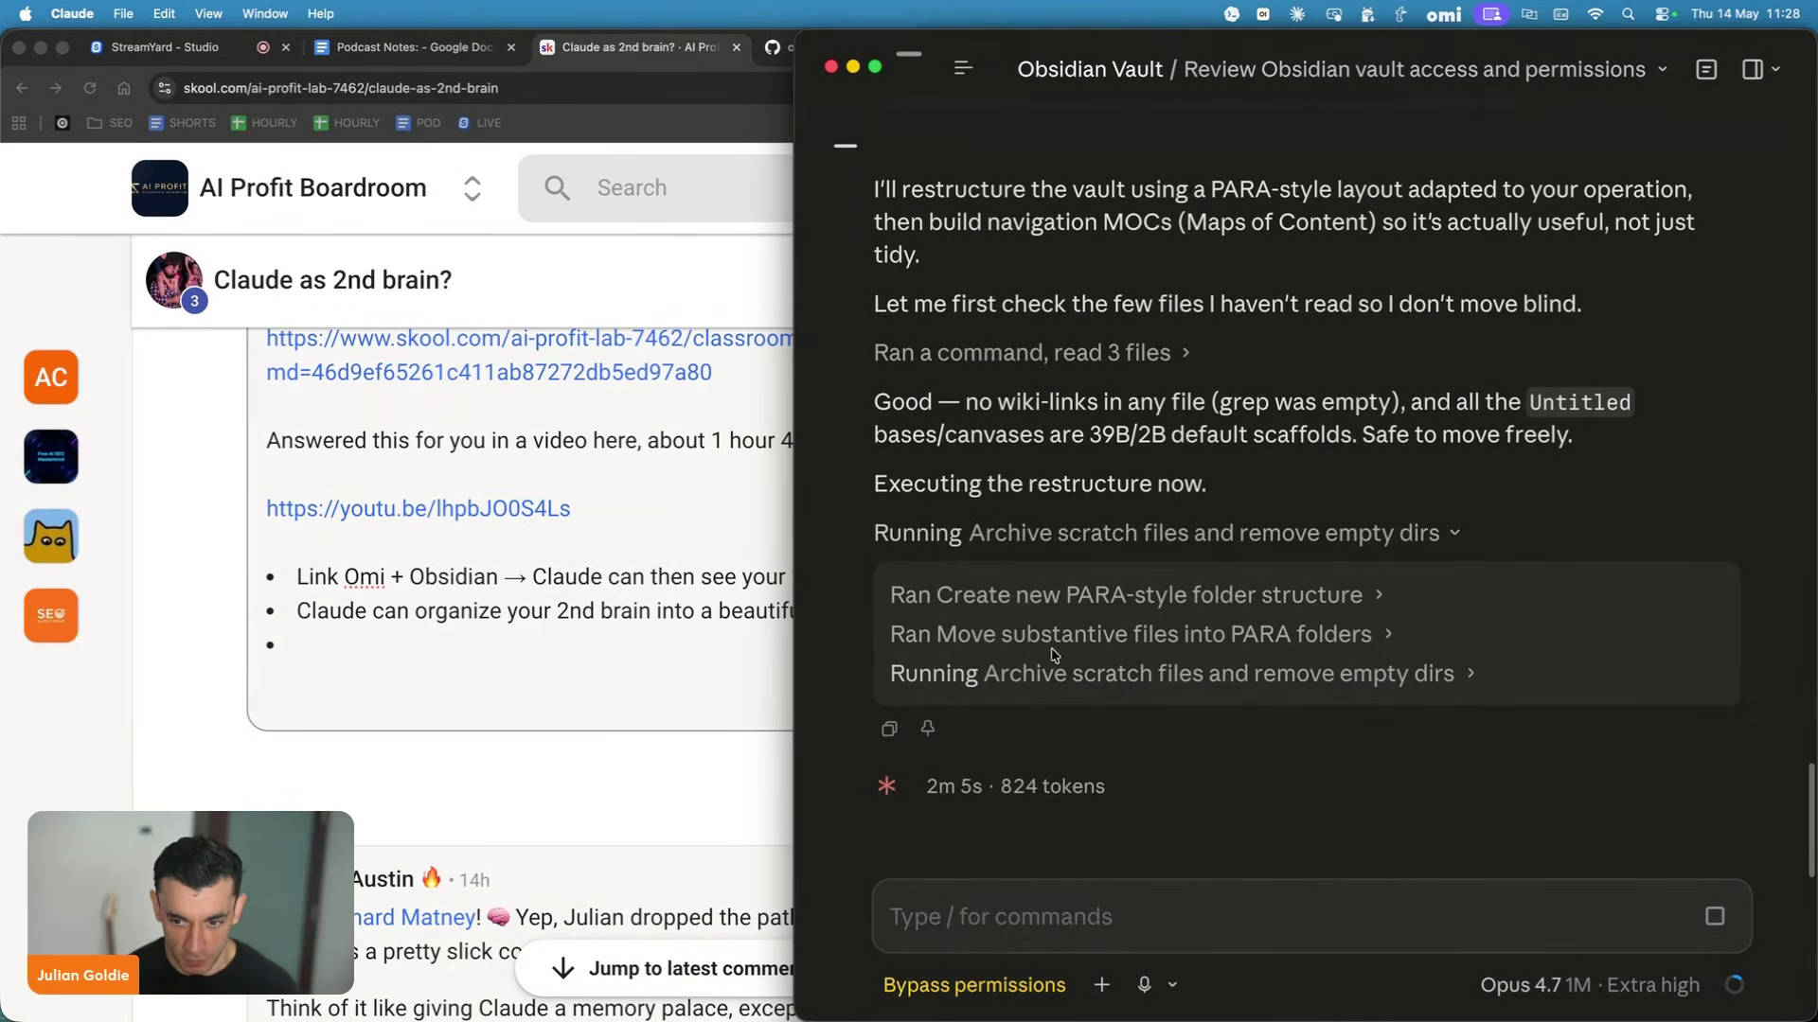
pyautogui.click(591, 969)
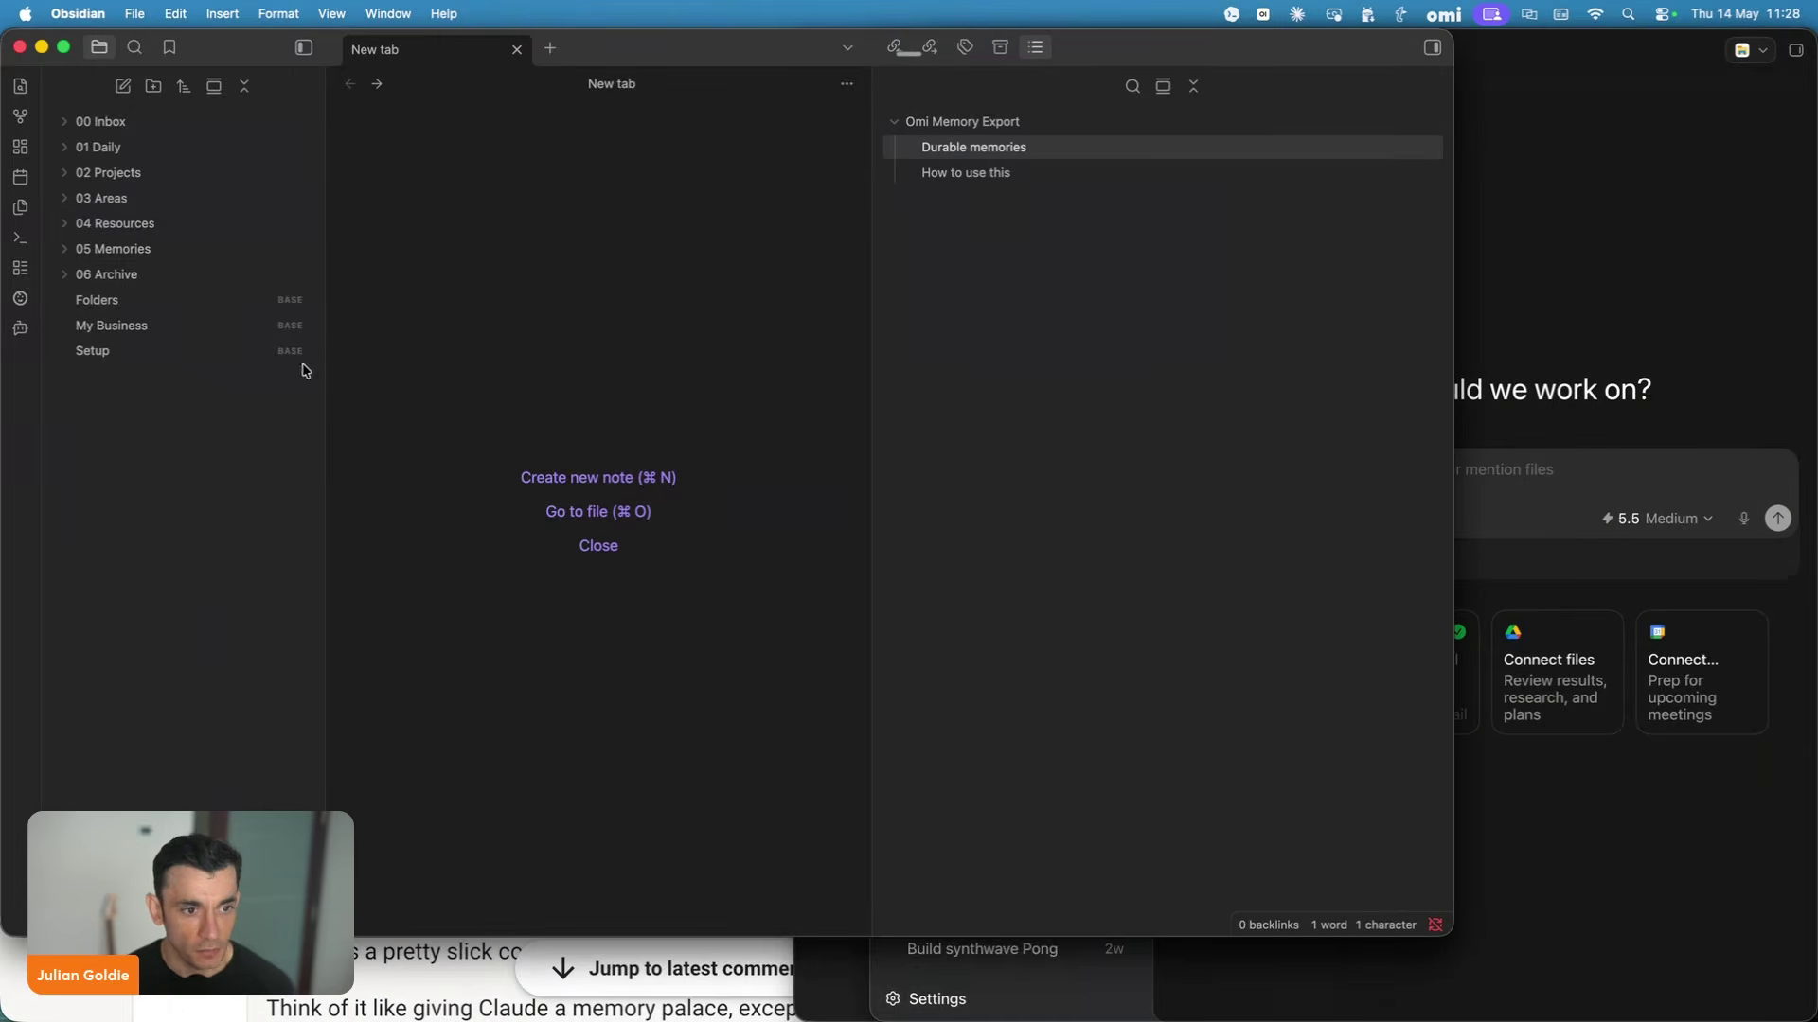
pyautogui.moveTo(327, 379); pyautogui.dragTo(729, 413)
pyautogui.press('super+equal')
pyautogui.press('super+equal')
pyautogui.press('super+equal')
pyautogui.press('super+equal')
pyautogui.press('super+equal')
pyautogui.press('super+equal')
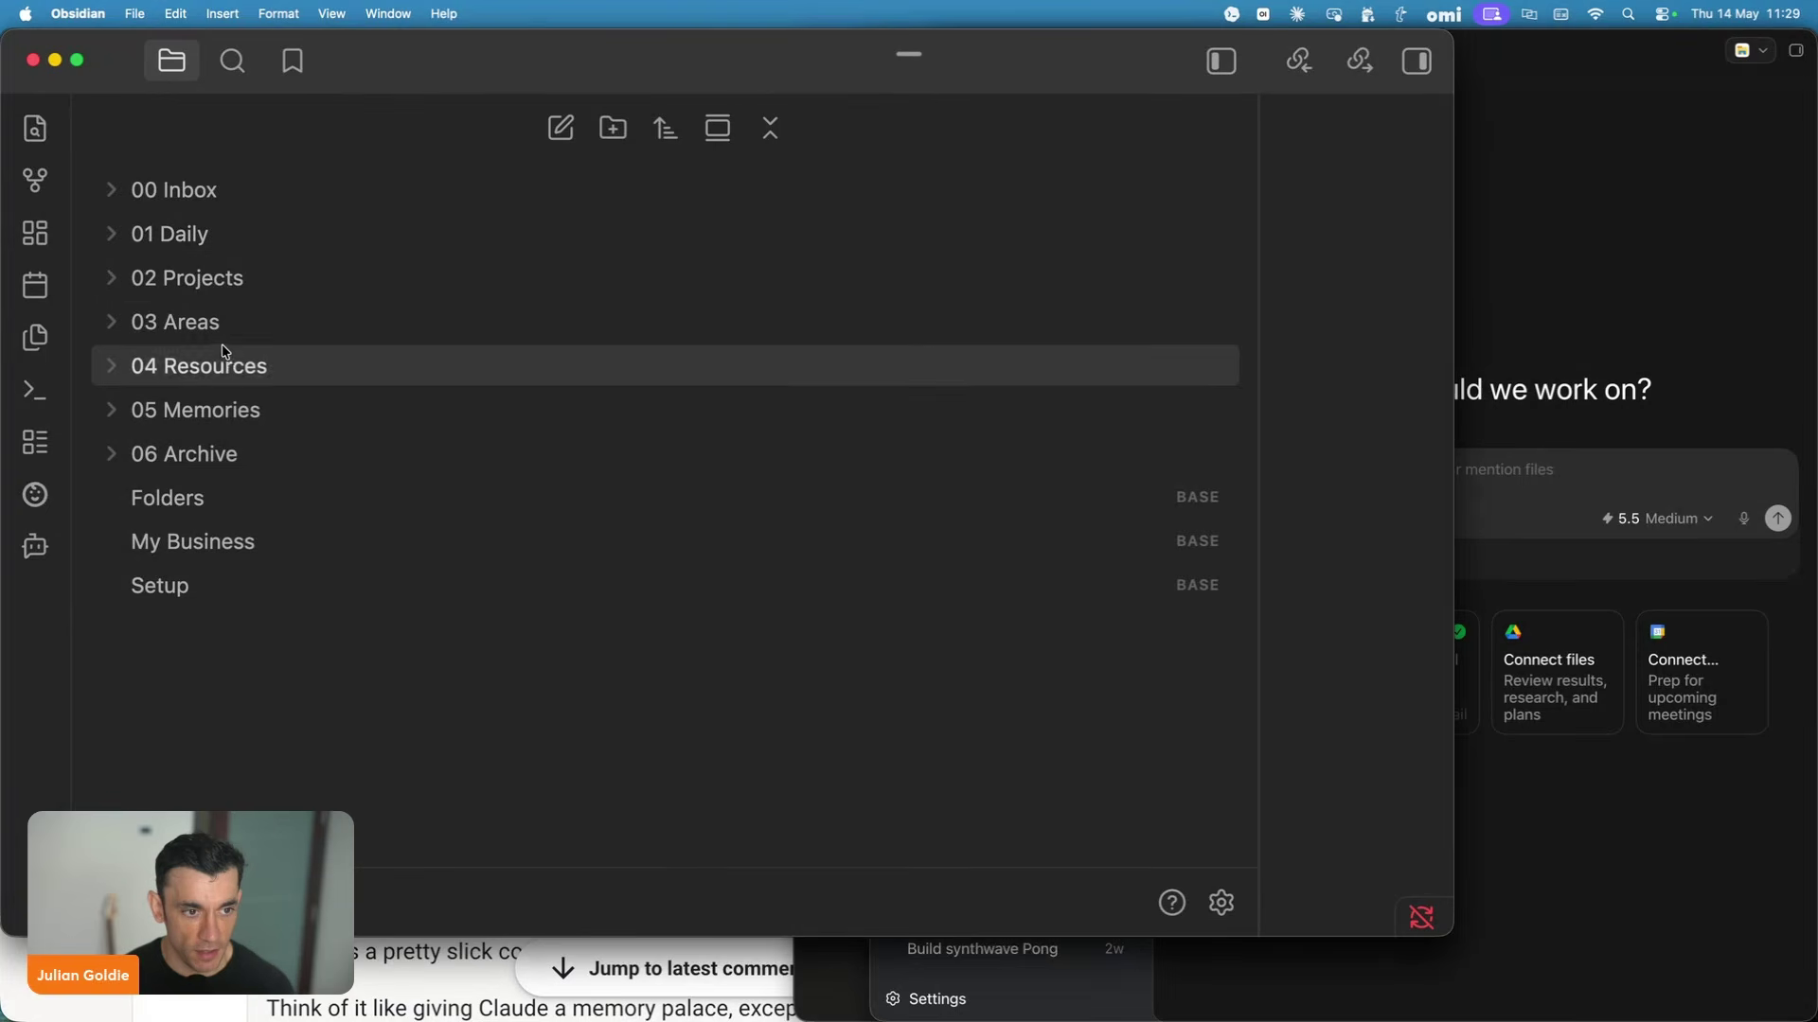
# Expand the 06 Archive, 05 Memories and 04 Resources folders, including AIPB Sales Assets and Conversion Playbook.
pyautogui.click(110, 456)
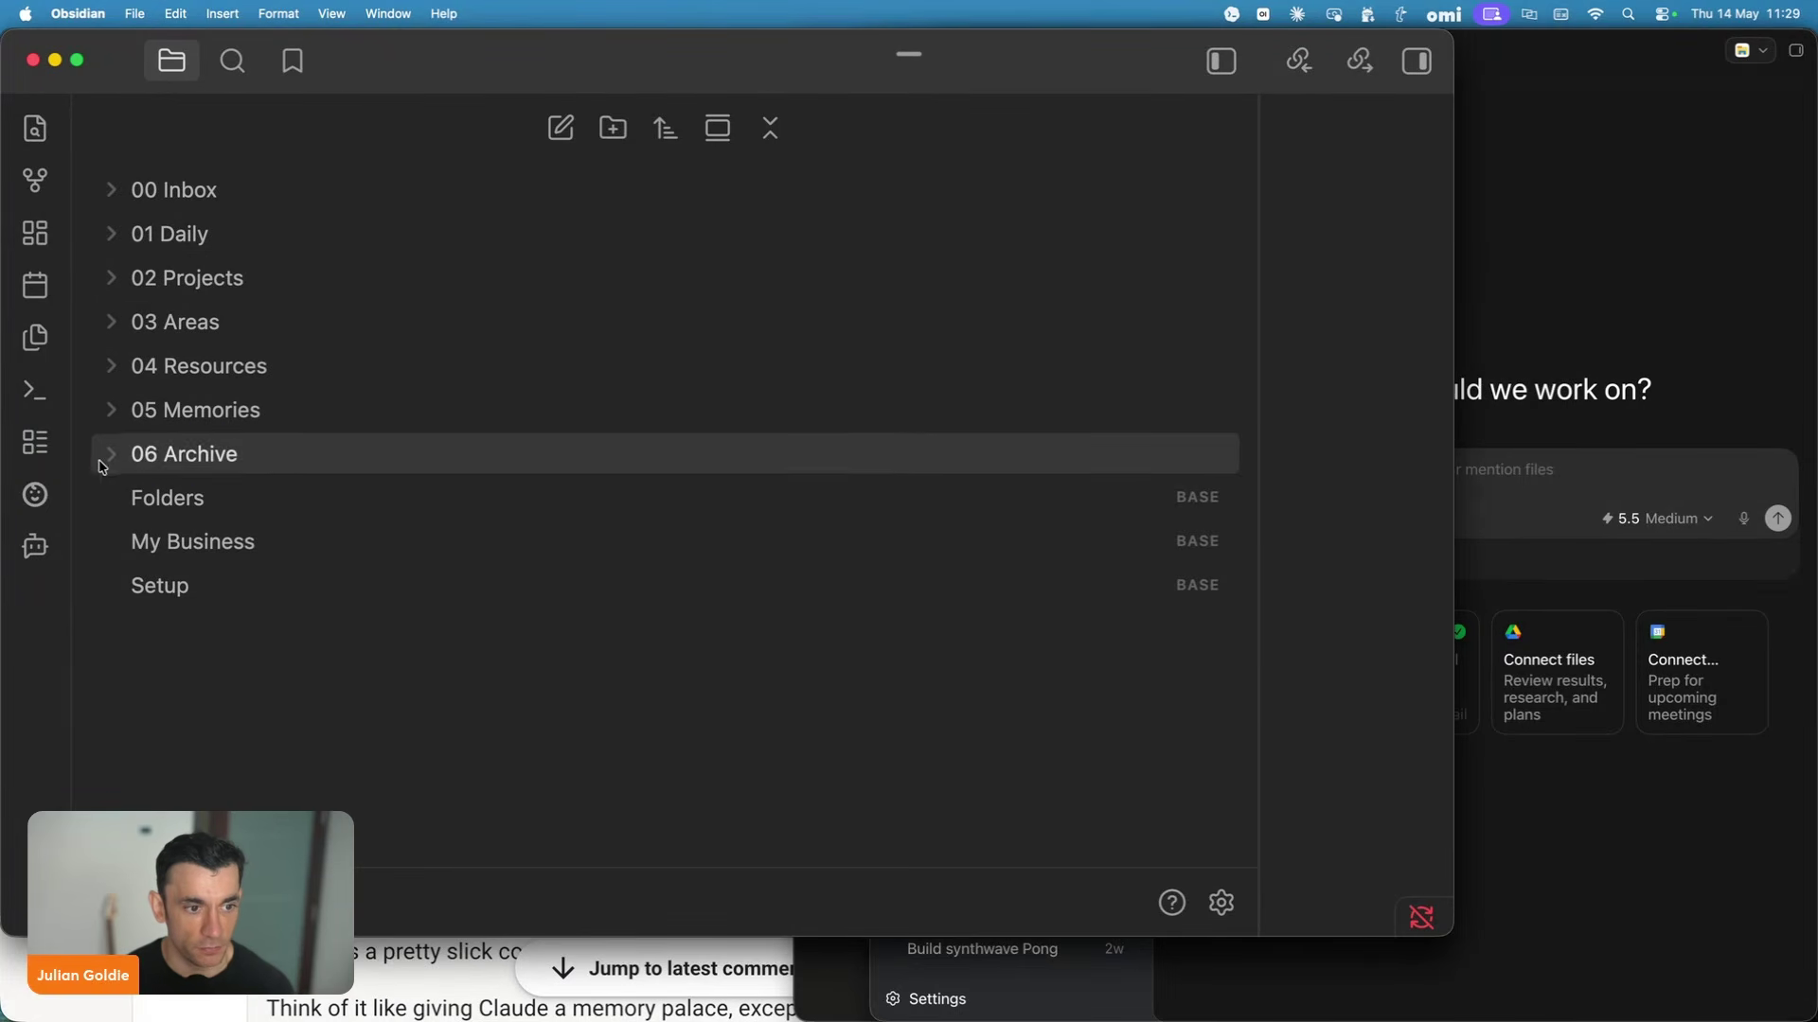
pyautogui.click(111, 409)
pyautogui.click(111, 366)
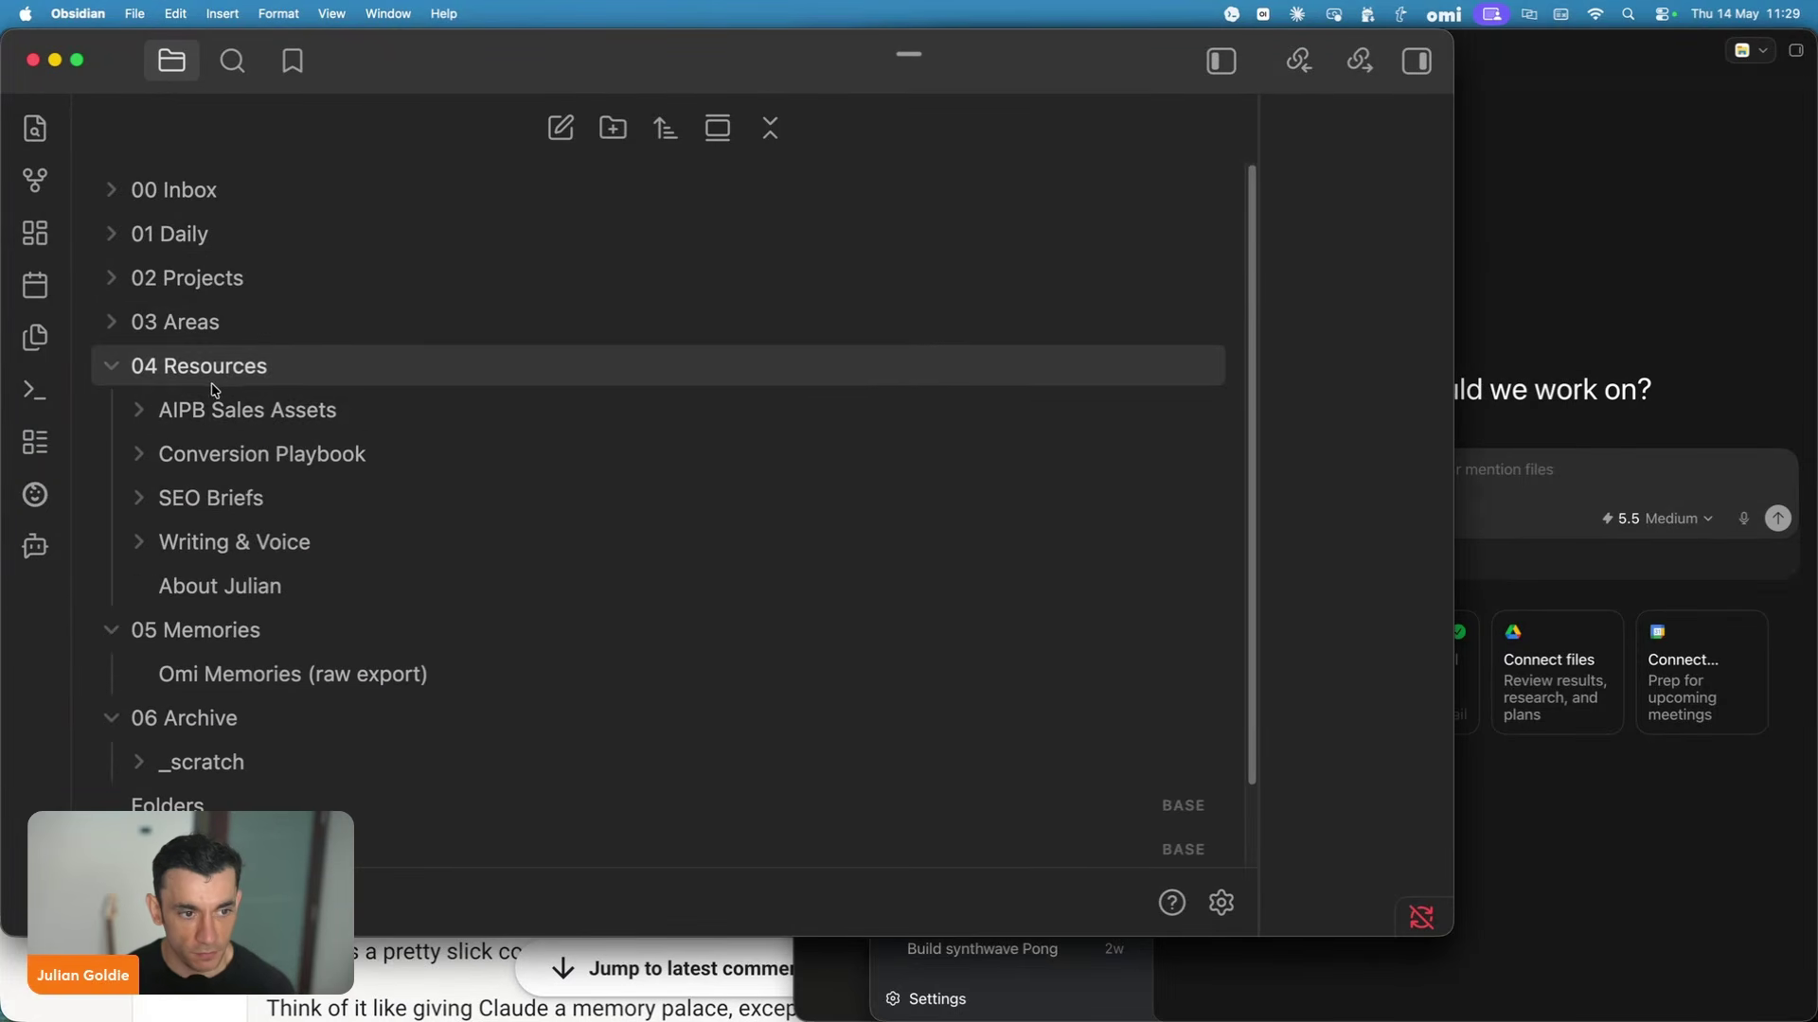
pyautogui.click(148, 414)
pyautogui.click(142, 588)
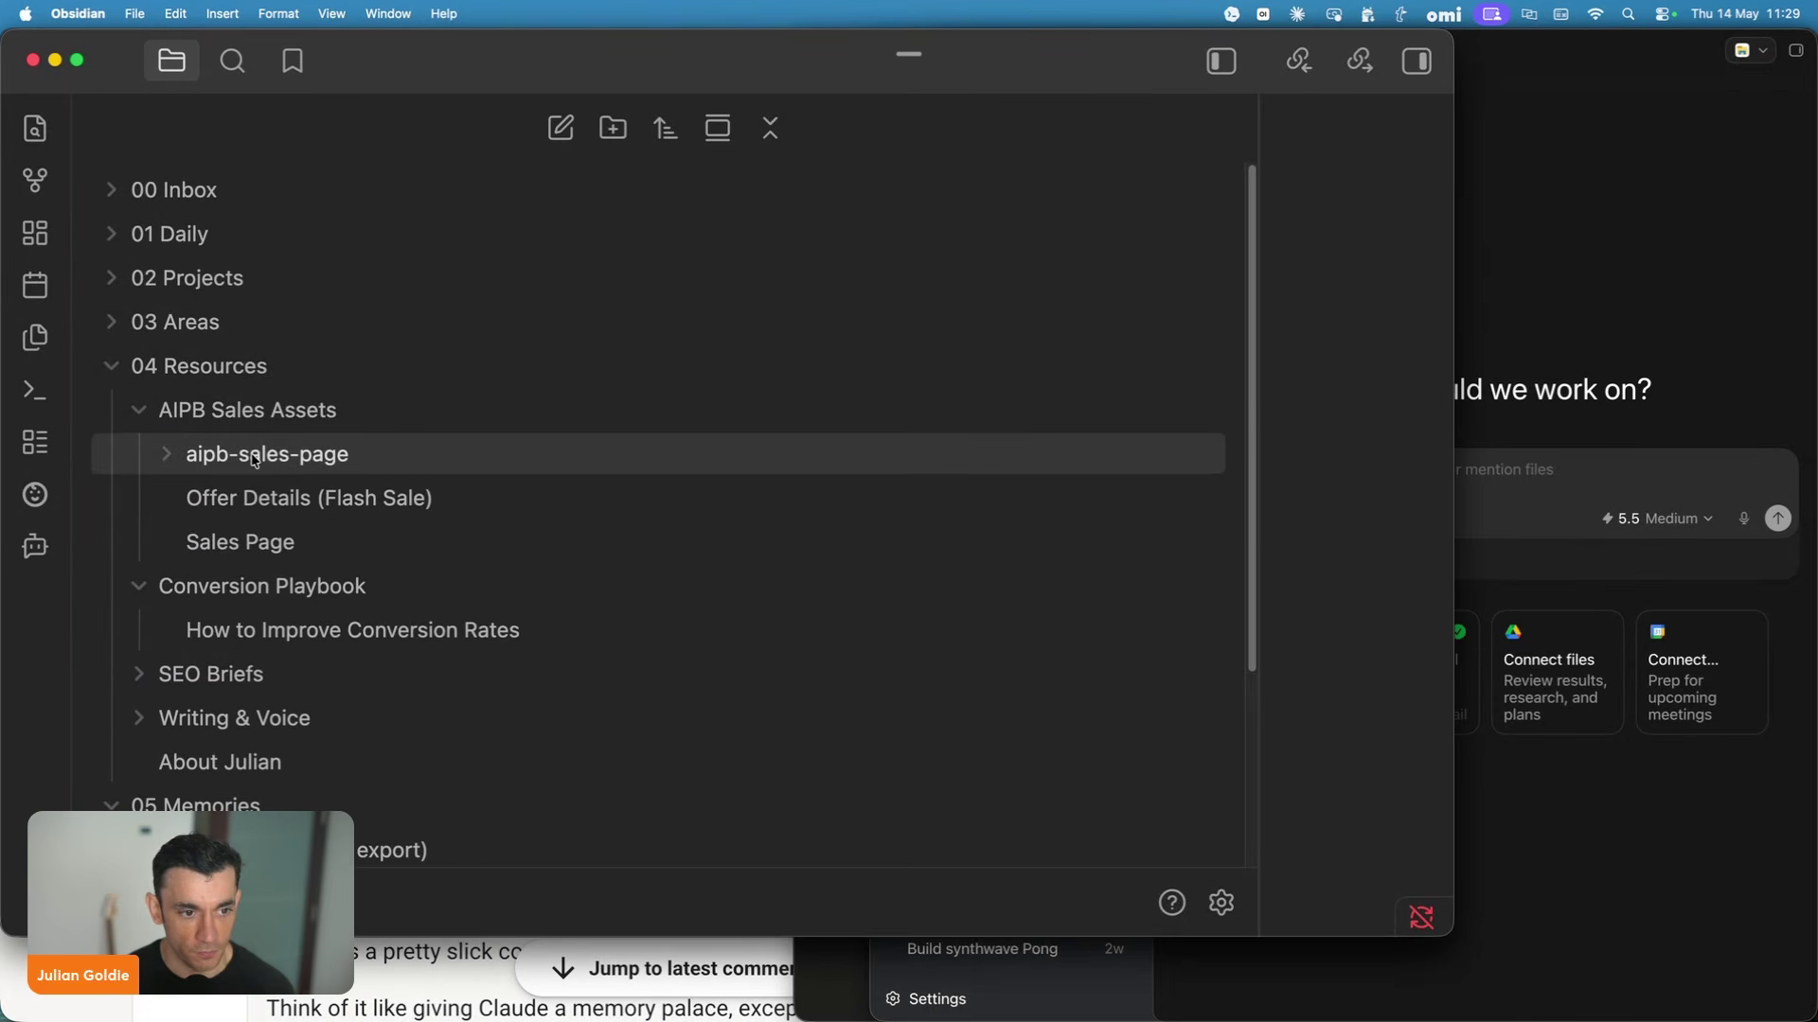
# View the Offer Details, Sales Page and How to Improve Conversion Rates notes, widening the note pane and reducing the interface zoom.
pyautogui.click(189, 417)
pyautogui.click(279, 412)
pyautogui.click(303, 499)
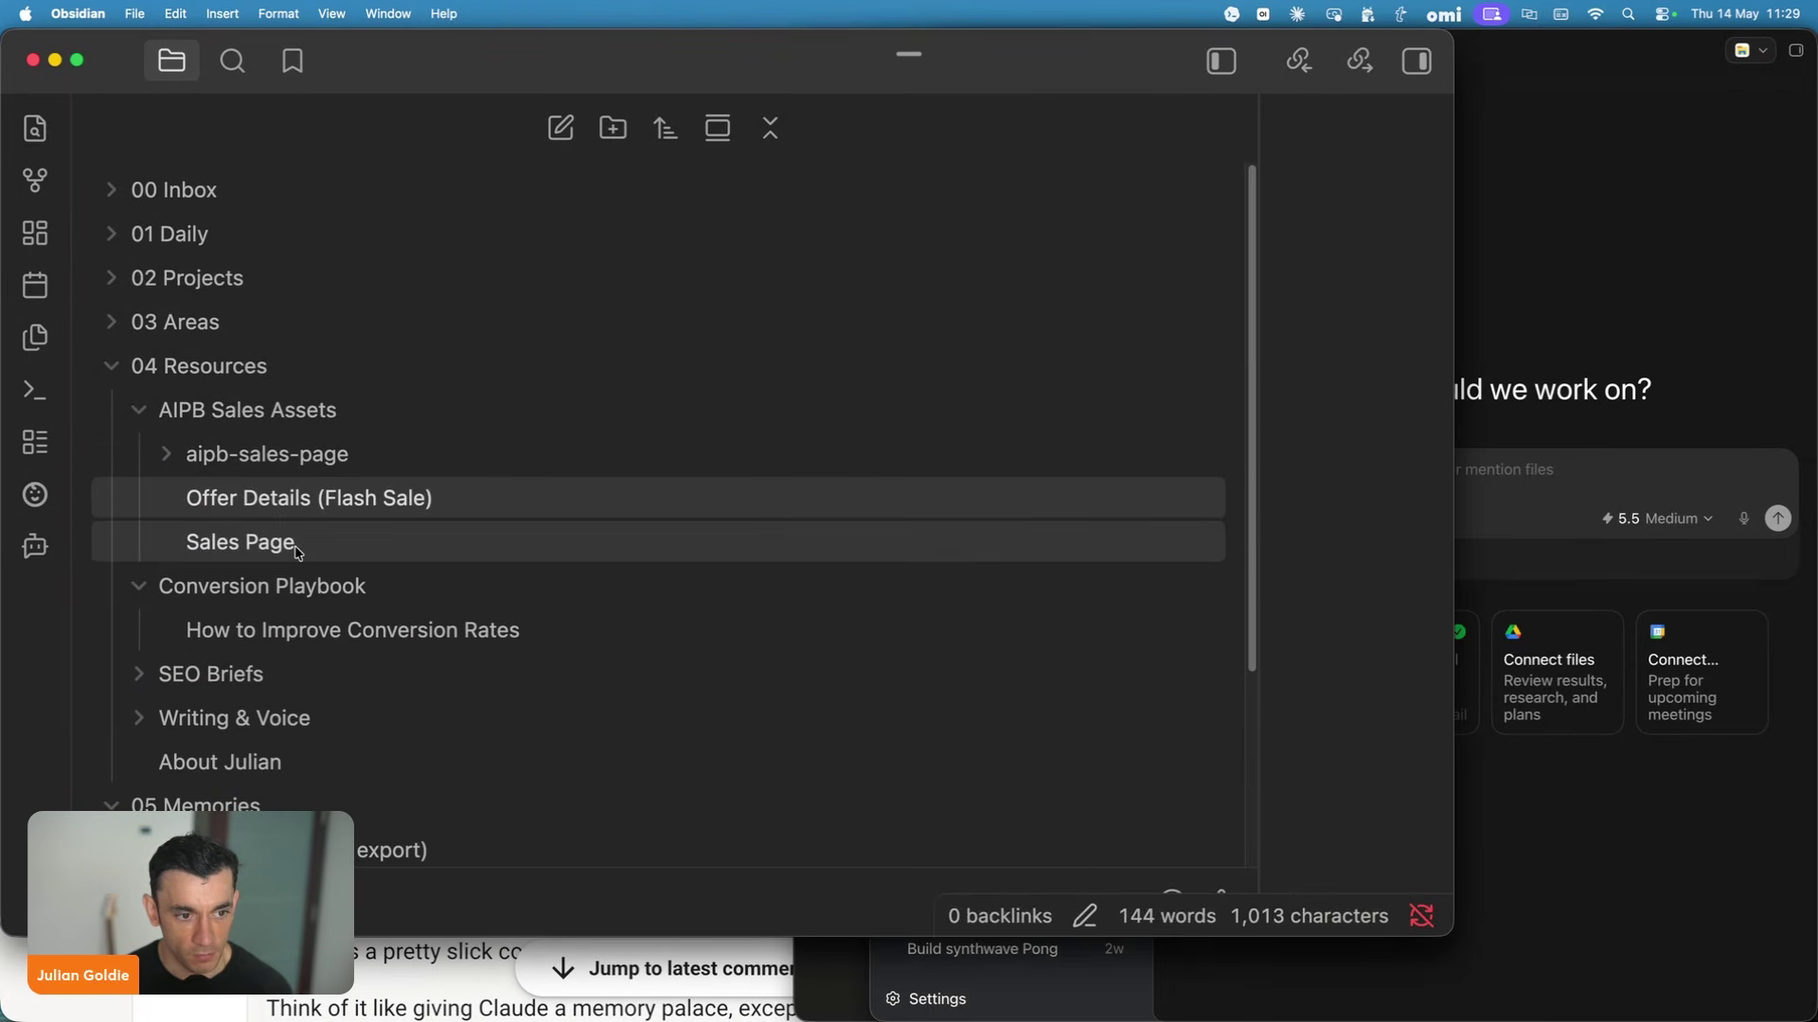
pyautogui.click(294, 542)
pyautogui.click(350, 630)
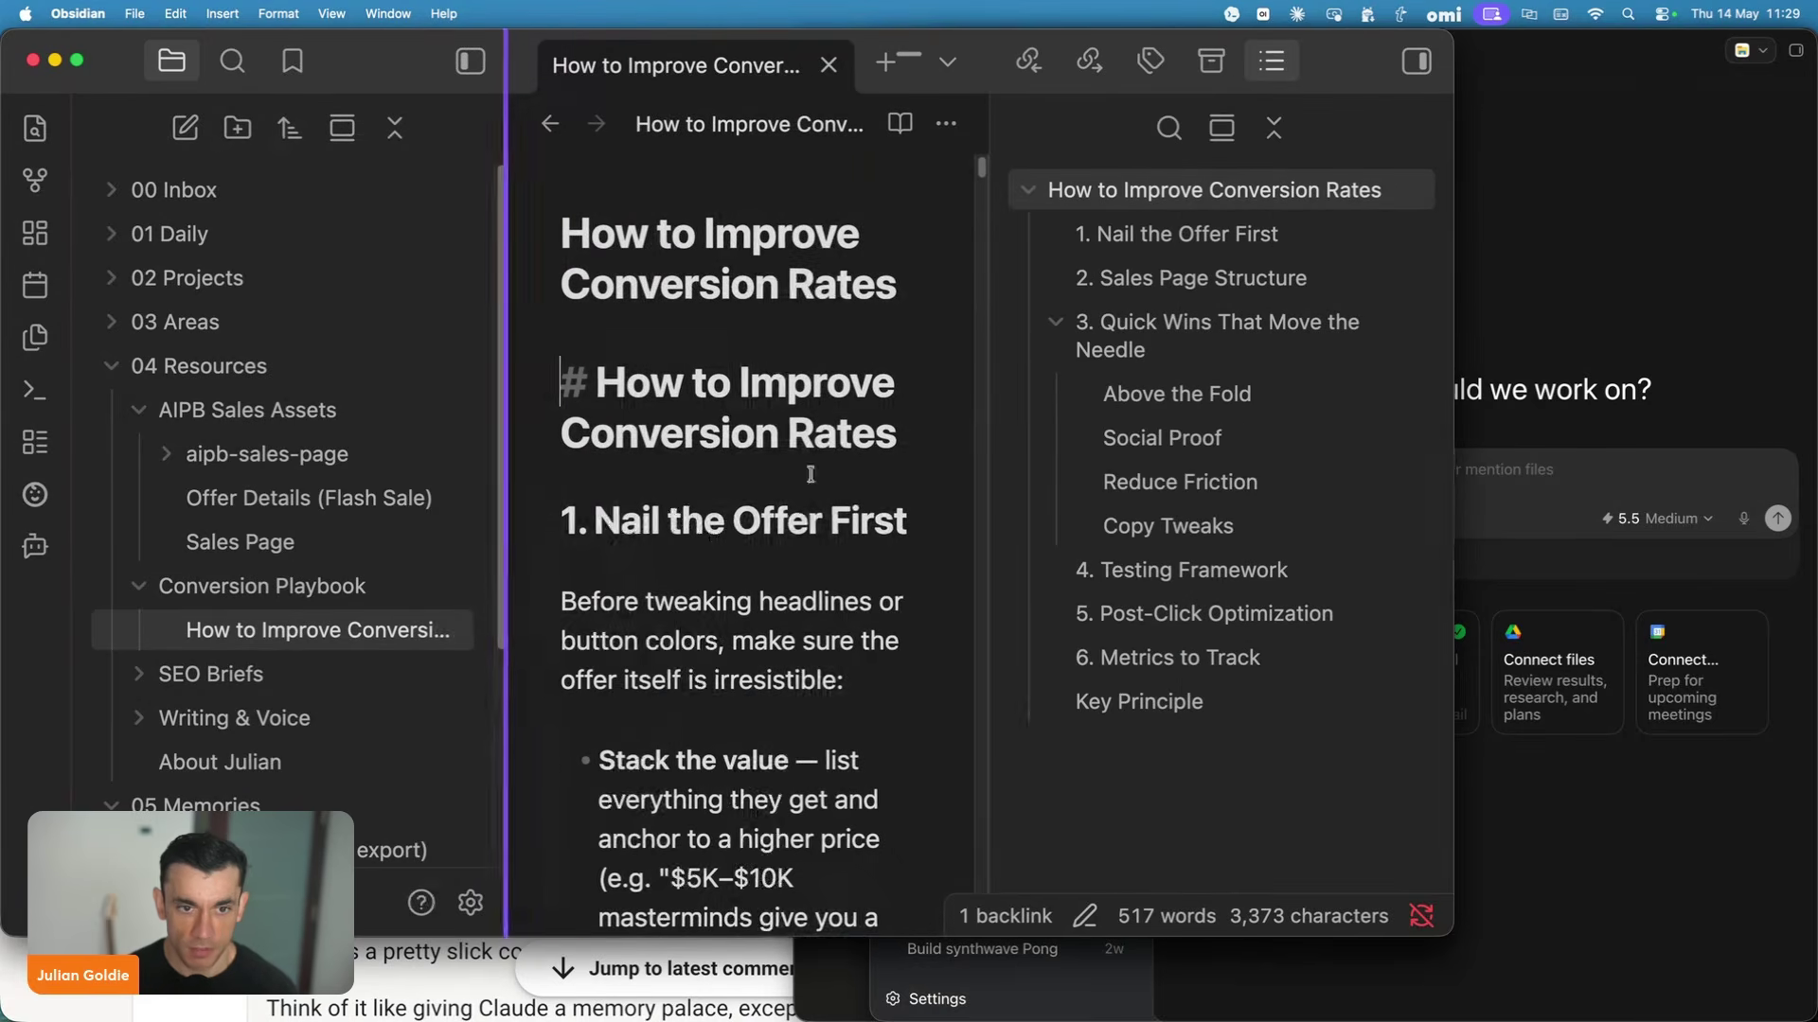
pyautogui.moveTo(996, 460); pyautogui.dragTo(1127, 461)
pyautogui.click(914, 480)
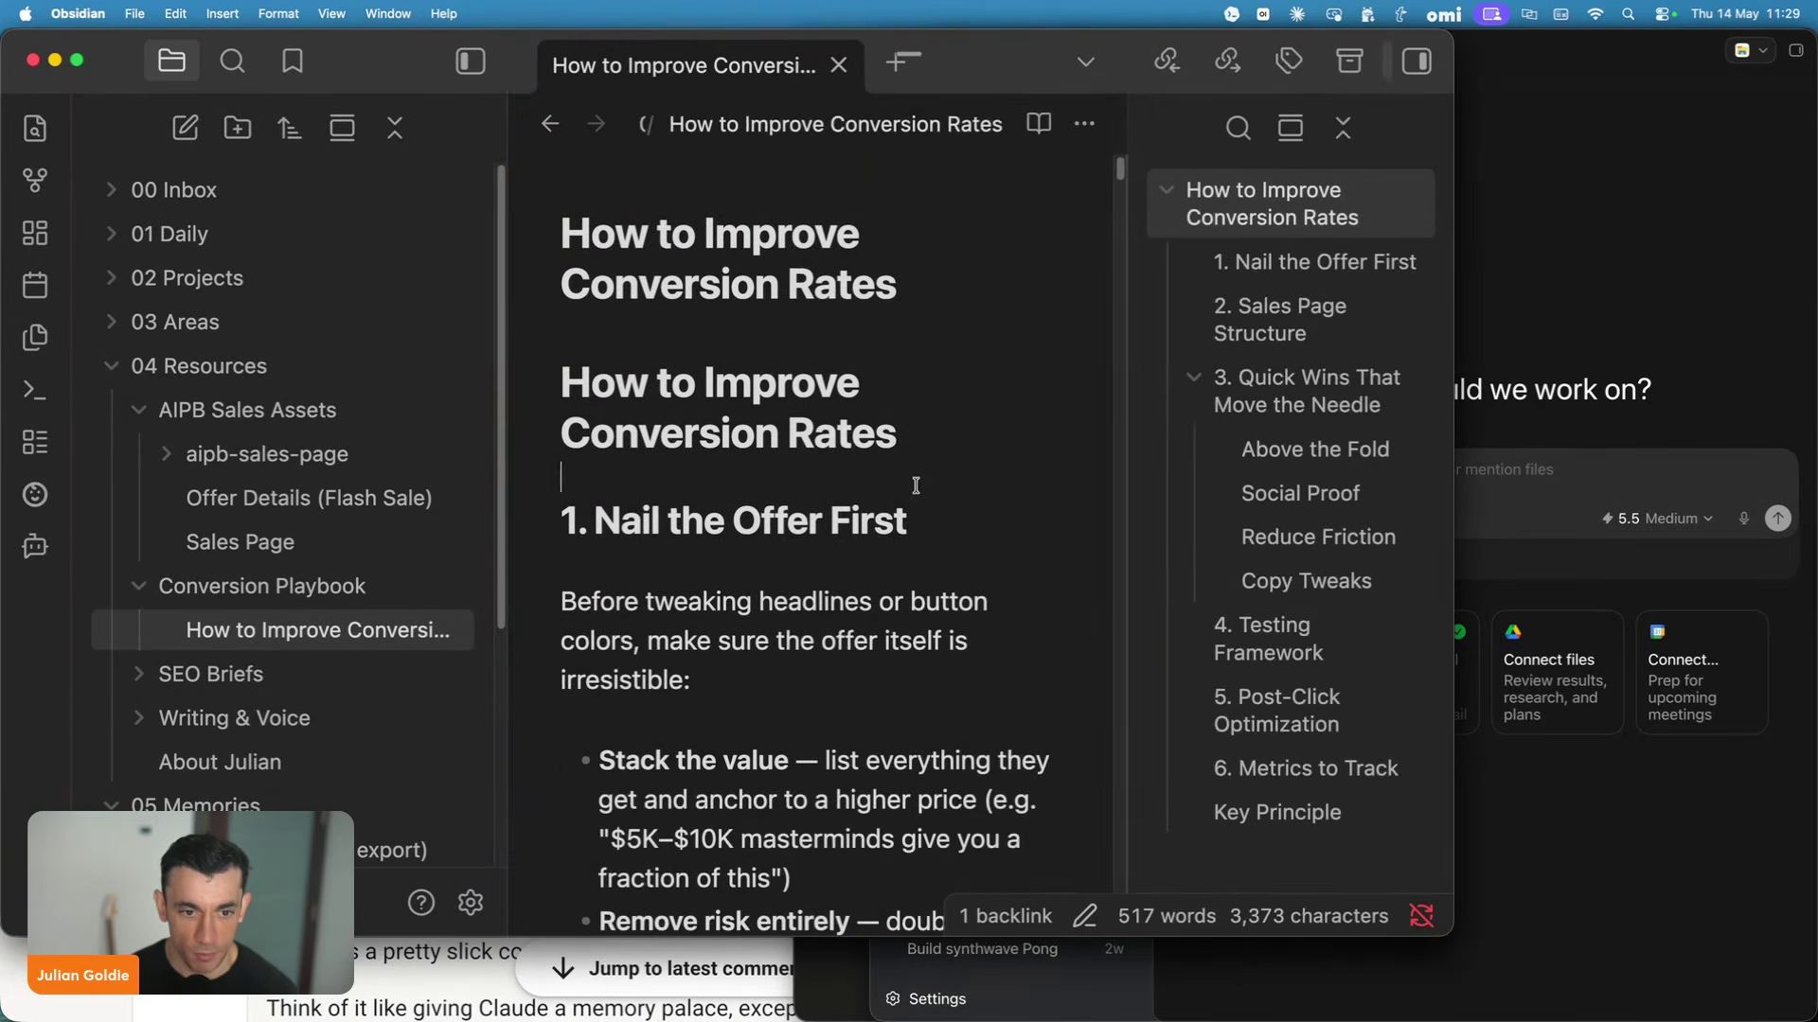
pyautogui.press('super+minus')
pyautogui.press('super+minus')
# Expand the SEO Briefs folder and look through its AIforSEO, Automation and Comparisons briefs.
pyautogui.click(160, 519)
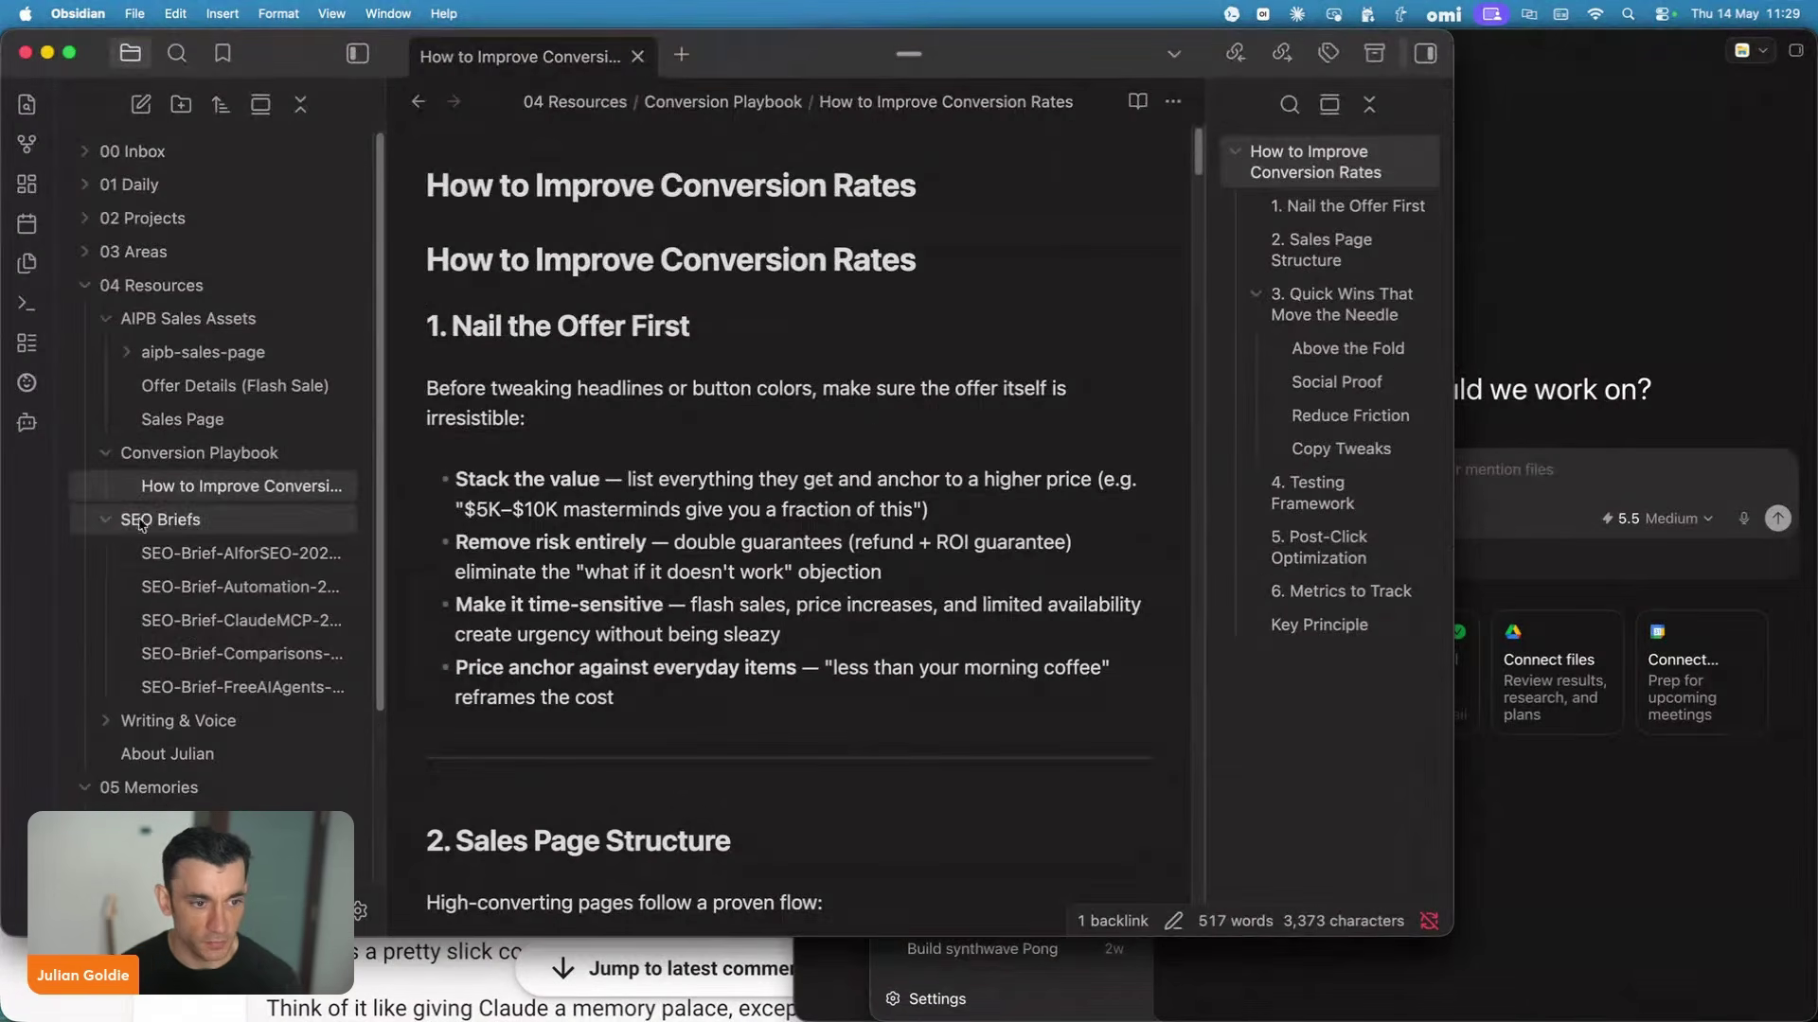
pyautogui.click(242, 553)
pyautogui.click(208, 587)
pyautogui.click(218, 653)
pyautogui.scroll(-4, 218, 407)
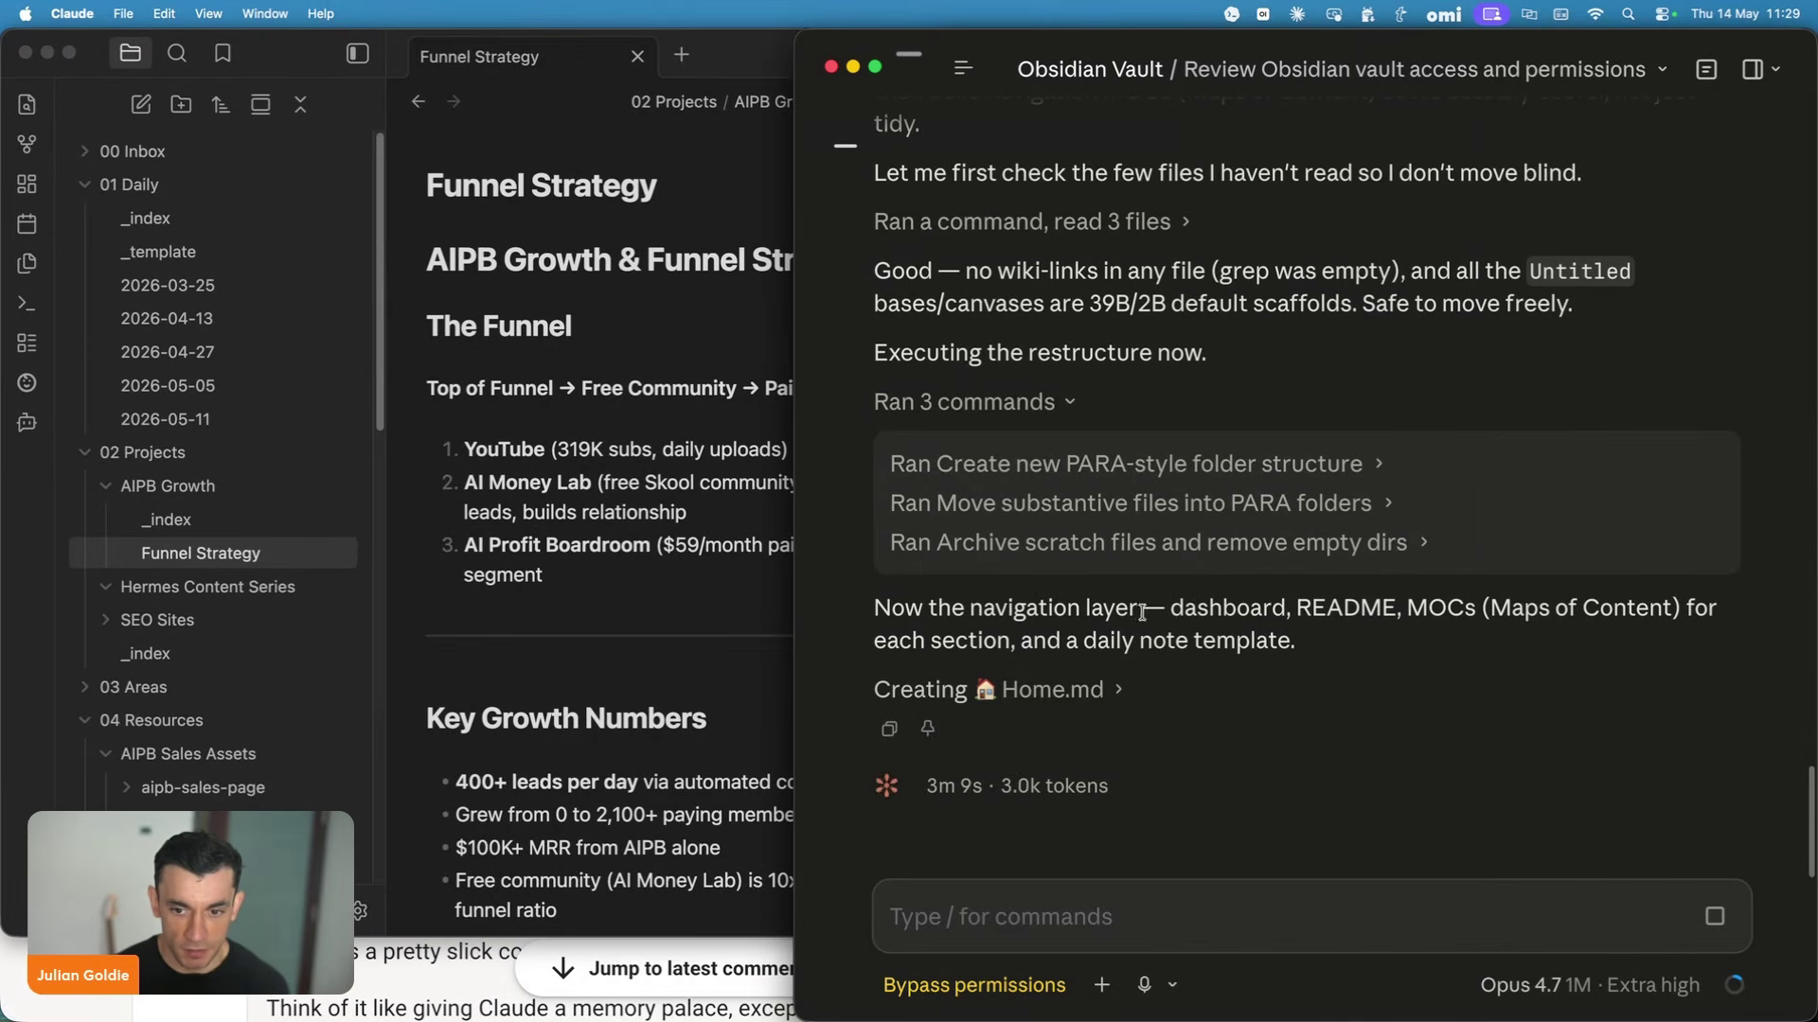
# Read Claude's update on building the navigation layer with a dashboard, README, MOCs and daily note template.
pyautogui.tripleClick(1325, 602)
pyautogui.doubleClick(1326, 602)
pyautogui.moveTo(1685, 606); pyautogui.dragTo(1039, 611)
pyautogui.moveTo(1415, 634); pyautogui.dragTo(872, 608)
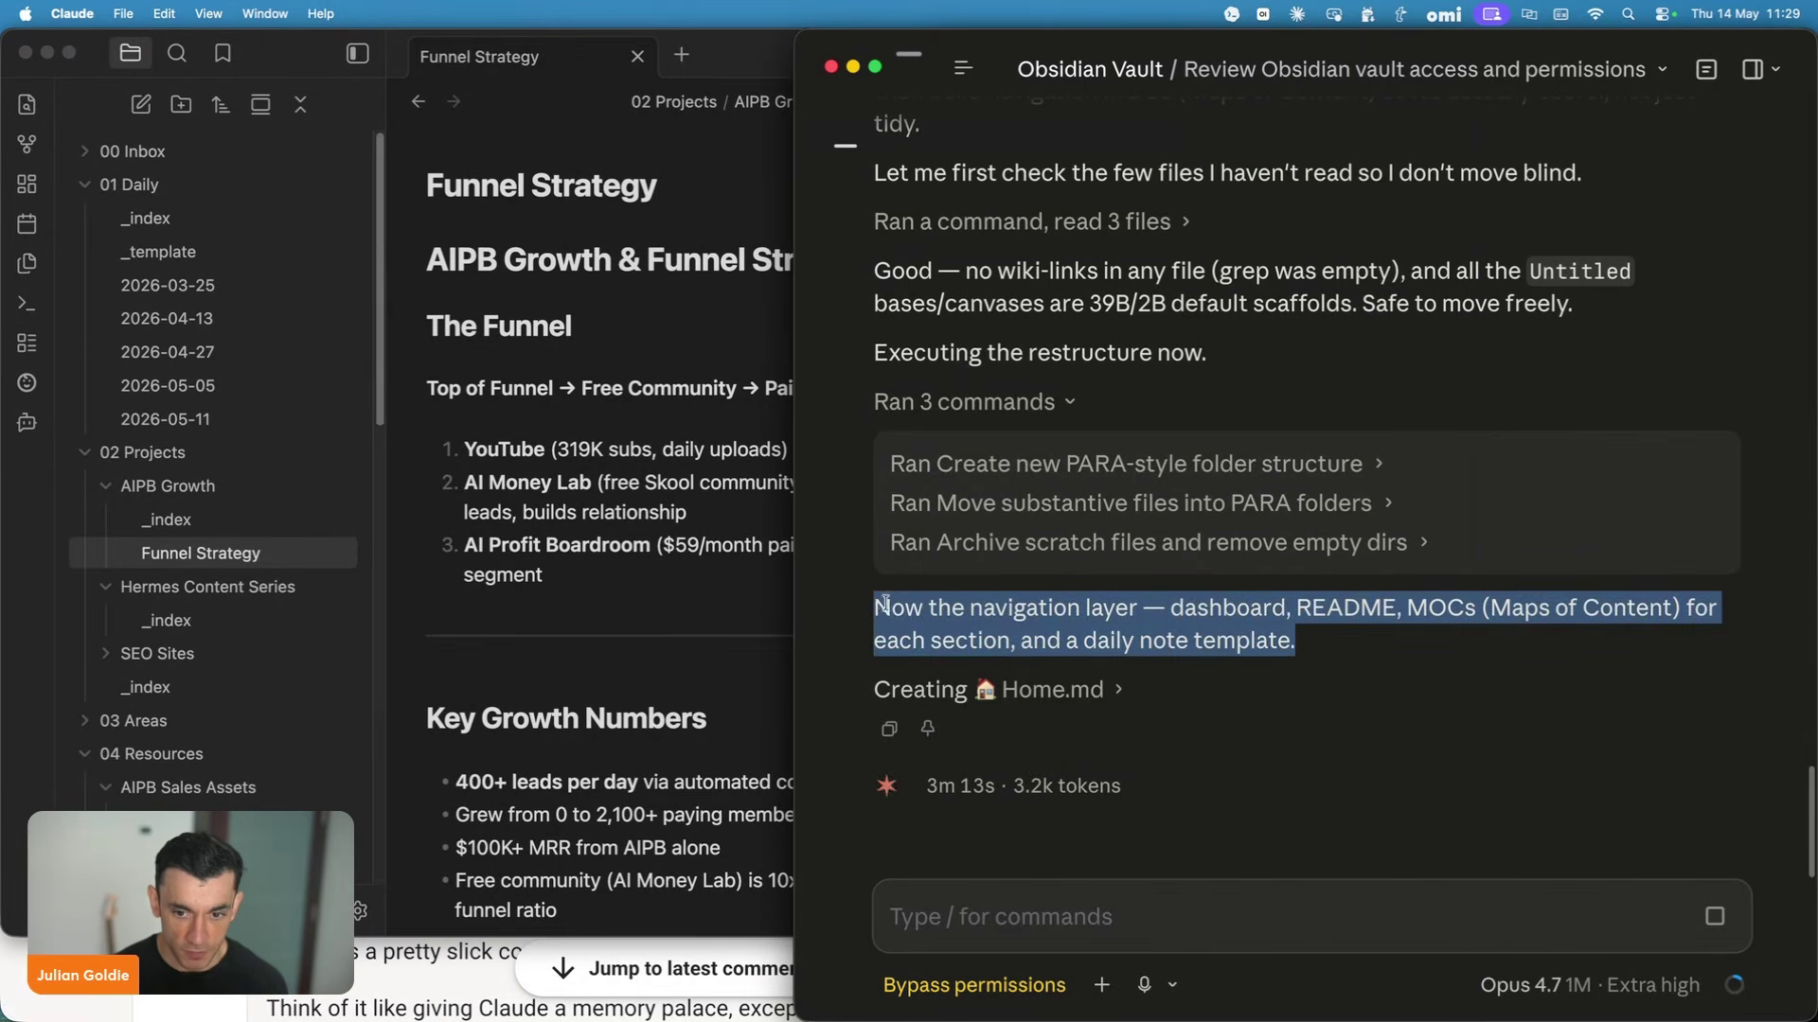
pyautogui.click(867, 610)
# Open the vault's graph view and examine the links around the Home node.
pyautogui.click(27, 144)
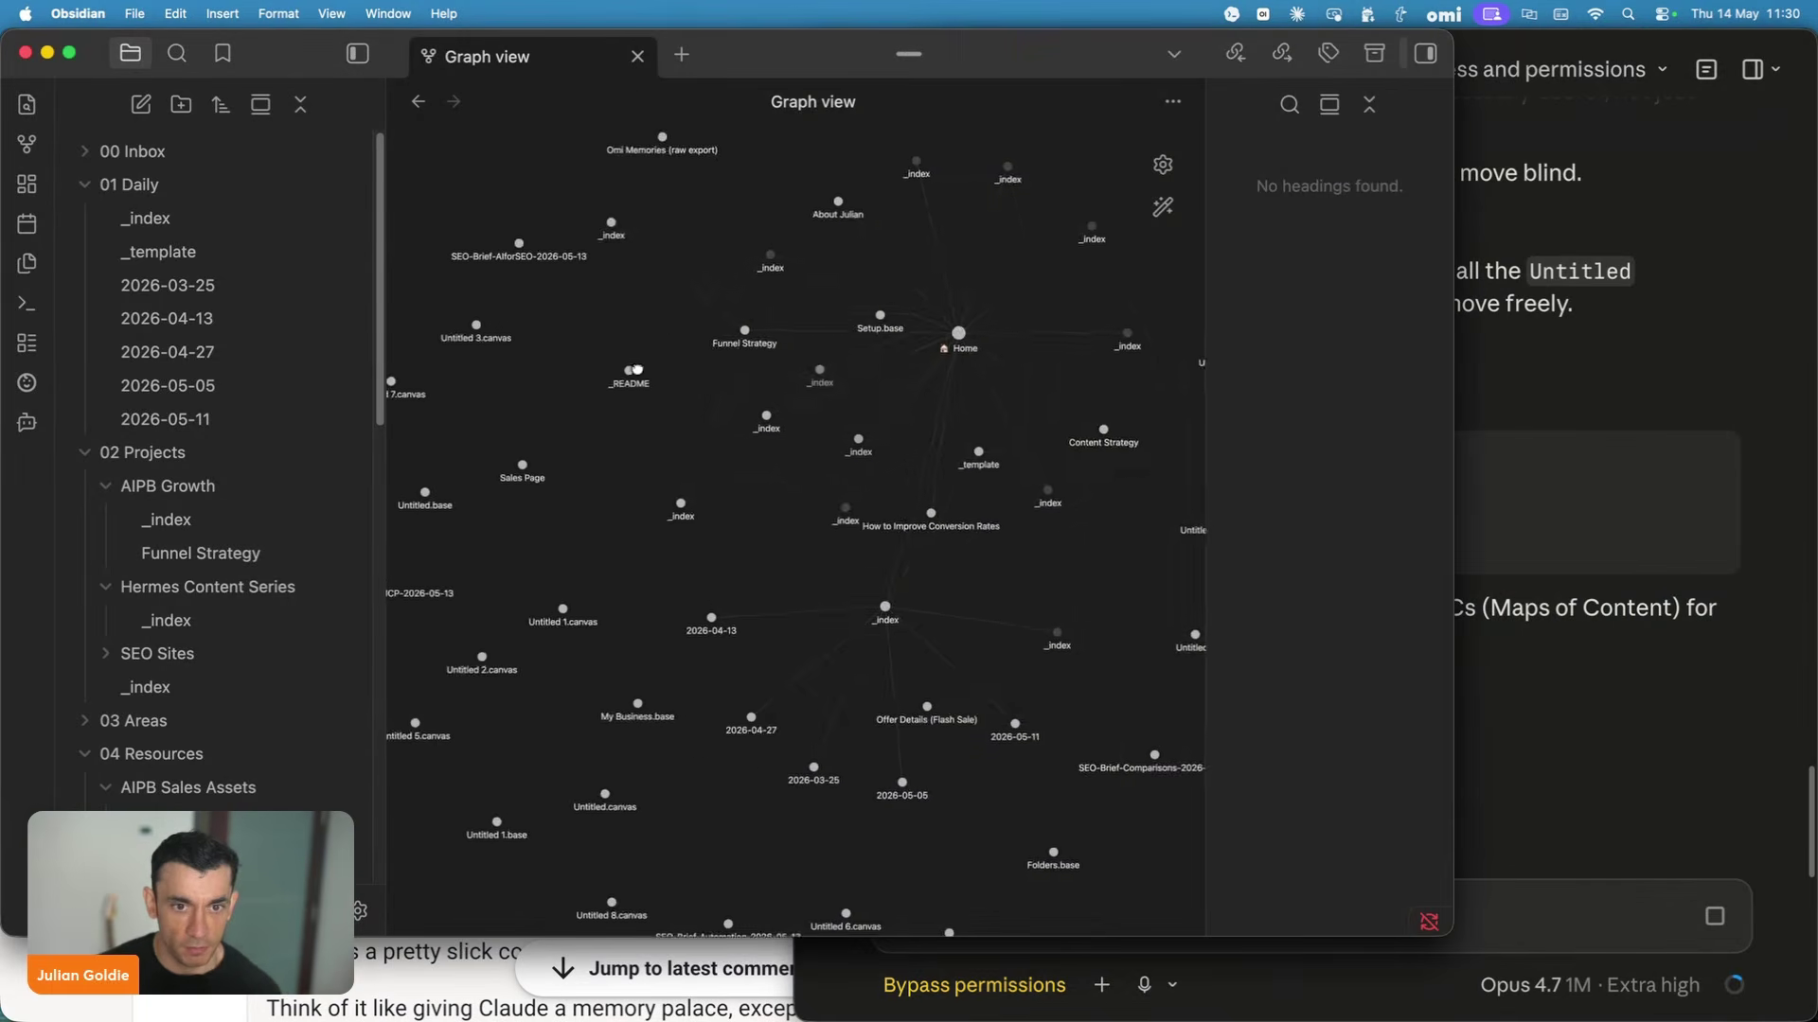
pyautogui.scroll(3, 696, 426)
pyautogui.moveTo(919, 462); pyautogui.dragTo(636, 520)
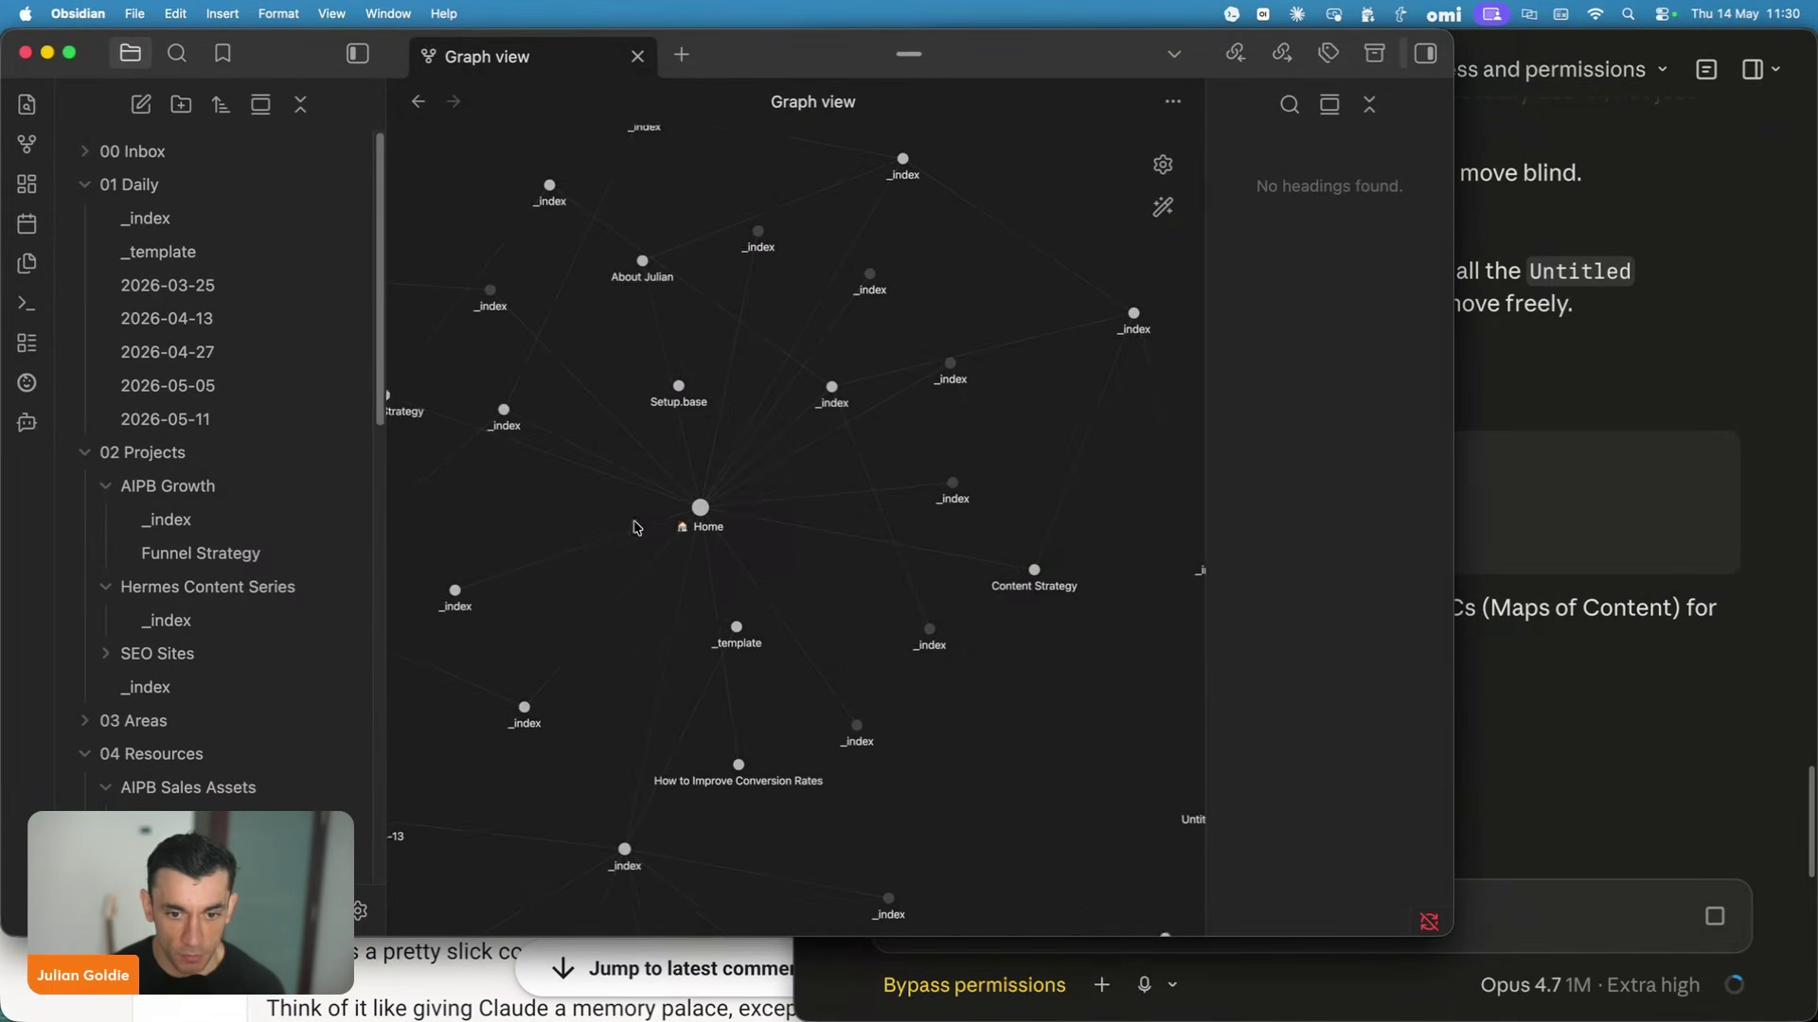
# Expand the 00 Inbox folder, then open the Home note and read its introduction and Right now section.
pyautogui.click(132, 152)
pyautogui.click(137, 187)
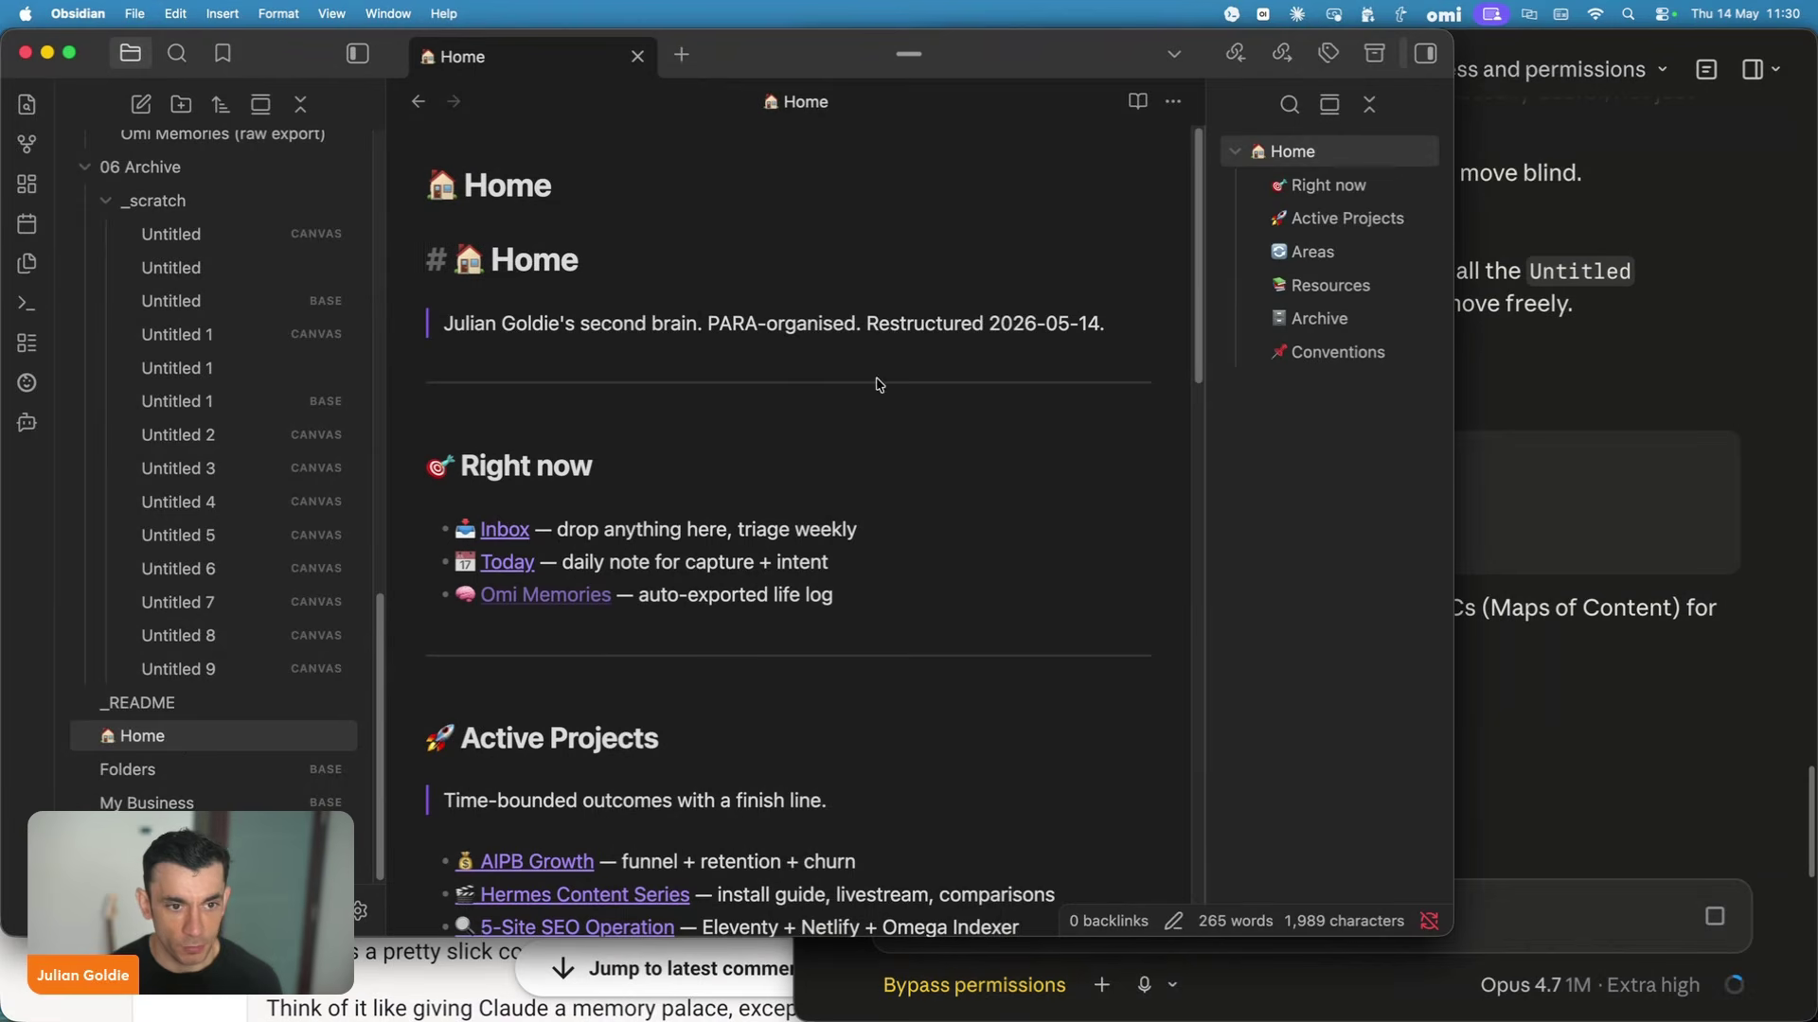
pyautogui.tripleClick(611, 316)
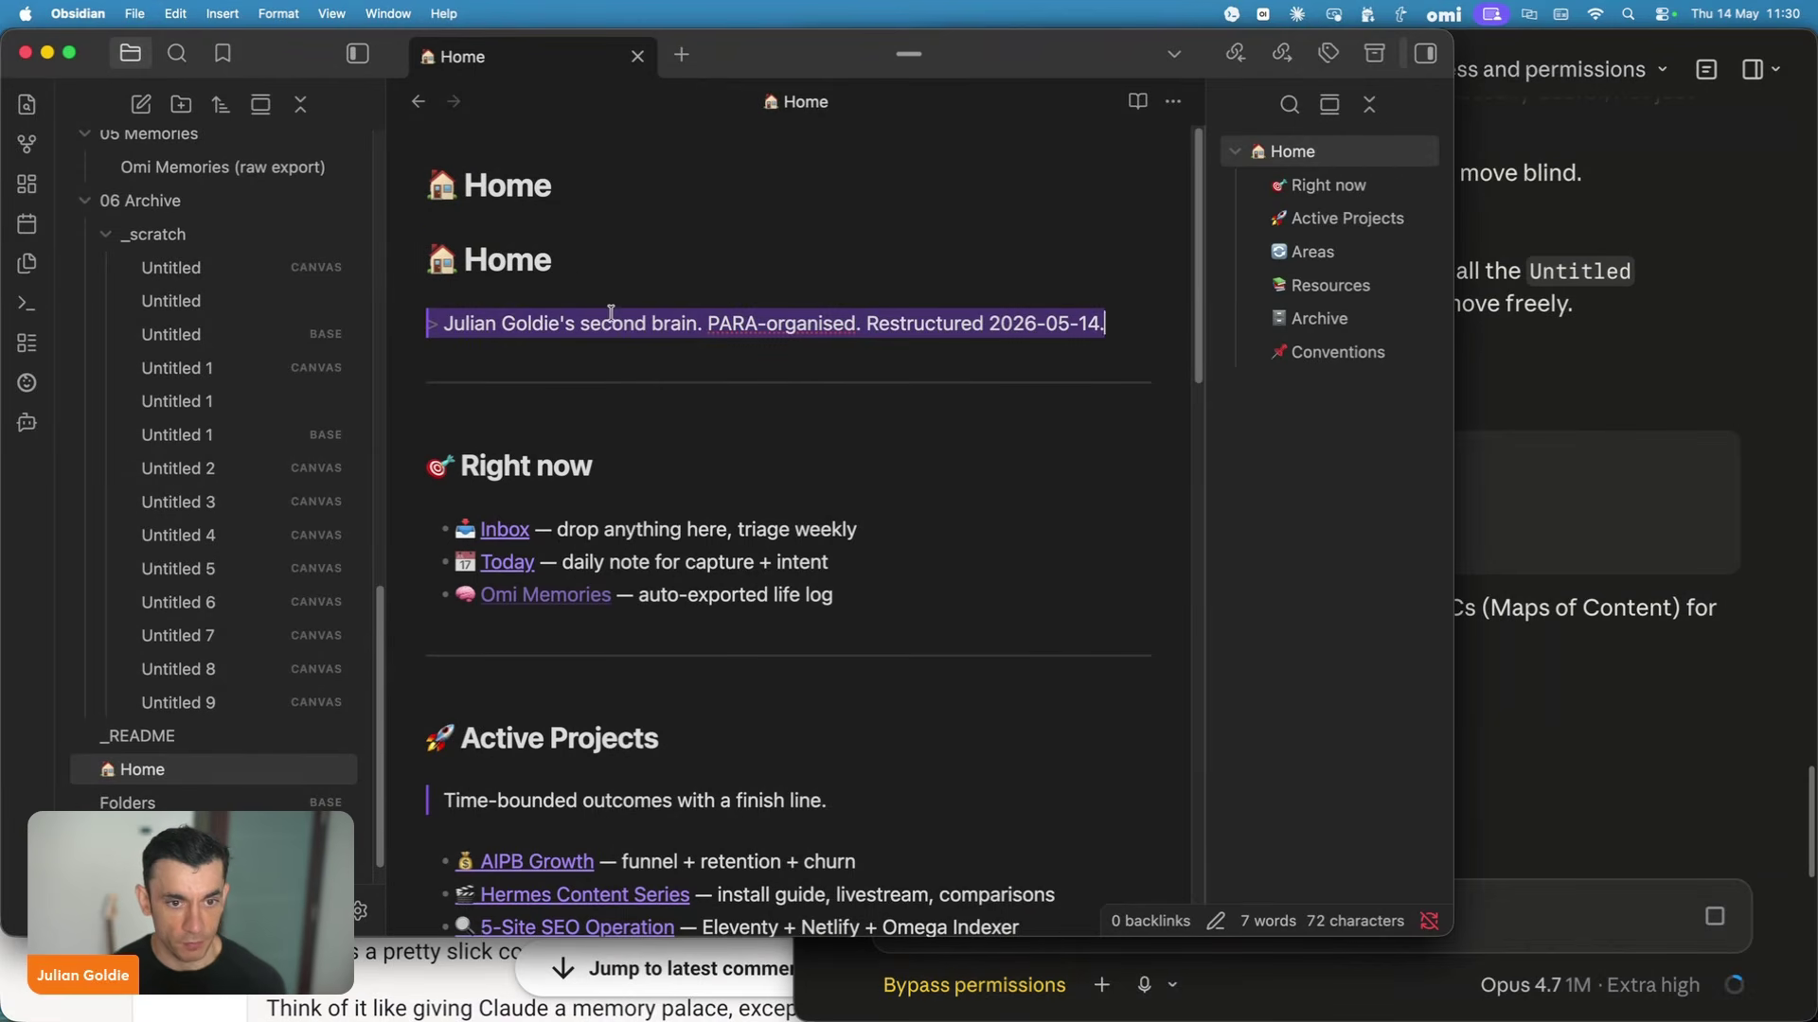
pyautogui.scroll(-2, 751, 331)
pyautogui.moveTo(1108, 215); pyautogui.dragTo(854, 206)
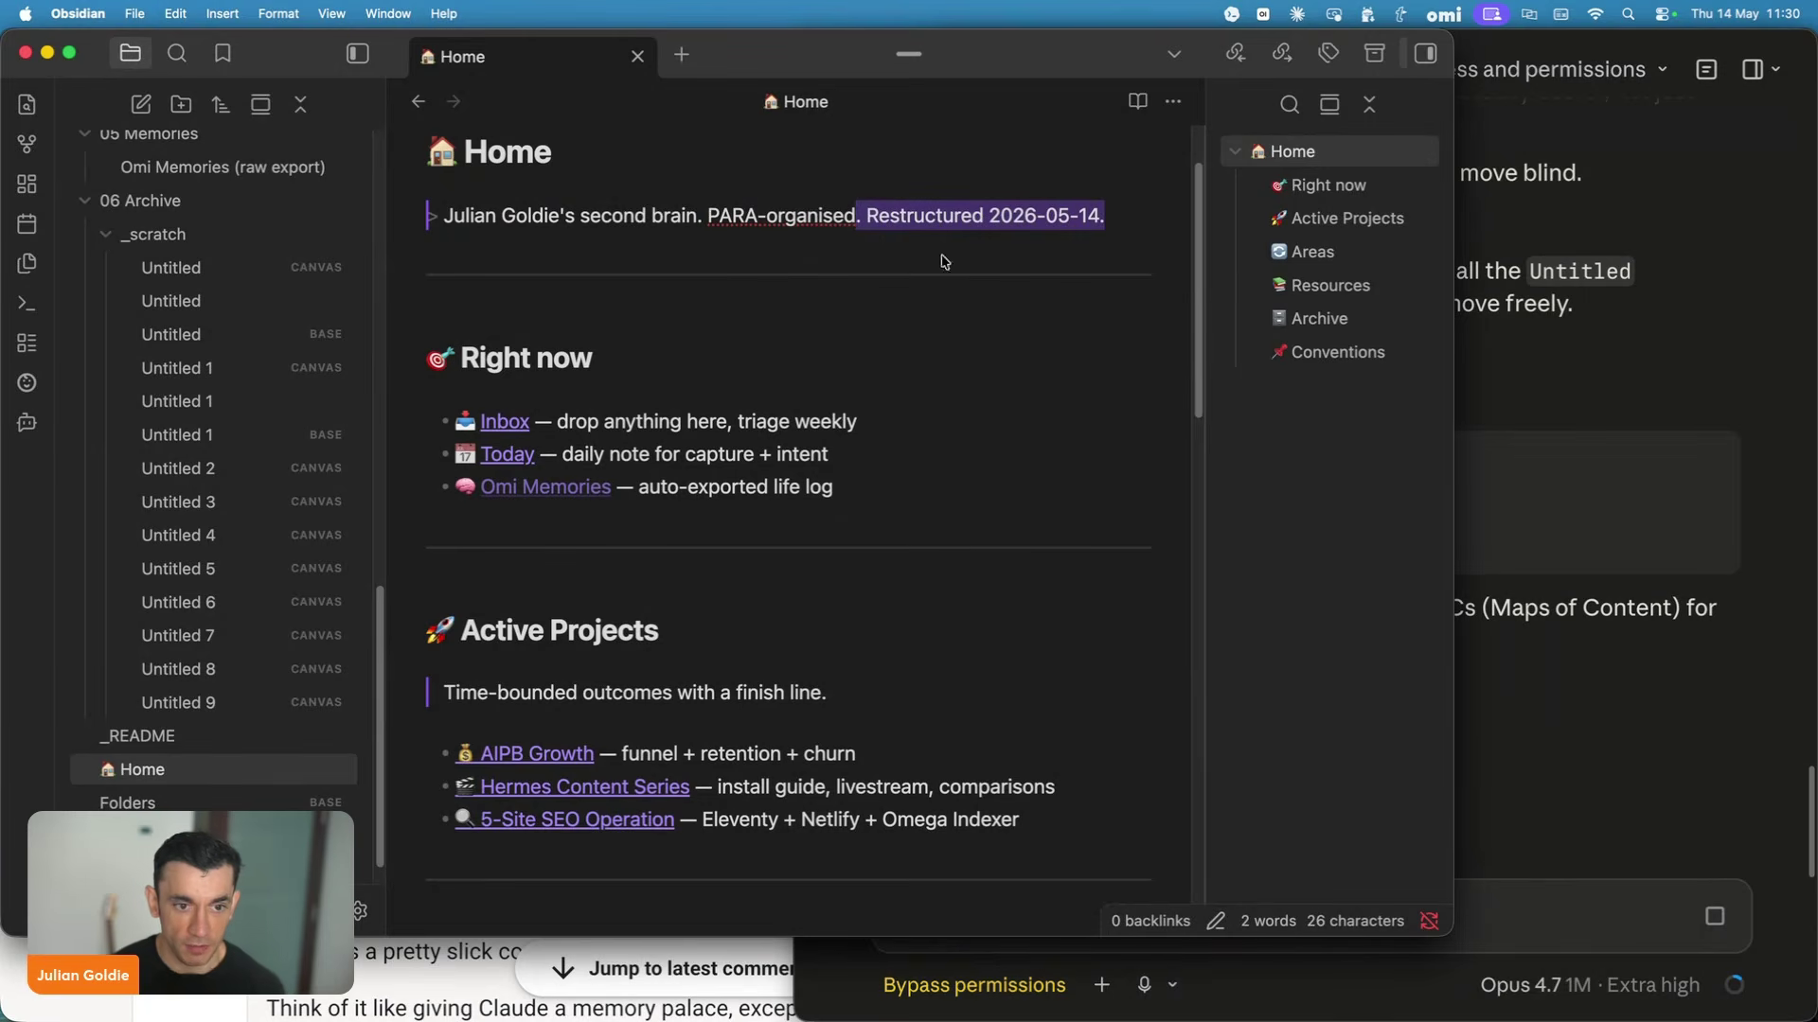
pyautogui.scroll(-1, 486, 418)
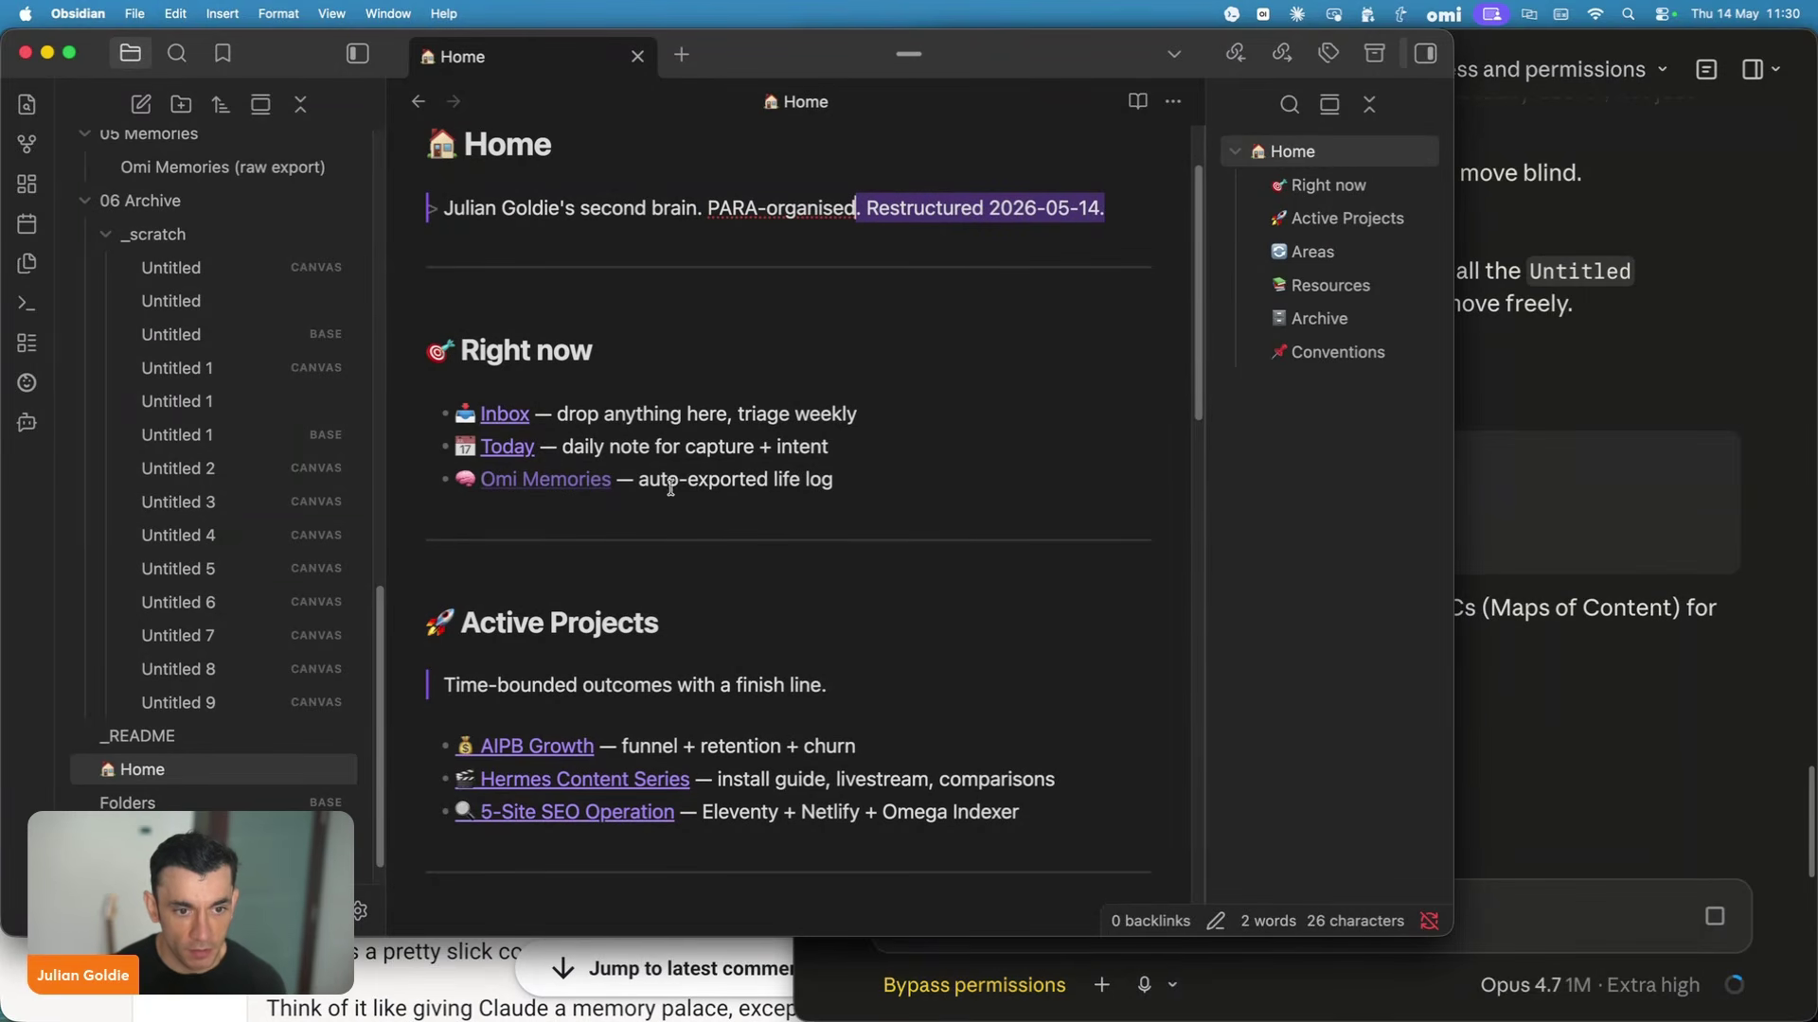
pyautogui.click(686, 483)
pyautogui.moveTo(474, 365); pyautogui.dragTo(888, 483)
pyautogui.click(846, 476)
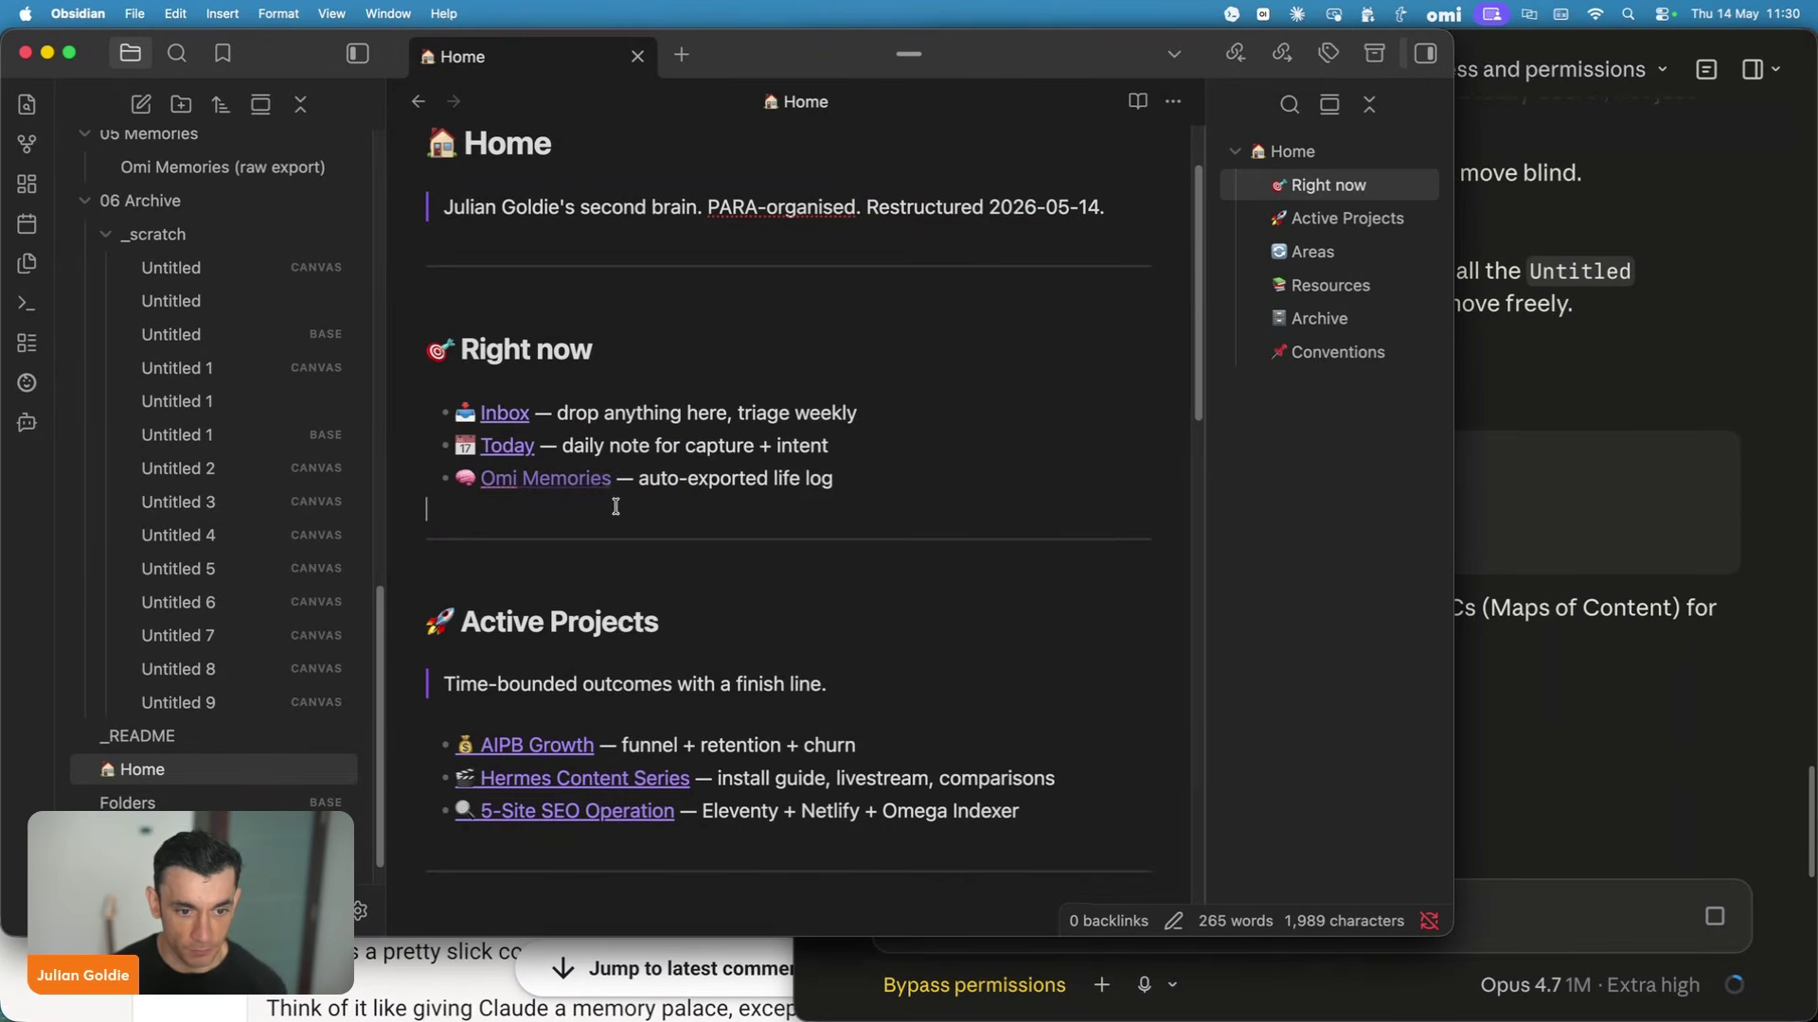
# Review the Home note's Active Projects, Areas, Resources and Archive sections alongside the vault's file list.
pyautogui.scroll(-3, 615, 505)
pyautogui.scroll(-4, 528, 460)
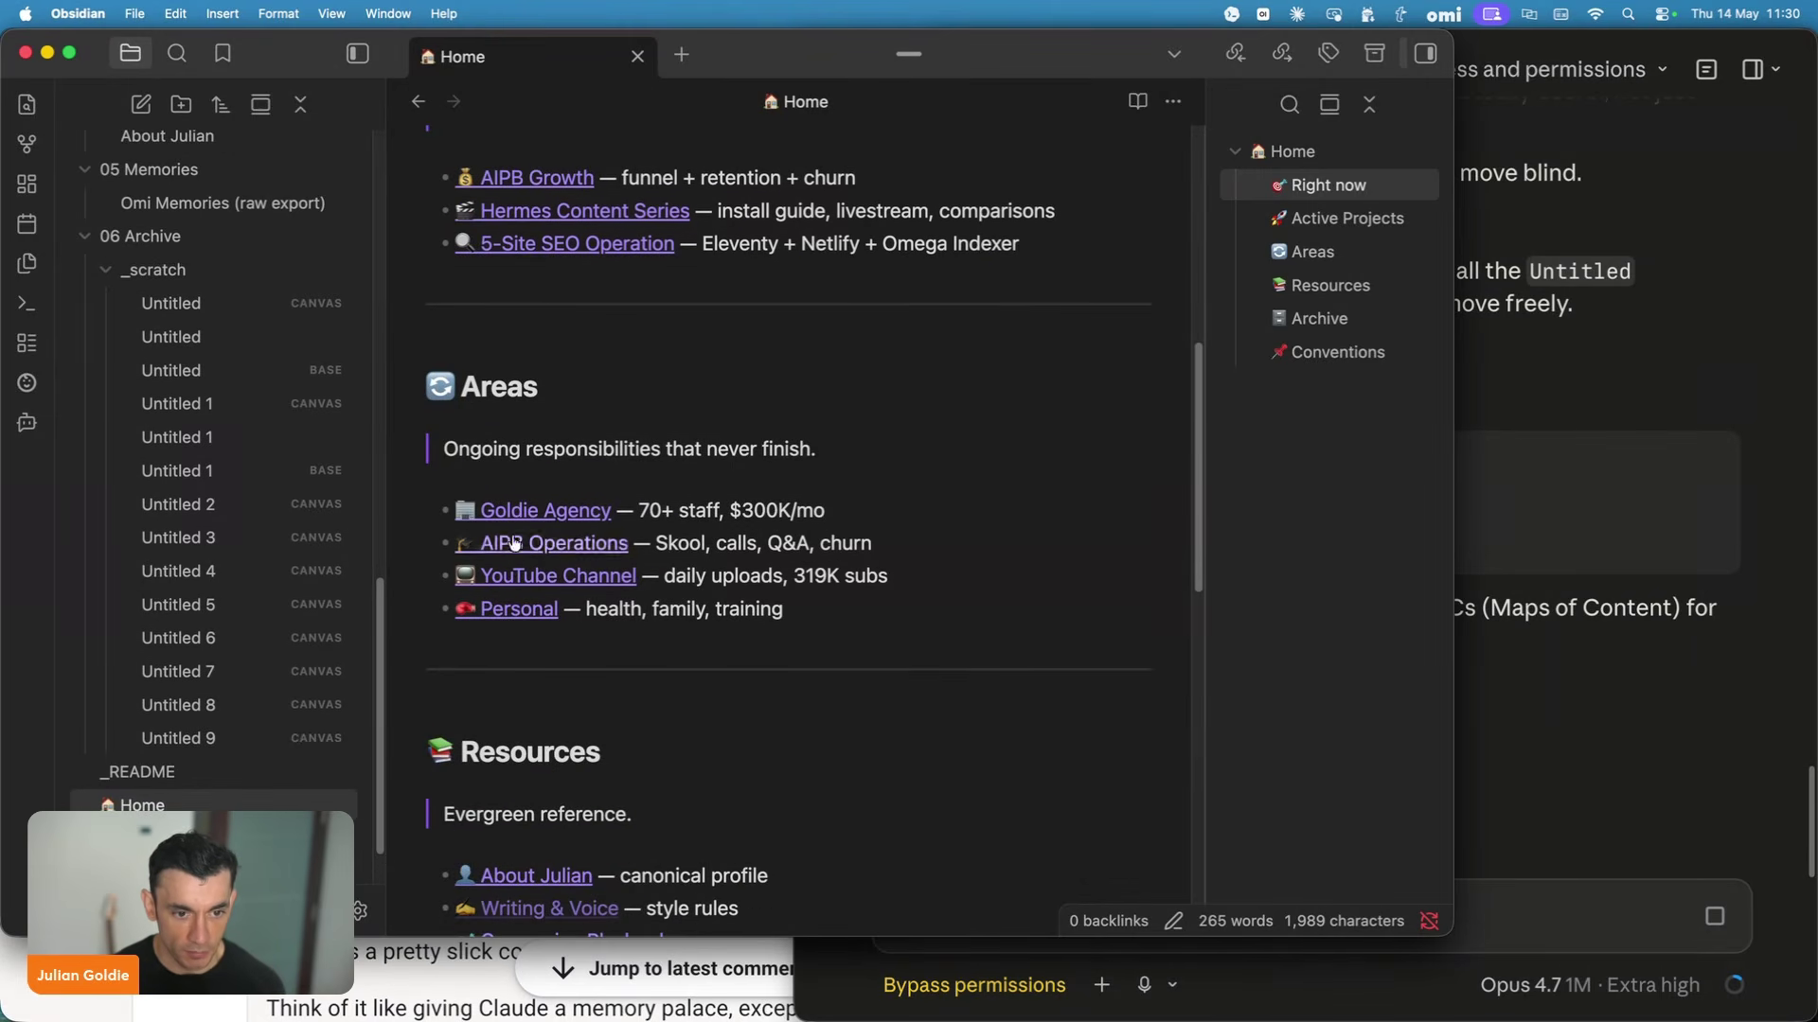
pyautogui.scroll(-5, 617, 497)
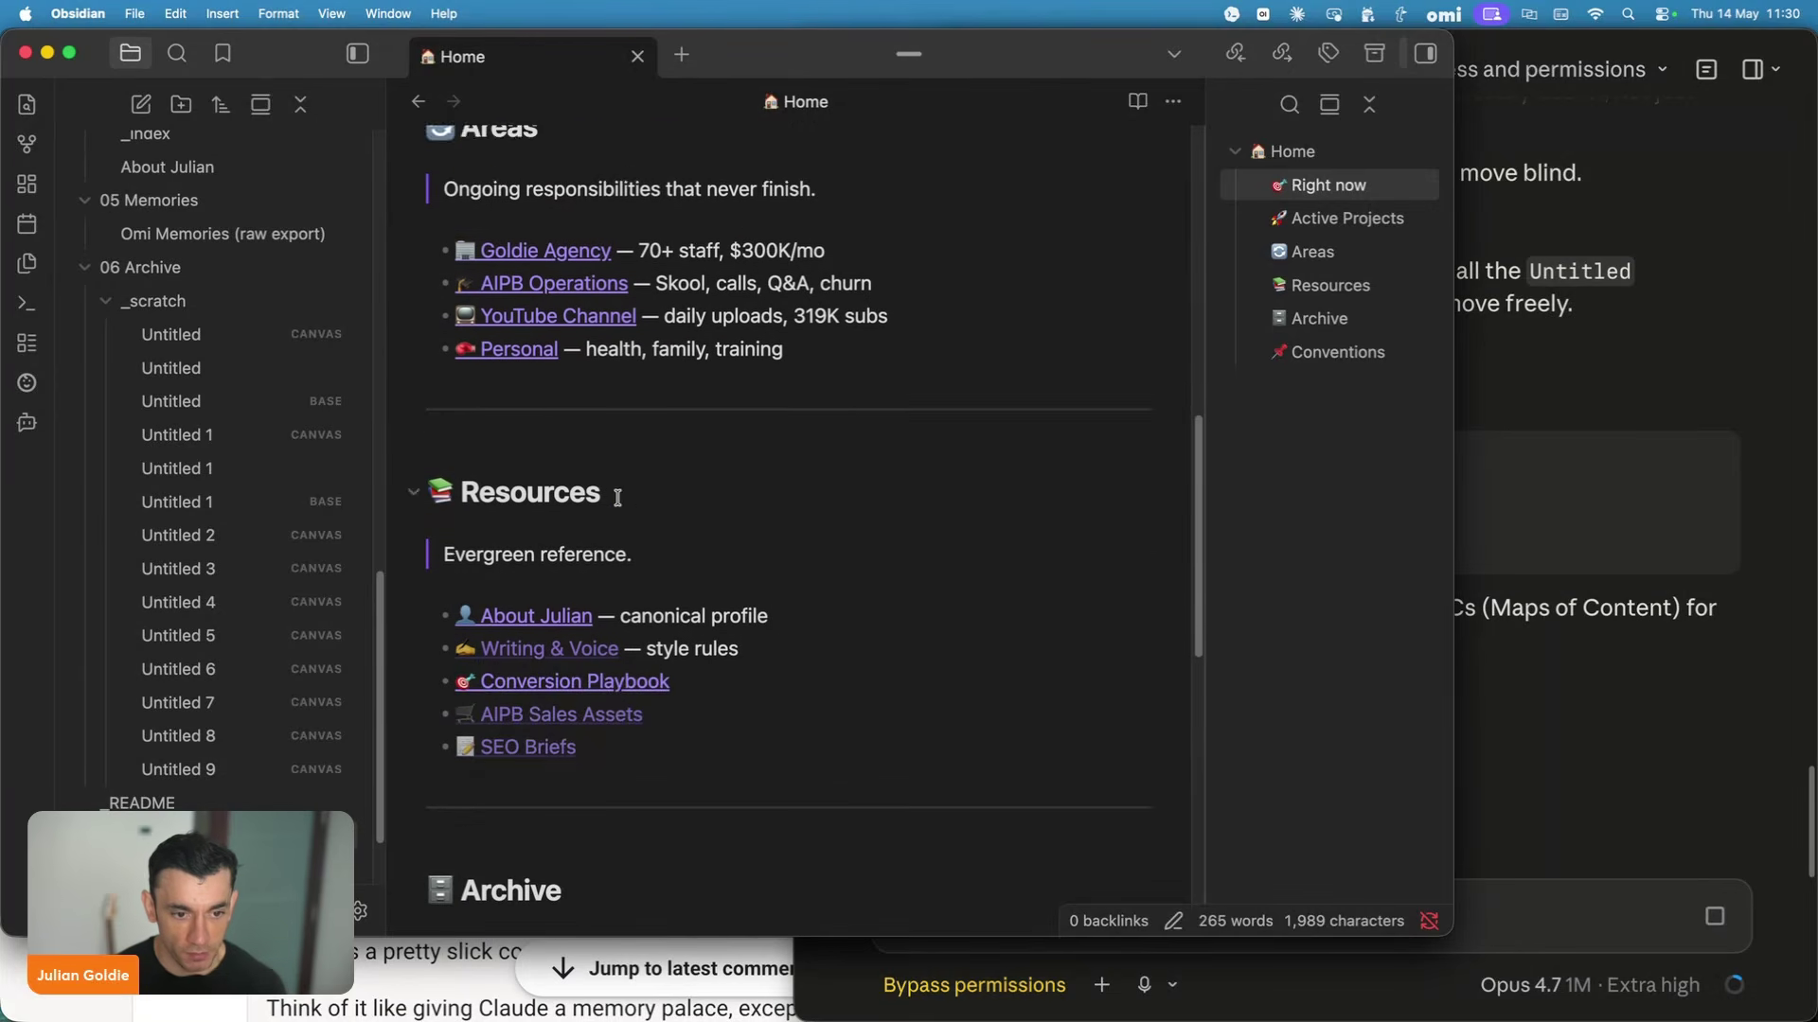
pyautogui.scroll(10, 218, 236)
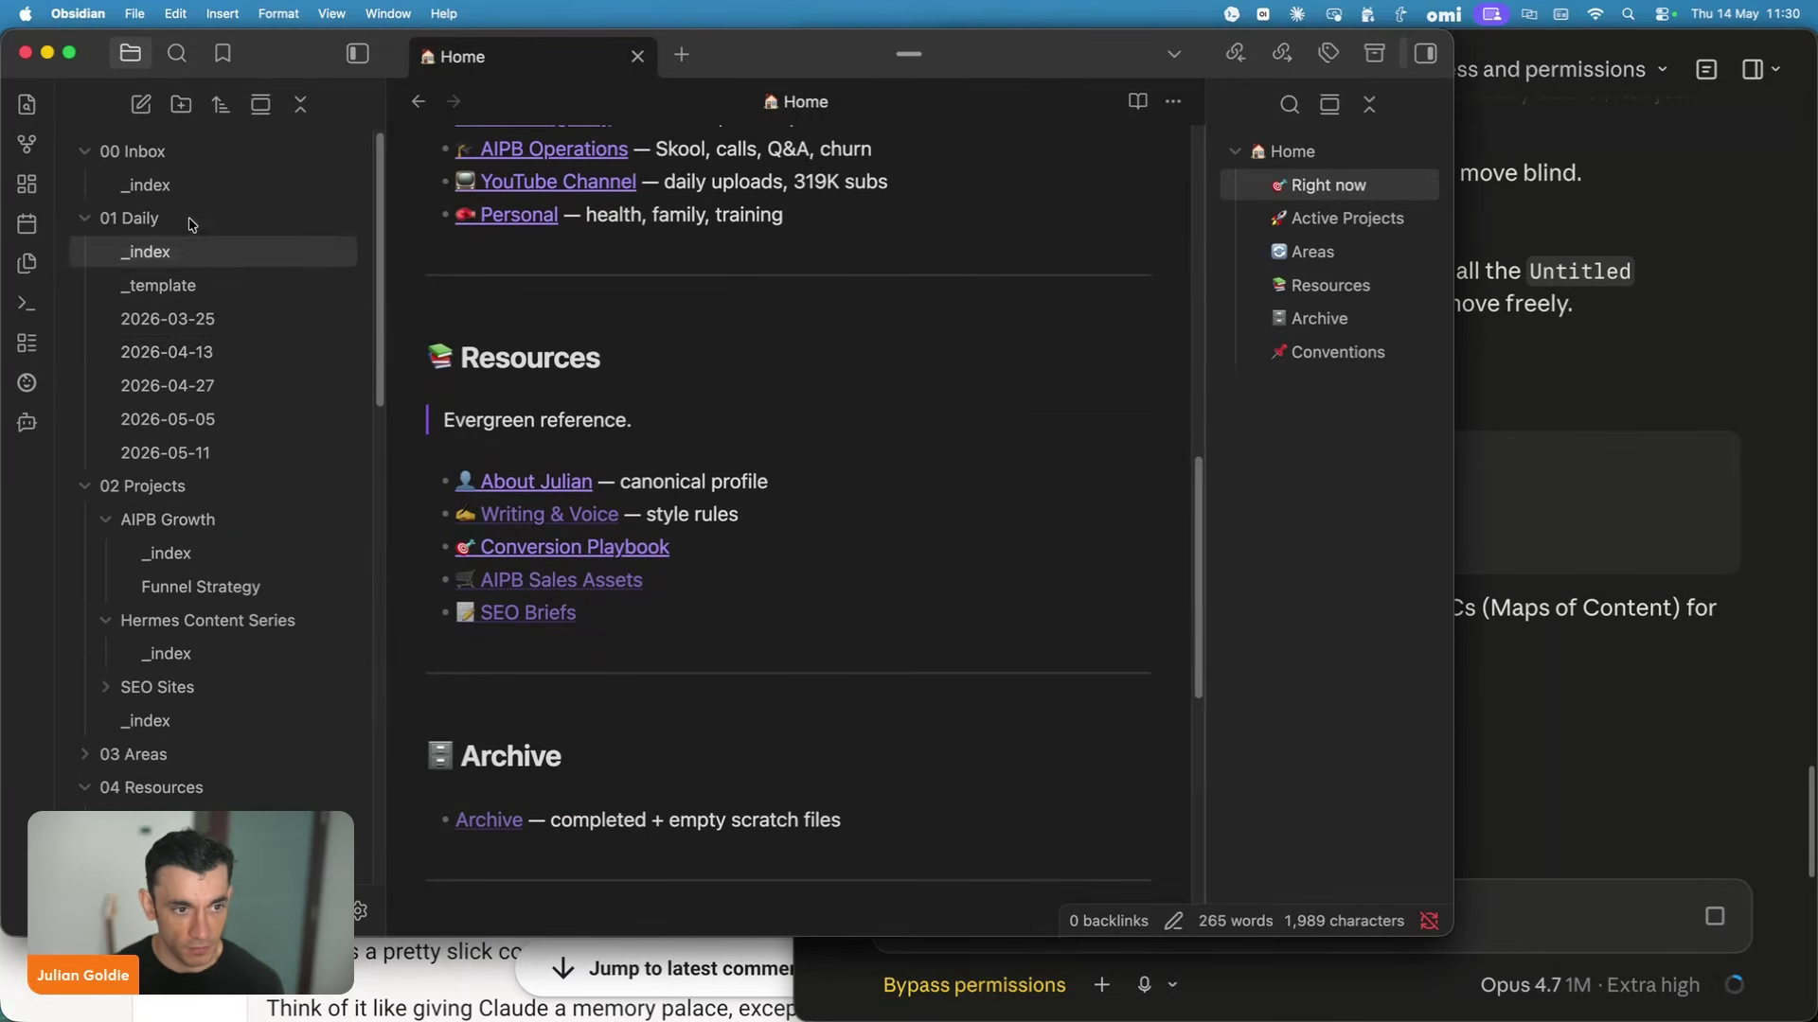
pyautogui.scroll(-1, 657, 528)
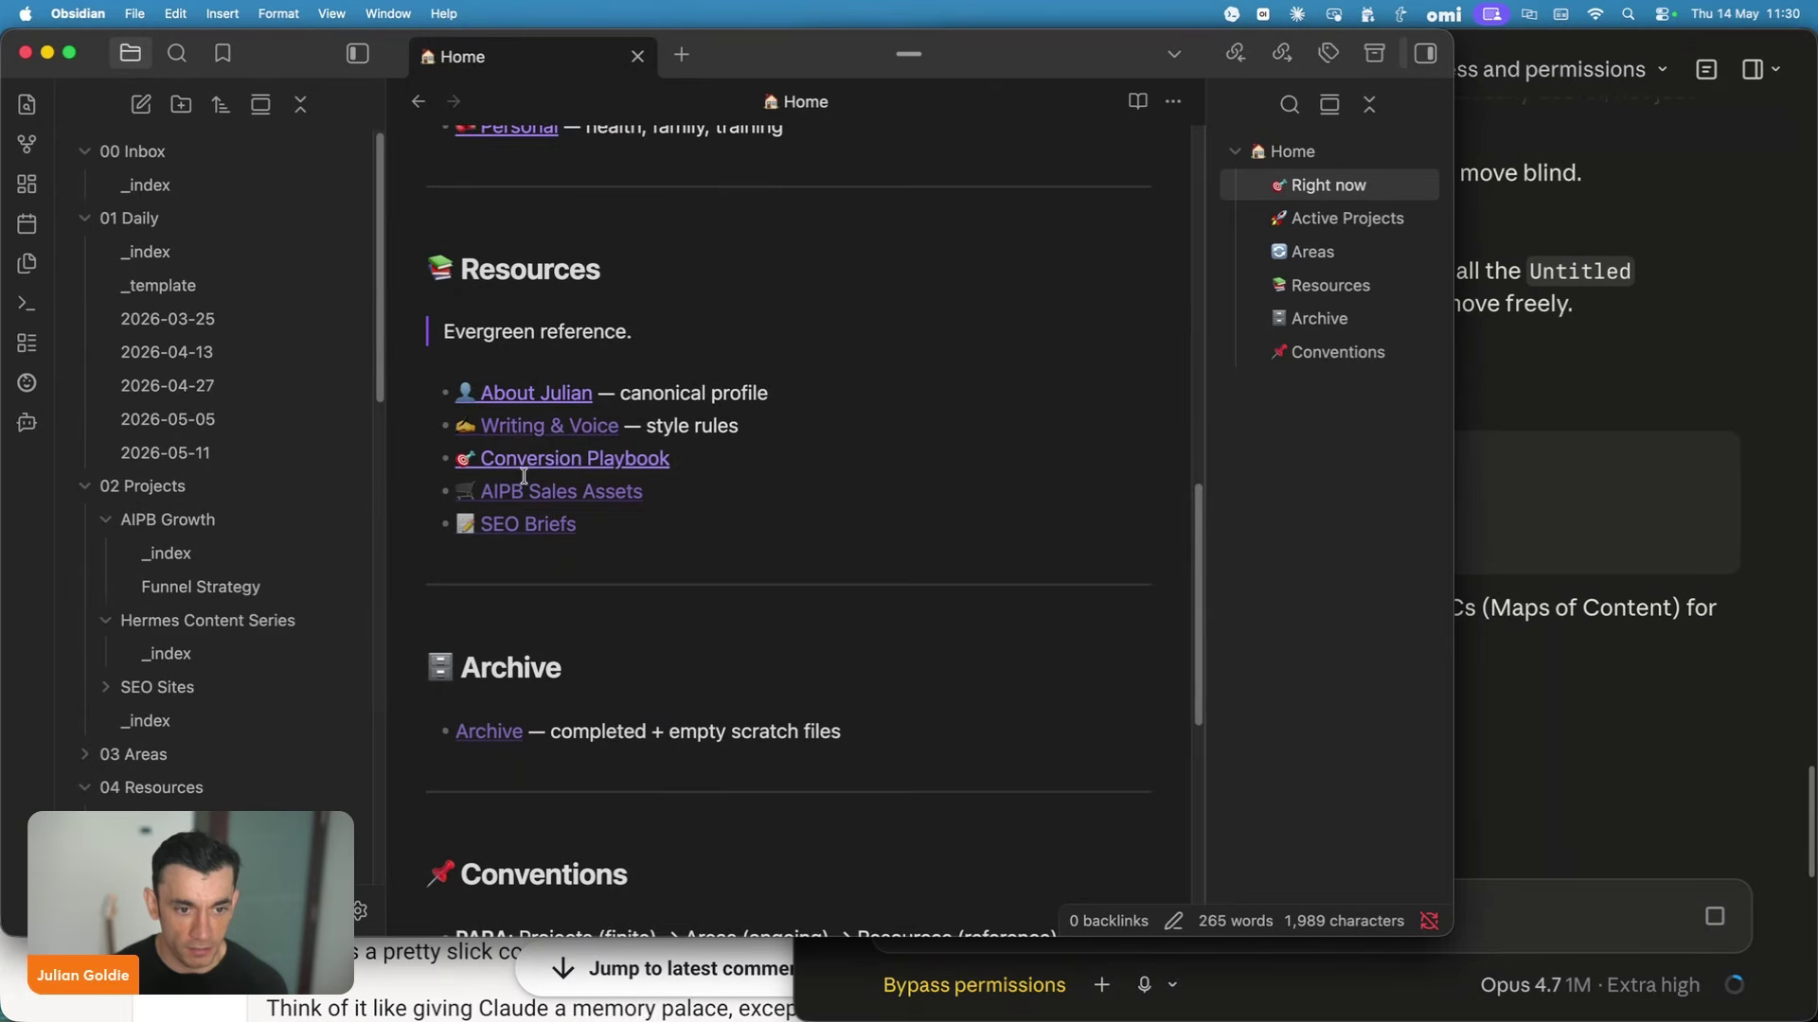
pyautogui.scroll(-1, 530, 512)
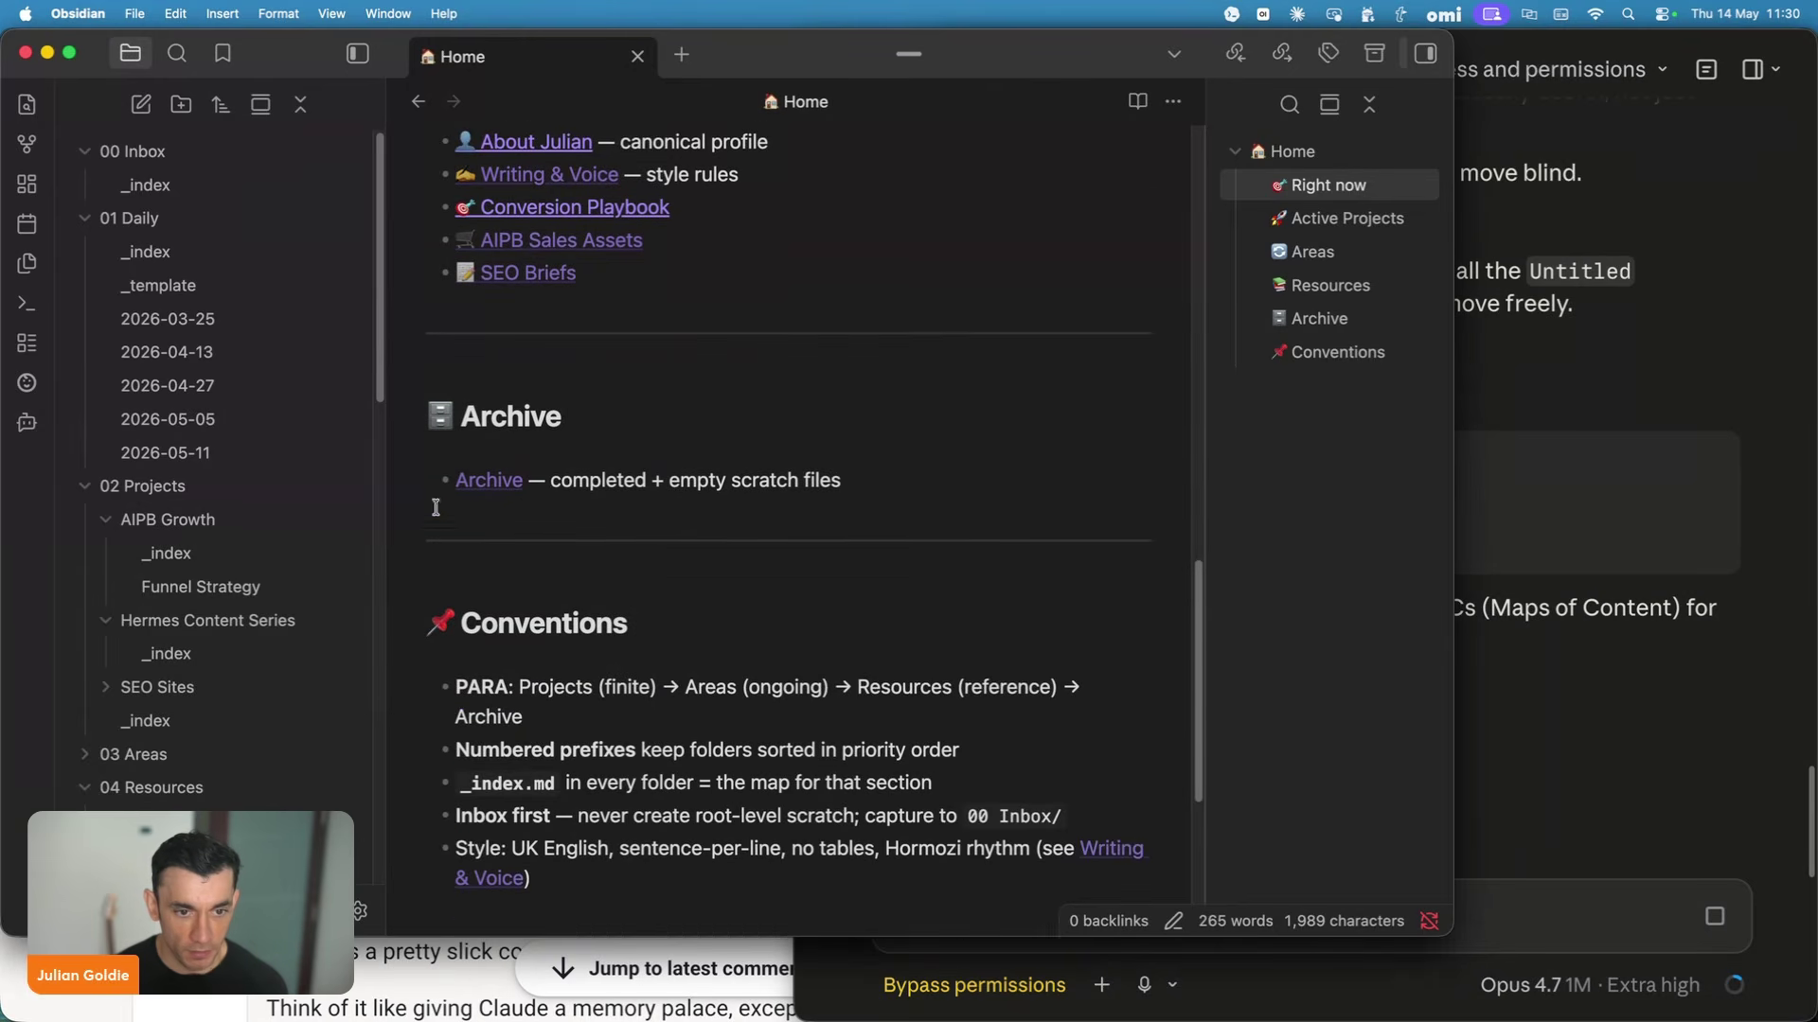
# Read the Home note's Conventions section on PARA, numbered prefixes, index files and the inbox-first rule.
pyautogui.scroll(-5, 486, 344)
pyautogui.click(483, 382)
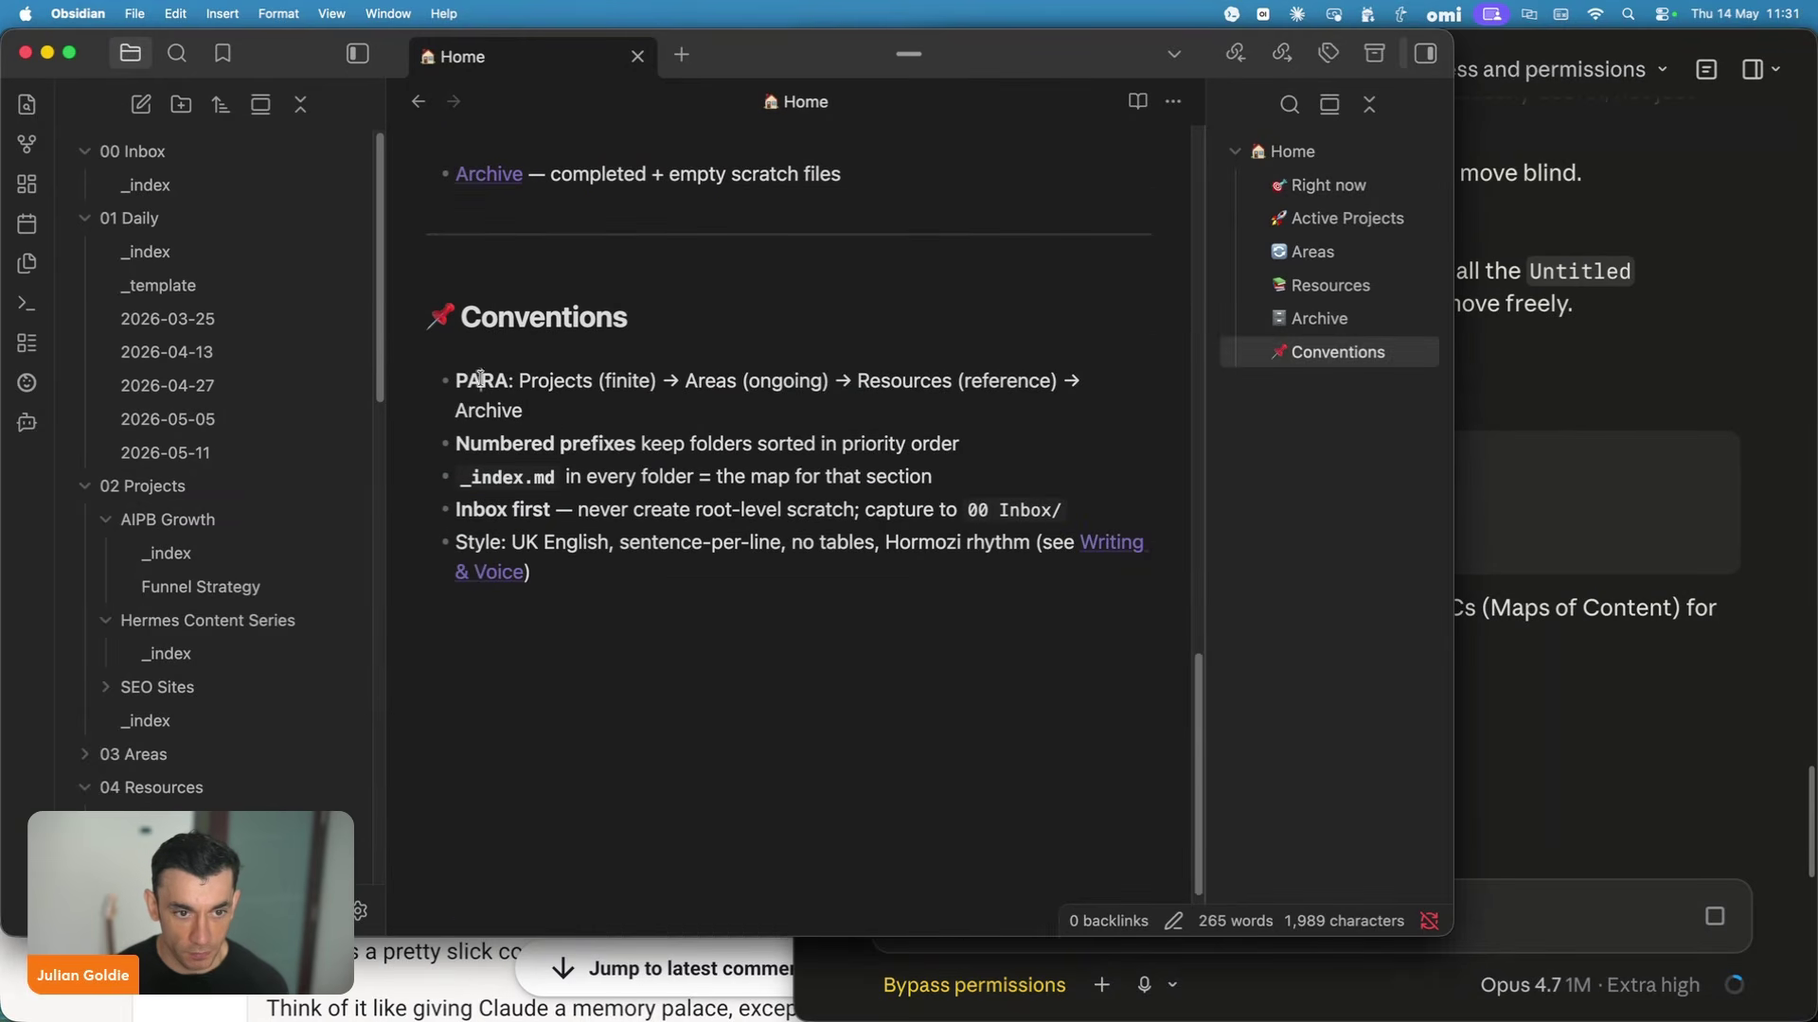
pyautogui.doubleClick(488, 383)
pyautogui.click(602, 388)
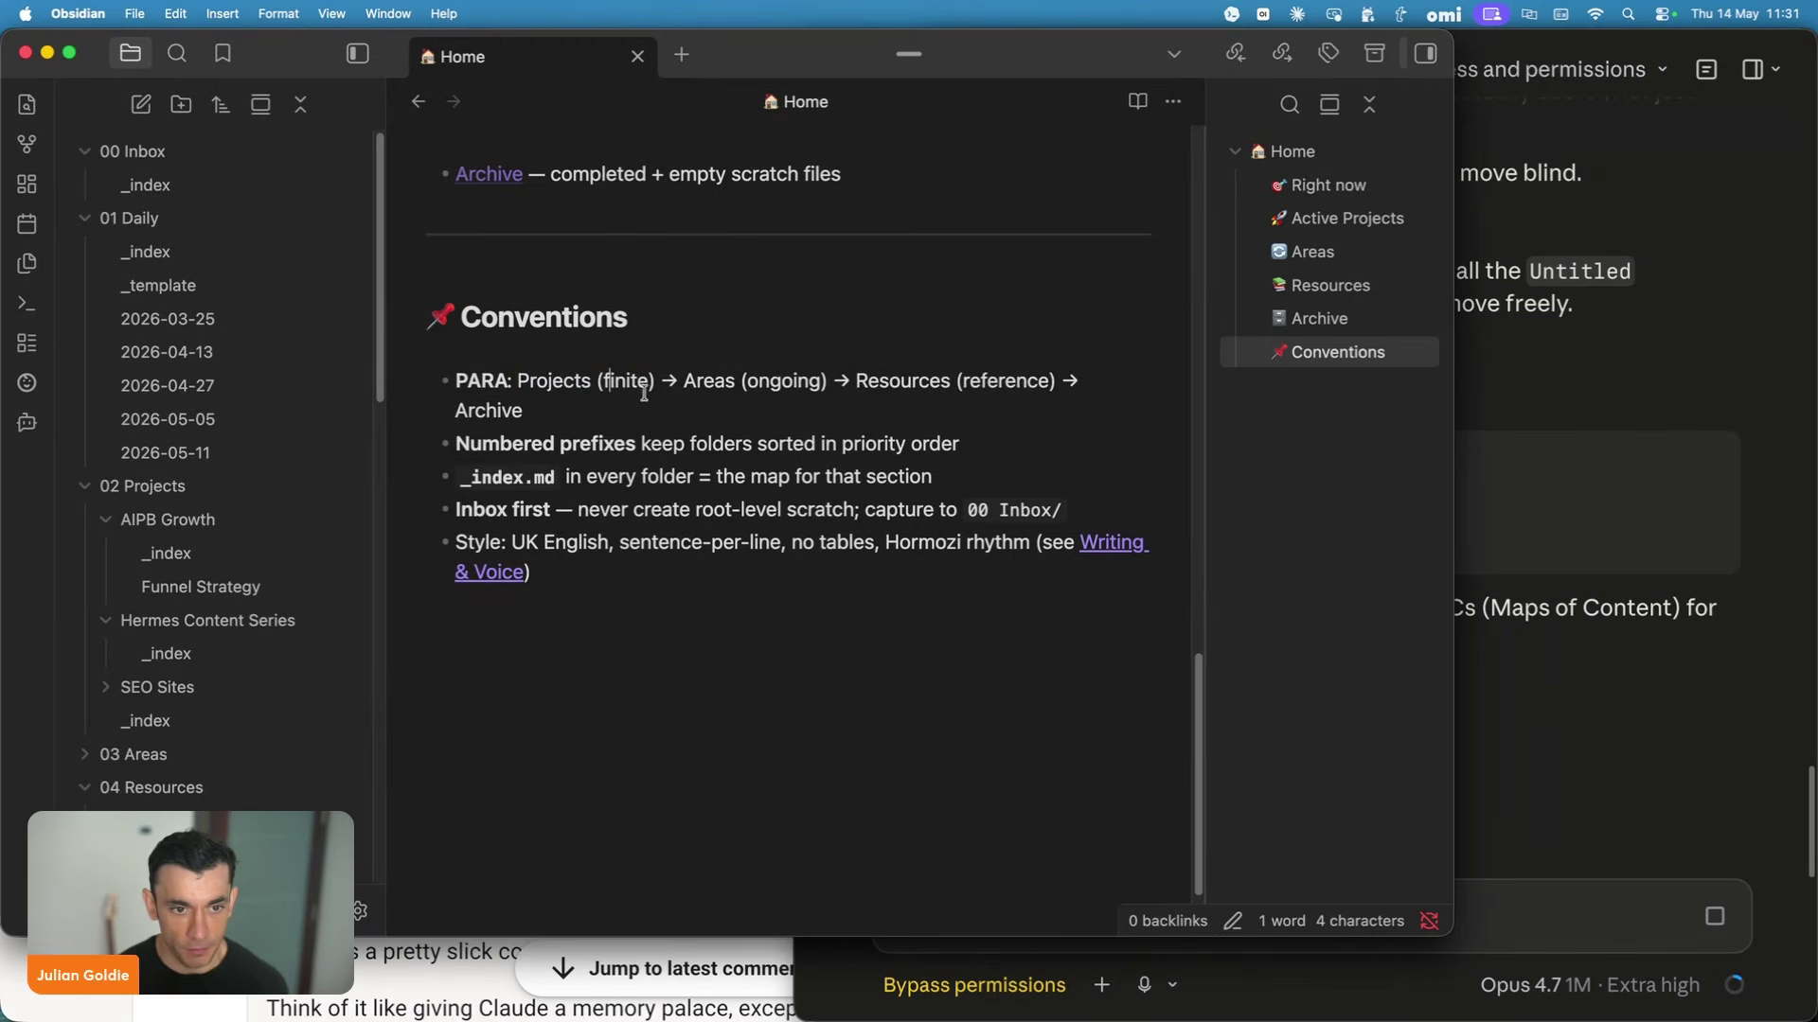
pyautogui.tripleClick(591, 443)
pyautogui.click(605, 526)
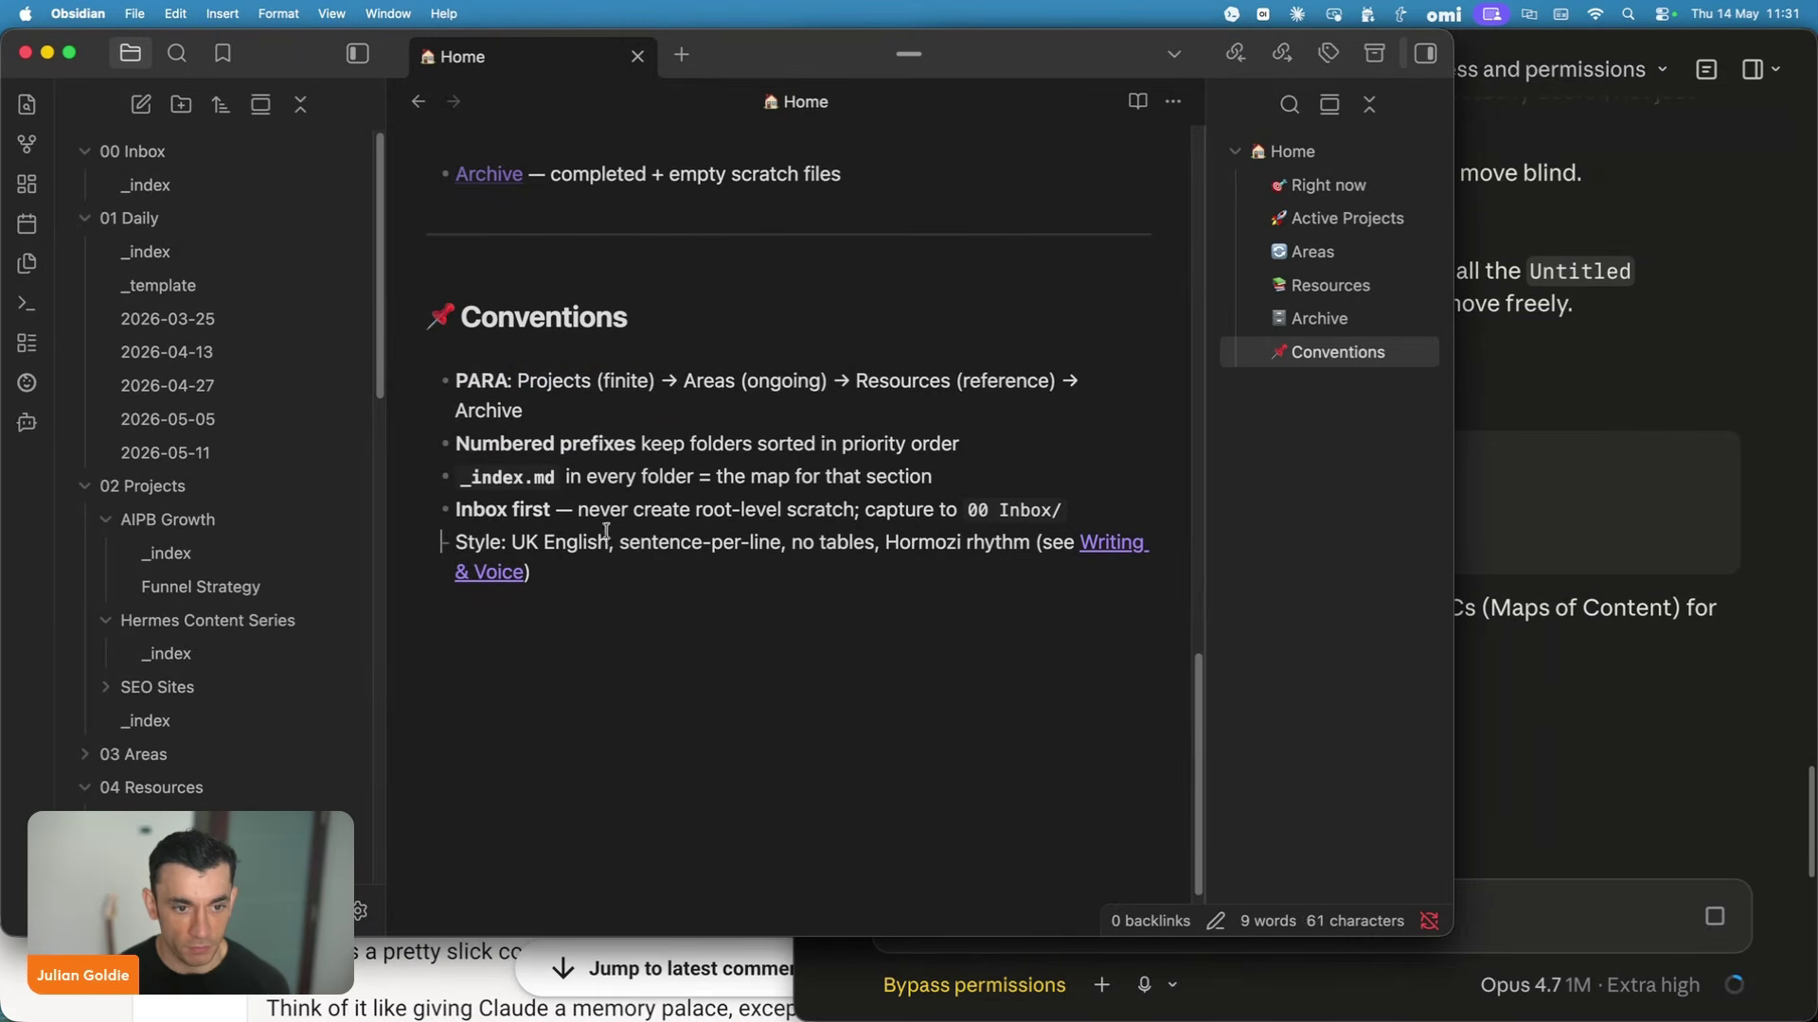
# Open the Folders base, then read the _README note's vault structure, rules of the road, filing table and style guidance.
pyautogui.scroll(-10, 171, 663)
pyautogui.click(169, 771)
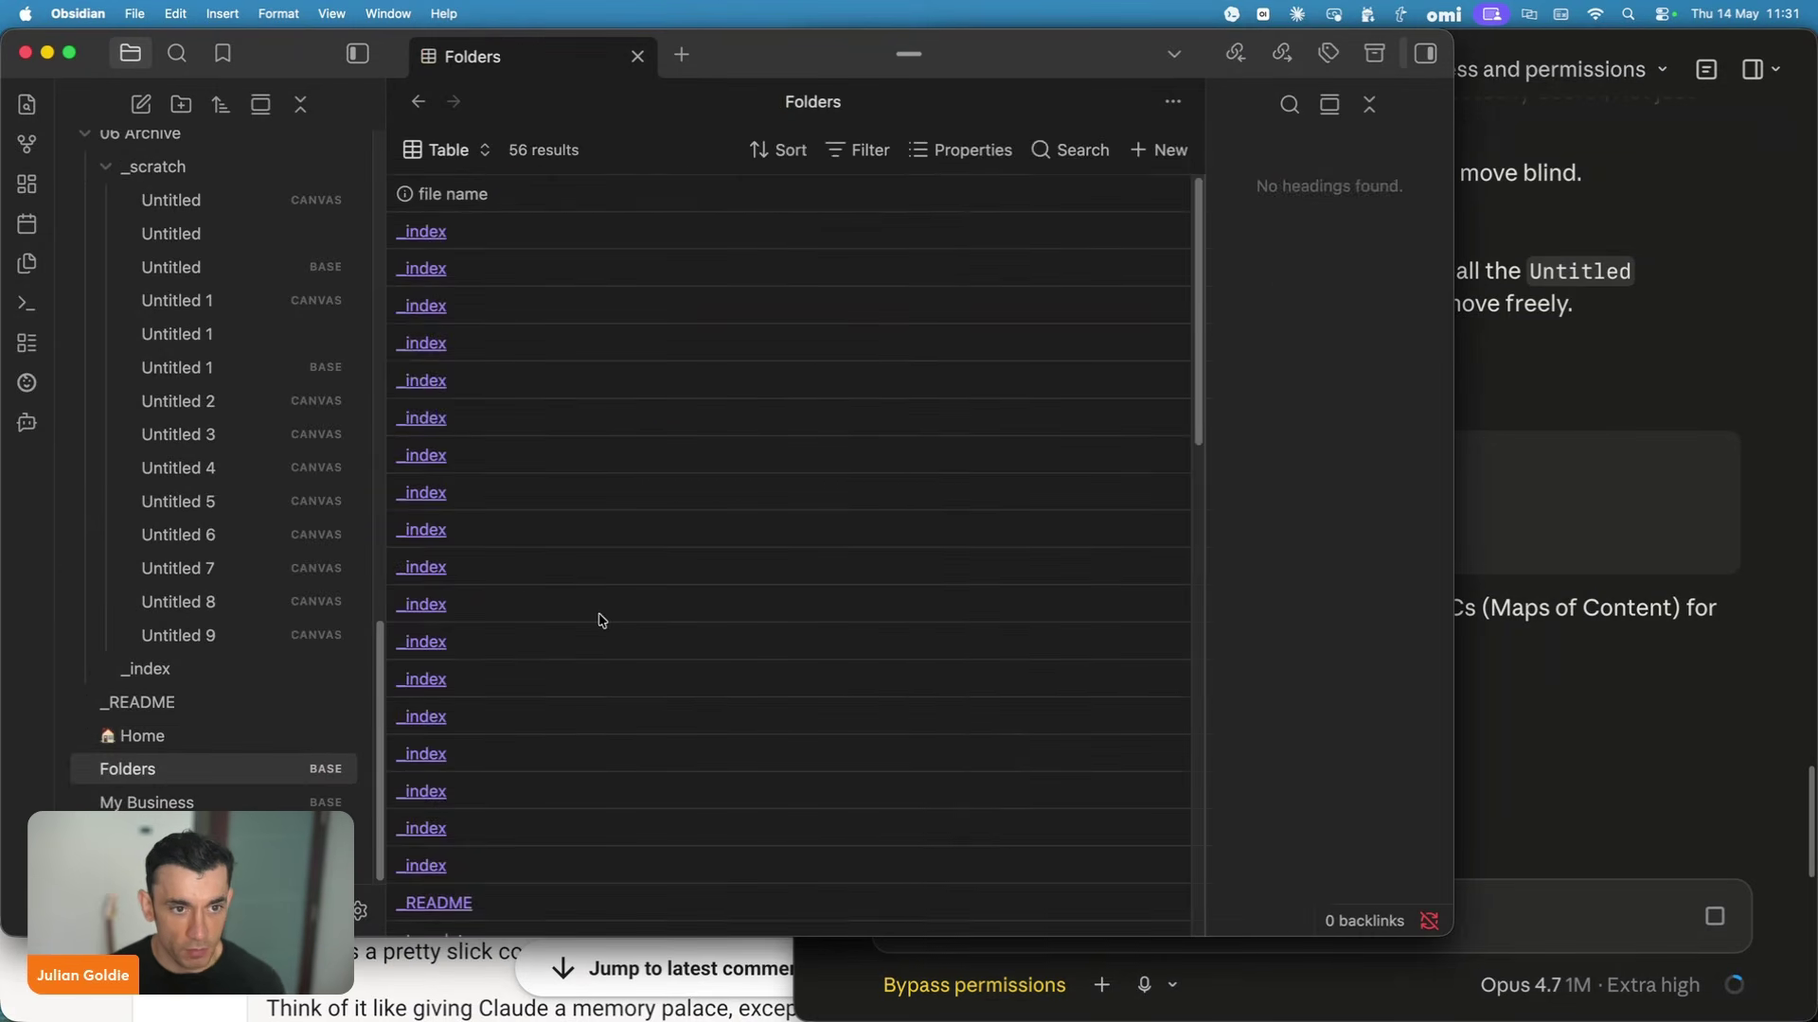
pyautogui.click(152, 710)
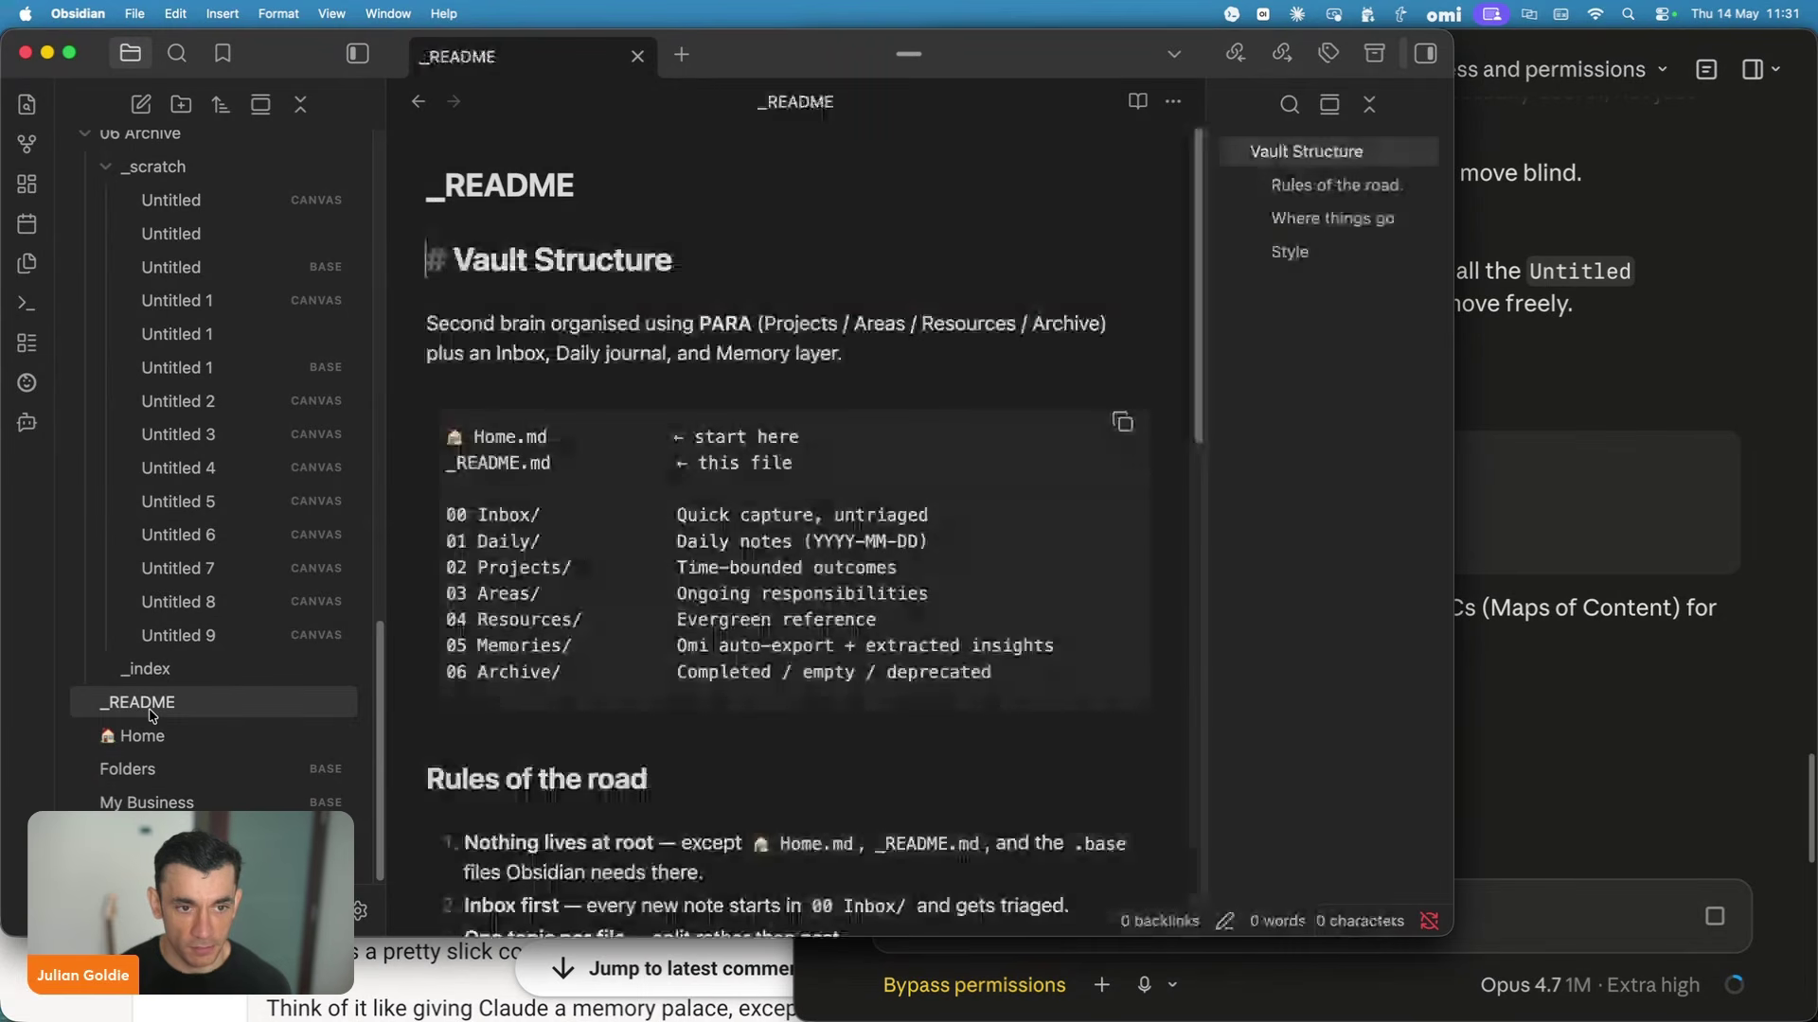
pyautogui.scroll(-5, 663, 474)
pyautogui.moveTo(426, 346); pyautogui.dragTo(907, 718)
pyautogui.scroll(-5, 544, 544)
pyautogui.moveTo(545, 544); pyautogui.dragTo(875, 589)
pyautogui.scroll(-4, 800, 559)
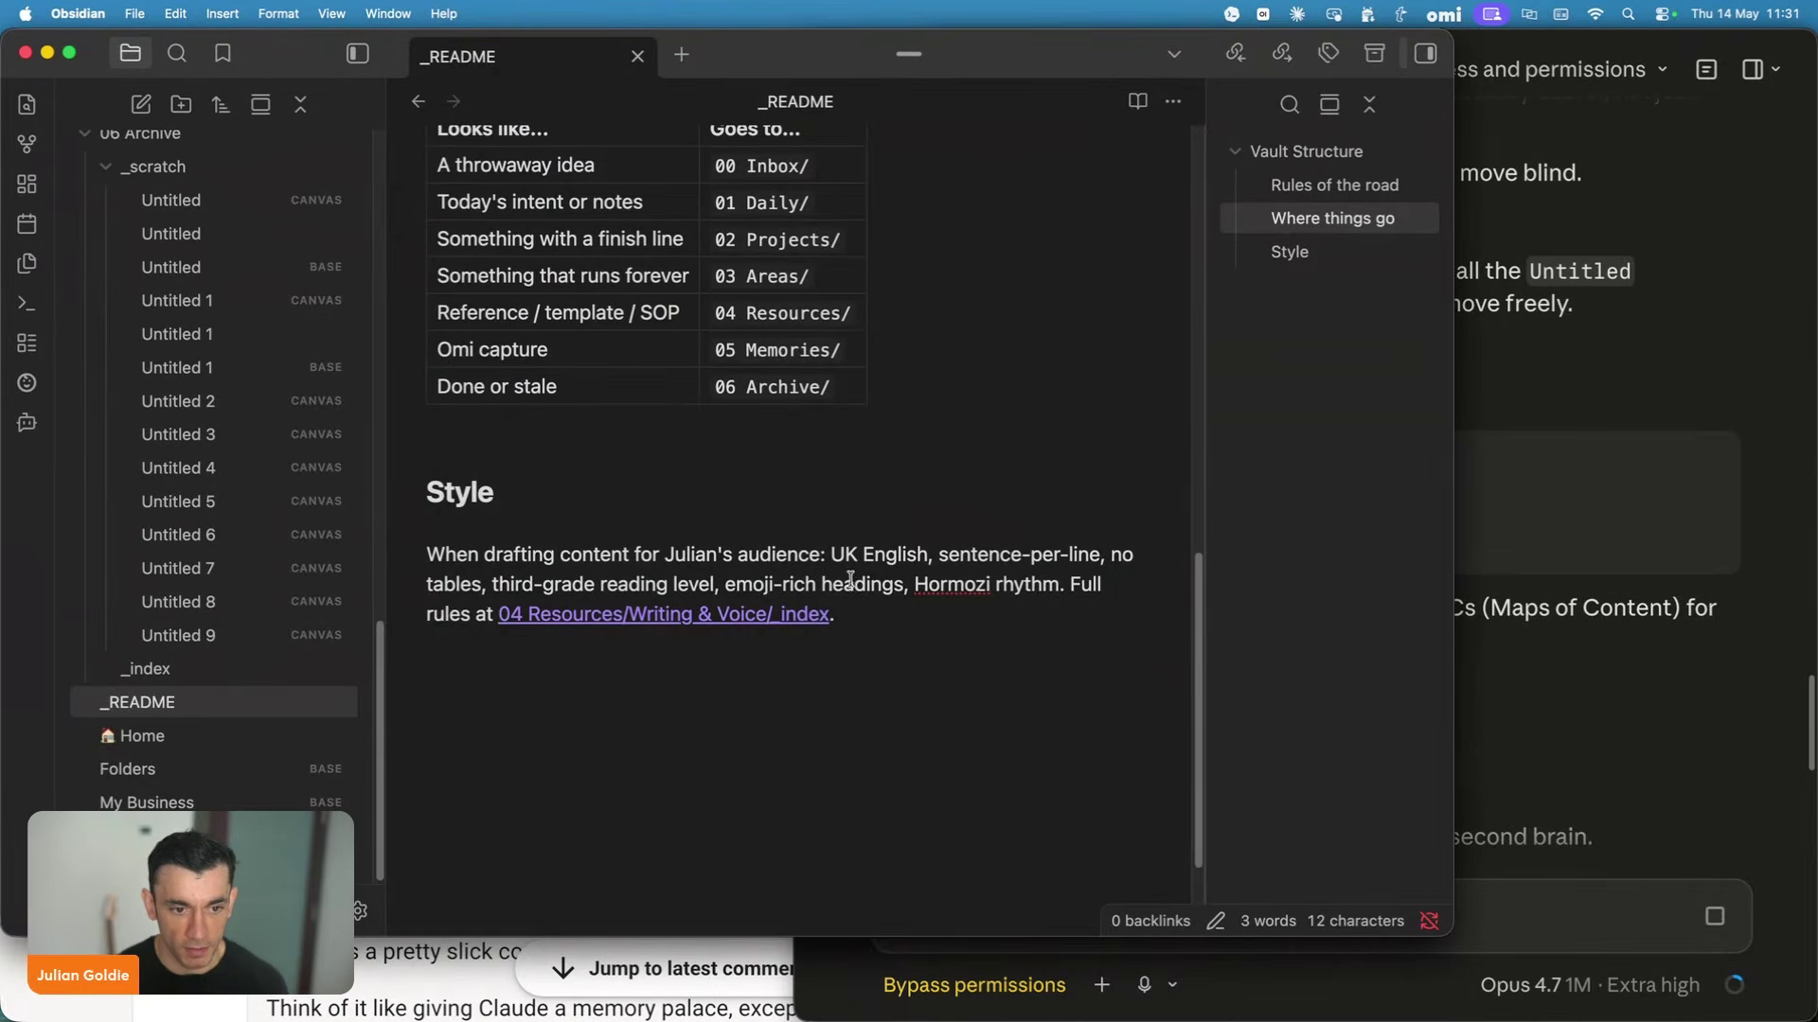
pyautogui.scroll(12, 852, 568)
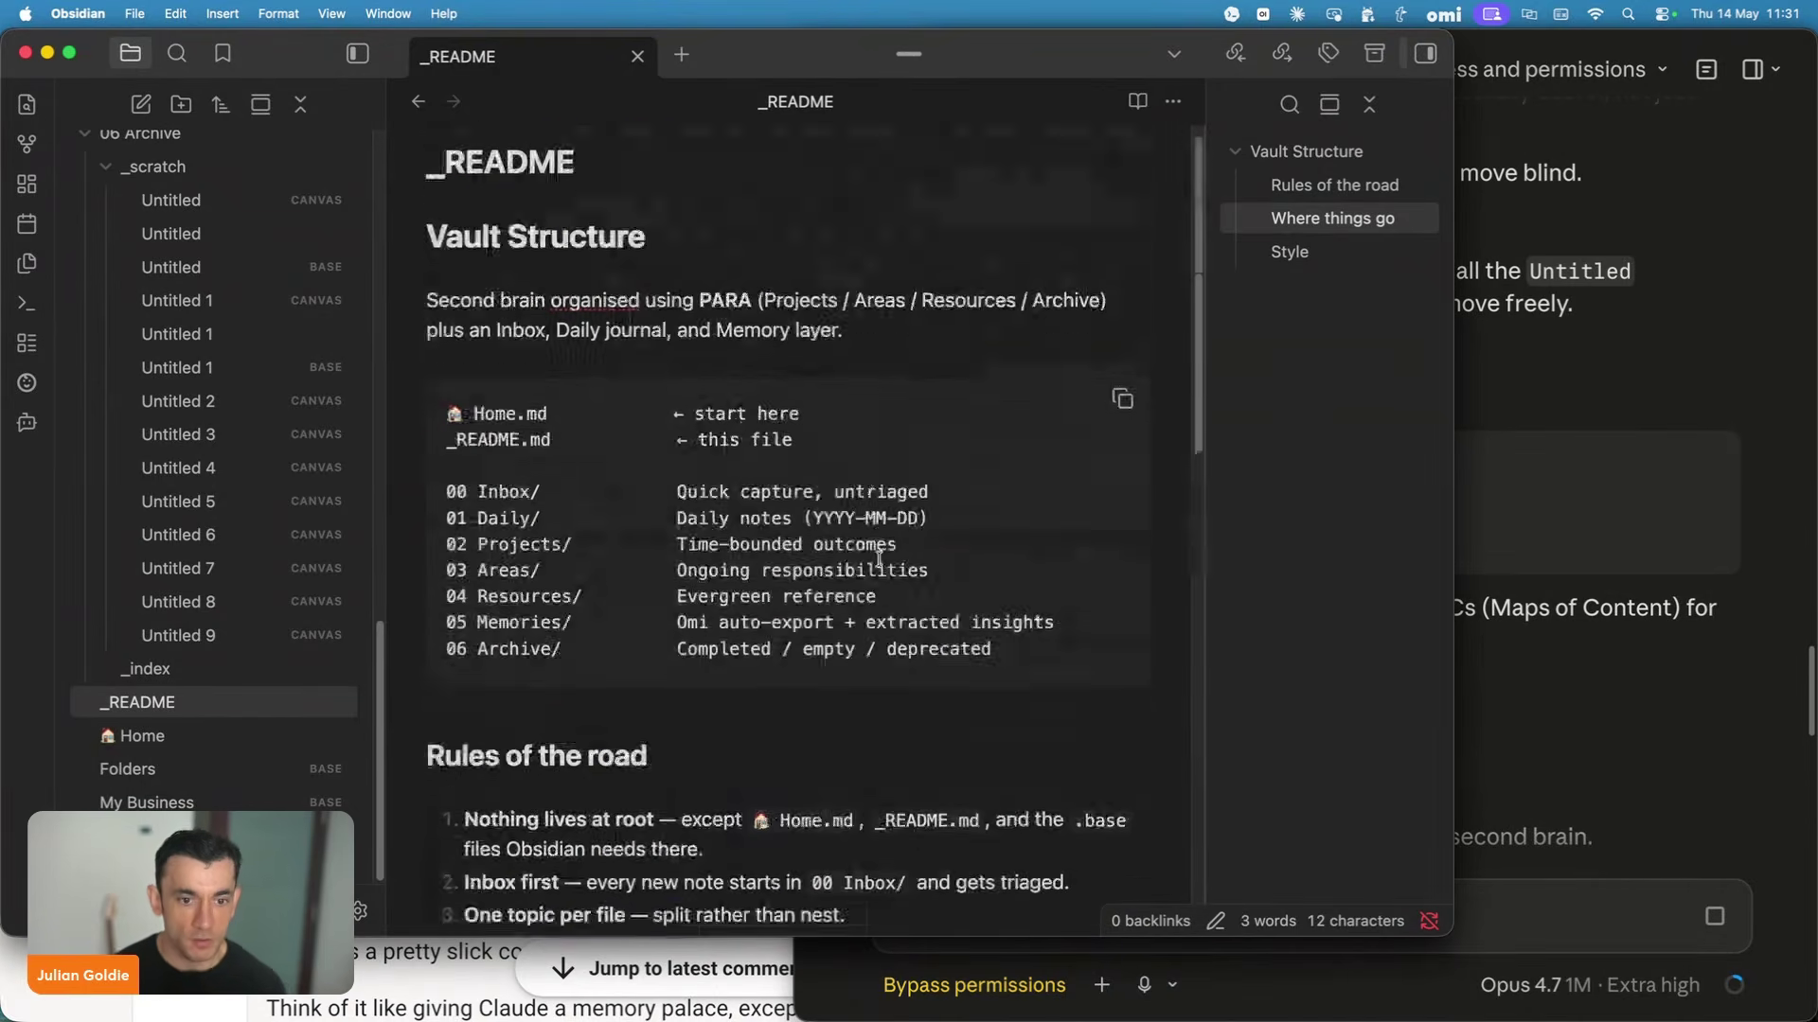
# Finish reading the _README note, then switch to Claude, maximise its window and review the vault restructure summary, including What's still raw.
pyautogui.scroll(-3, 904, 465)
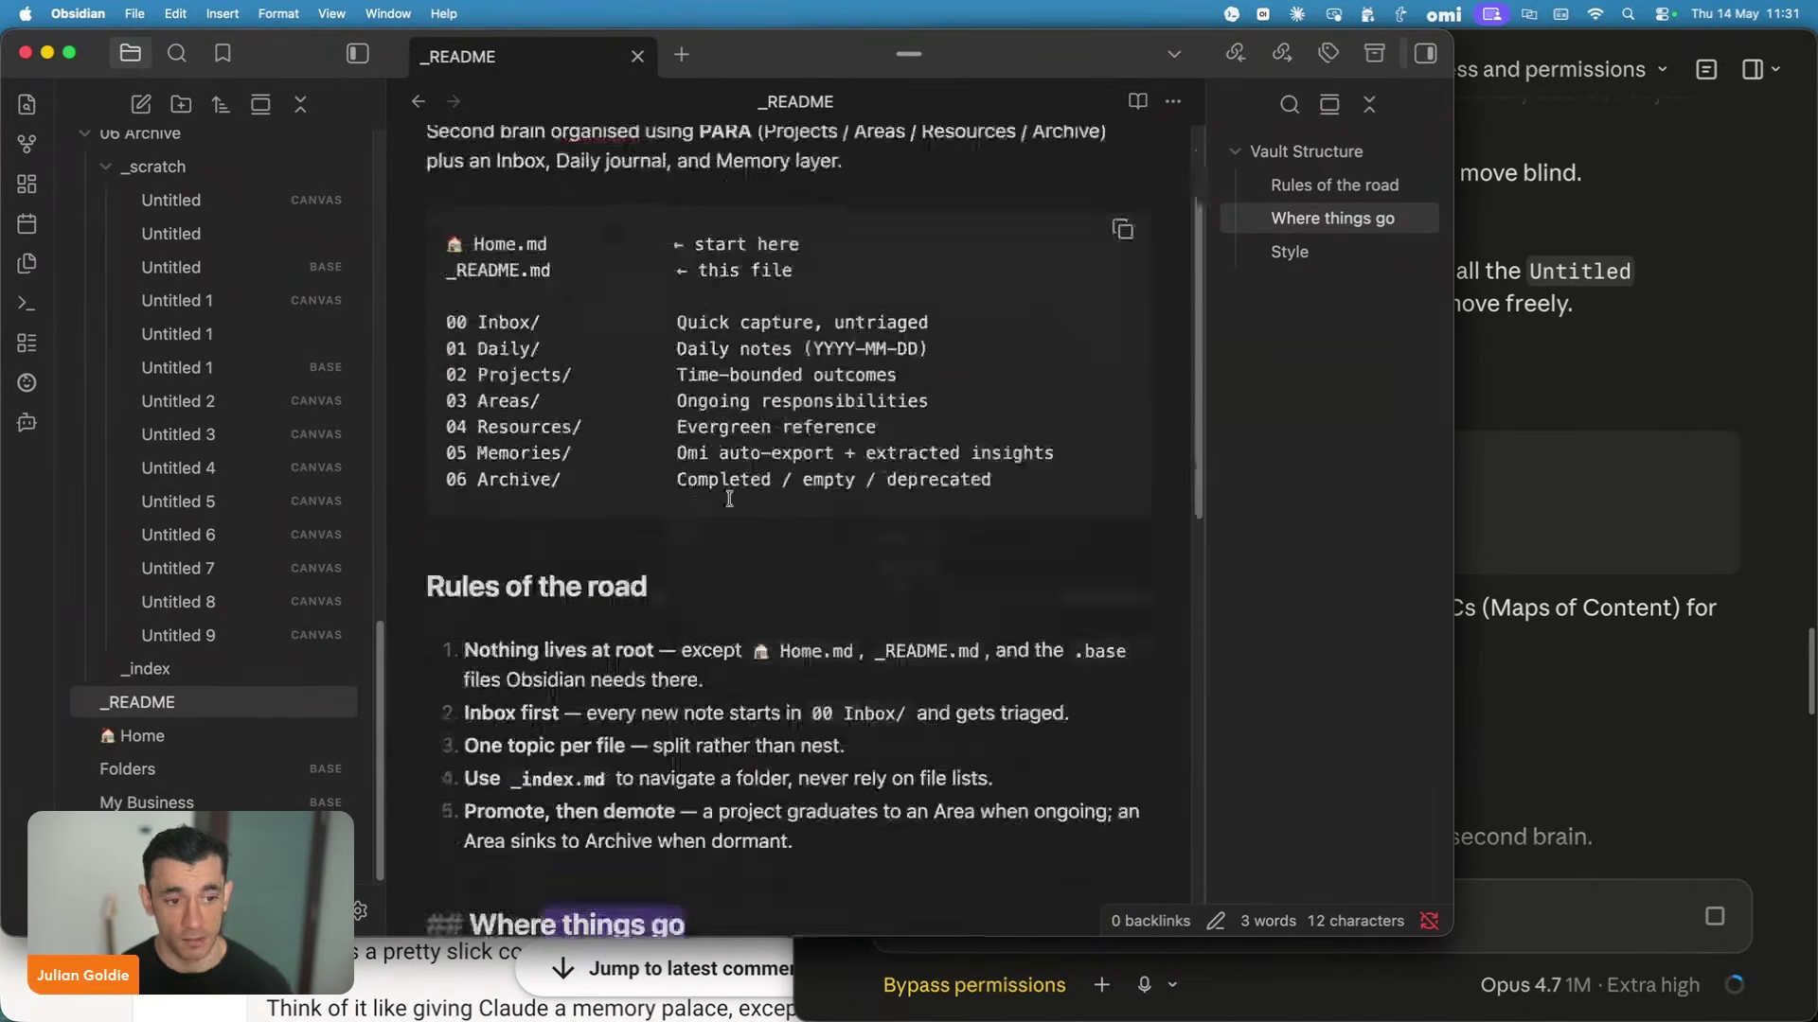
pyautogui.press('super+Tab')
pyautogui.scroll(8, 1096, 547)
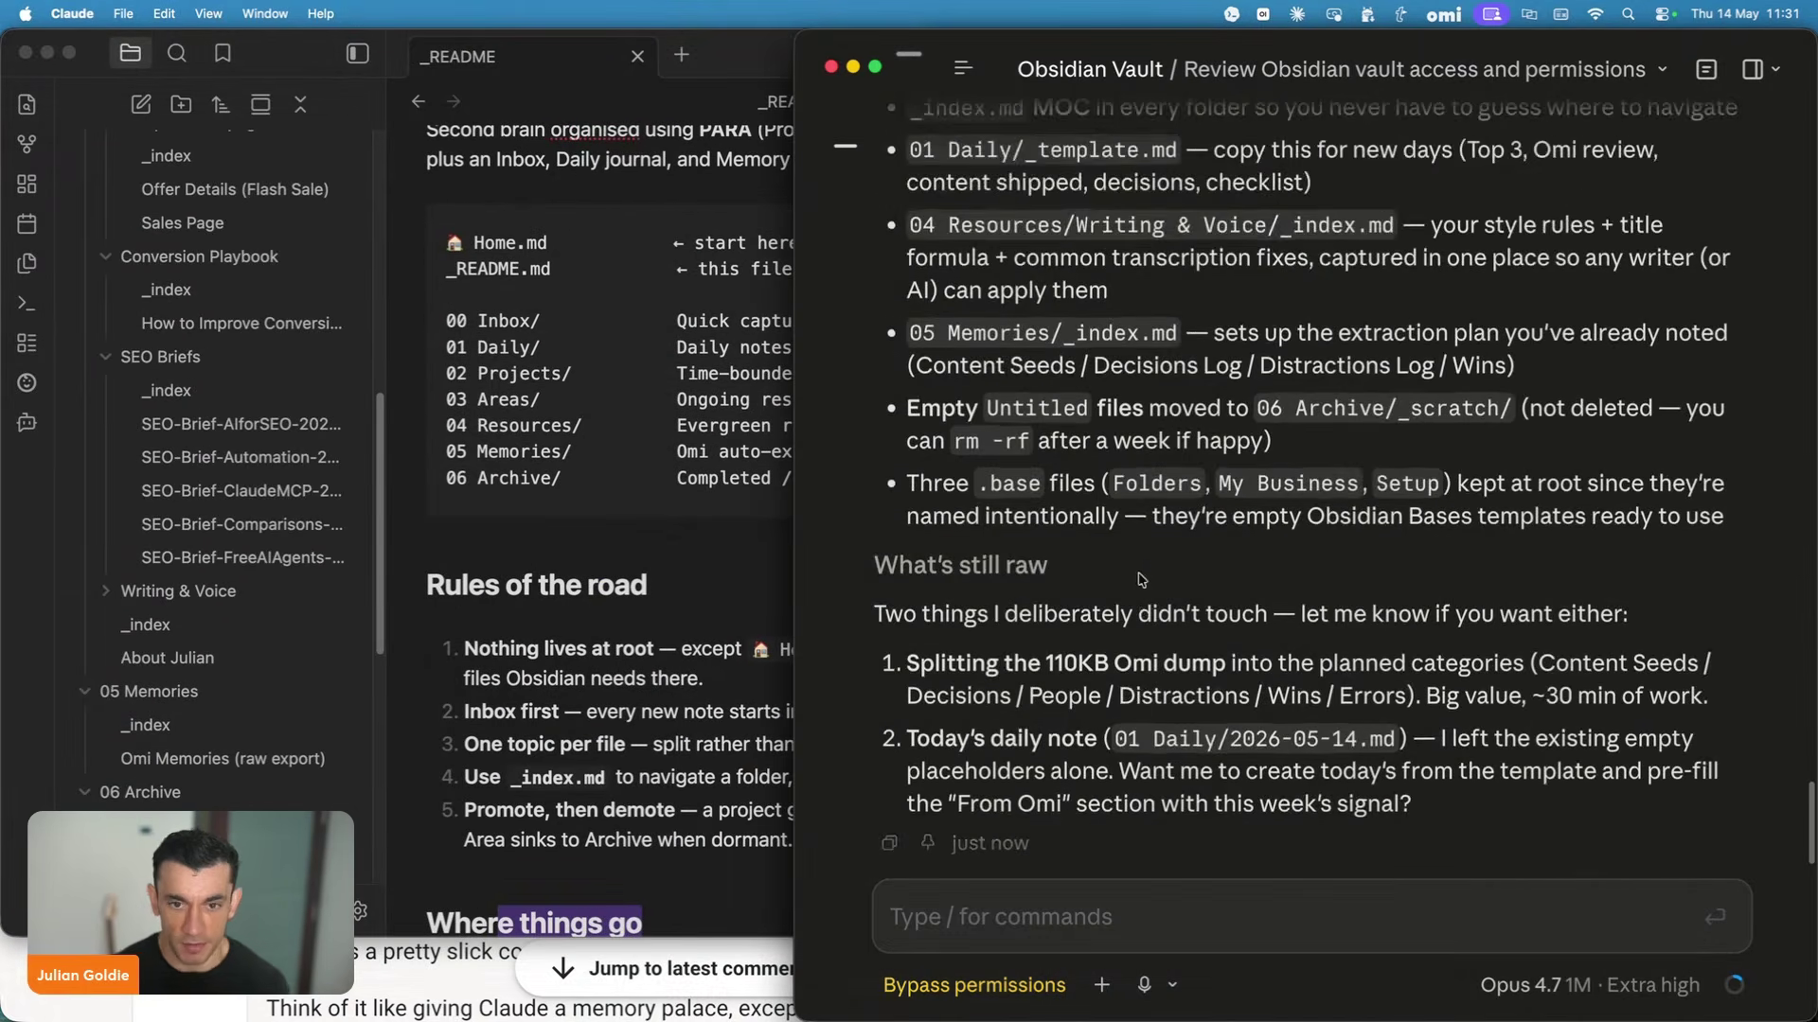
pyautogui.scroll(-3, 1138, 577)
pyautogui.scroll(3, 1138, 577)
pyautogui.scroll(-2, 1118, 568)
pyautogui.hotkey('ctrl', 'alt', 'Return')
pyautogui.scroll(15, 824, 568)
pyautogui.scroll(-20, 857, 620)
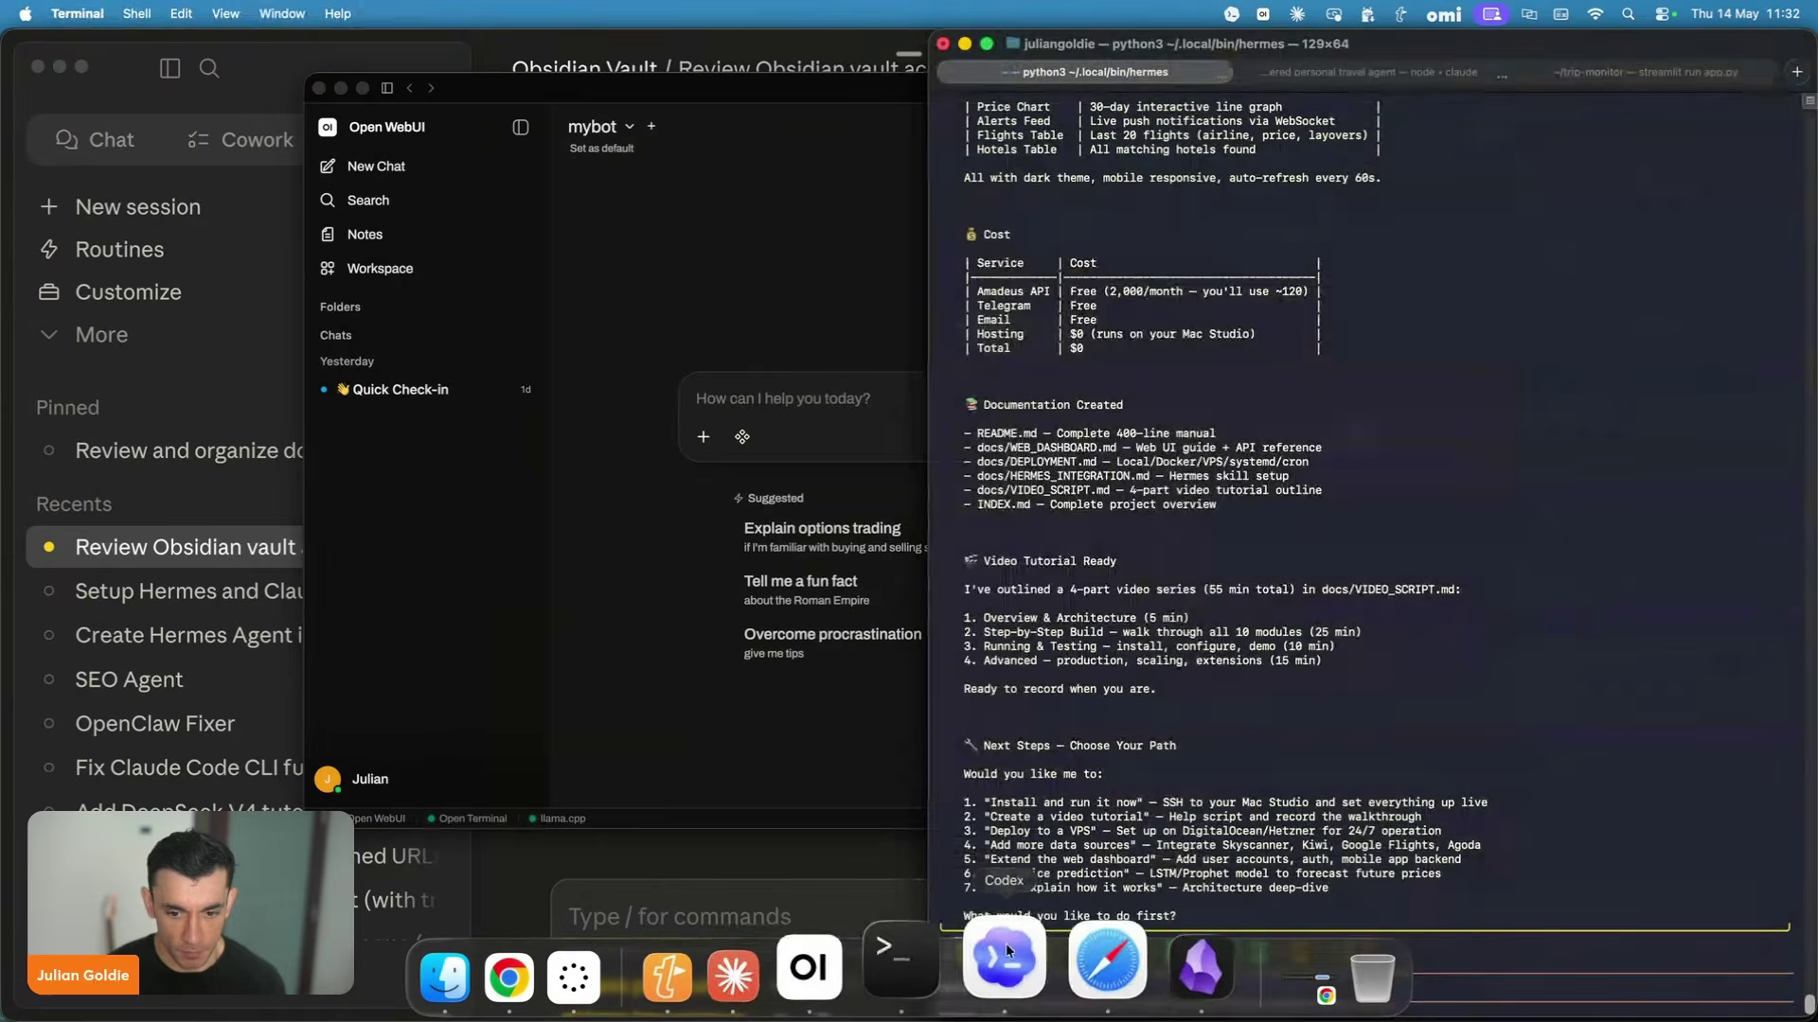
# Close the Open WebUI window, return to Obsidian and read the AIPB Operations index note under 03 Areas.
pyautogui.click(1027, 932)
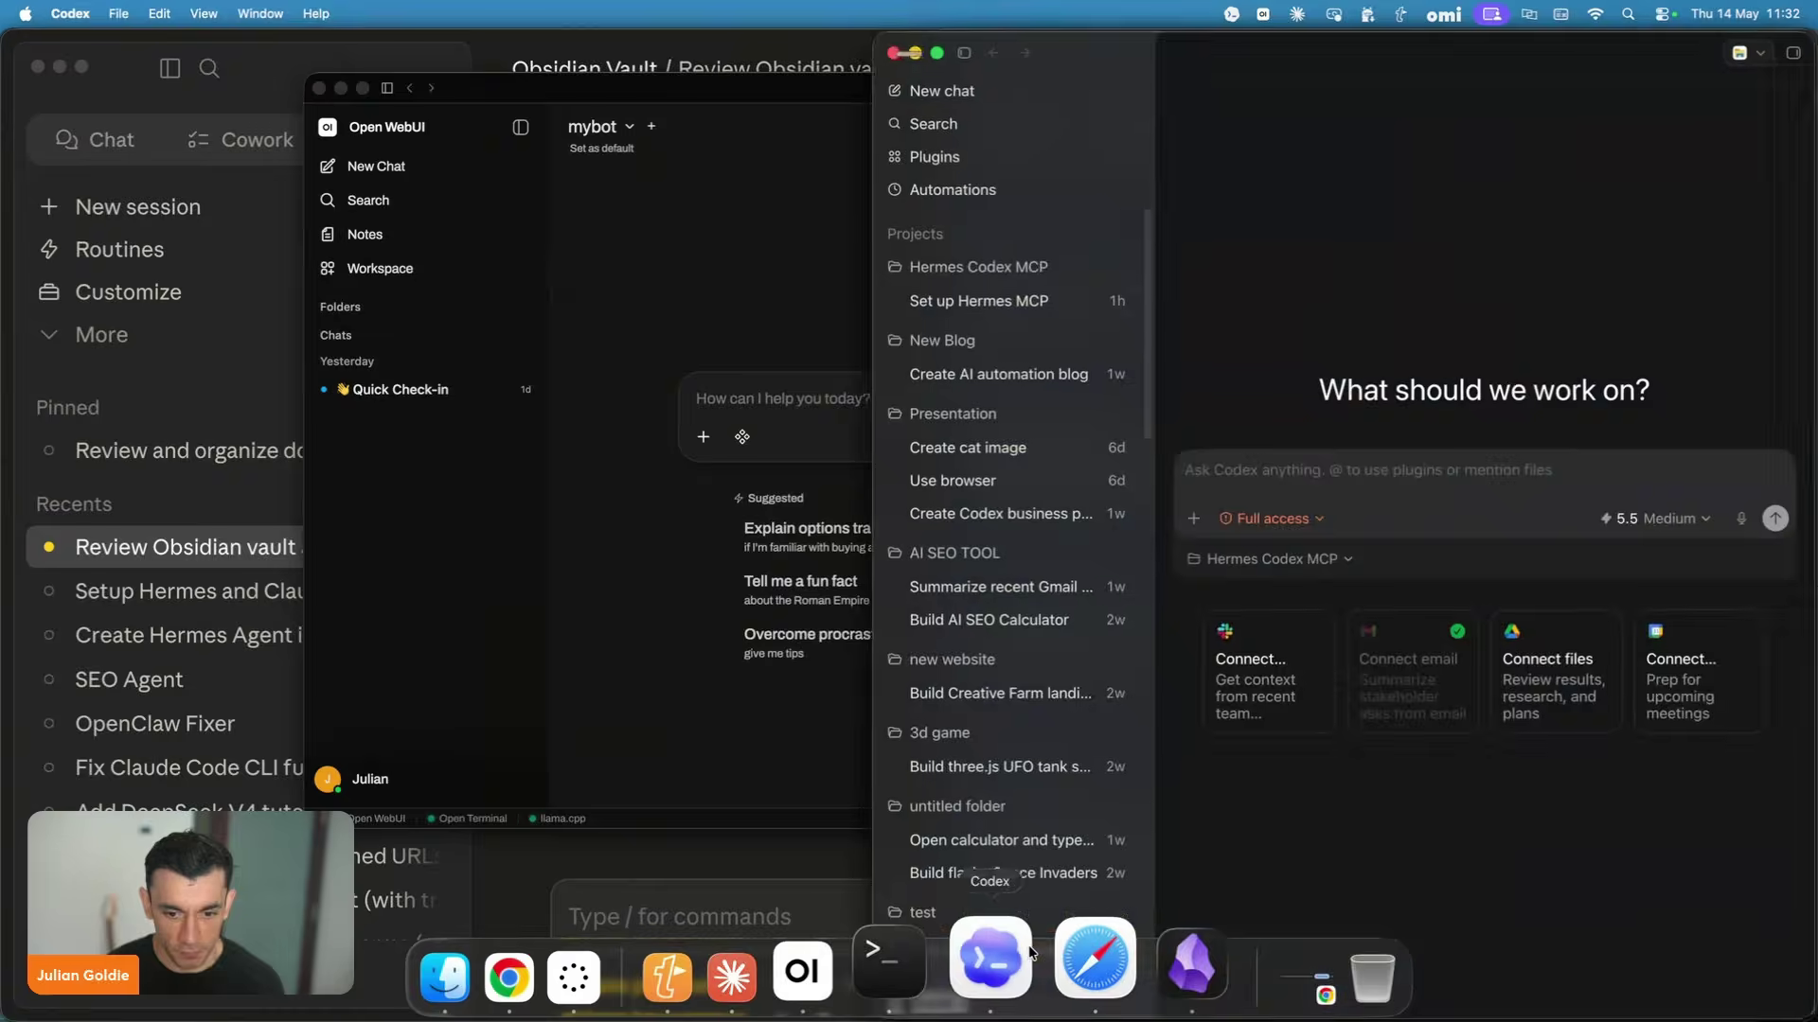
pyautogui.click(319, 89)
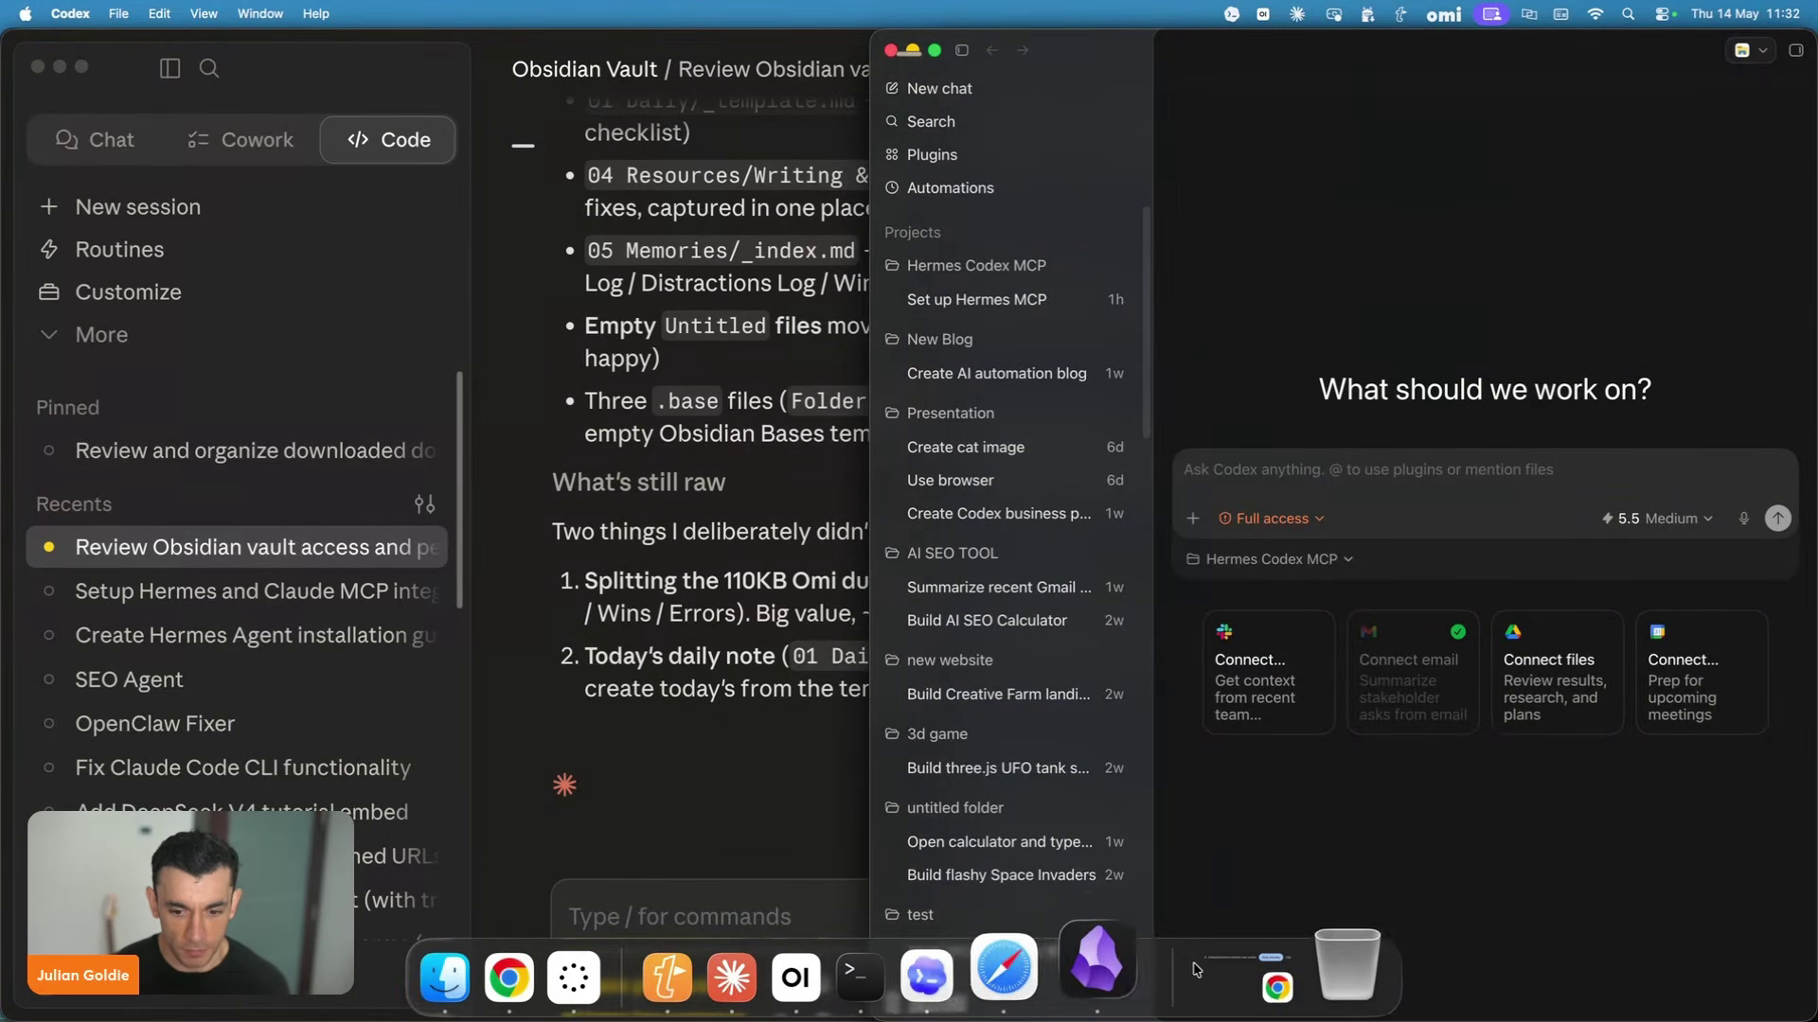
pyautogui.click(1195, 996)
pyautogui.scroll(5, 182, 333)
pyautogui.click(182, 332)
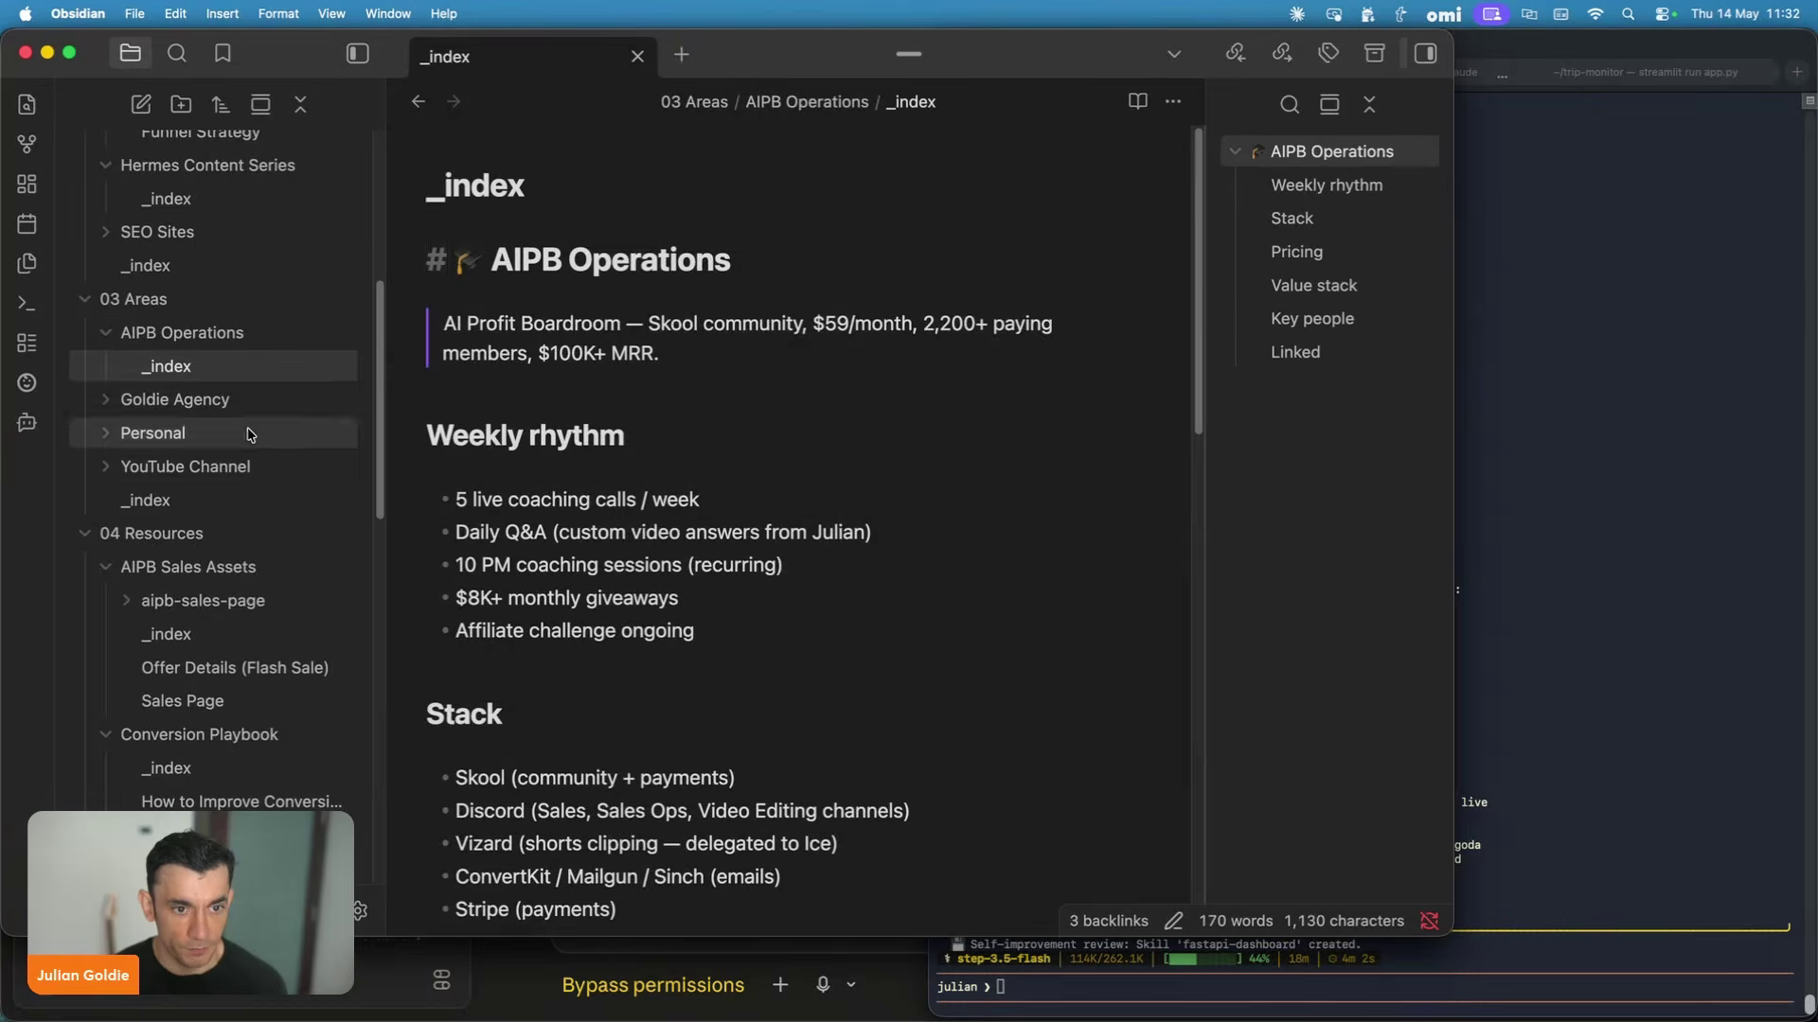
pyautogui.scroll(1, 685, 485)
pyautogui.scroll(-15, 568, 497)
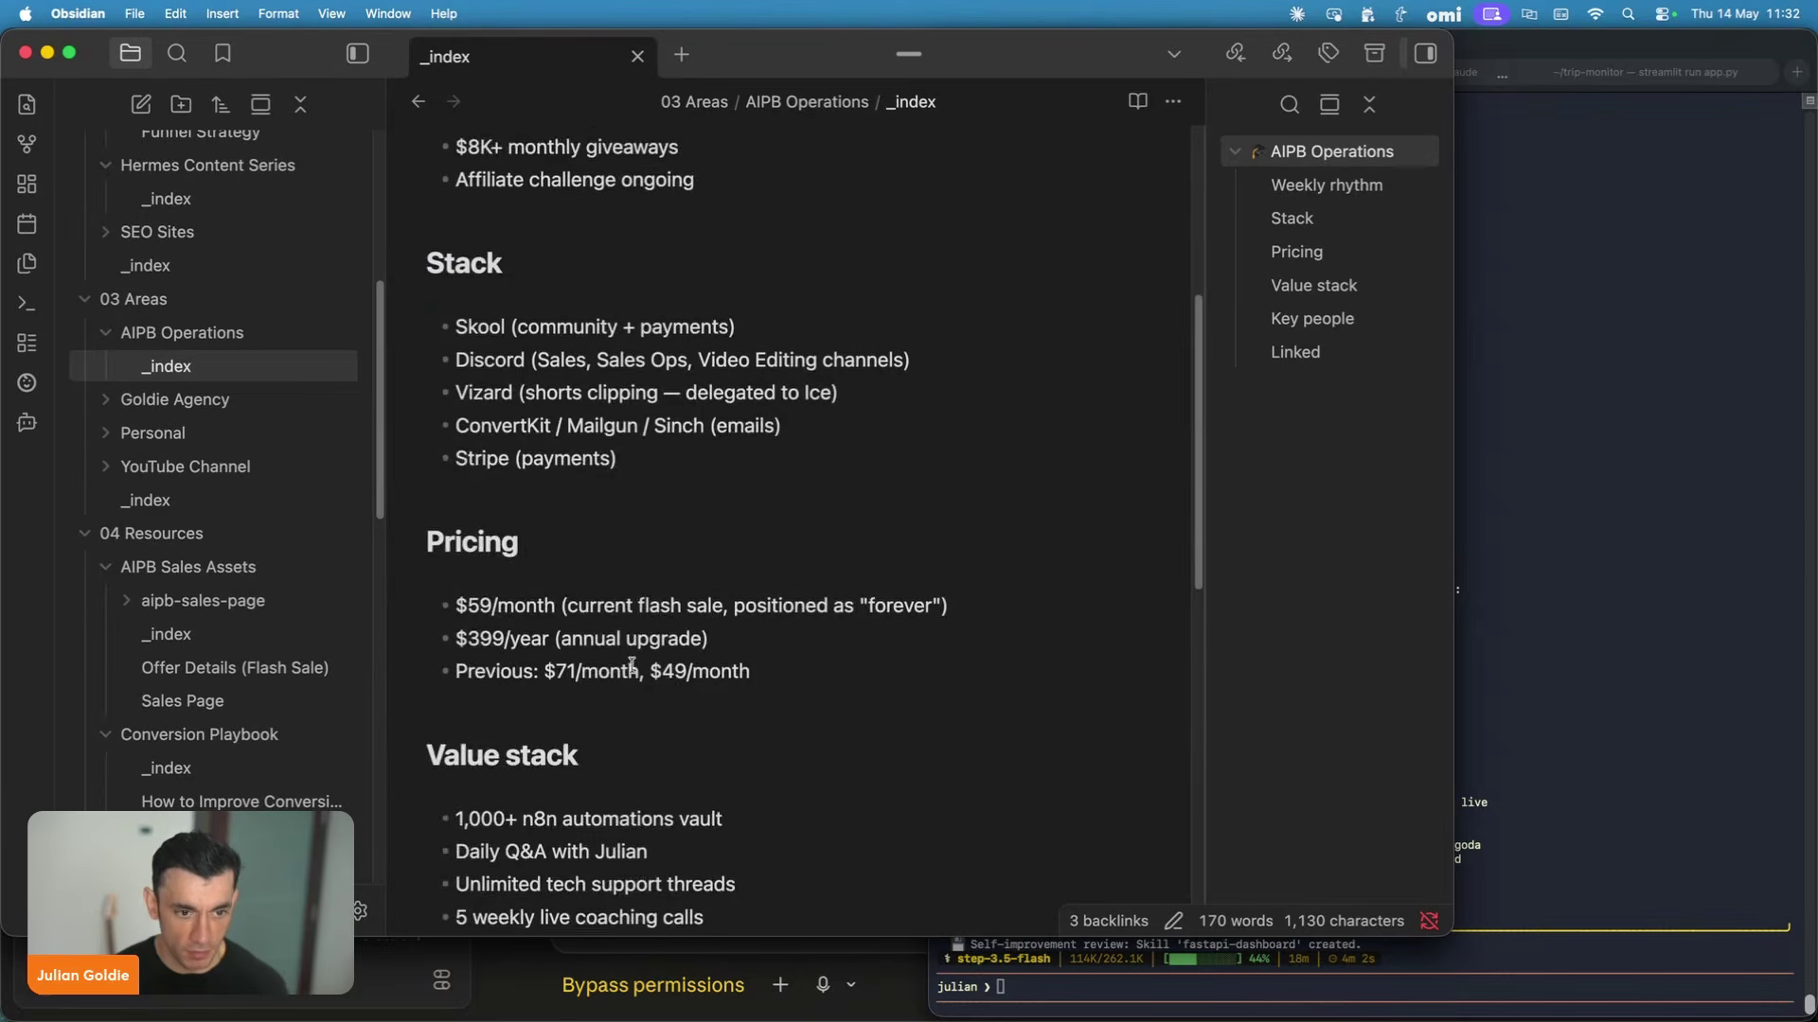
# Open the AIPB Growth index note under 02 Projects and read its documents, open threads and KPIs.
pyautogui.click(464, 414)
pyautogui.scroll(-6, 663, 634)
pyautogui.scroll(7, 566, 458)
pyautogui.click(551, 499)
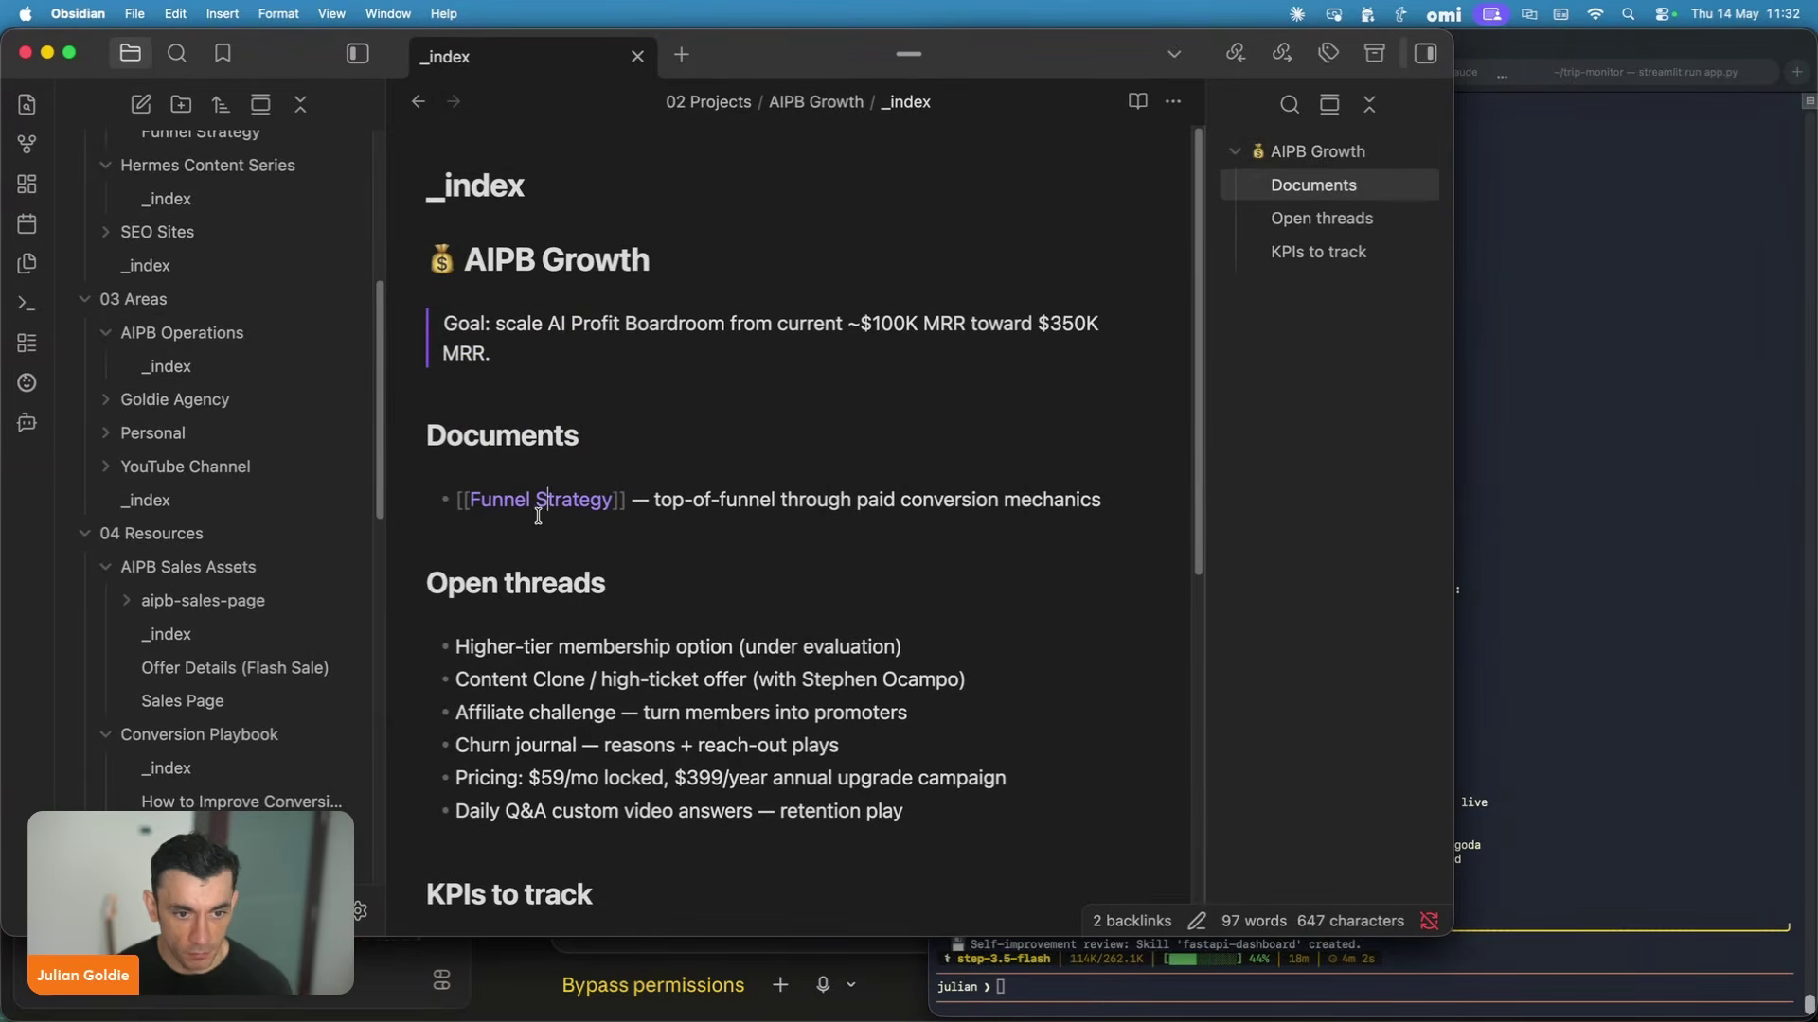
pyautogui.scroll(-6, 734, 587)
pyautogui.scroll(-5, 716, 592)
pyautogui.scroll(10, 734, 564)
# Open the vault's graph view and examine how the notes are linked.
pyautogui.click(27, 146)
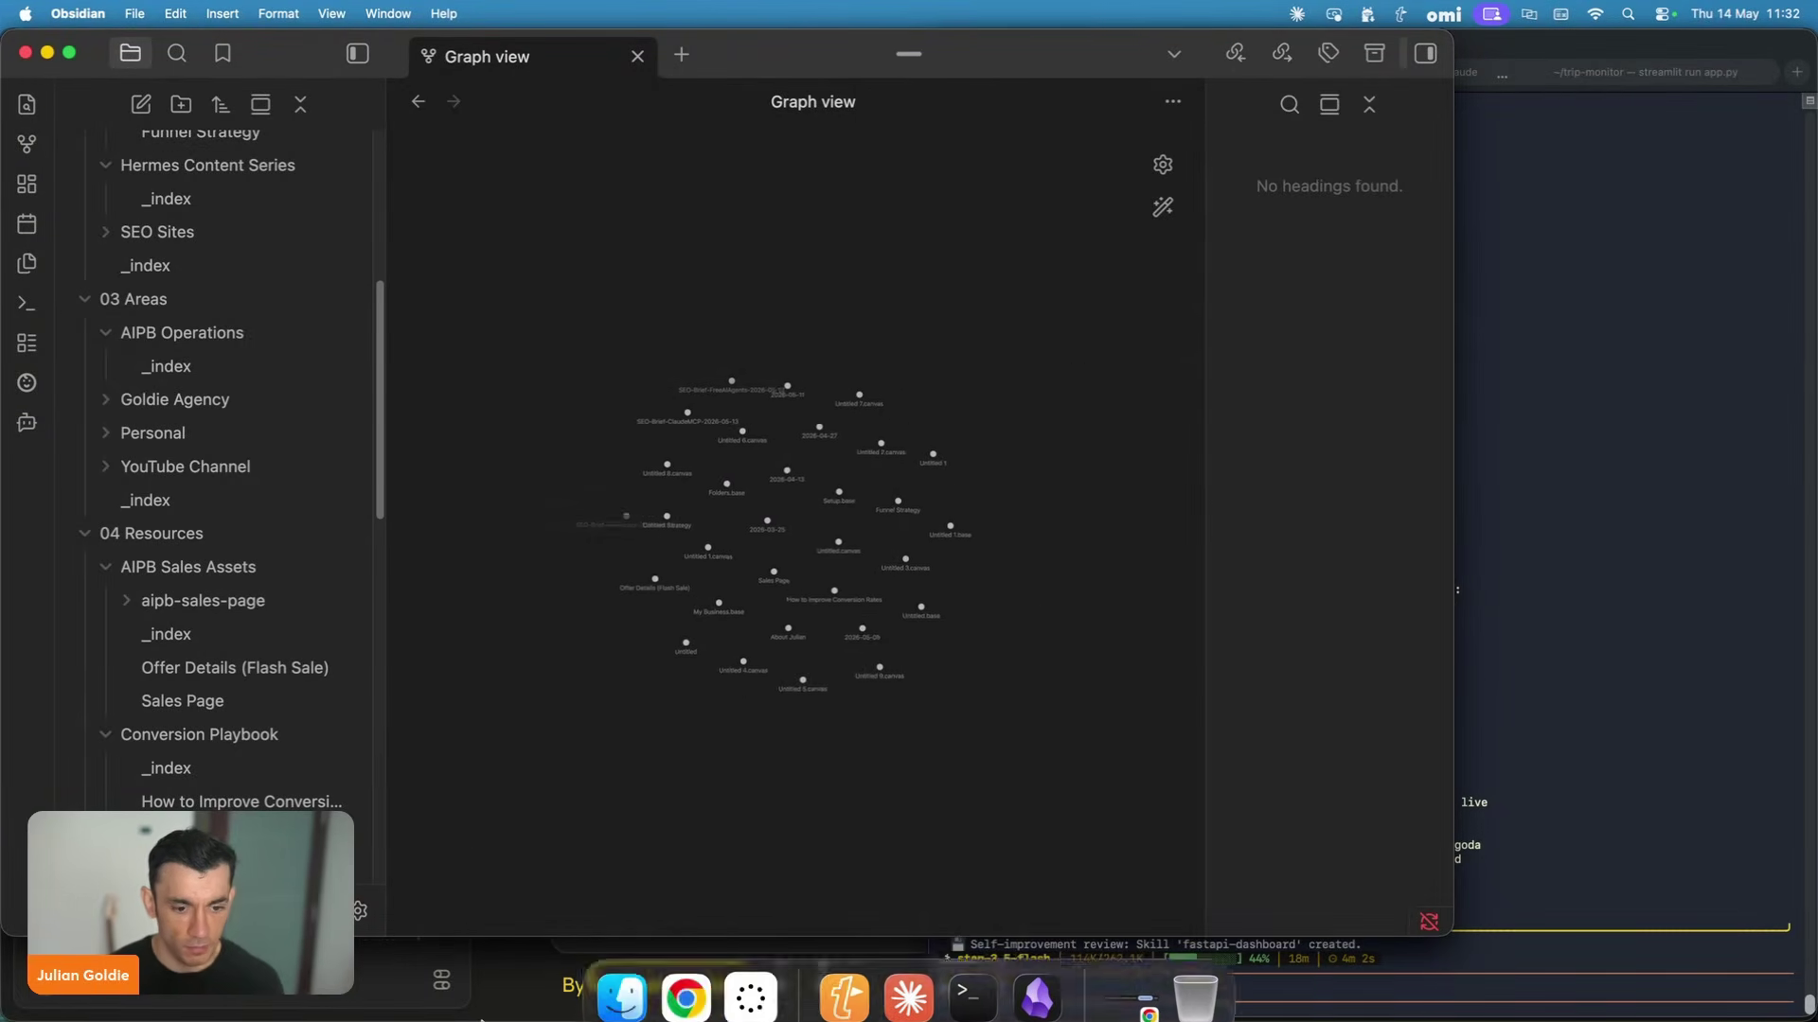
pyautogui.scroll(10, 347, 558)
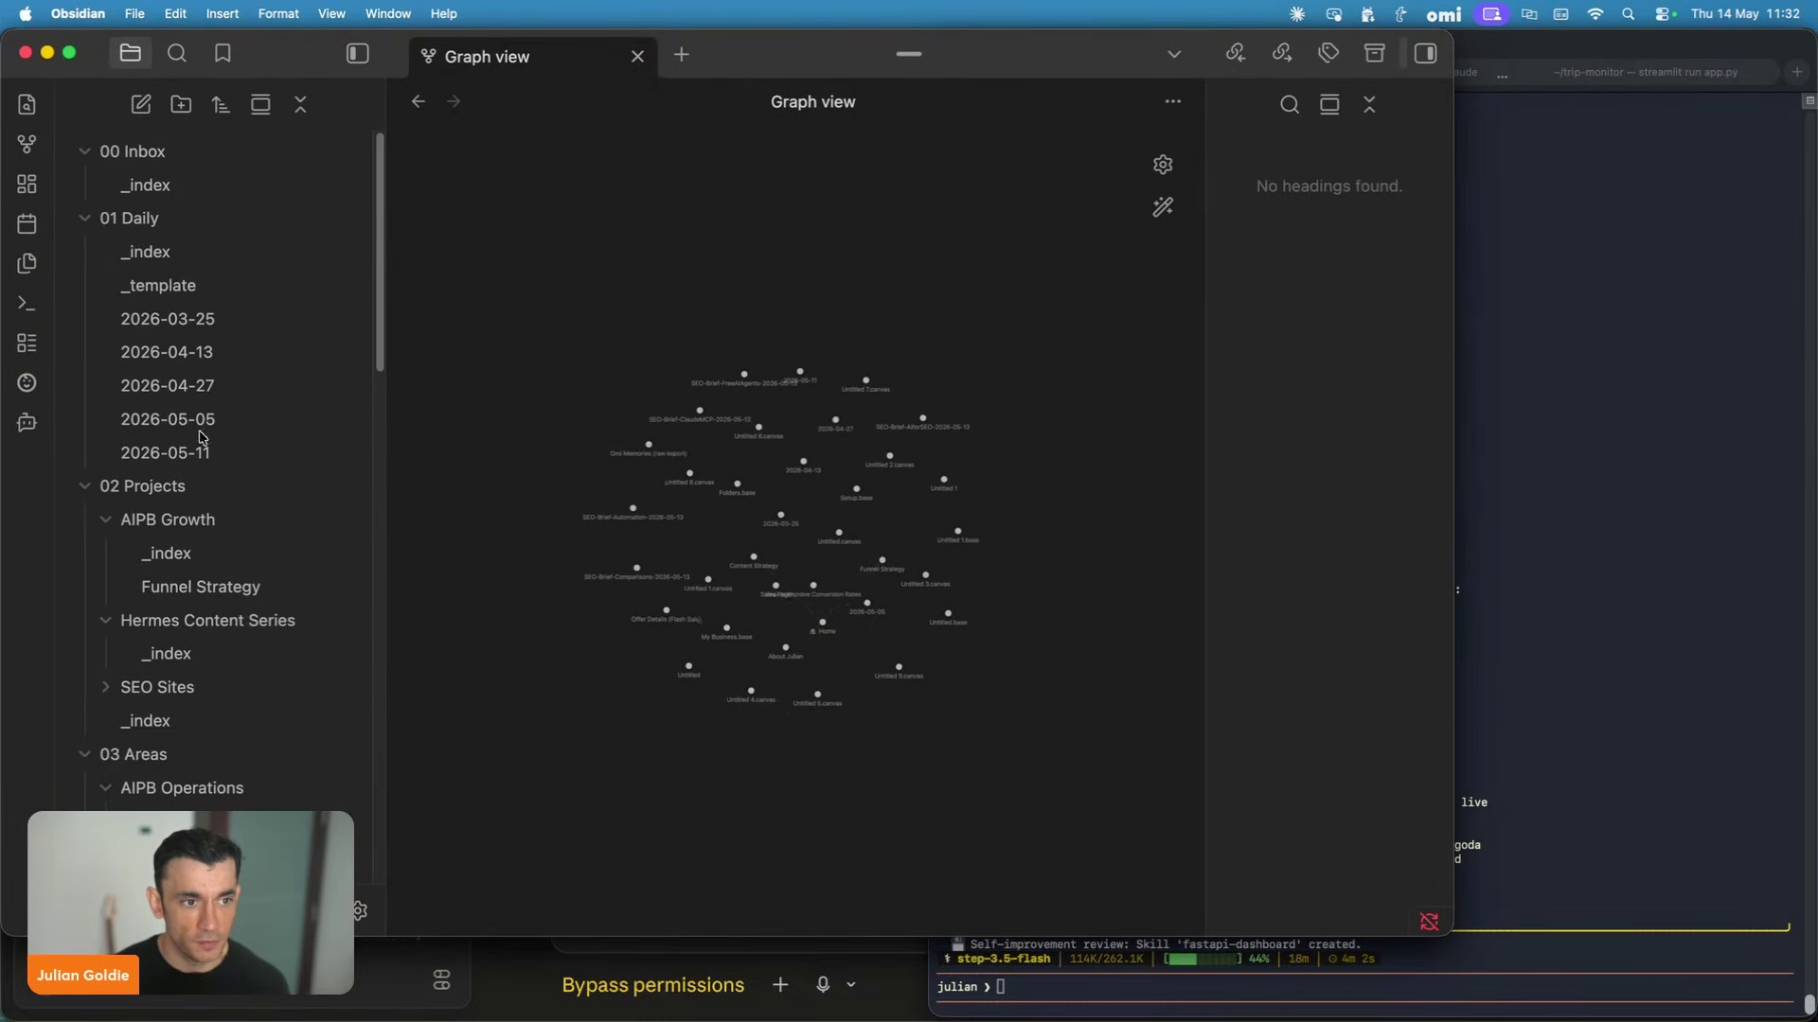
pyautogui.scroll(5, 833, 547)
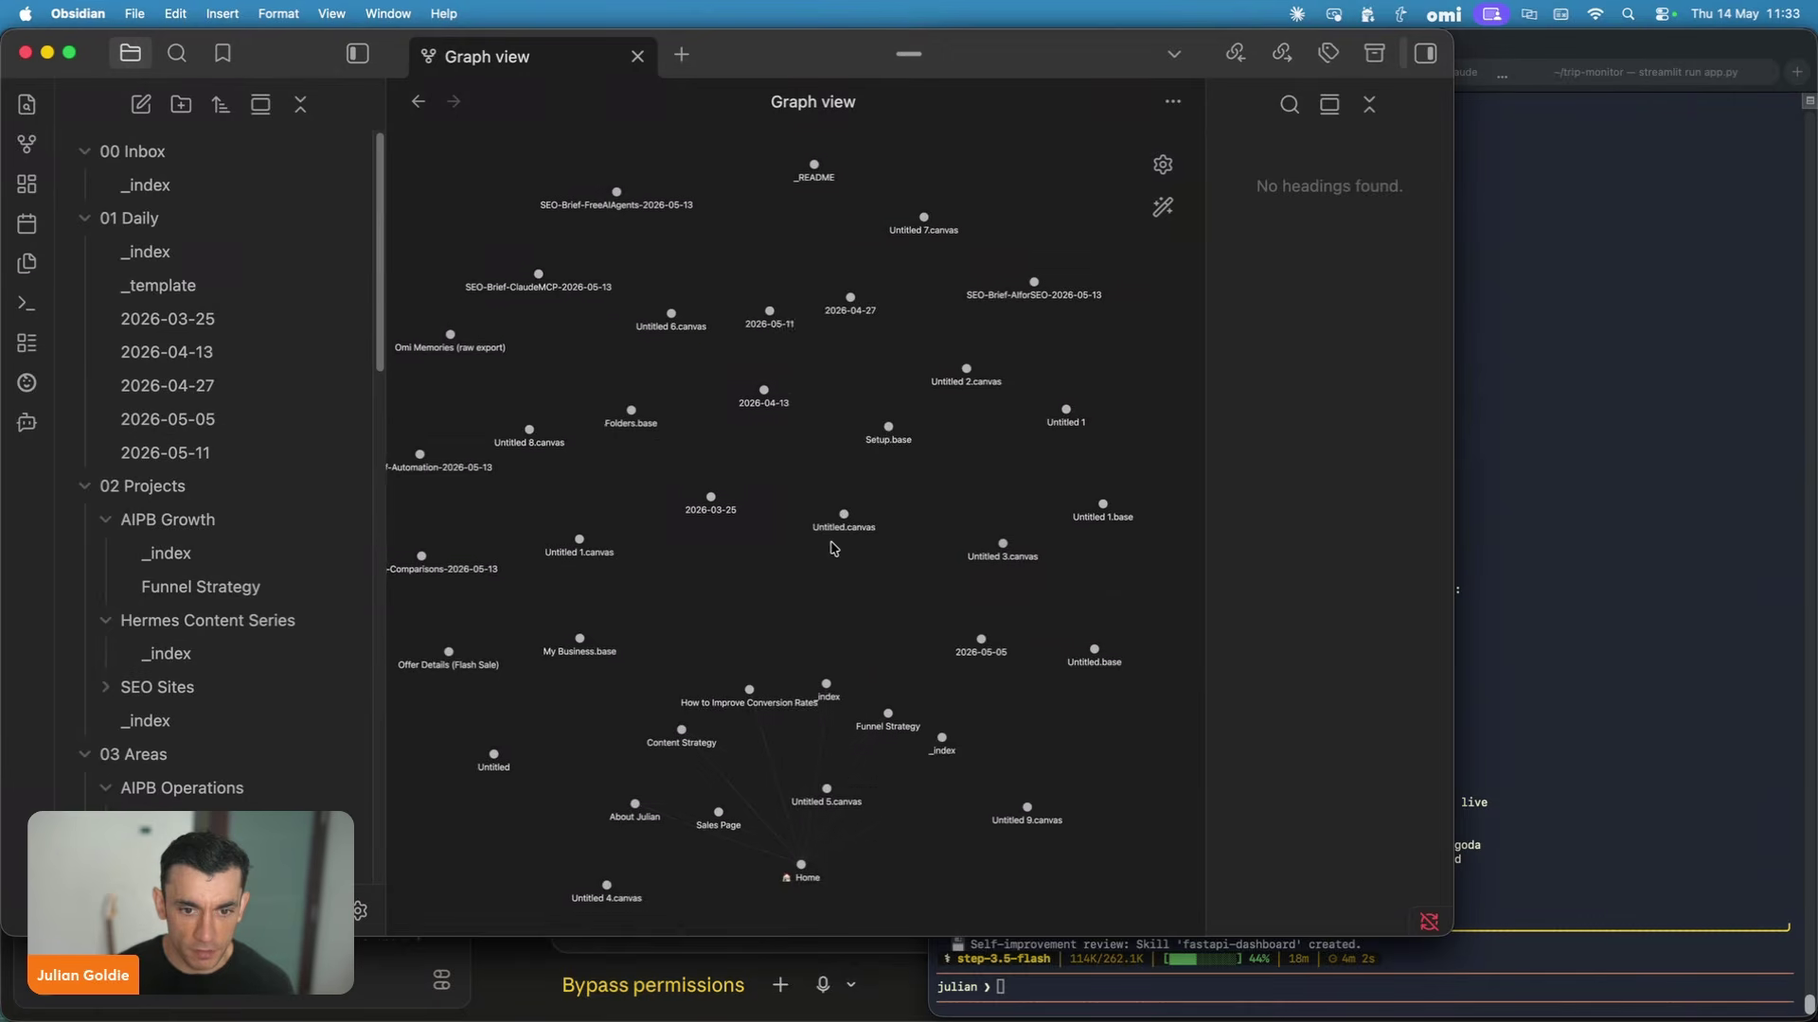
pyautogui.moveTo(686, 1020)
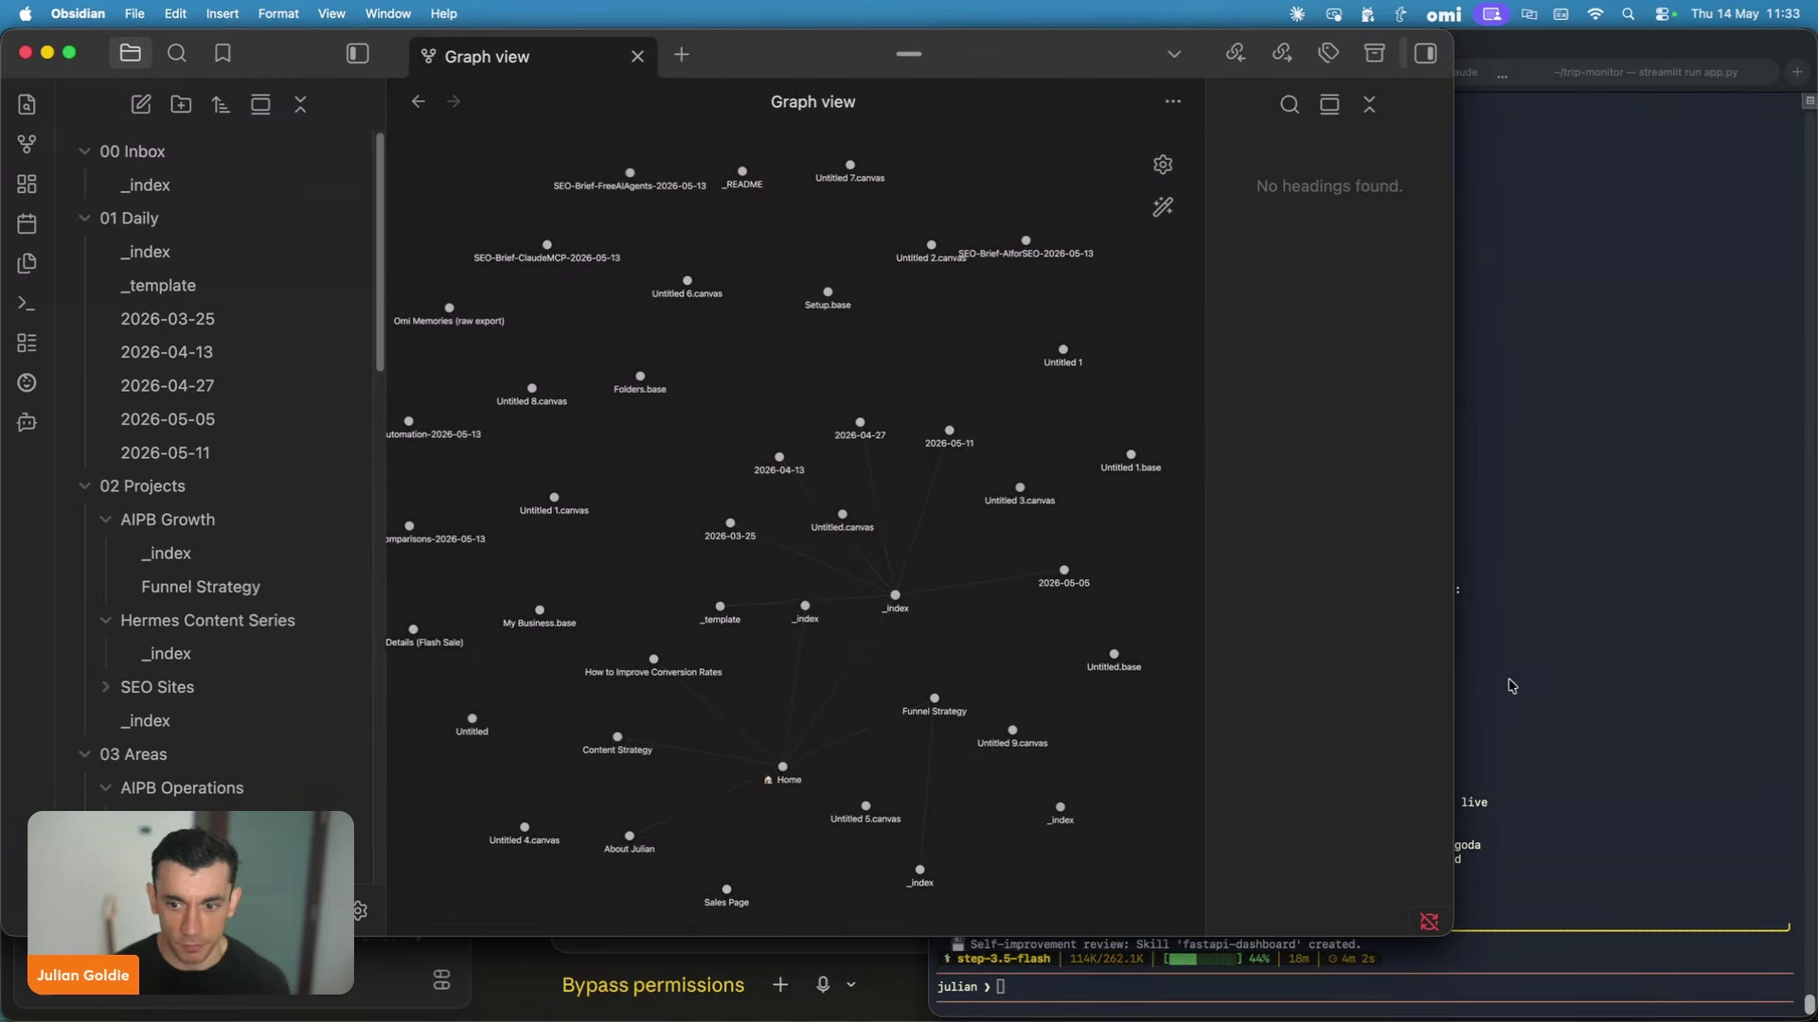
# Draft "can you make sure the graphic is beautifully organized too?" in Claude, then capture a screenshot of Obsidian's maximised graph view for it.
pyautogui.press('super+Tab')
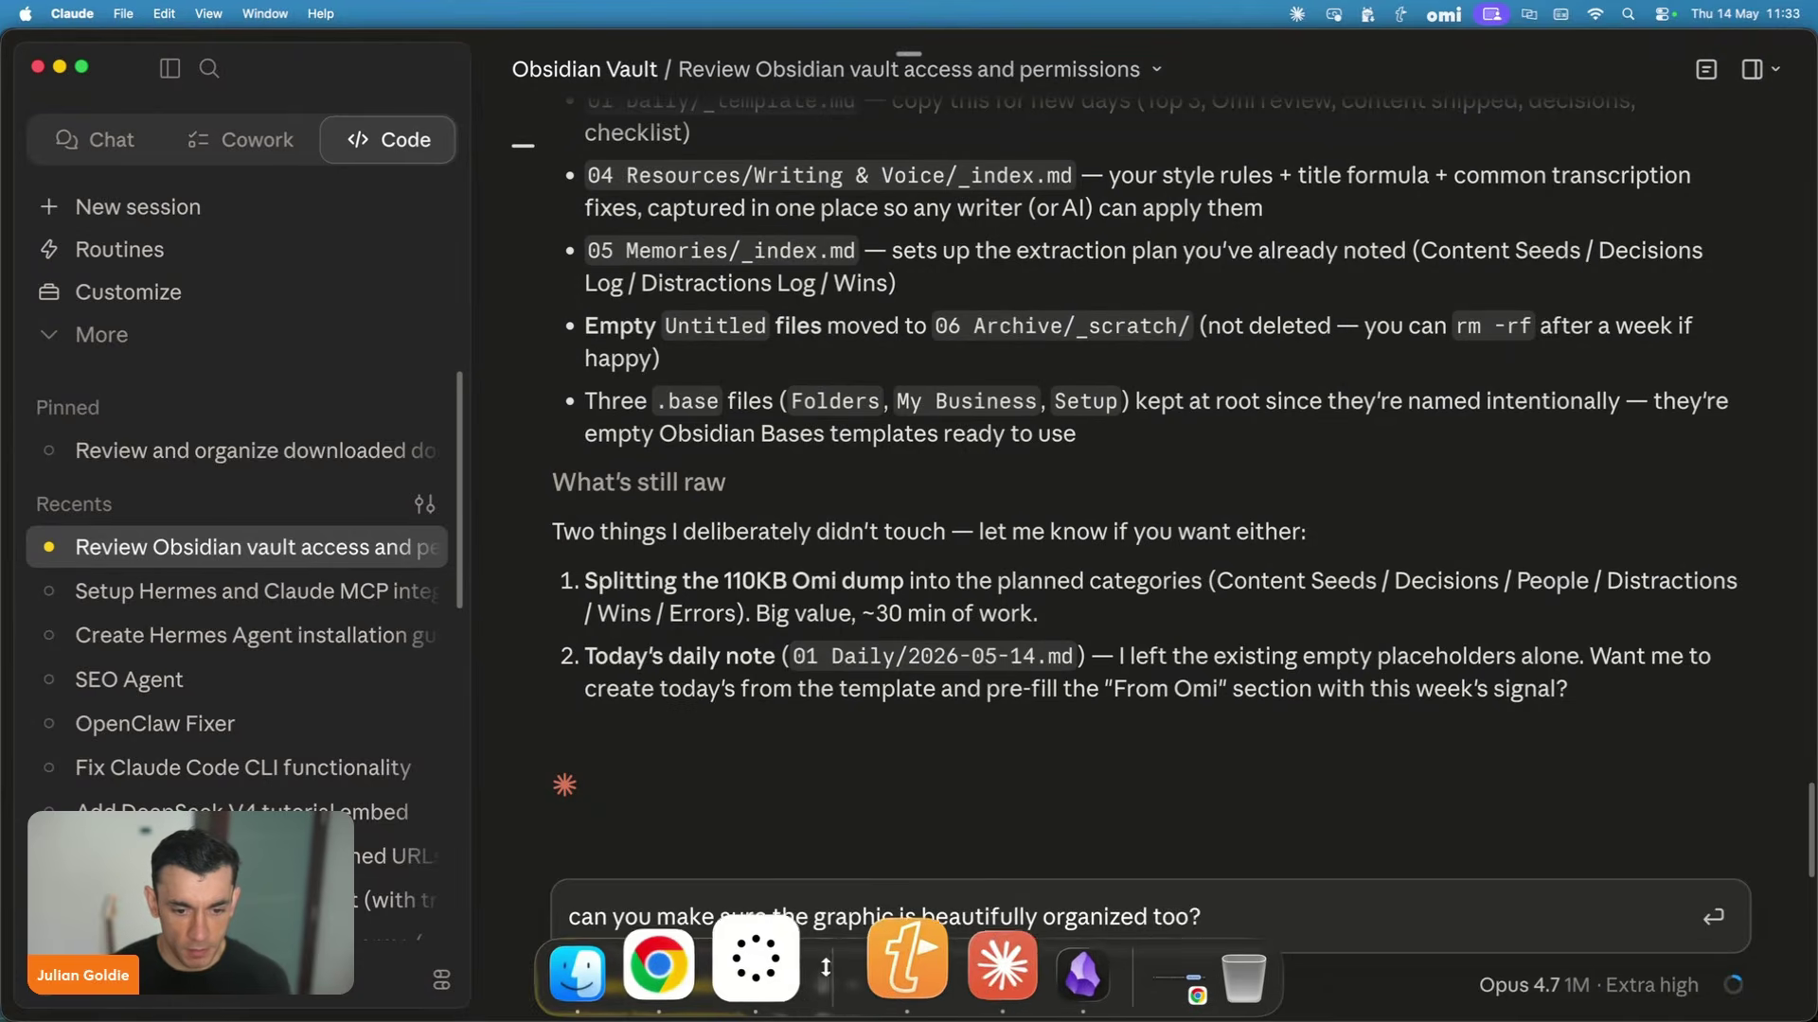
pyautogui.click(769, 977)
pyautogui.click(998, 988)
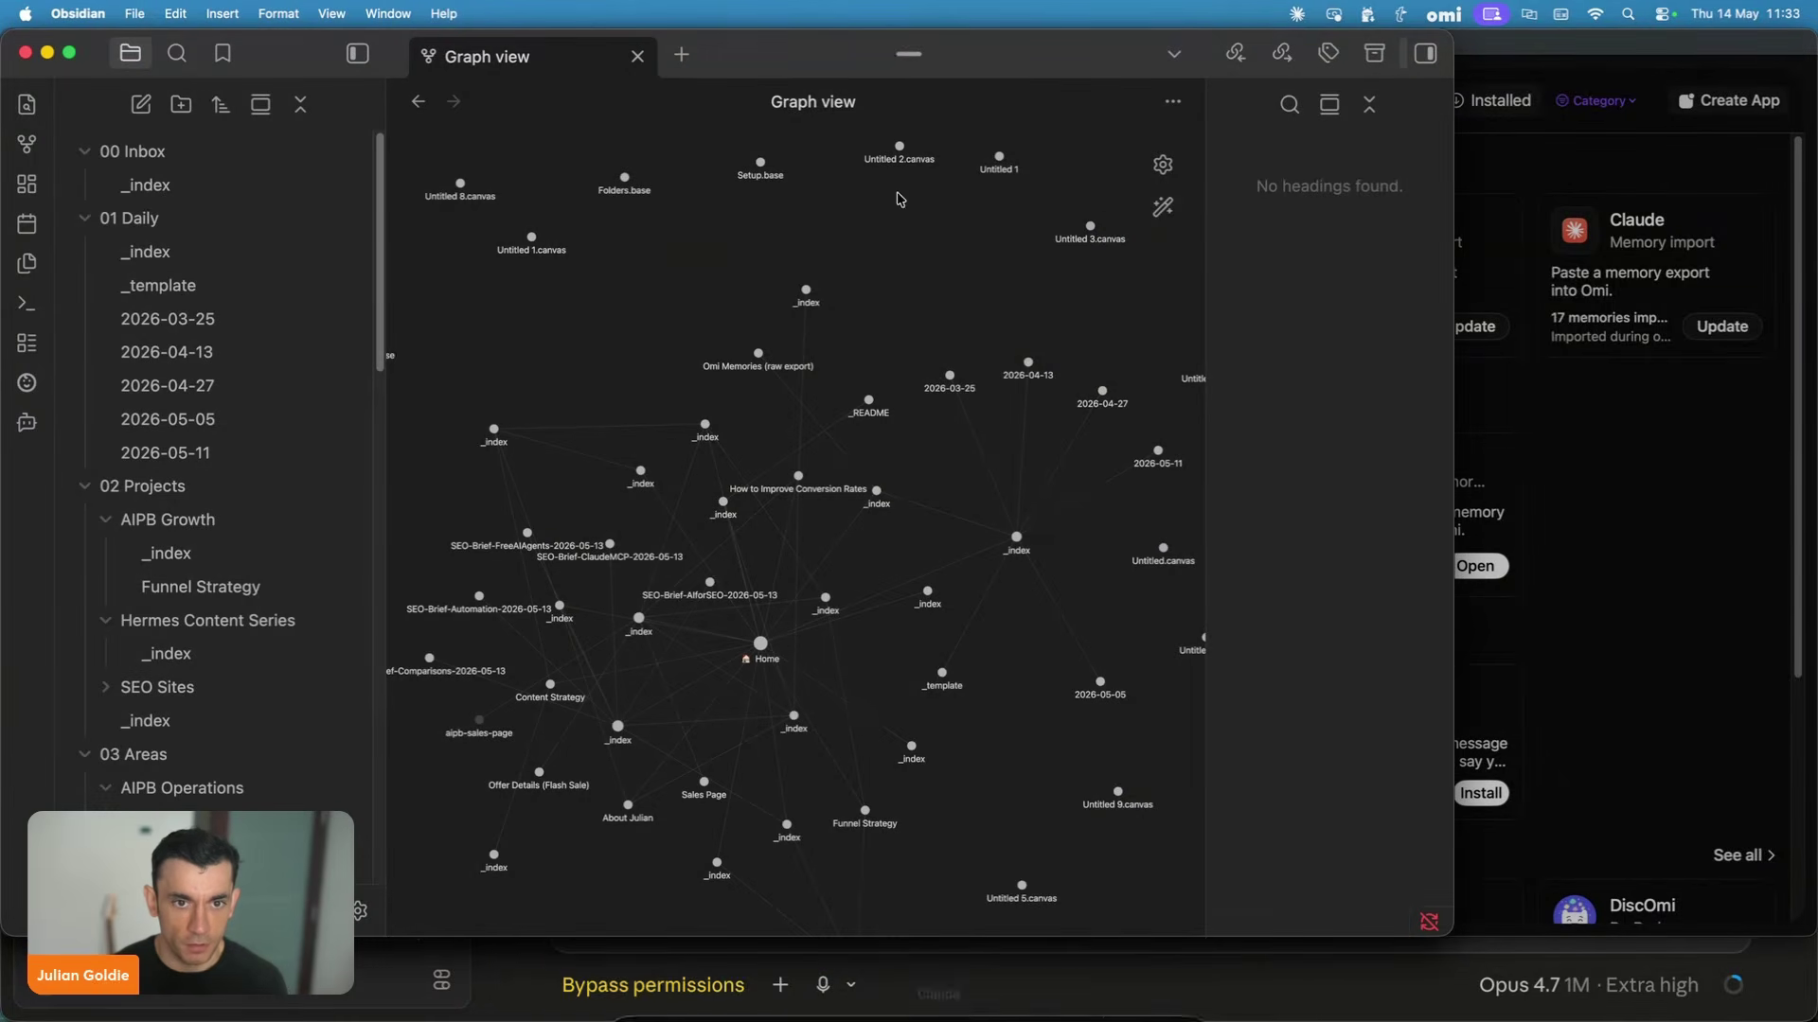
pyautogui.doubleClick(809, 55)
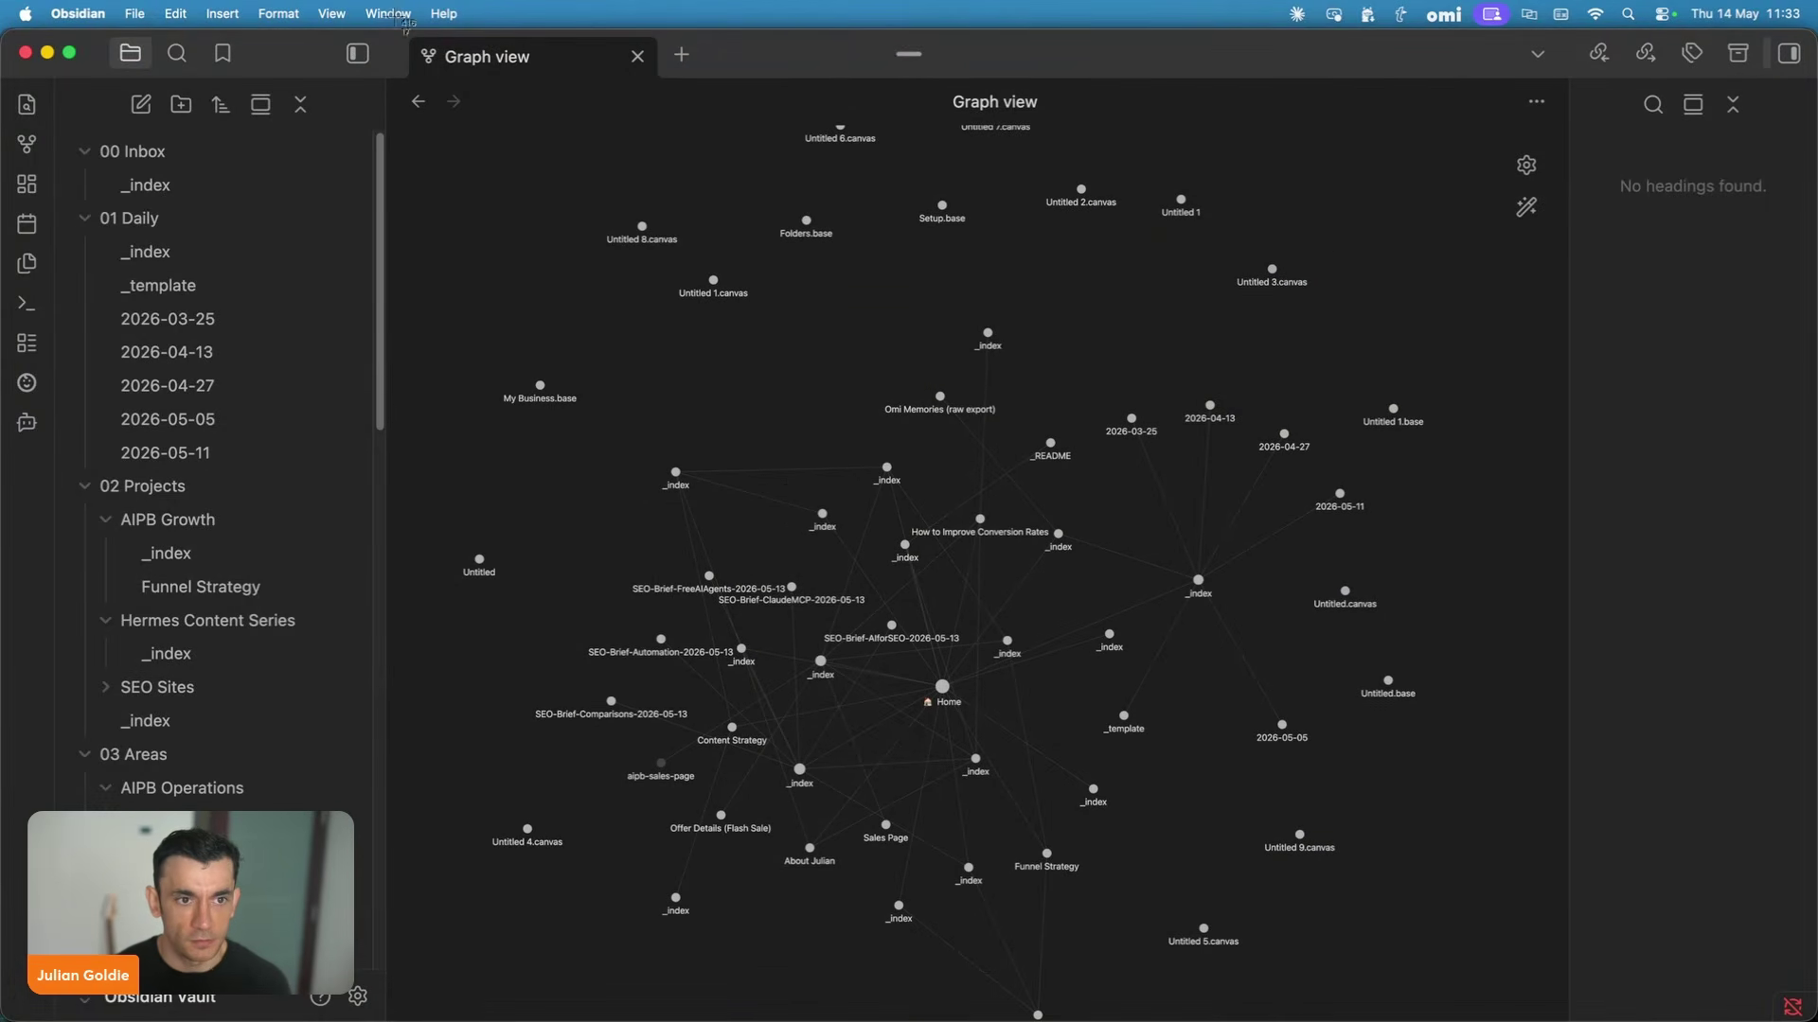
pyautogui.moveTo(42, 9); pyautogui.dragTo(1815, 1020)
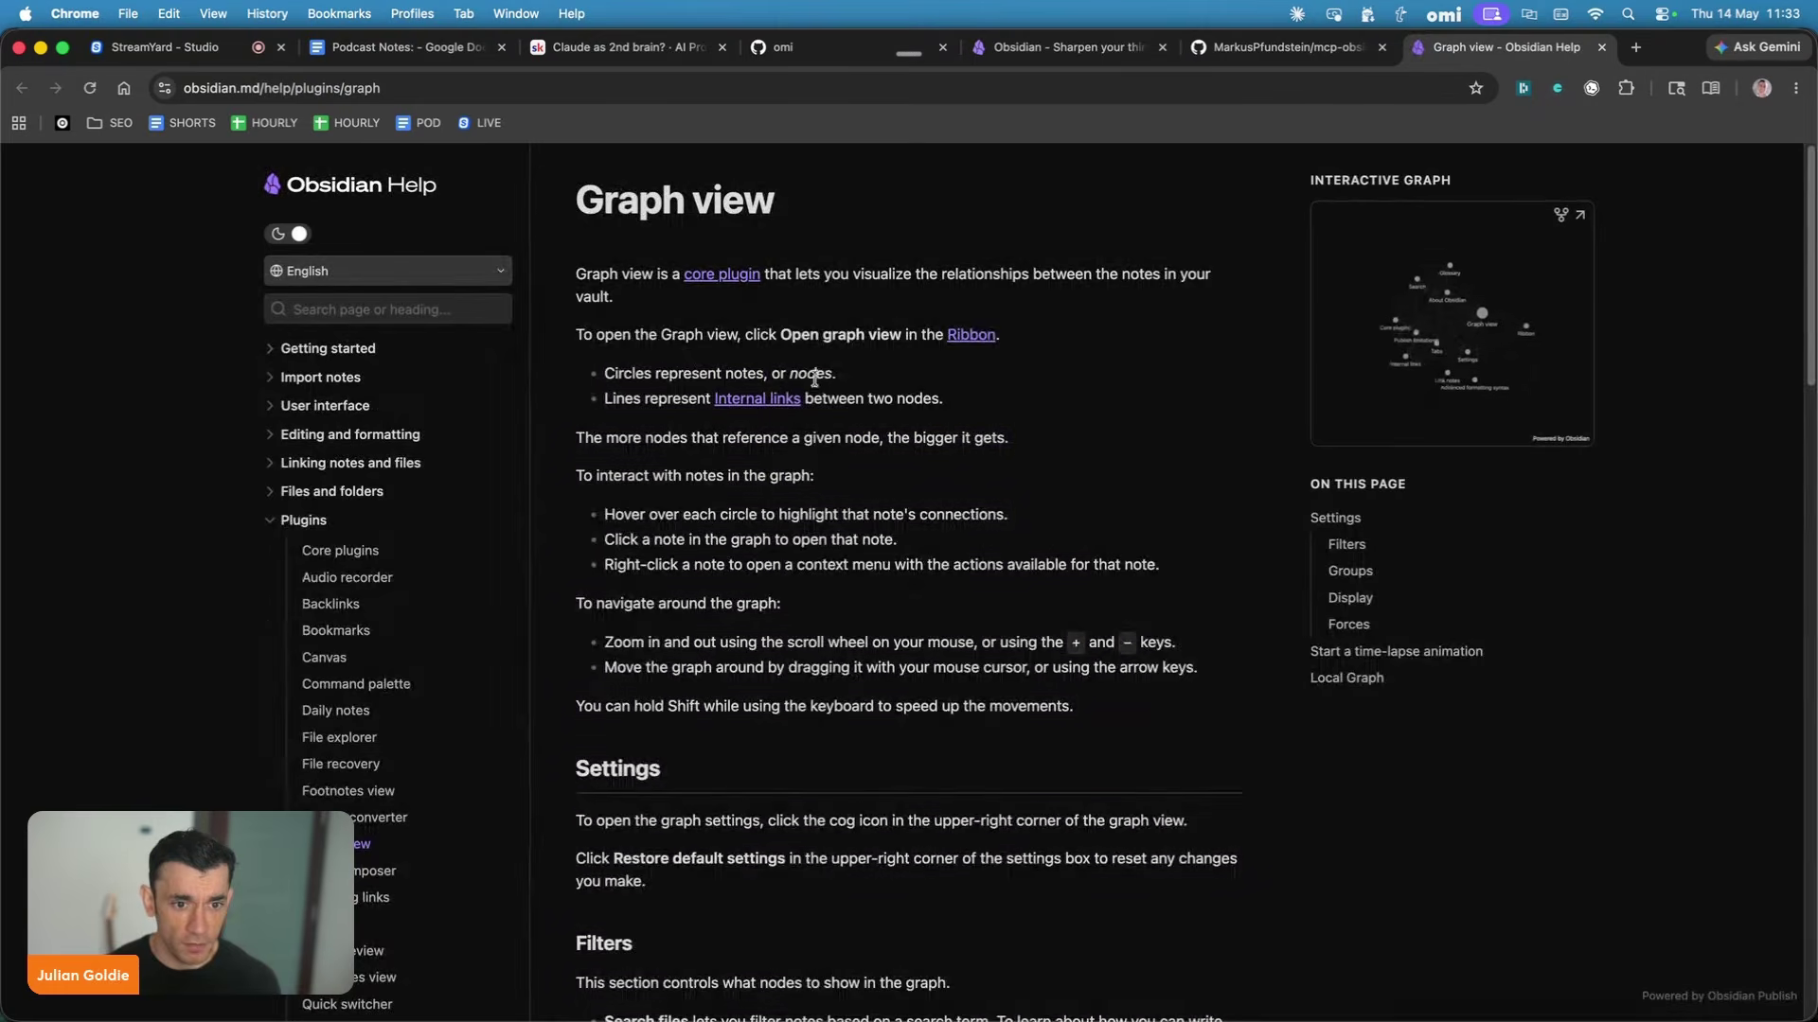
# Add the Obsidian Help text as "Documentation on how to use Graph Views:" and the question "What could you do here?" to the prompt and send it.
pyautogui.press('super+a')
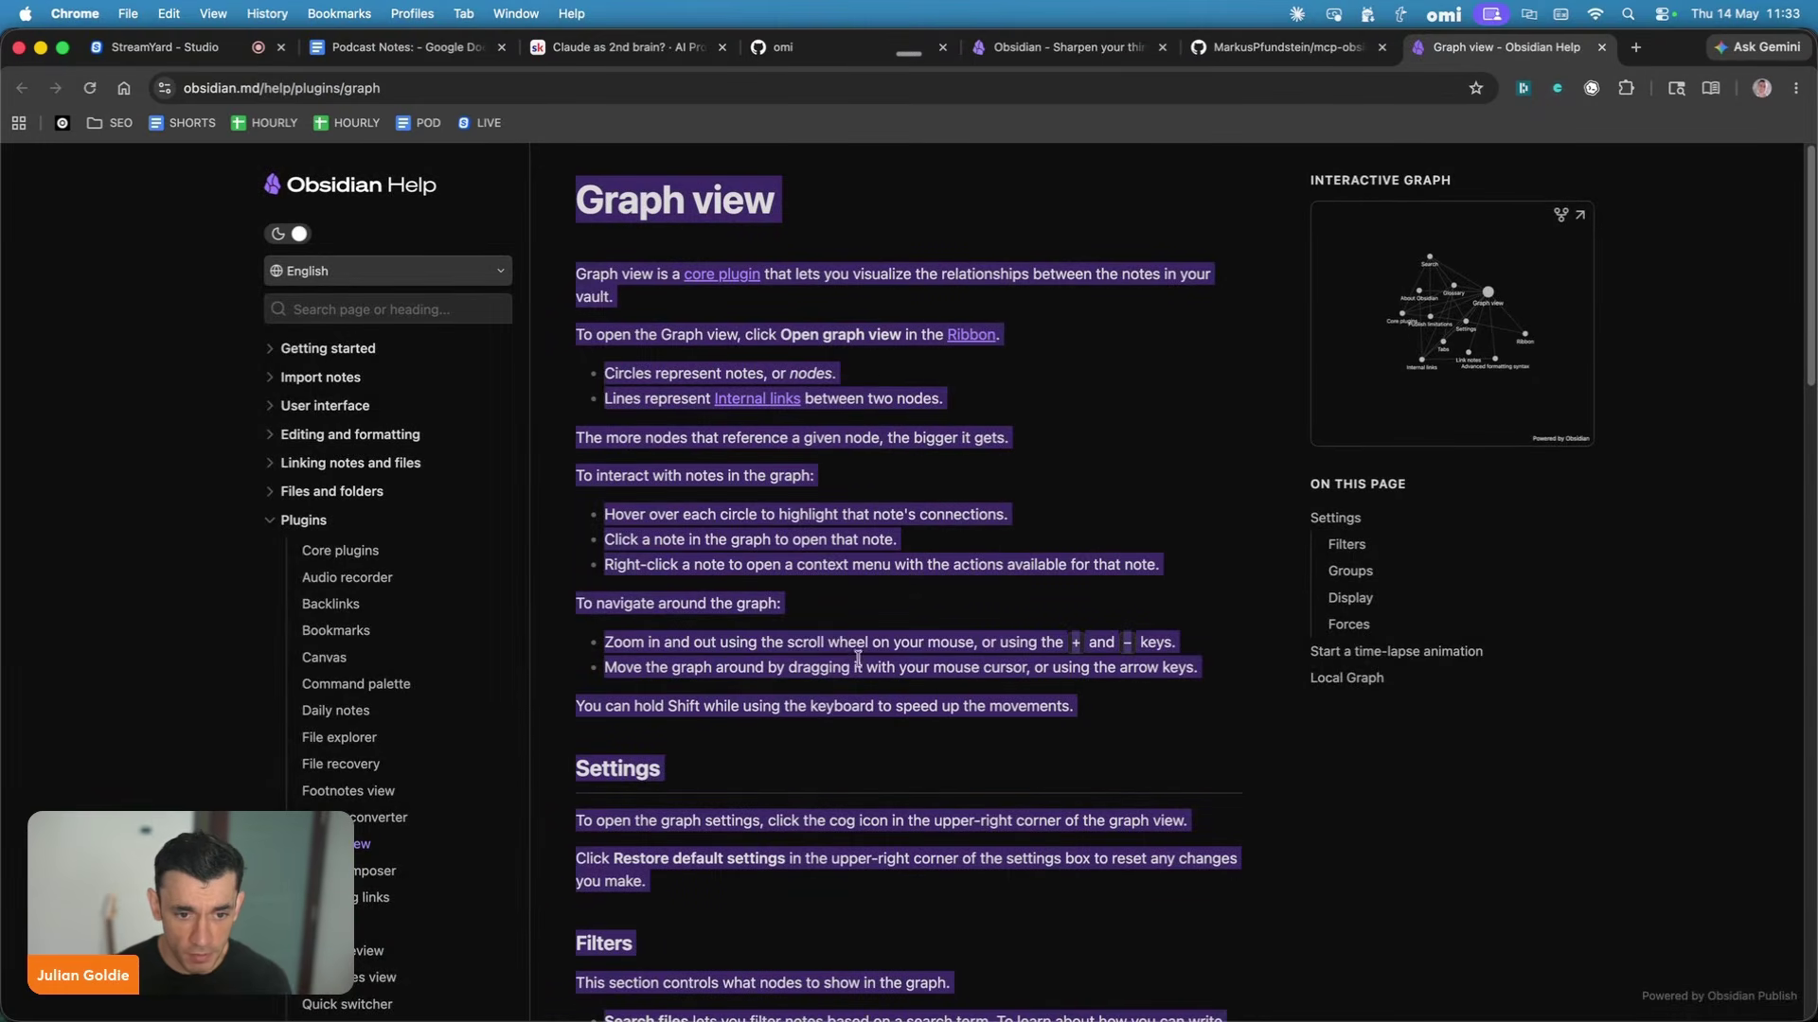
pyautogui.press('BackSpace')
pyautogui.press('BackSpace')
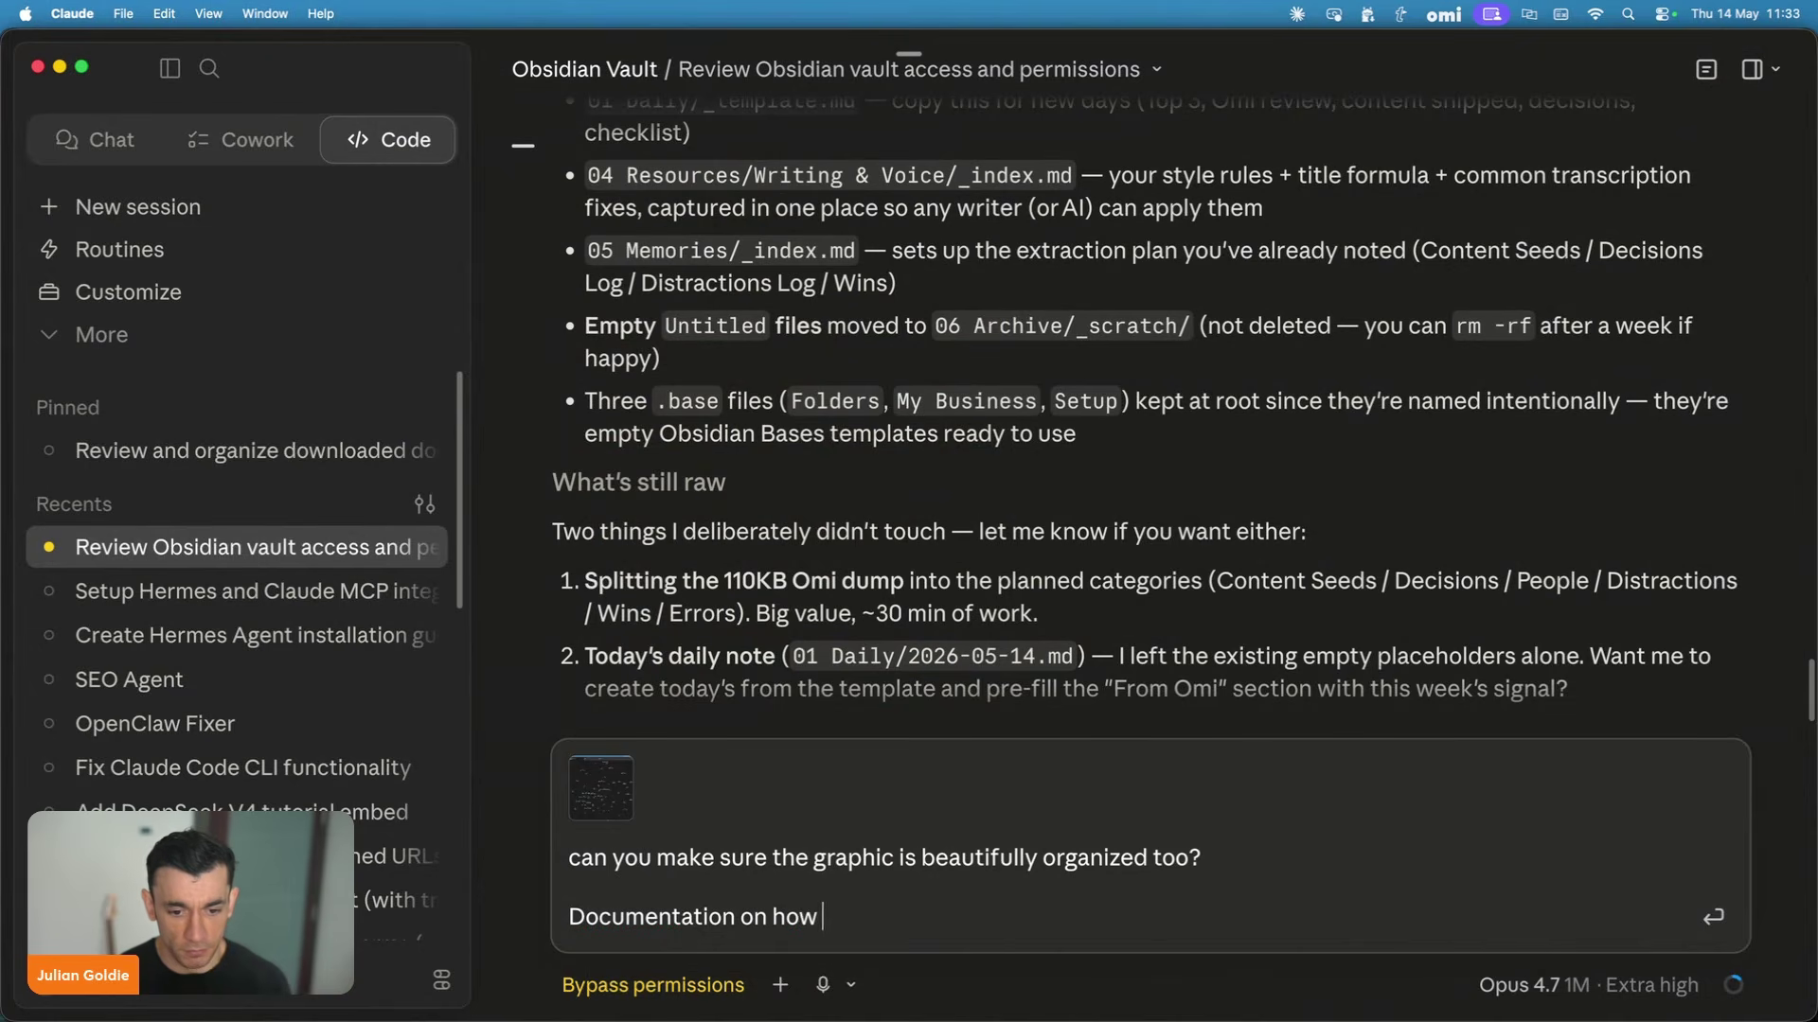
pyautogui.write('u d')
pyautogui.write('o here?')
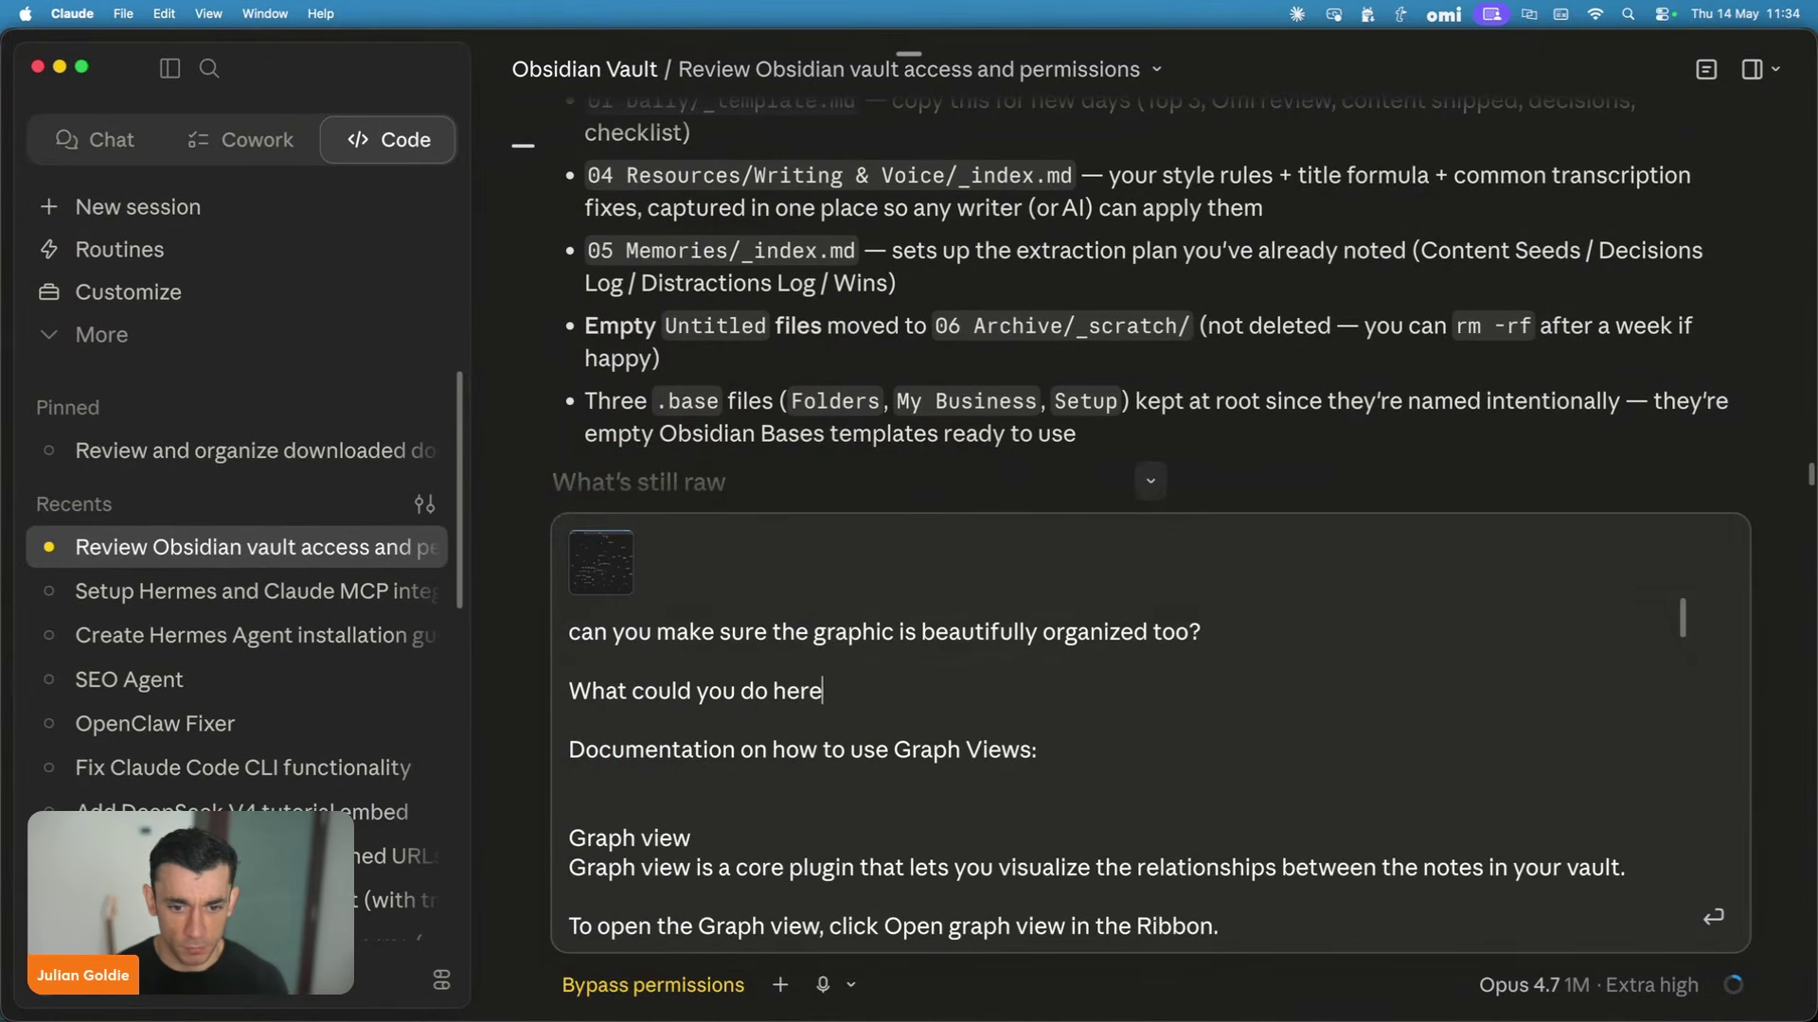
pyautogui.press('Return')
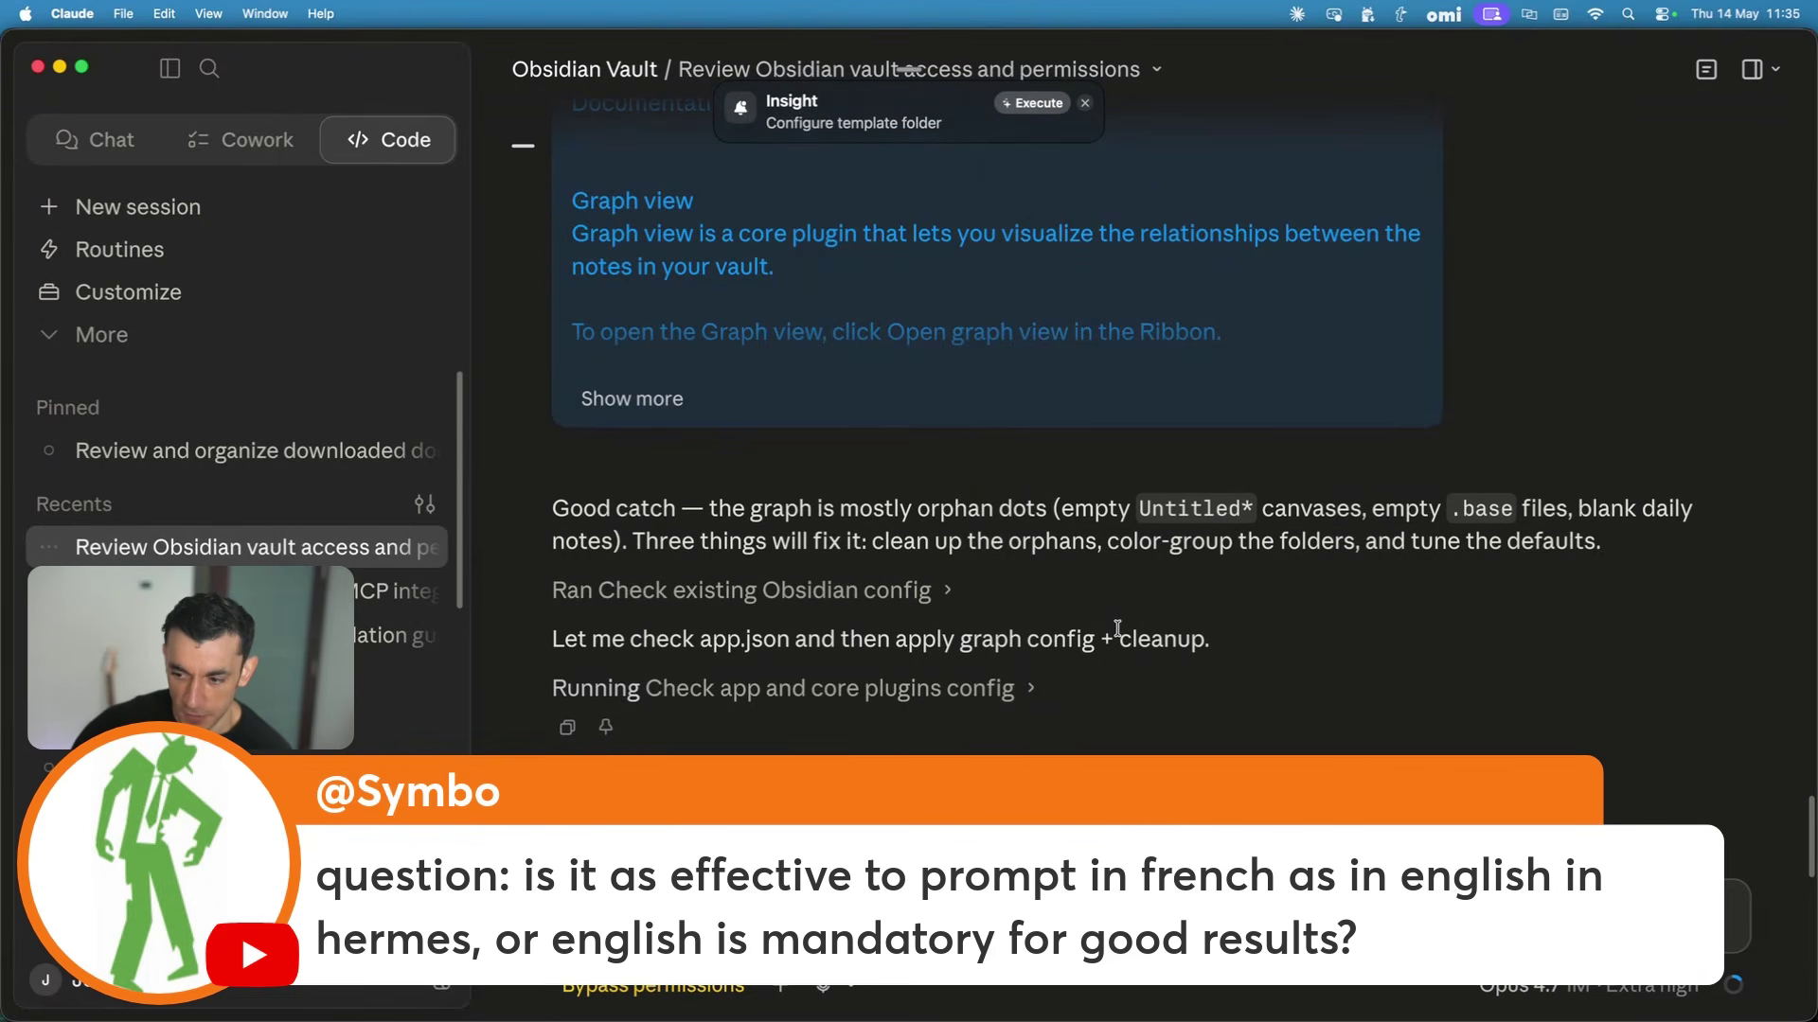
# Read Claude's reply on cleaning up orphans, colour-grouping folders, tuning forces and wiring up the daily-notes plugin.
pyautogui.moveTo(1609, 541); pyautogui.dragTo(552, 509)
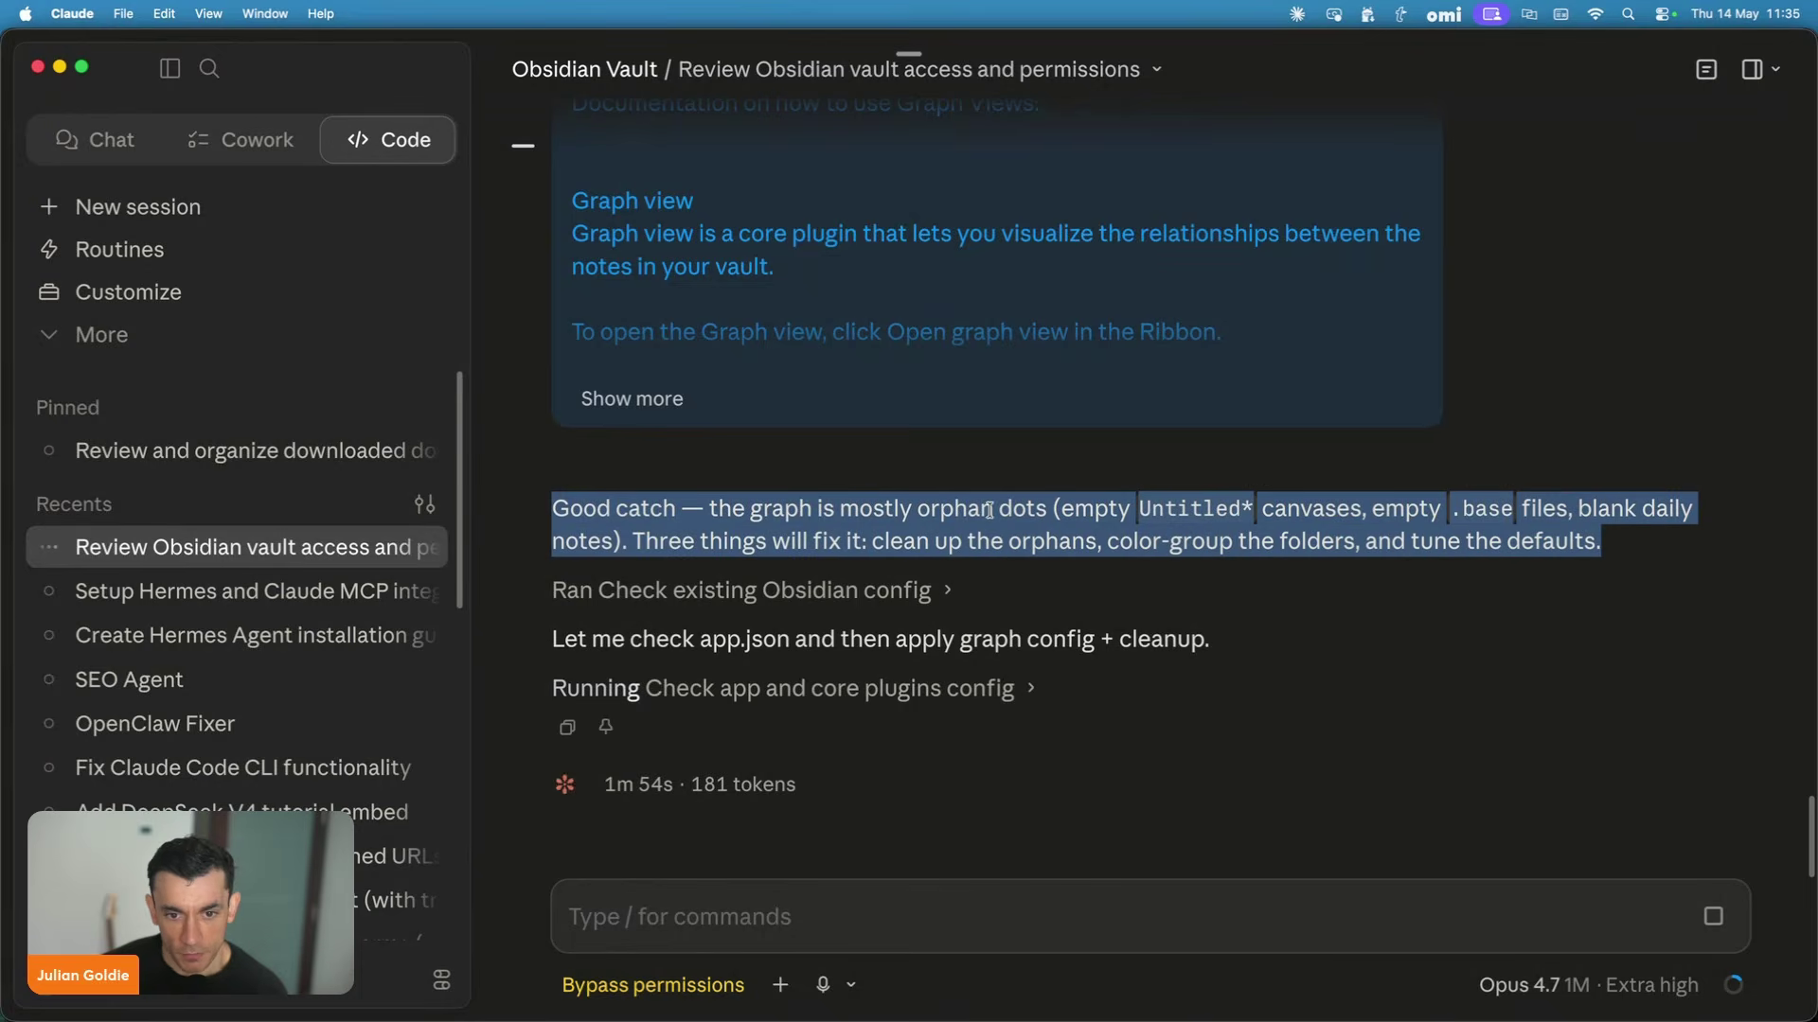
pyautogui.tripleClick(1067, 637)
pyautogui.moveTo(584, 555); pyautogui.dragTo(1224, 565)
pyautogui.click(563, 514)
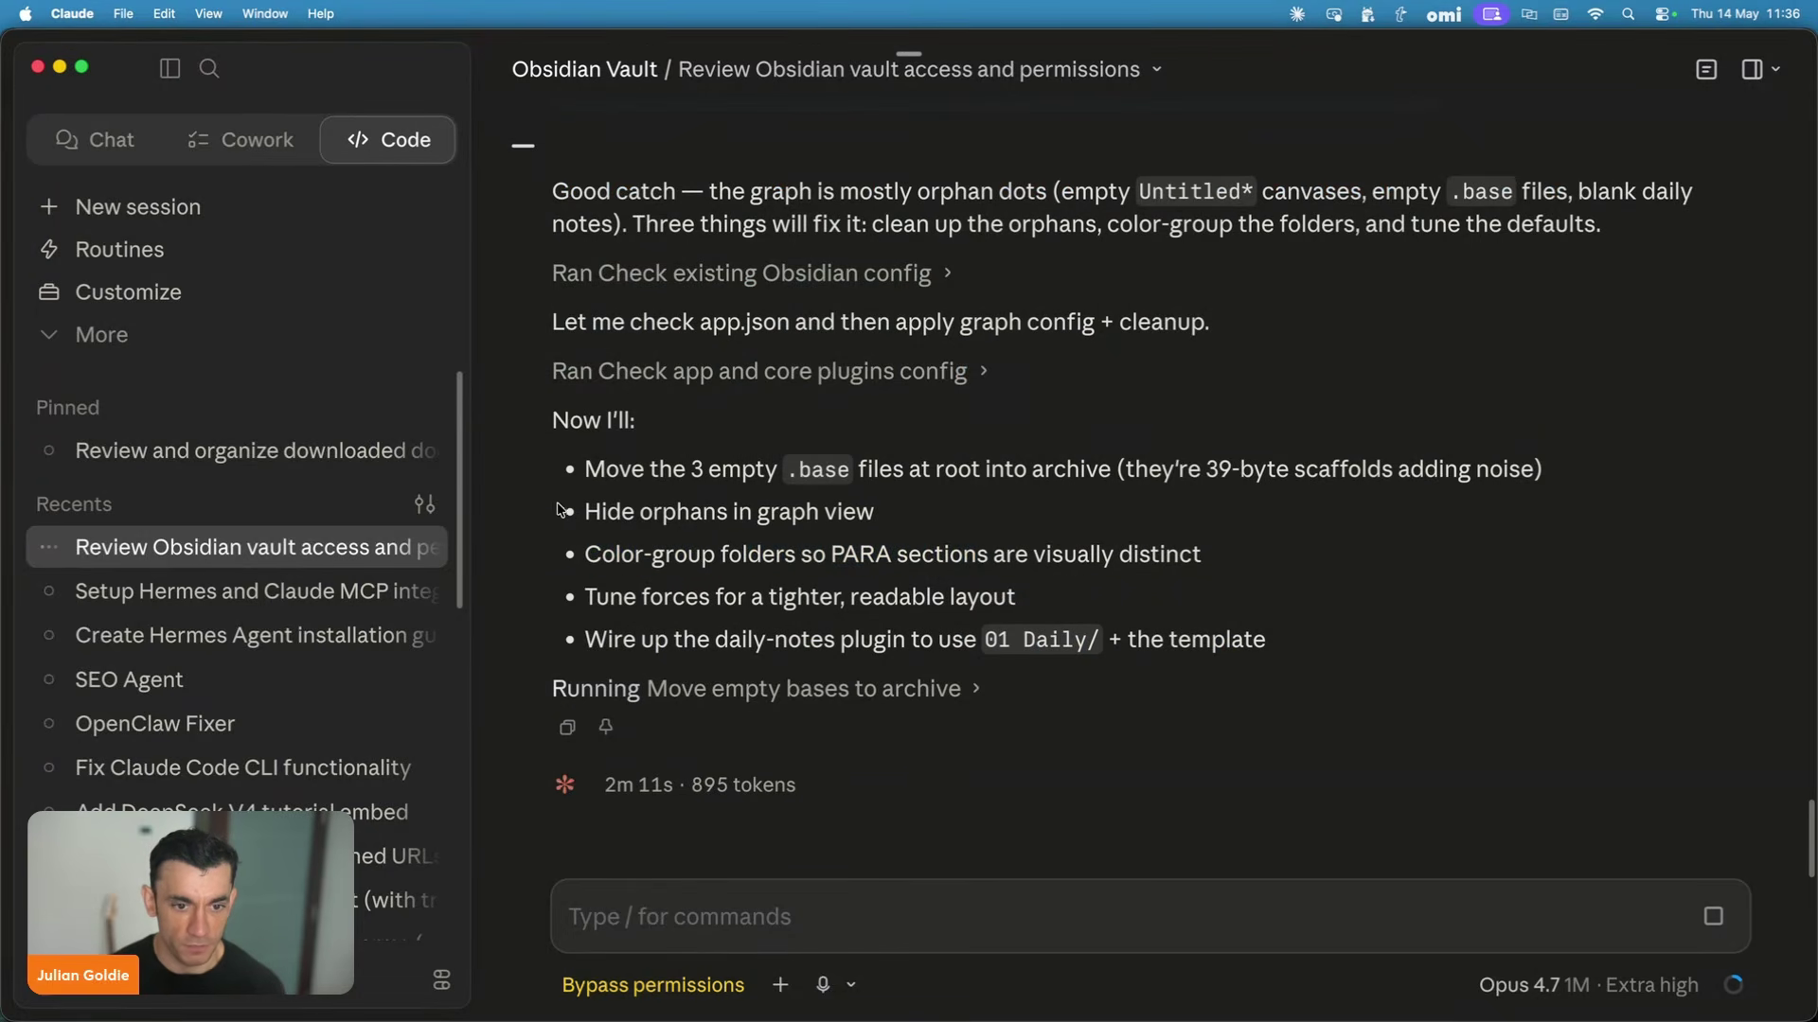
pyautogui.moveTo(1265, 647); pyautogui.dragTo(552, 189)
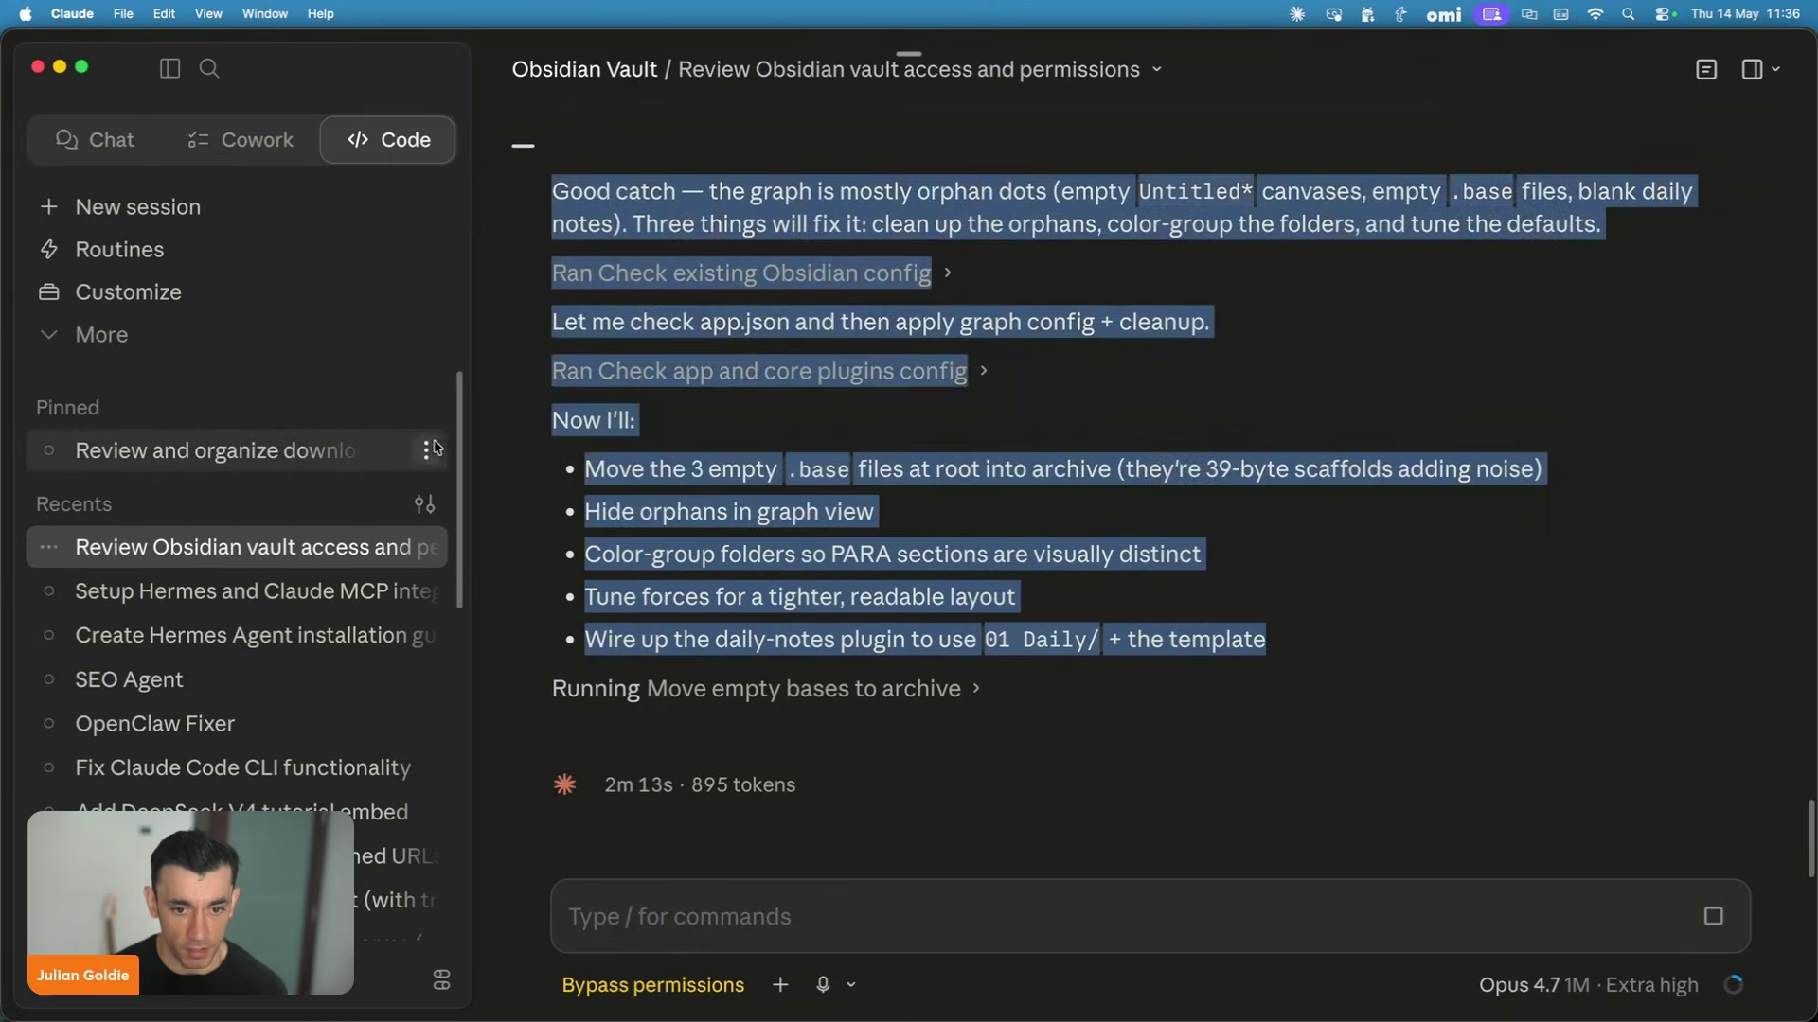
# Inspect the Home note's connections in Obsidian's graph view, then check Claude's progress on the configuration files.
pyautogui.press('super+Tab')
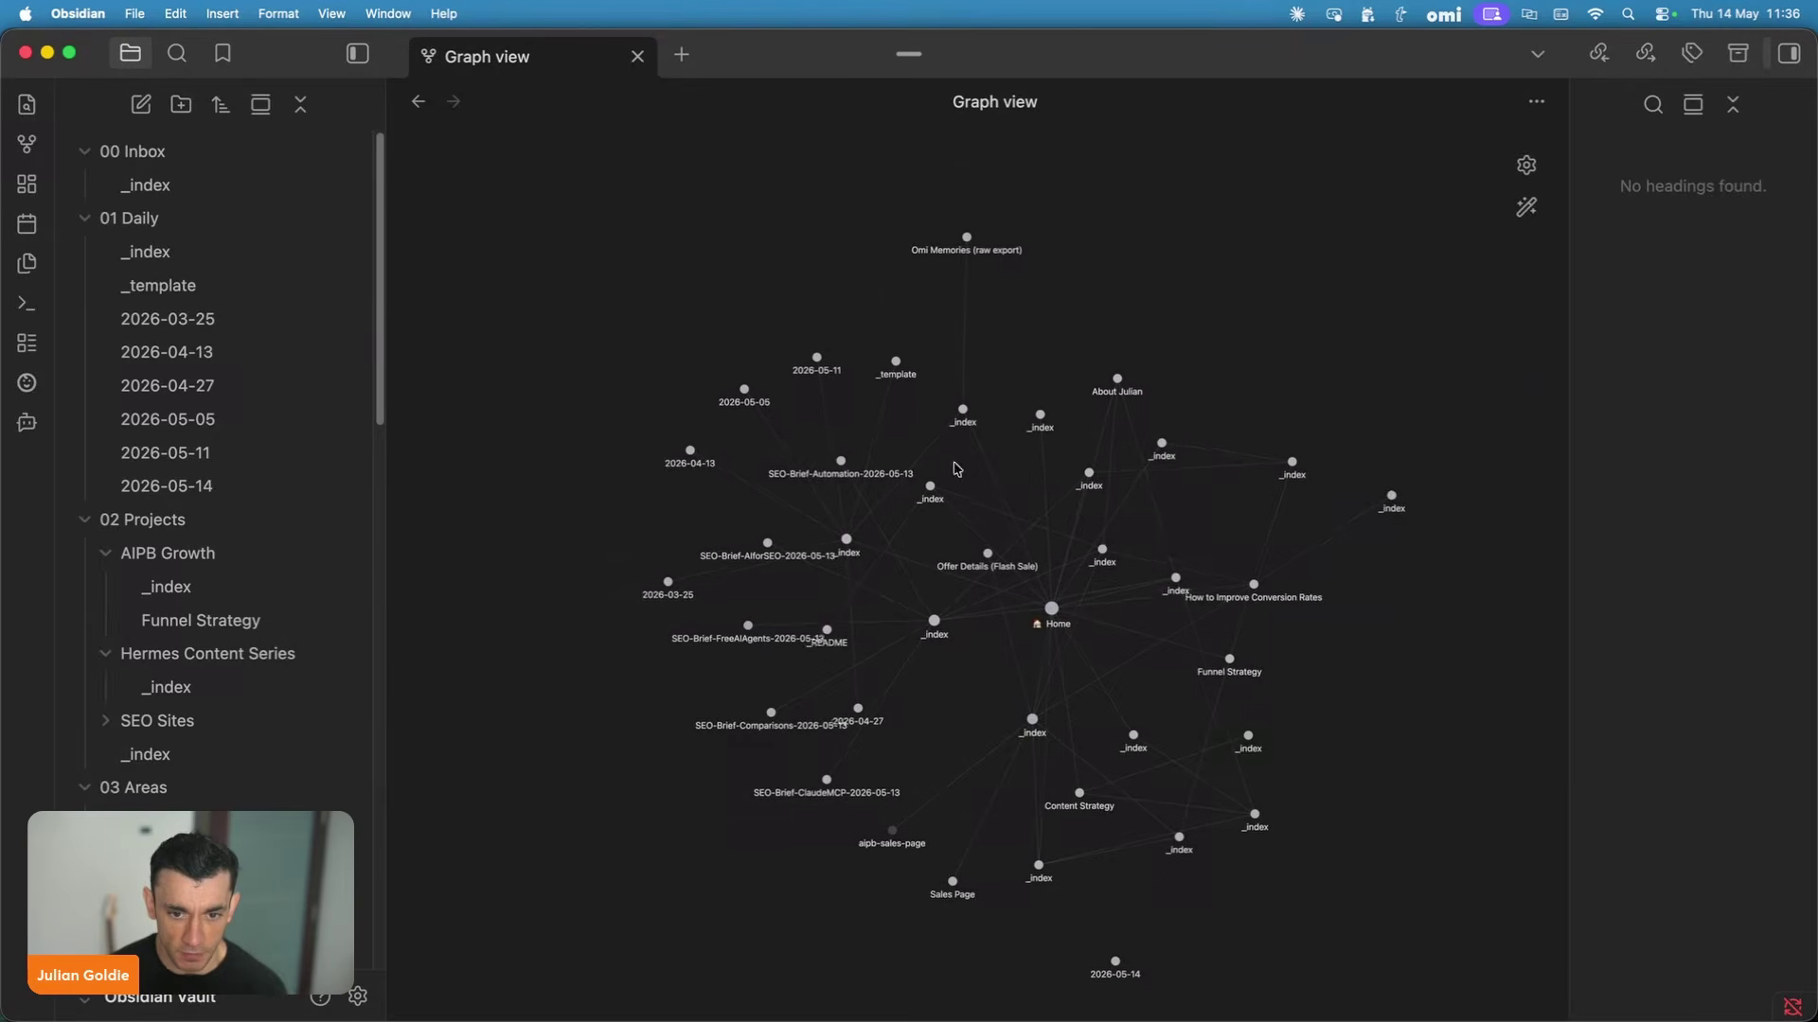
pyautogui.scroll(5, 755, 485)
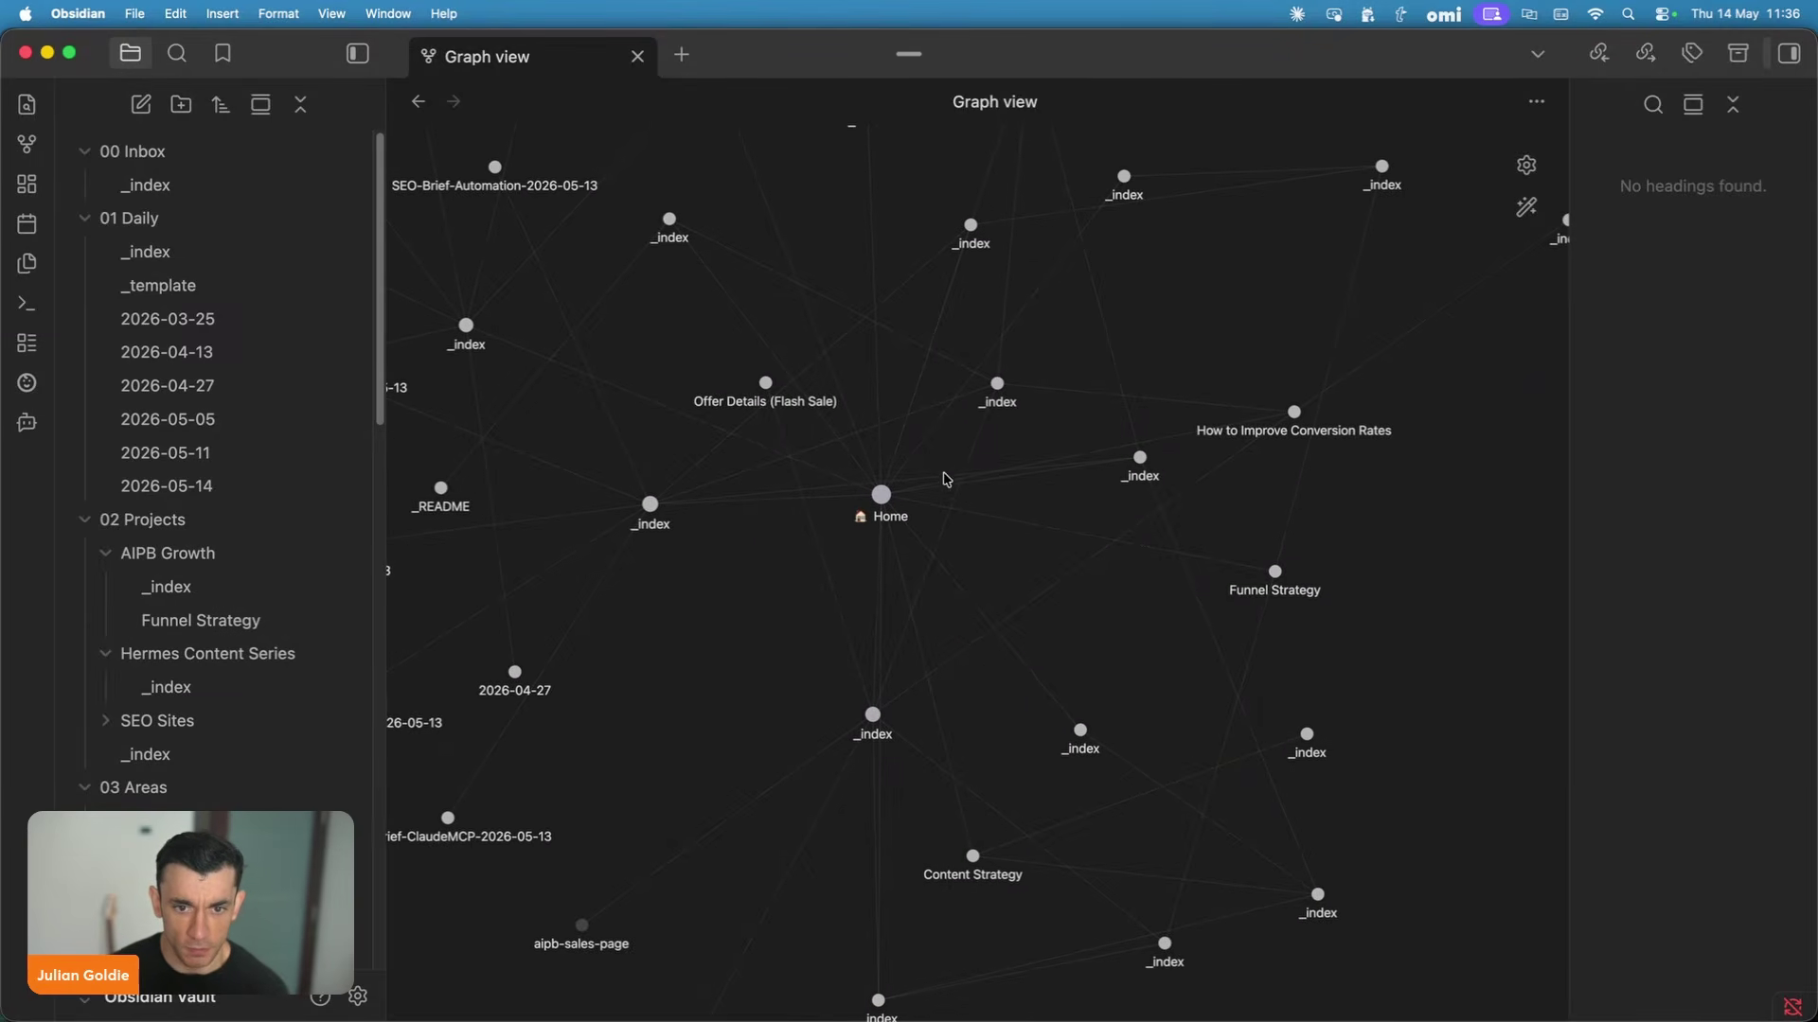
pyautogui.press('super+Tab')
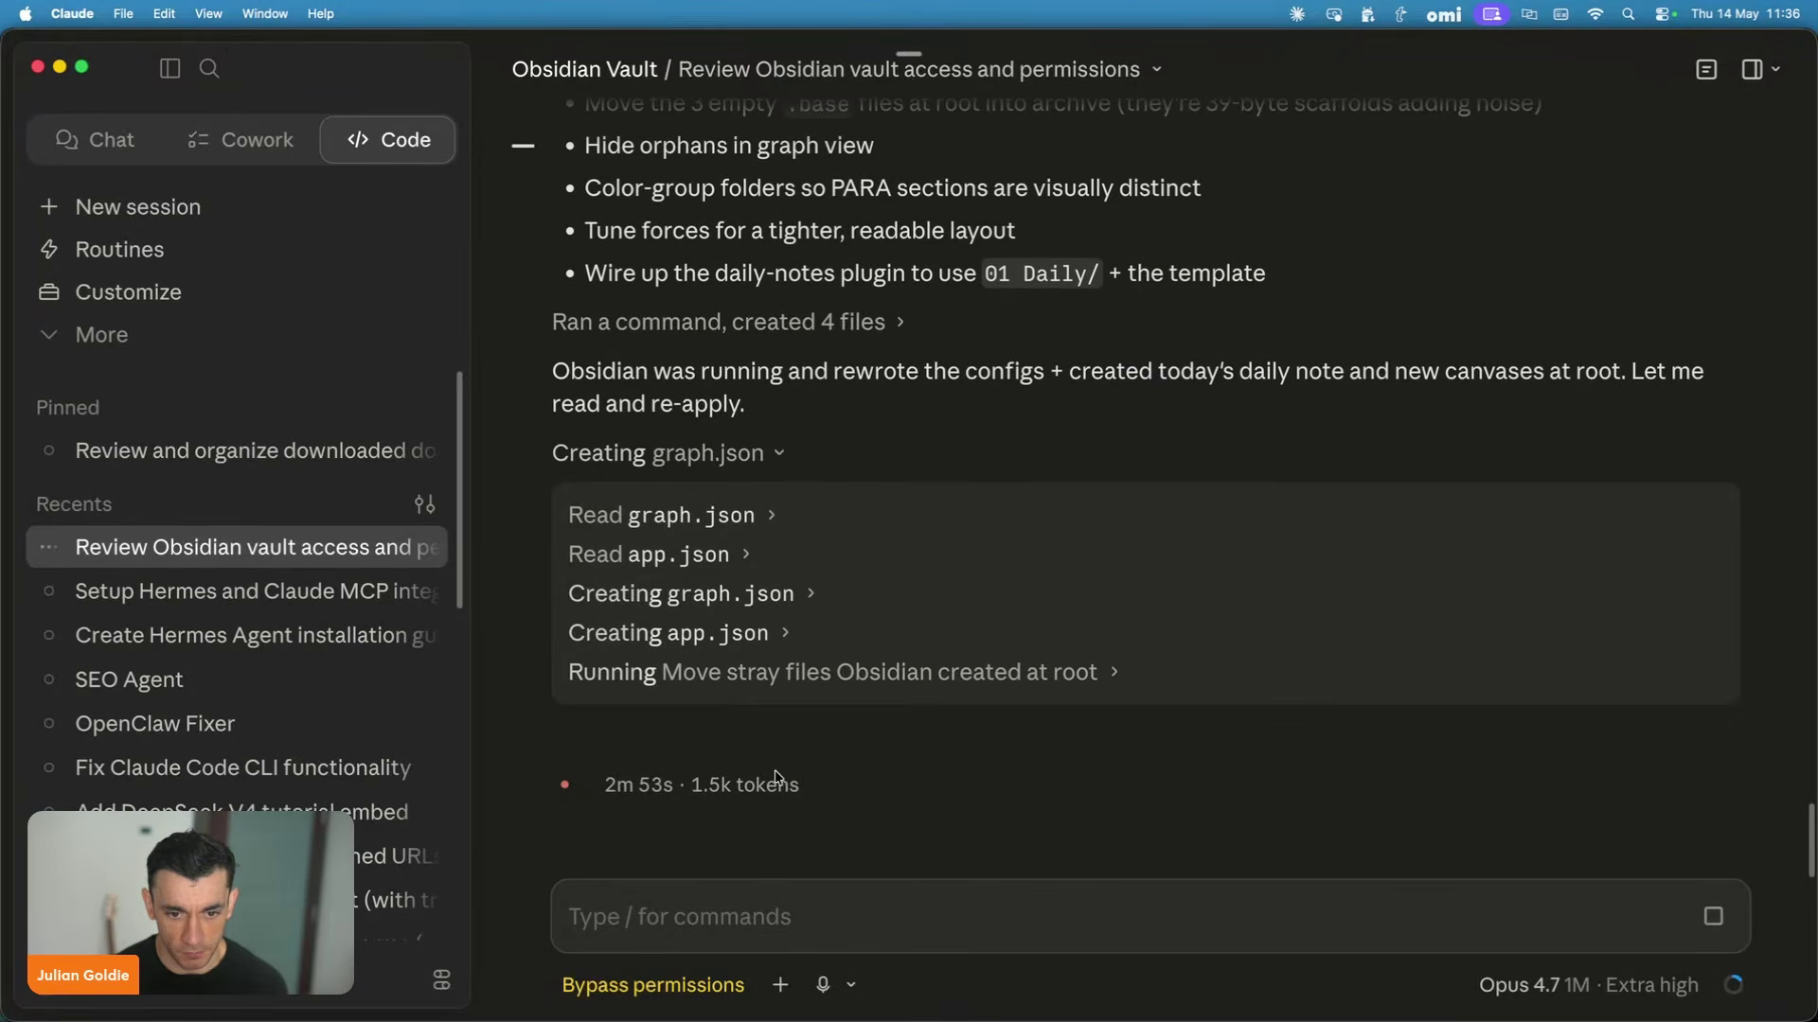
# Return to Obsidian, open the AIPB Growth index note and widen the outline area beside it.
pyautogui.press('super+Tab')
pyautogui.click(1682, 153)
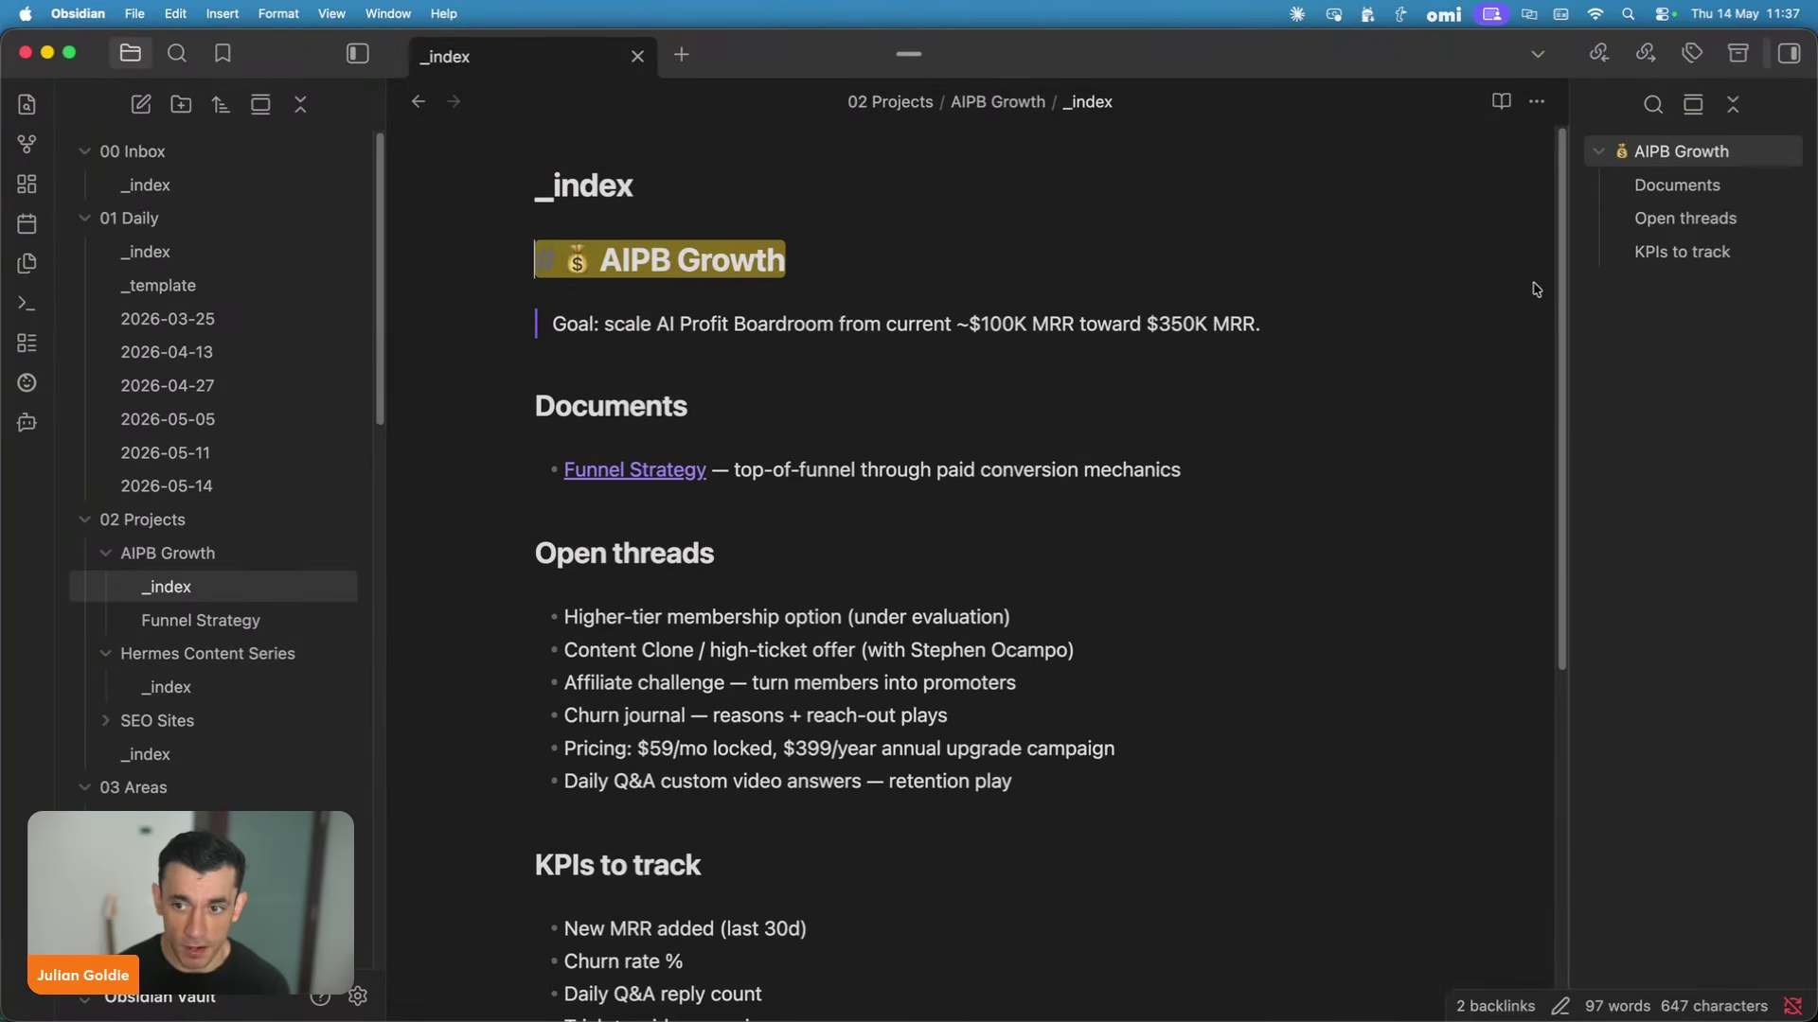
pyautogui.moveTo(1569, 299); pyautogui.dragTo(1285, 303)
pyautogui.click(927, 403)
pyautogui.scroll(-5, 927, 404)
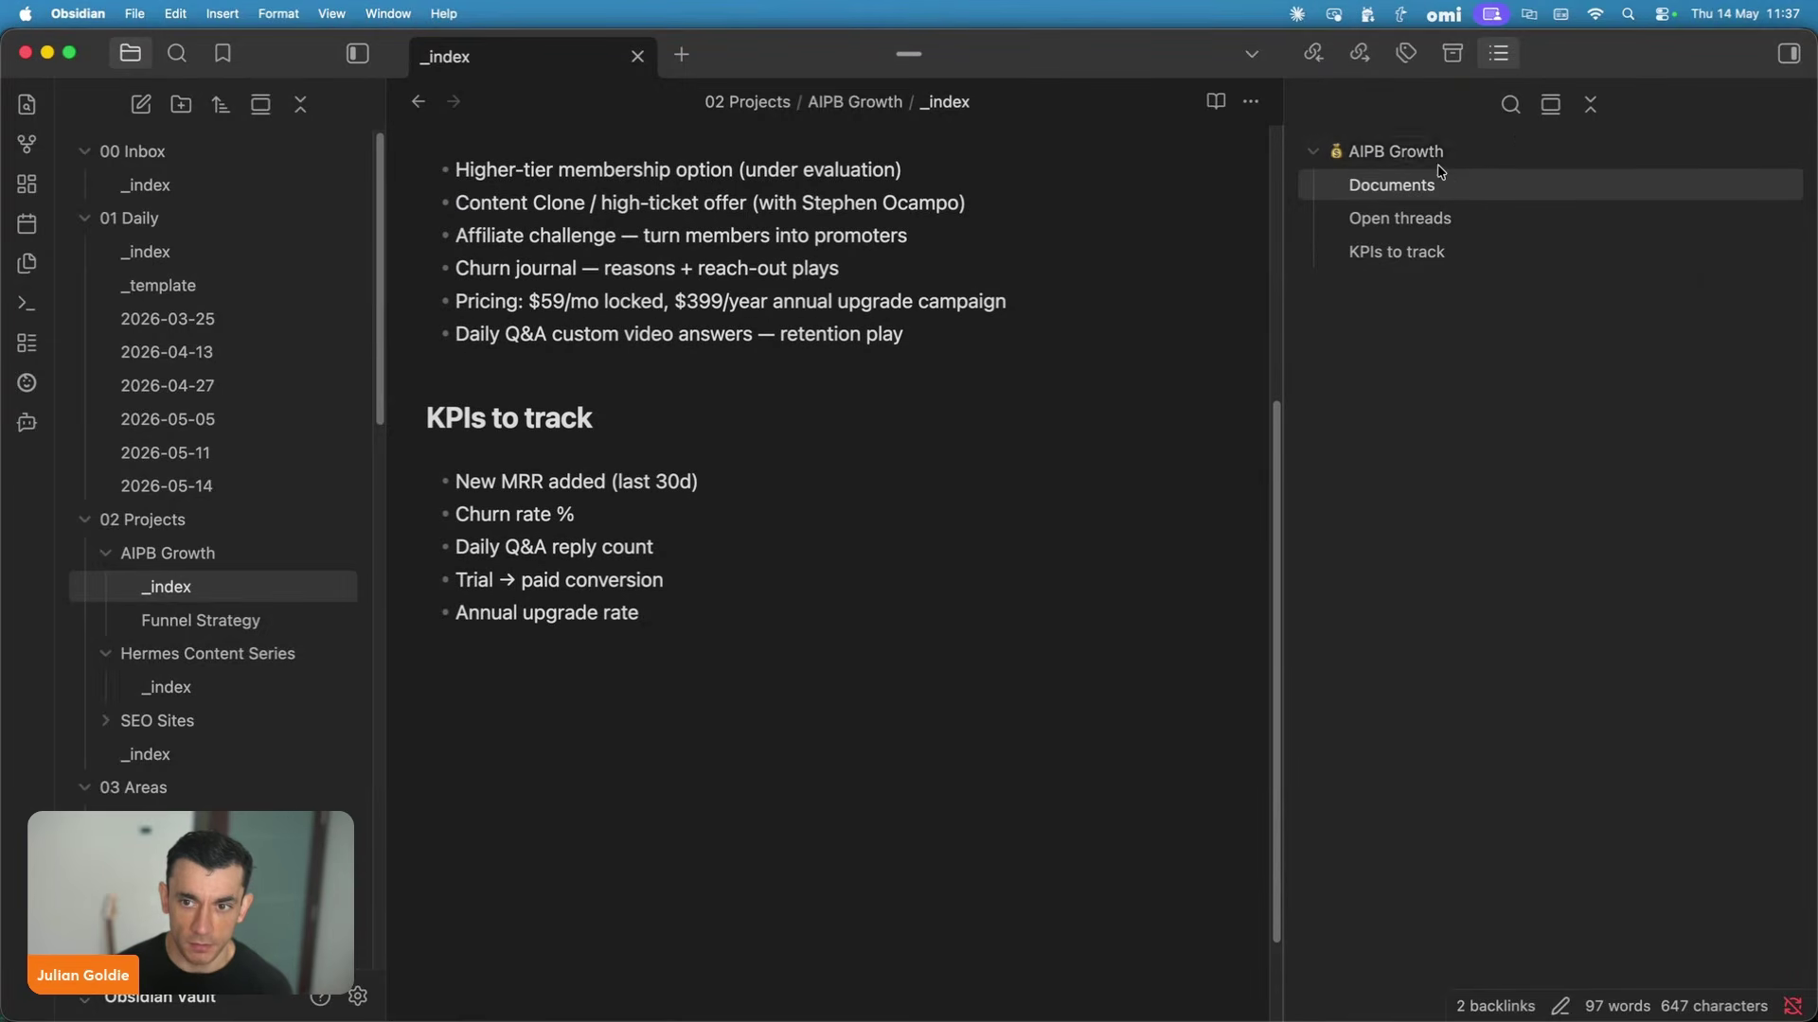
# Use the AIPB Growth index note's outline to review its Documents, Open threads and KPIs to track sections.
pyautogui.click(1396, 252)
pyautogui.click(1399, 219)
pyautogui.click(1405, 189)
pyautogui.click(1391, 252)
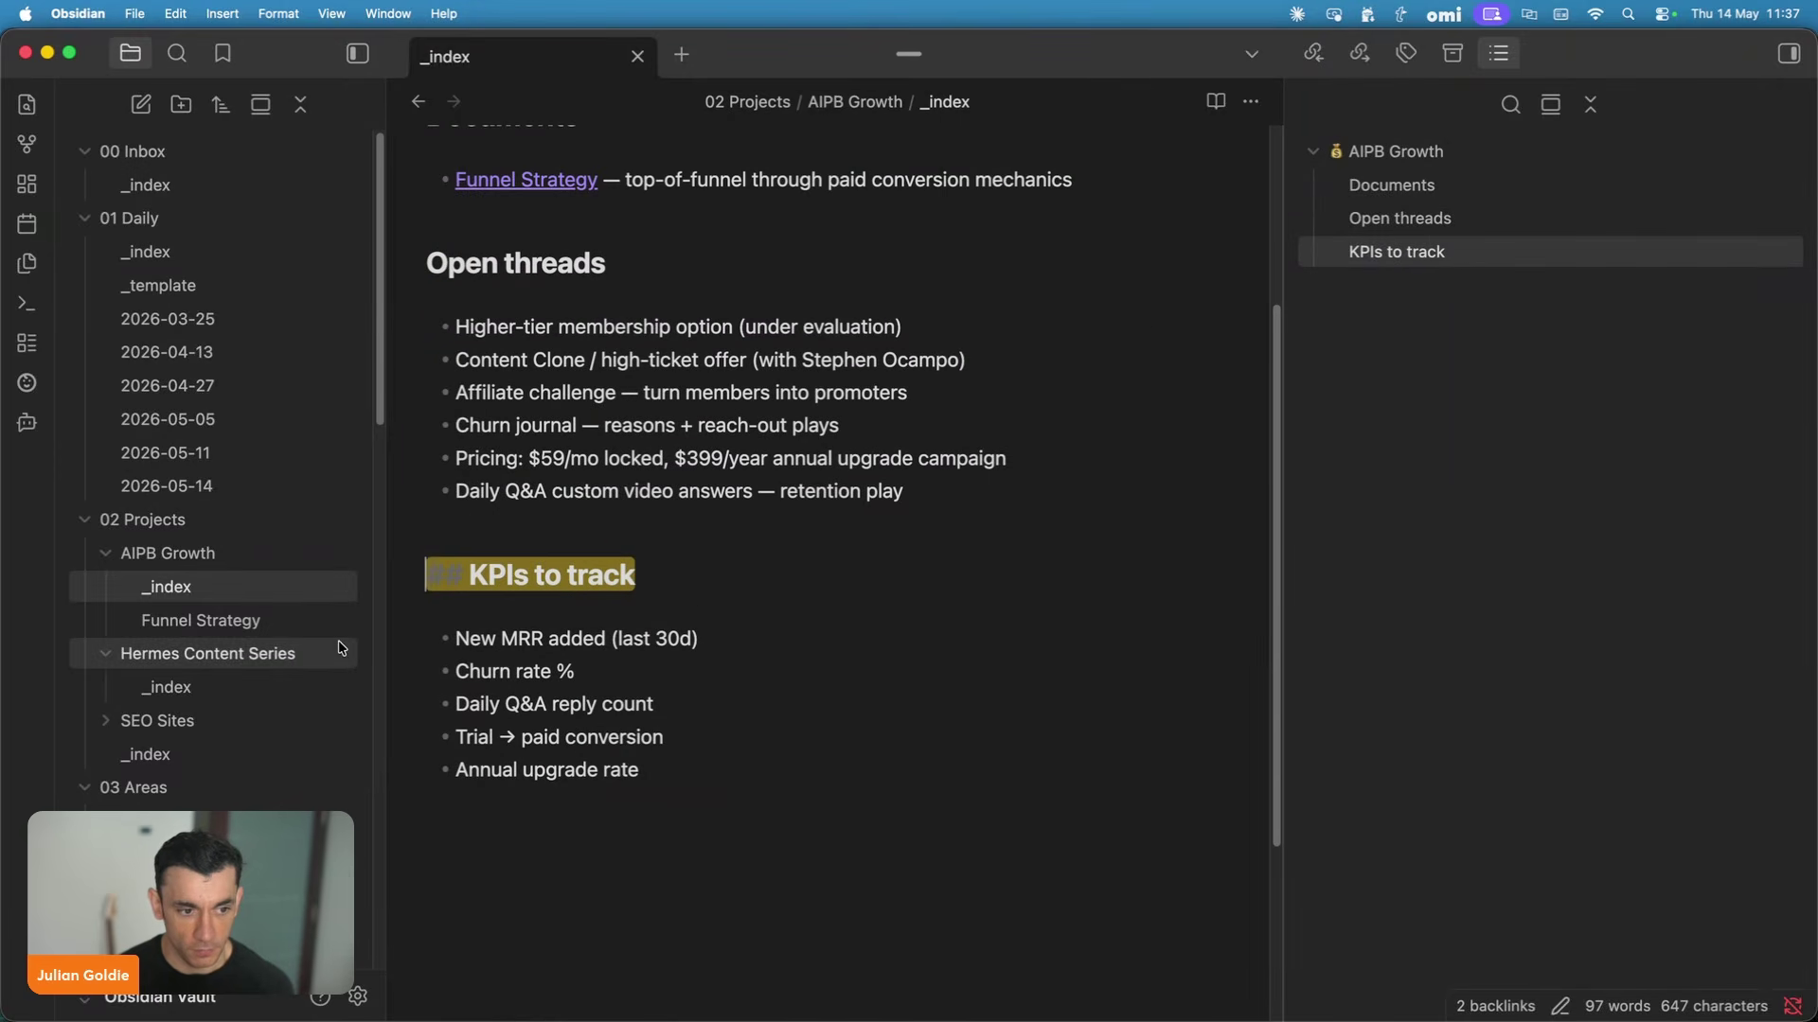
pyautogui.click(1400, 186)
pyautogui.click(1401, 218)
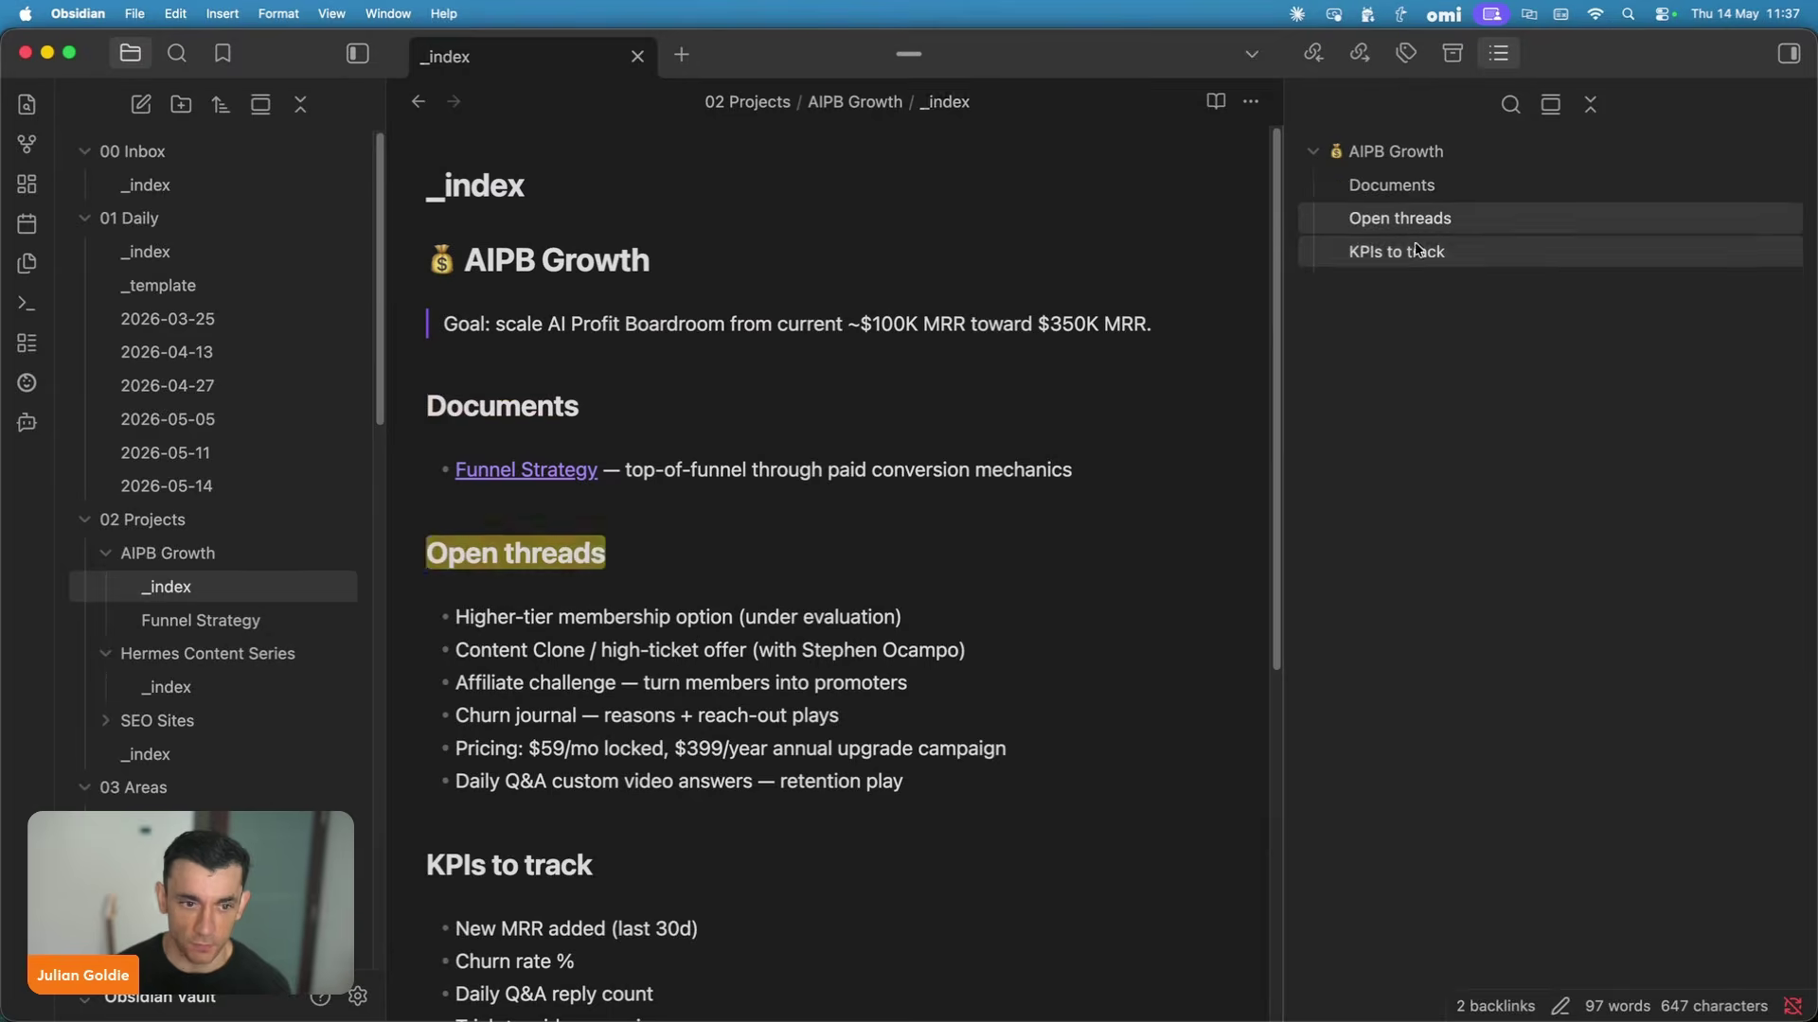
pyautogui.click(1417, 251)
# Open the Funnel Strategy note and review its What's Working, Content Strategy, Retention Levers and Pricing History sections through the outline.
pyautogui.click(201, 621)
pyautogui.click(1434, 320)
pyautogui.click(1434, 352)
pyautogui.click(1447, 284)
pyautogui.click(1441, 251)
pyautogui.click(1447, 318)
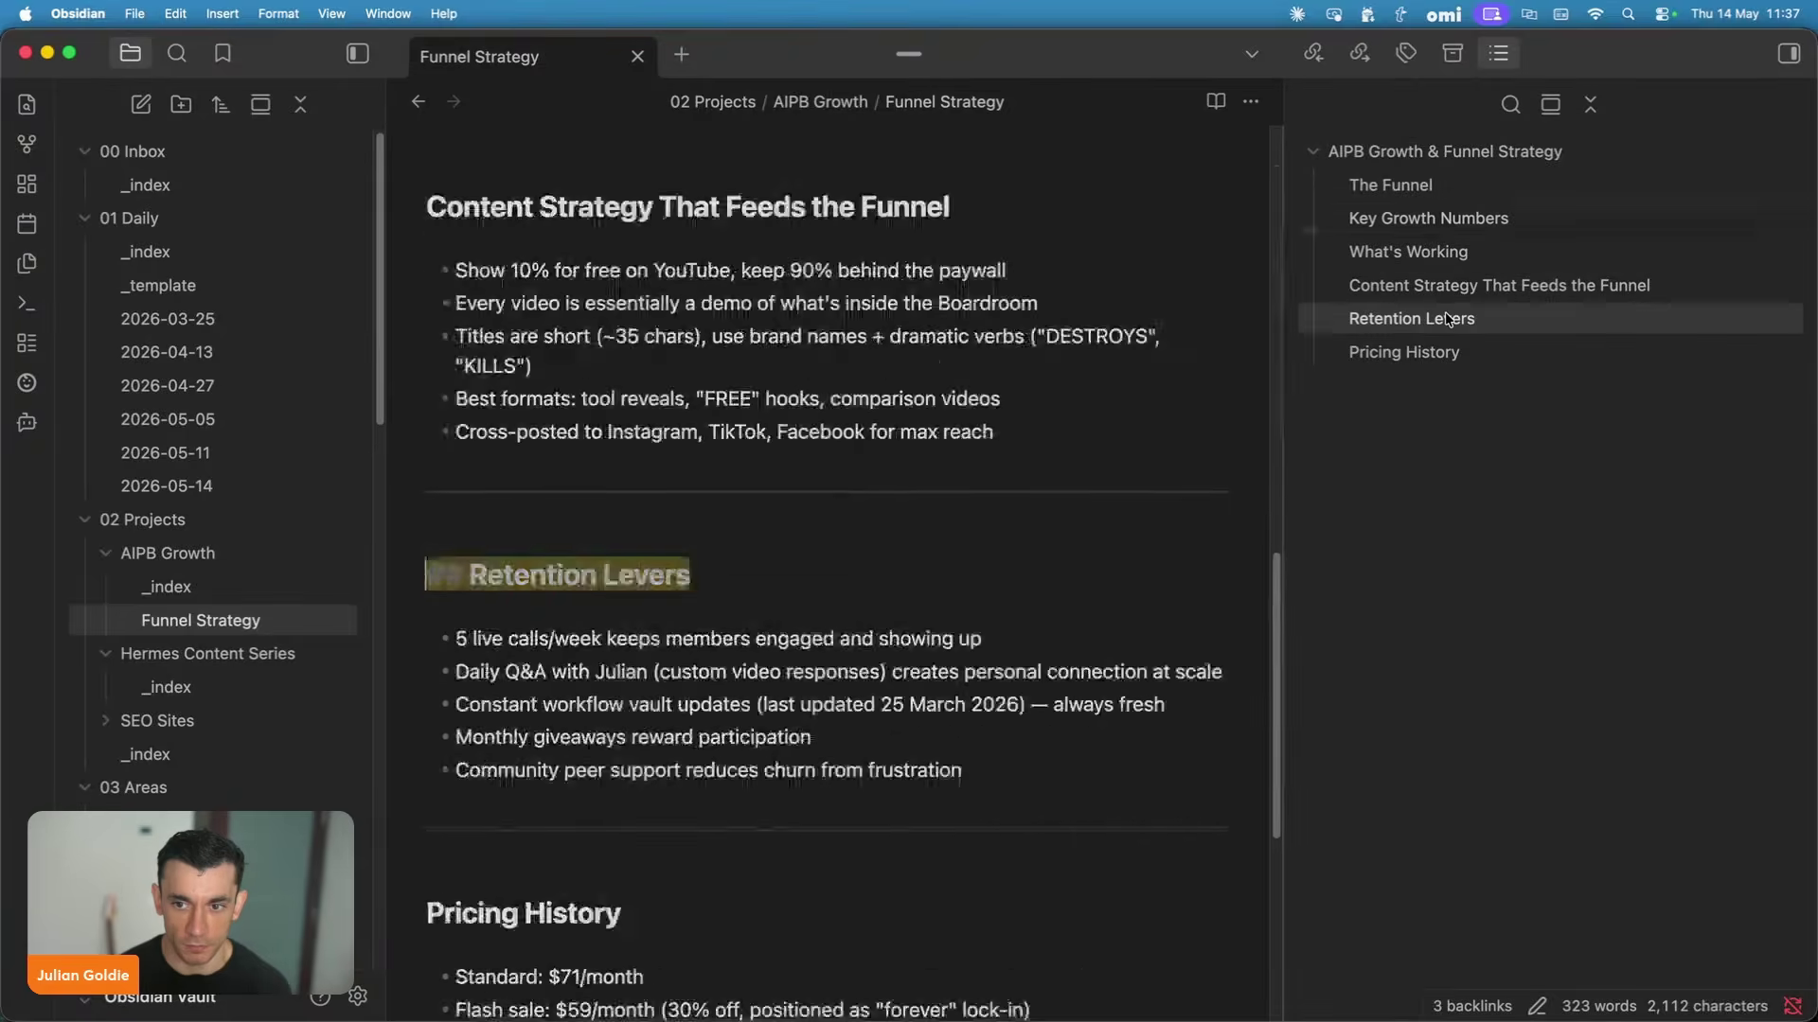
pyautogui.click(1433, 349)
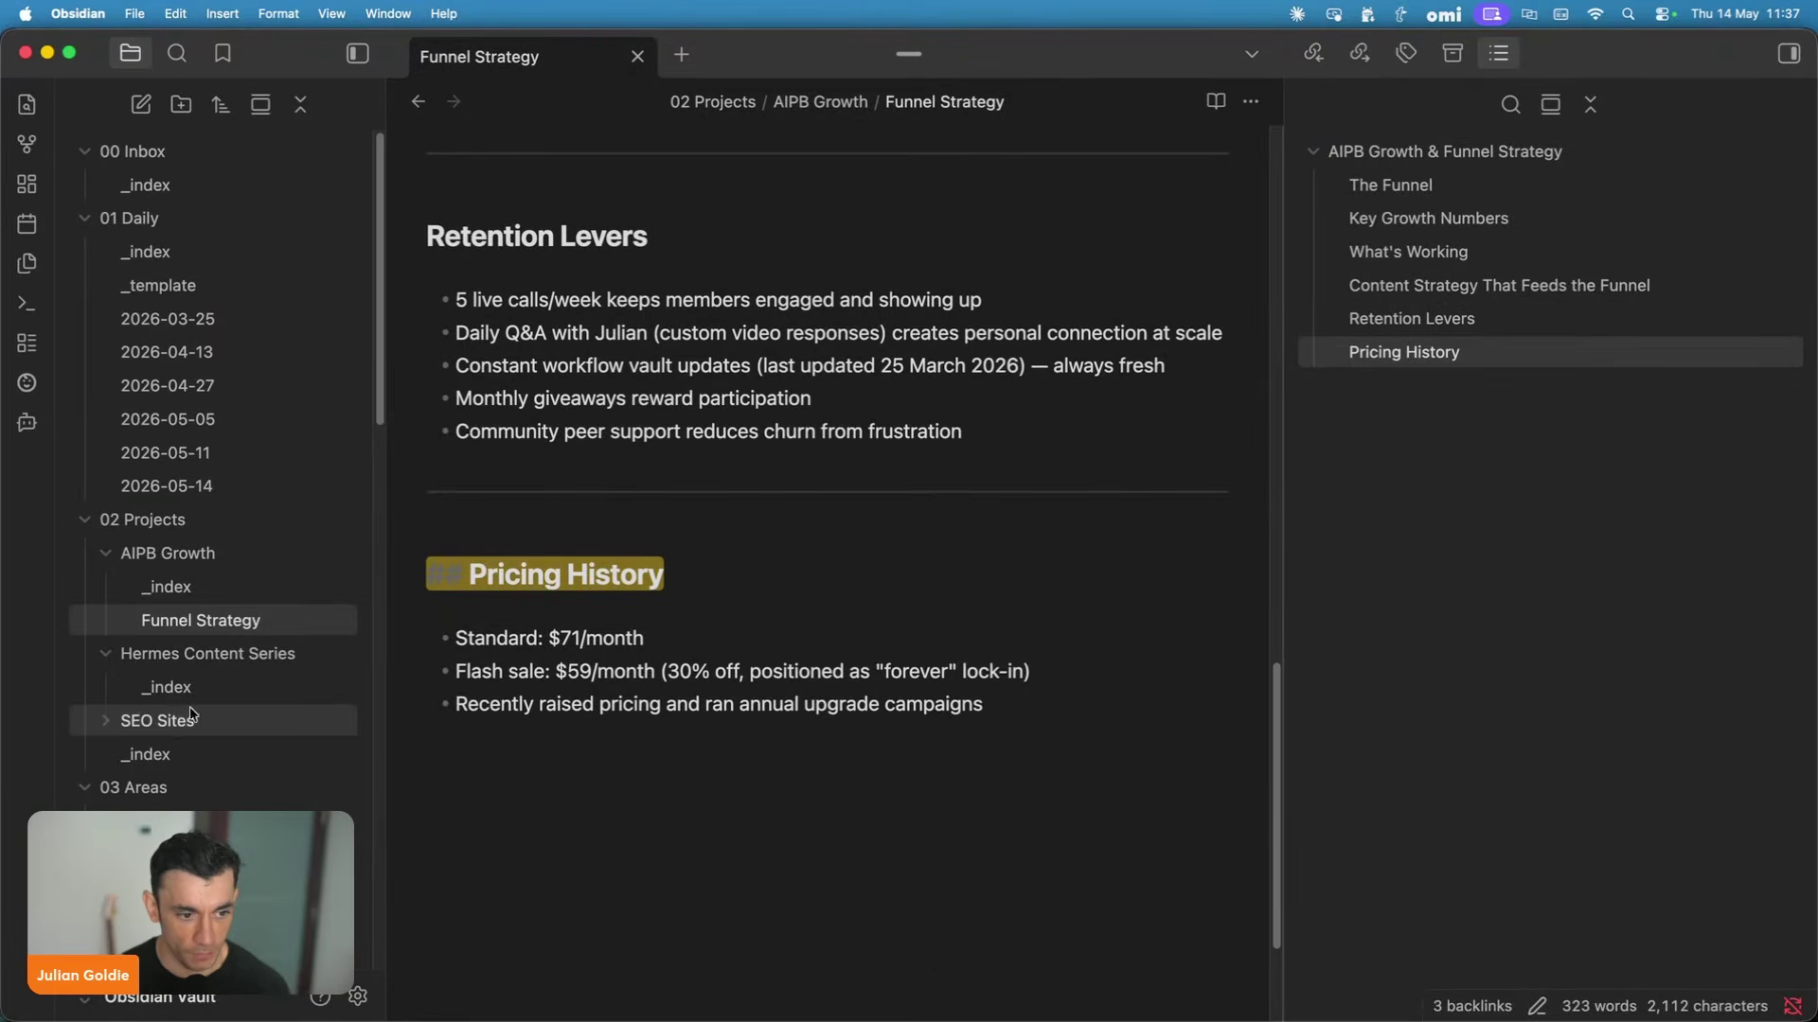
# Open the Hermes Content Series index note and review its Pillars, Active deliverables and Distribution sections.
pyautogui.click(166, 687)
pyautogui.scroll(-10, 922, 369)
pyautogui.scroll(10, 922, 369)
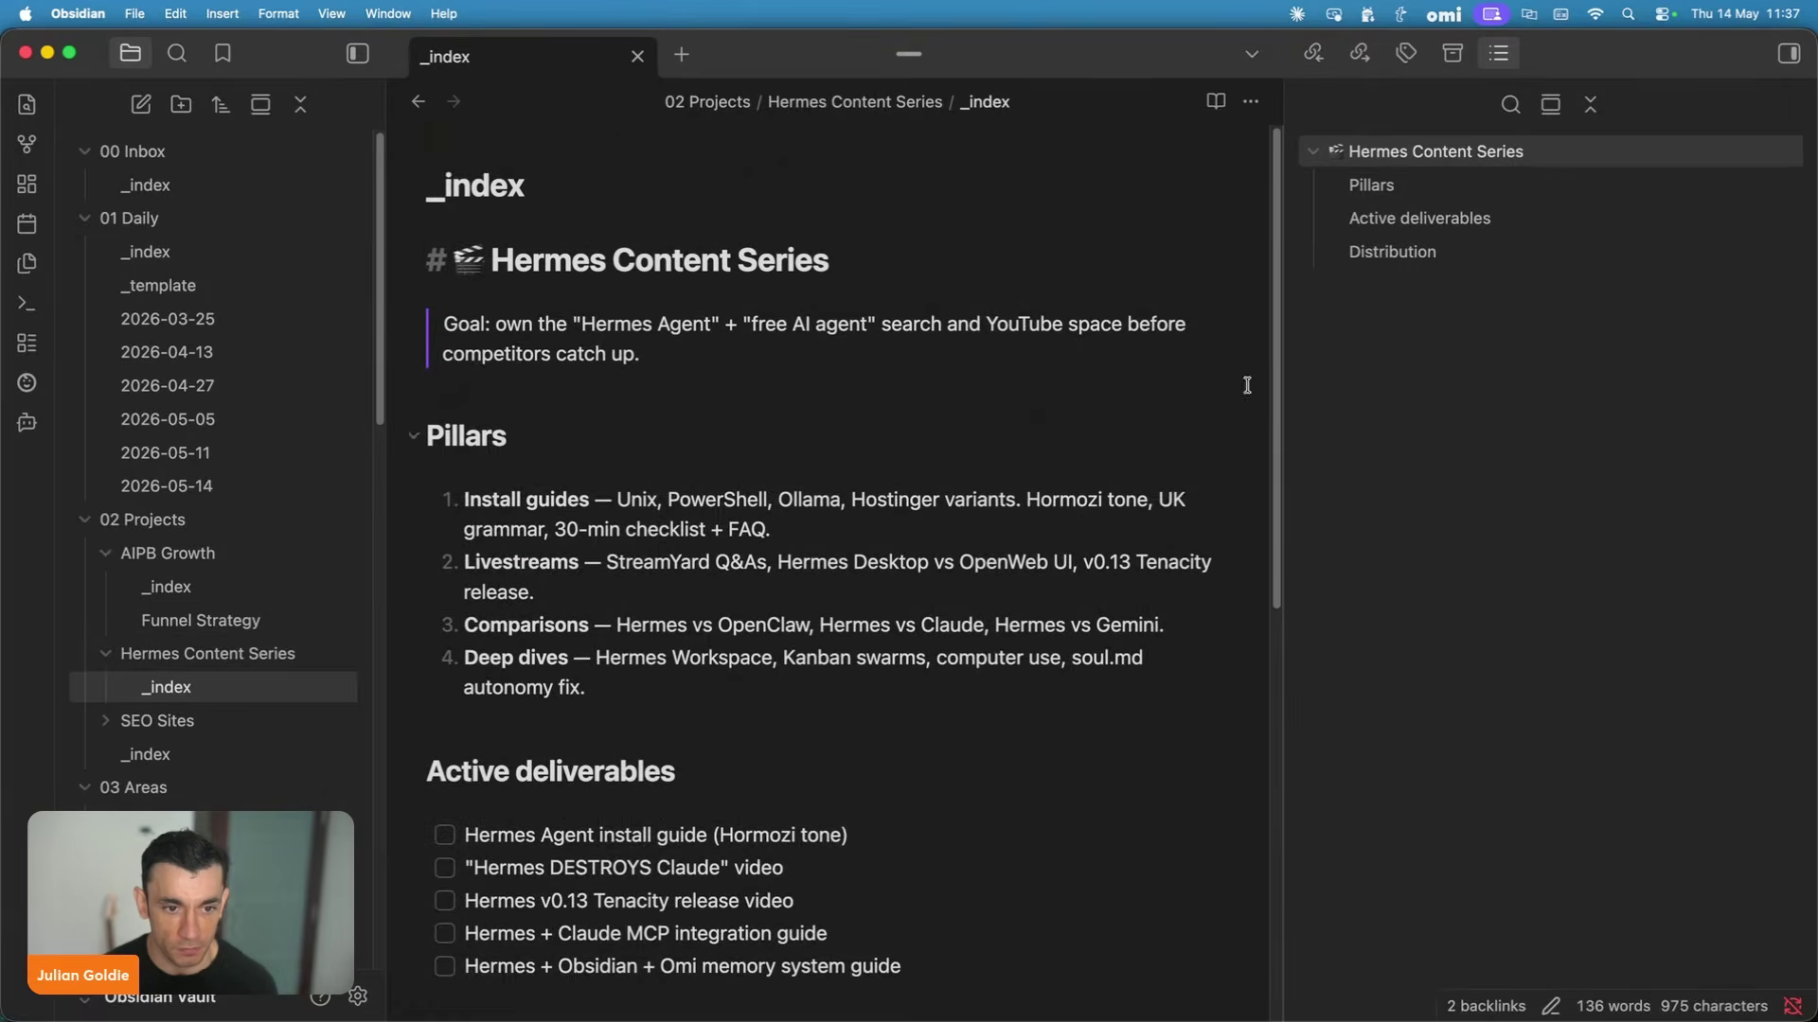
pyautogui.click(1392, 250)
pyautogui.click(1371, 184)
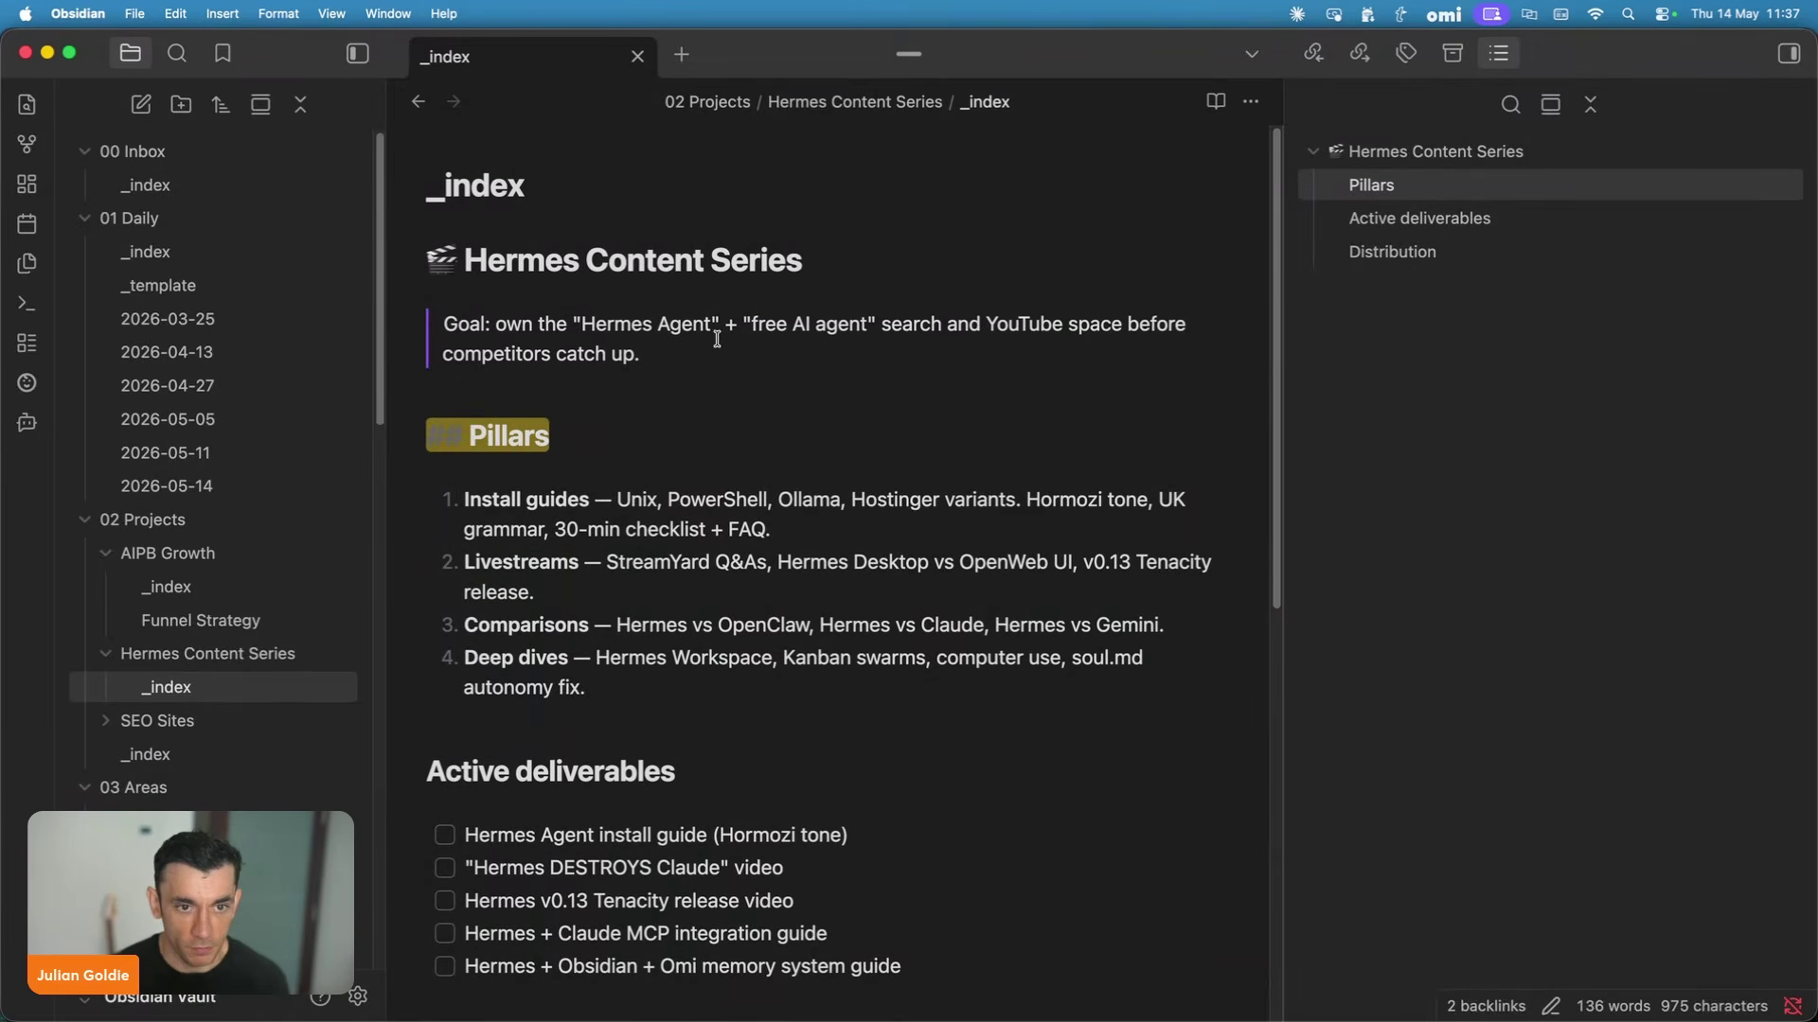
pyautogui.click(726, 457)
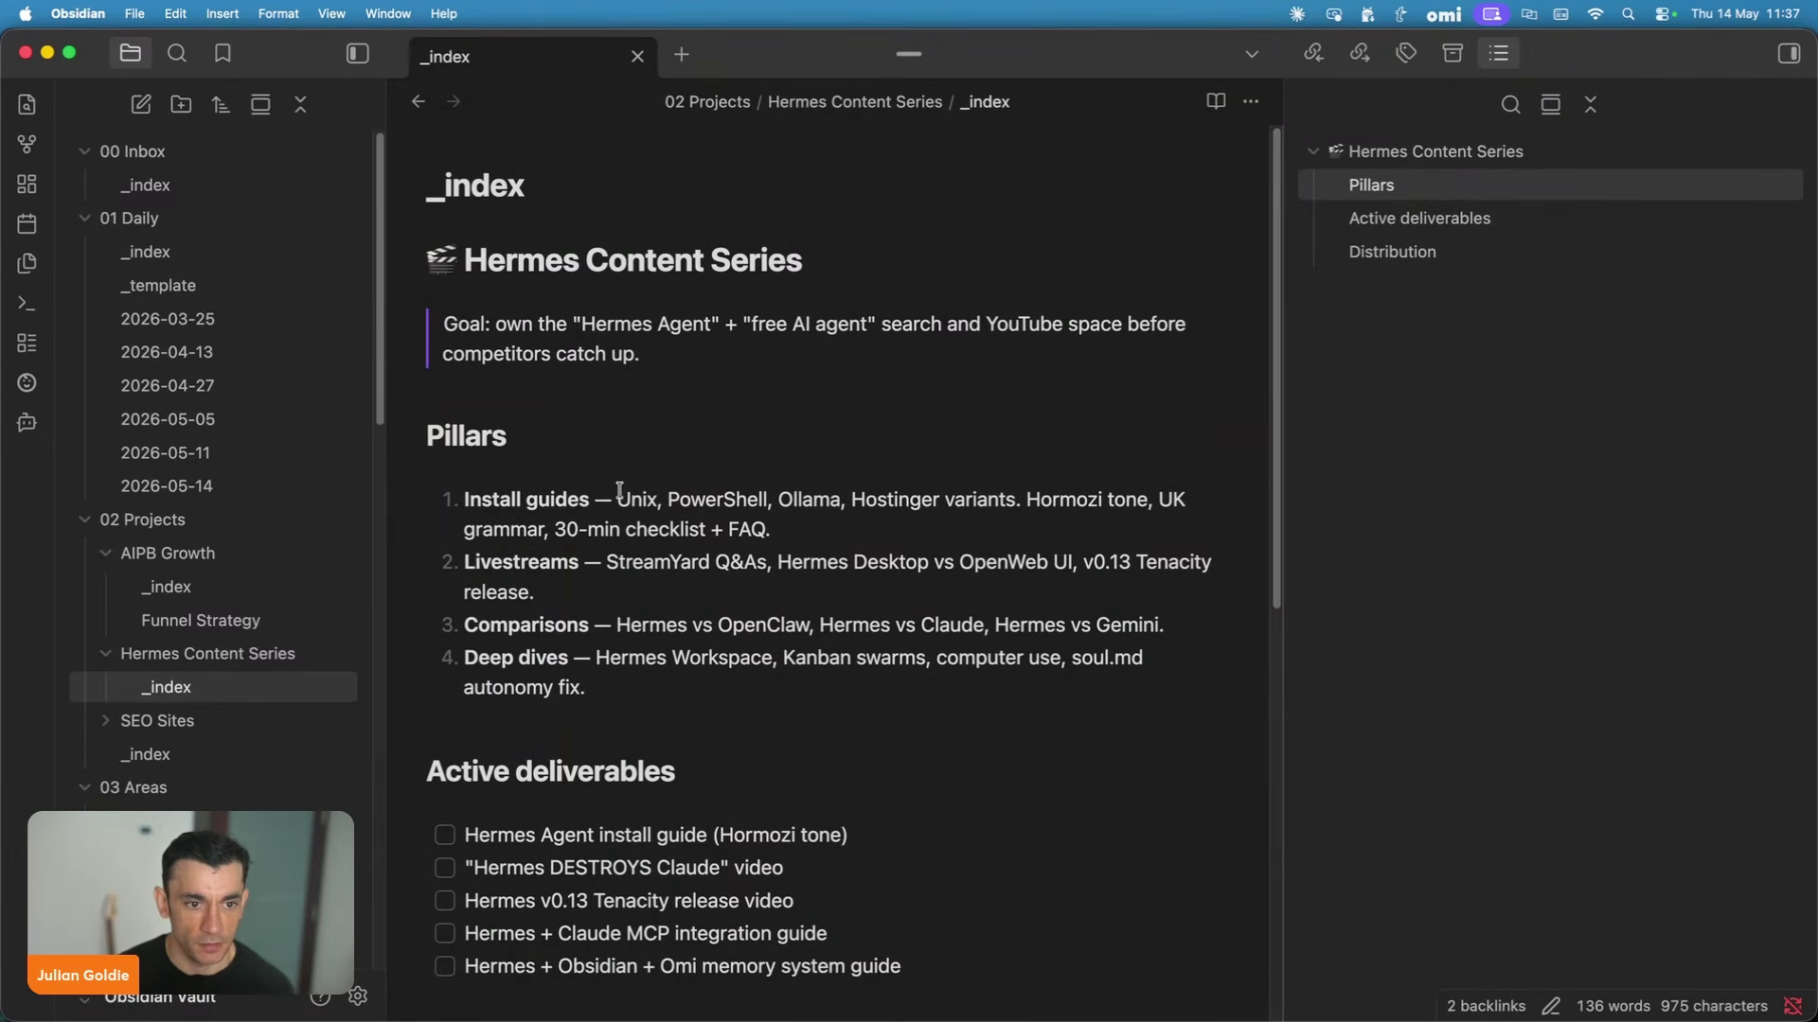
# Review the Hermes Content Series heading and goal, and switch to Claude to check its progress on the graph configuration.
pyautogui.moveTo(432, 249); pyautogui.dragTo(549, 281)
pyautogui.click(743, 358)
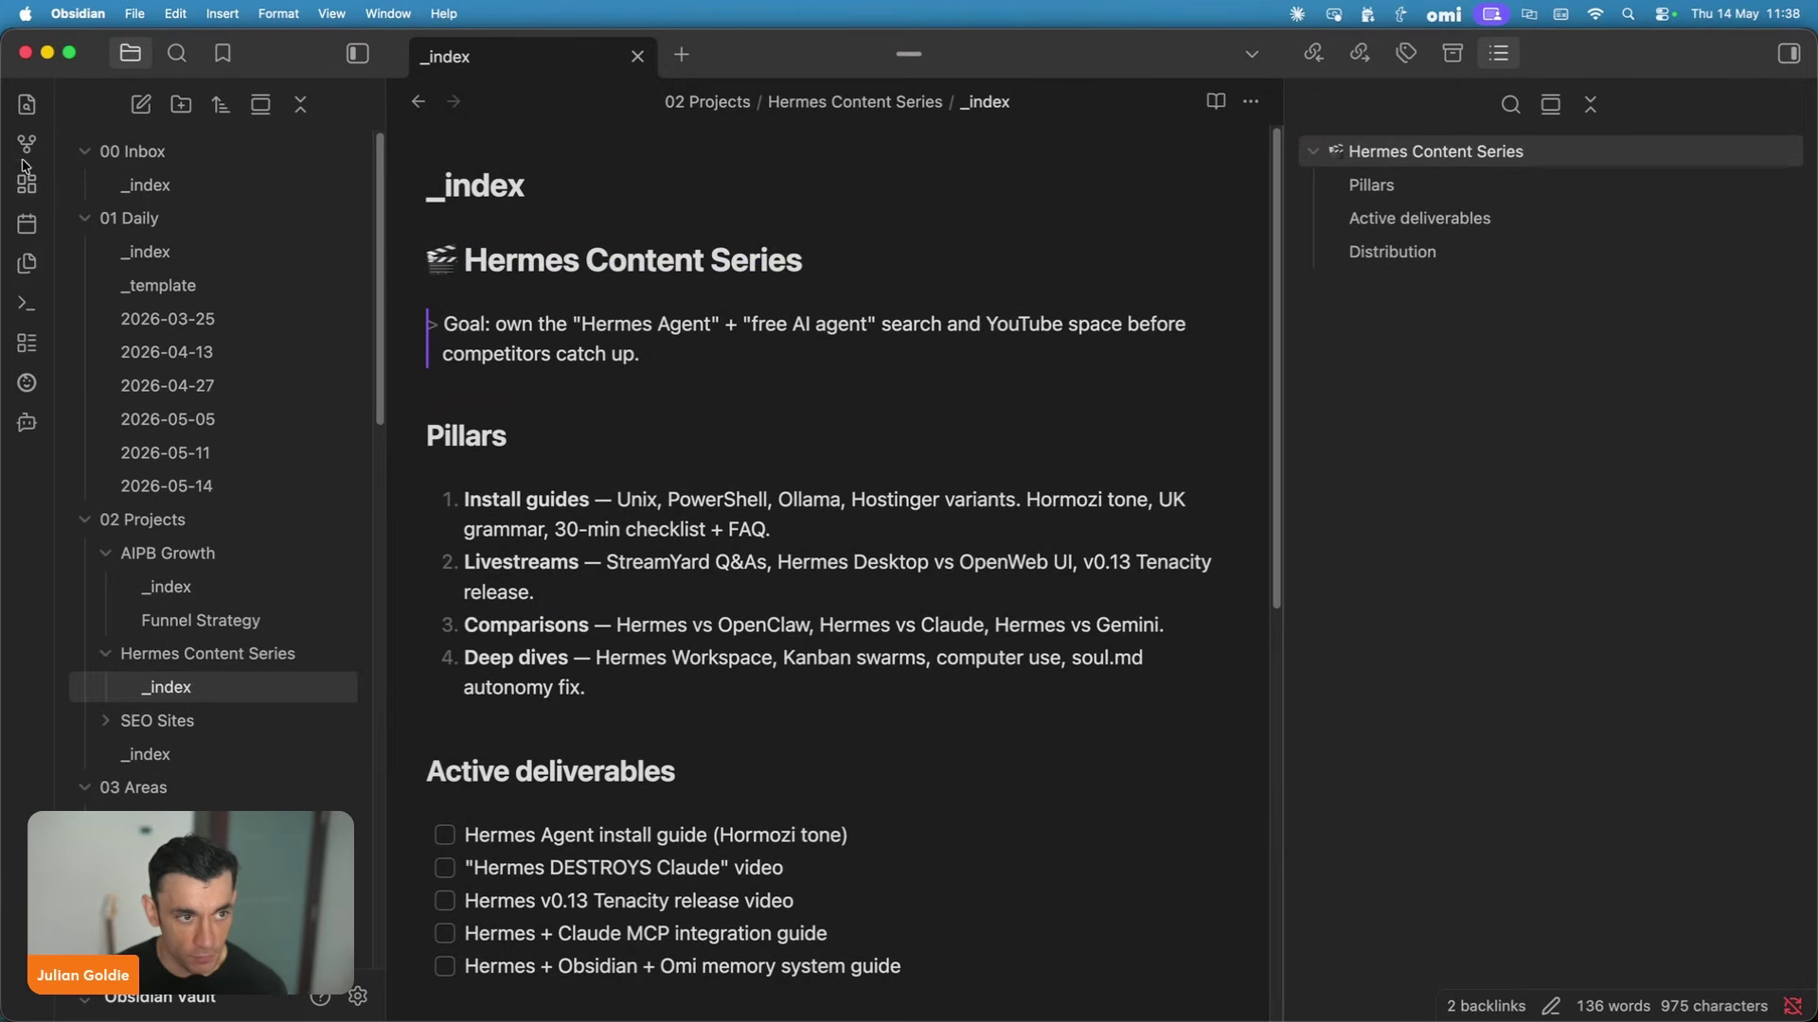
pyautogui.press('super+Tab')
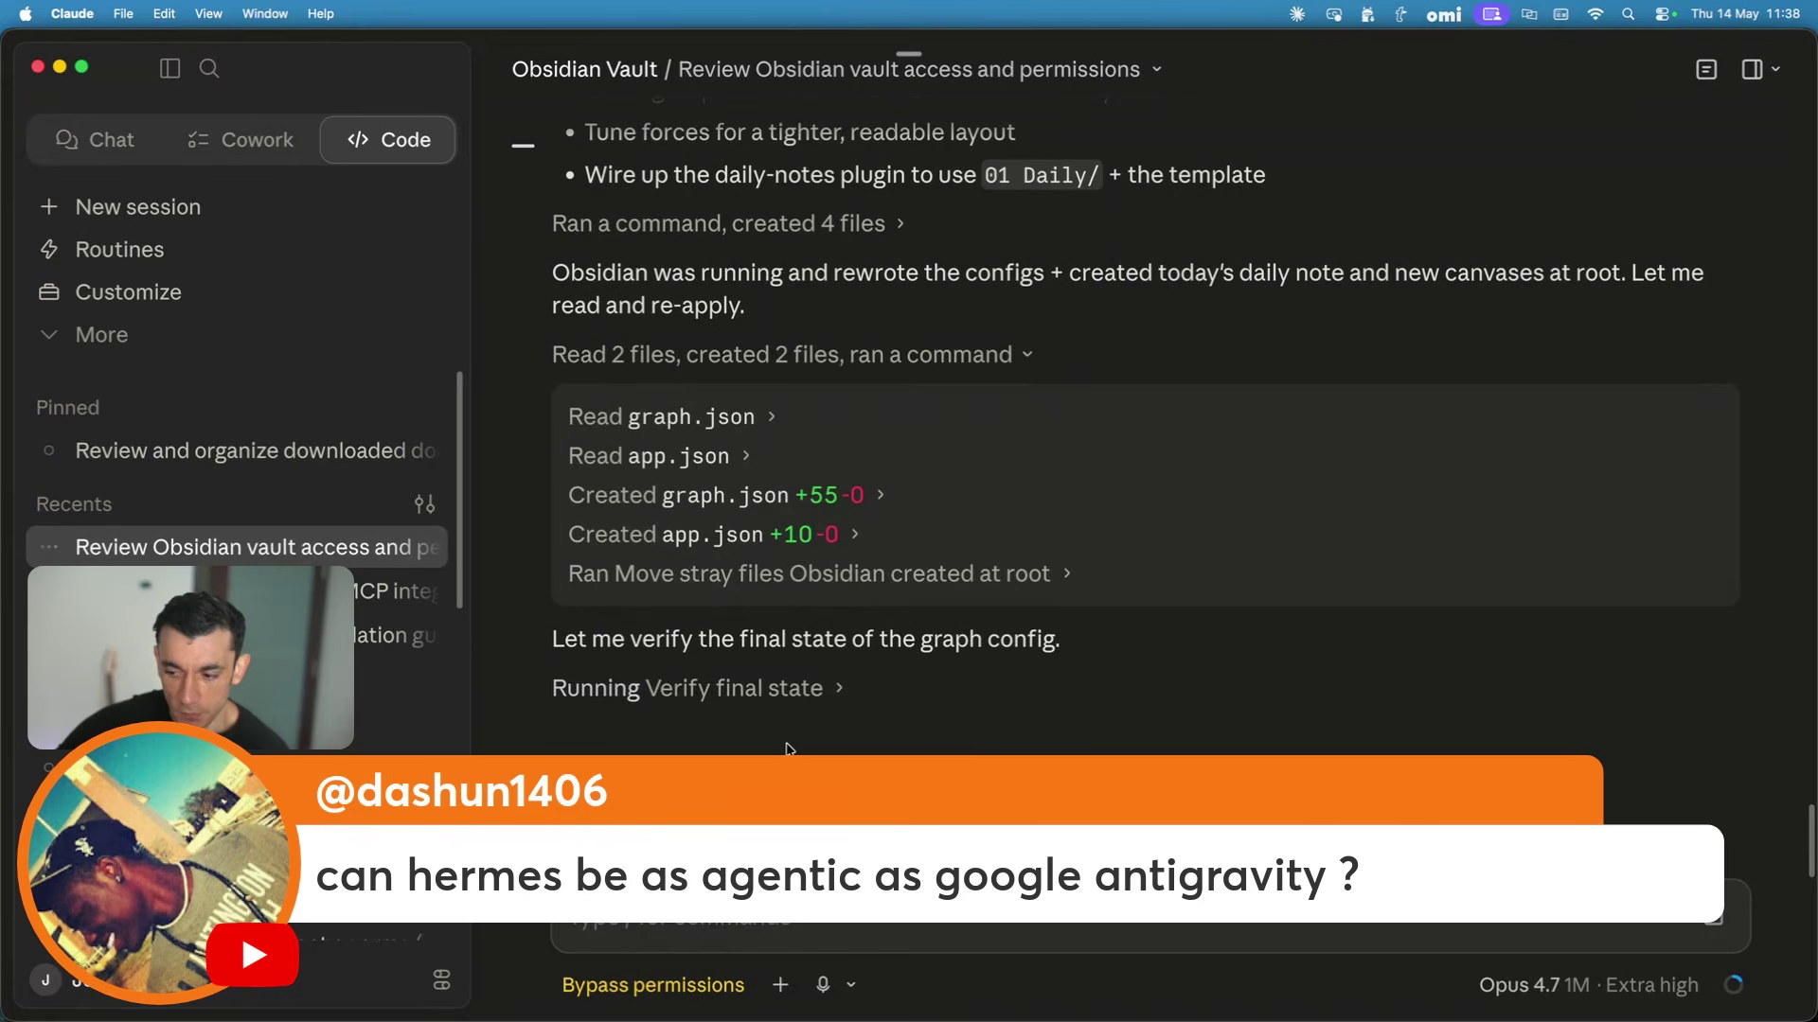
# Return to Obsidian and examine the graph view alongside the vault's file tree down to the 06 Archive folder.
pyautogui.press('super+Tab')
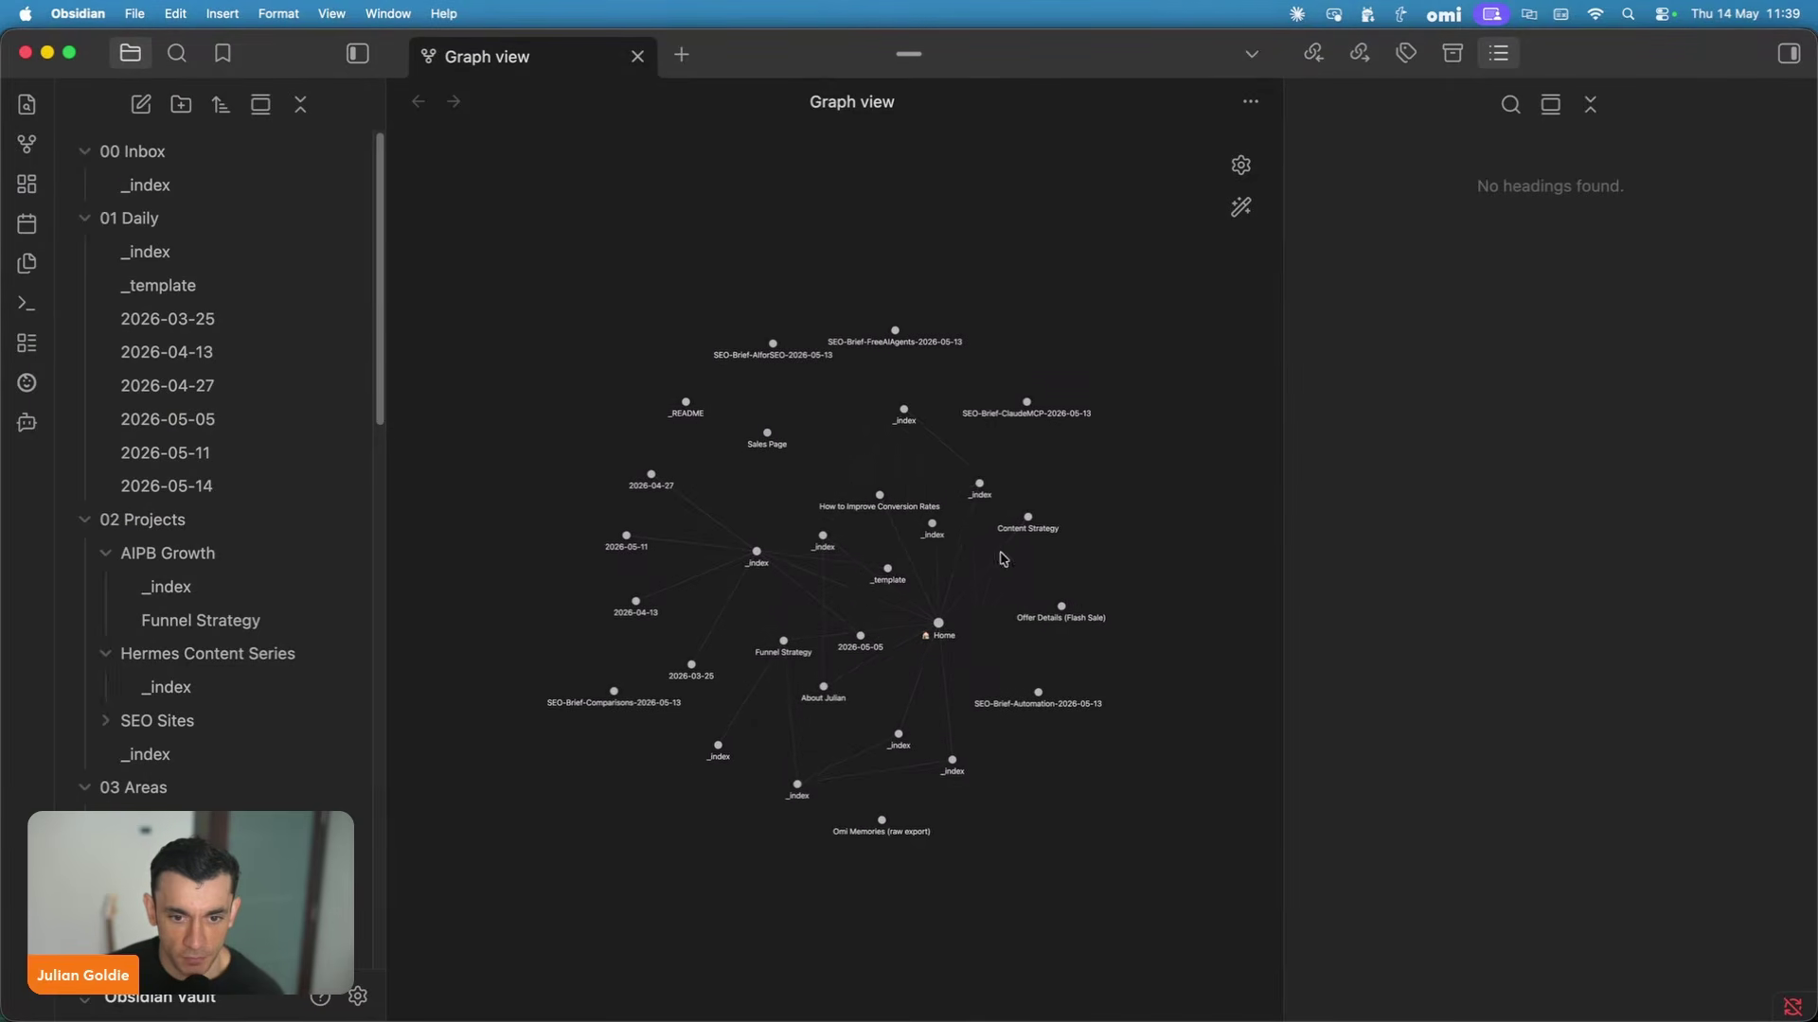
pyautogui.scroll(-10, 237, 454)
pyautogui.scroll(10, 232, 486)
pyautogui.scroll(-15, 247, 501)
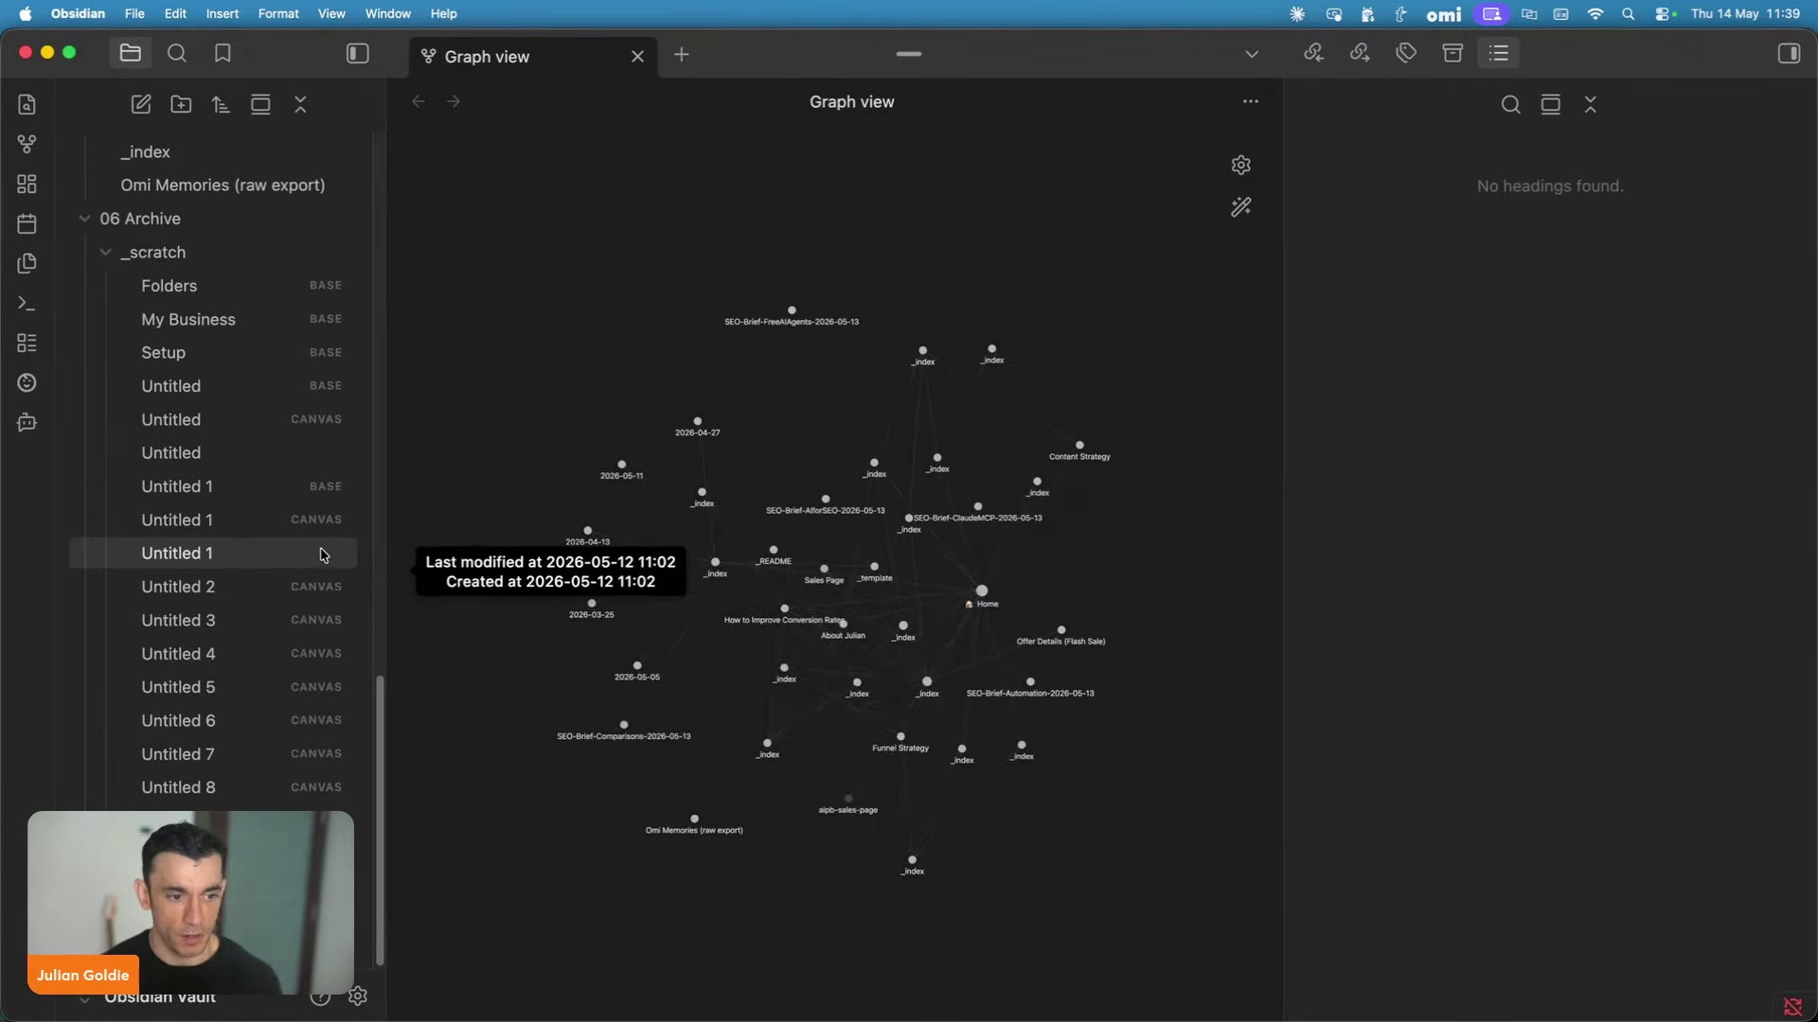
pyautogui.scroll(15, 326, 596)
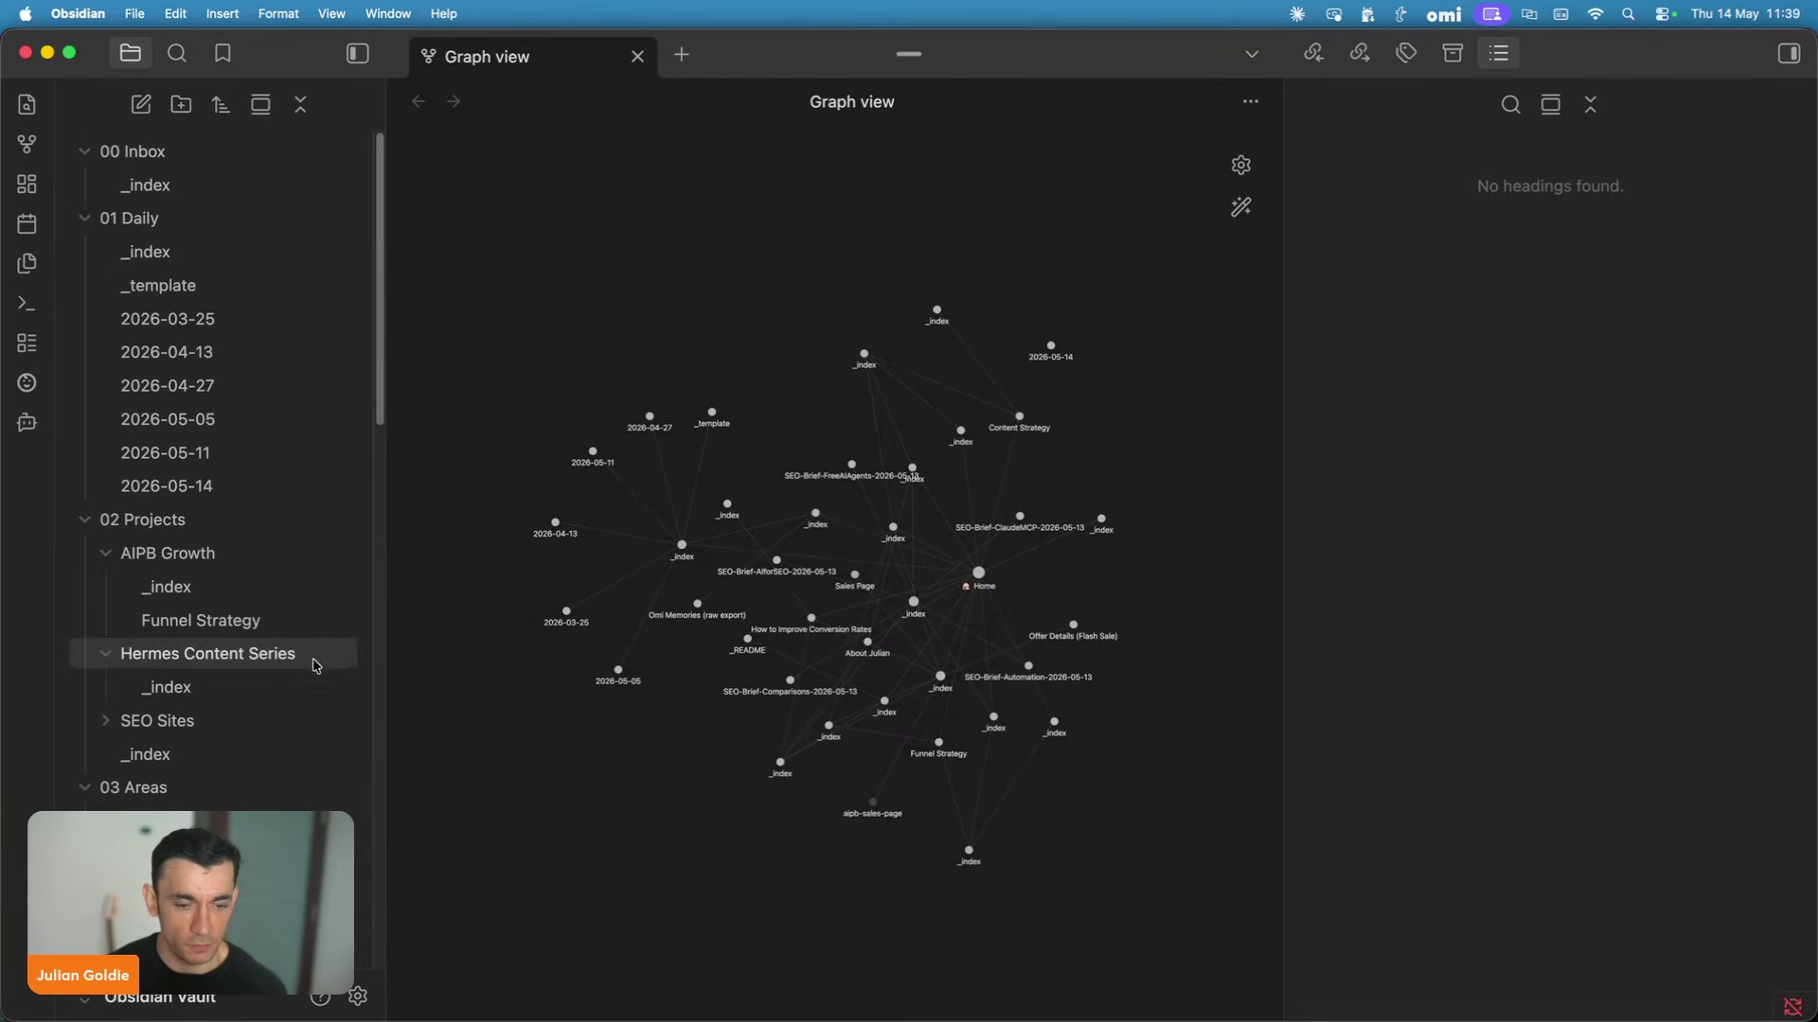
# Switch to Claude and read its Option B graph settings for filters, groups, display and forces.
pyautogui.moveTo(826, 1018)
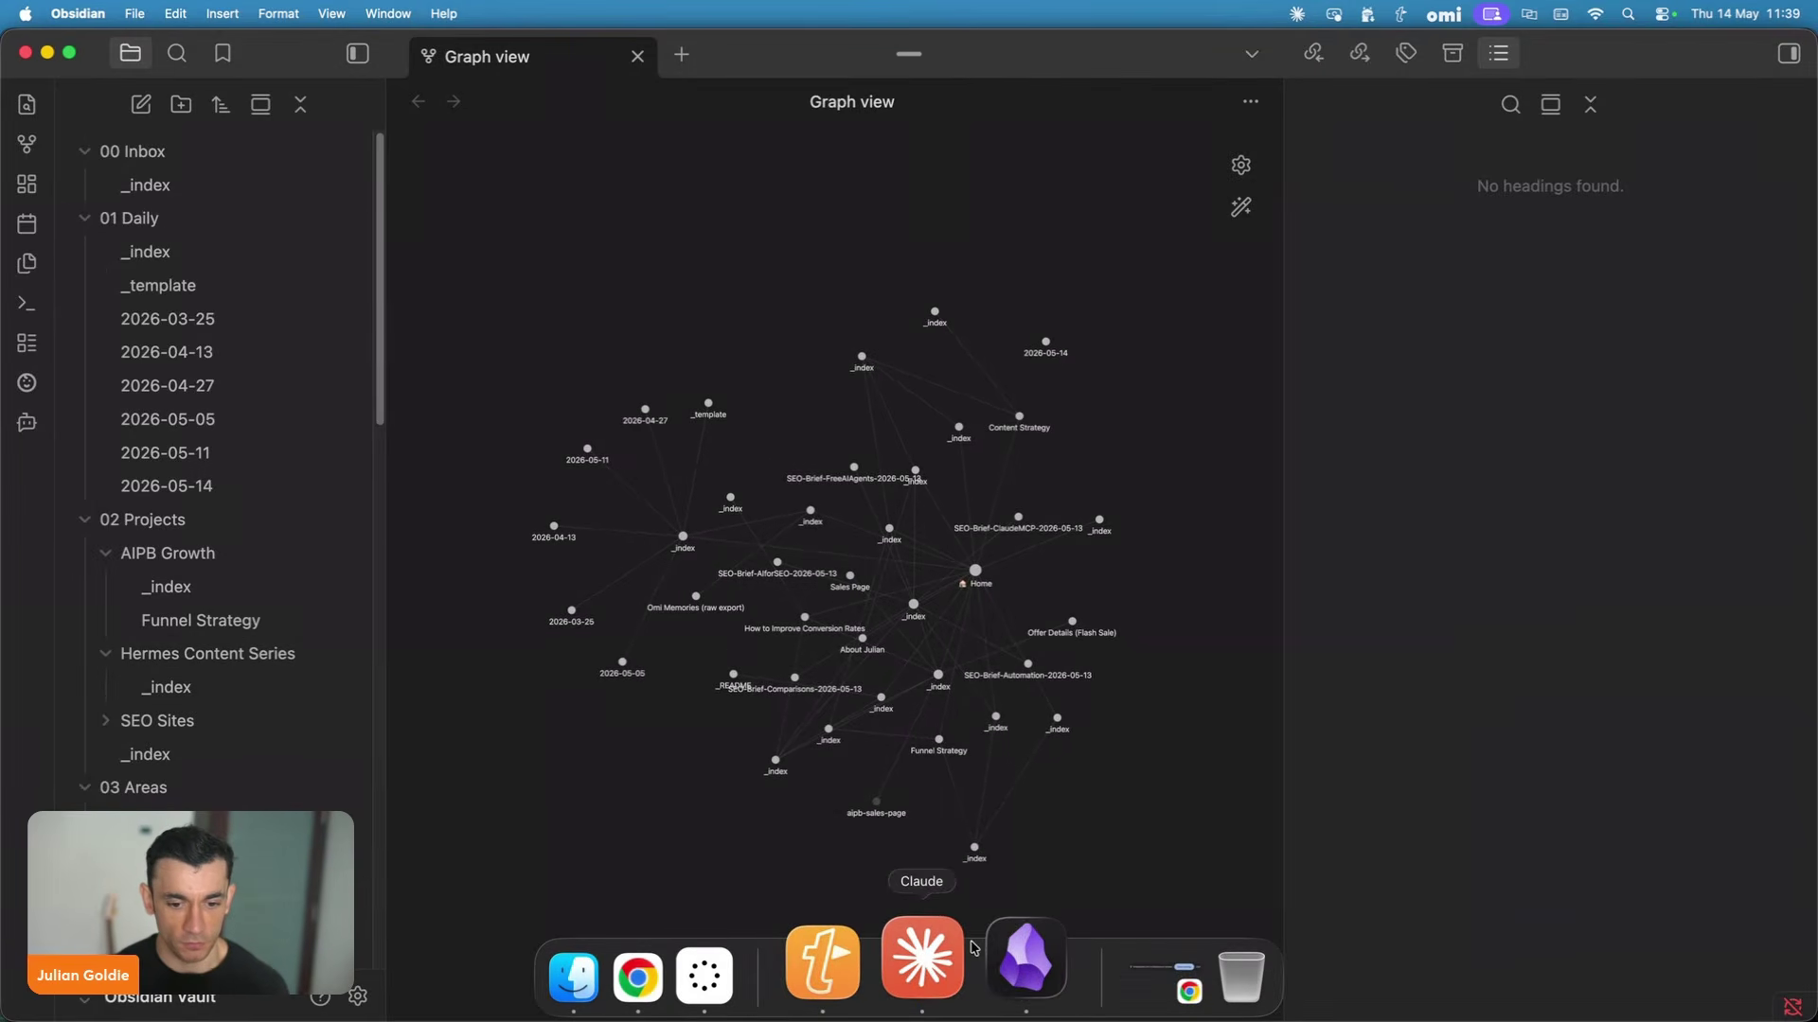
pyautogui.click(966, 951)
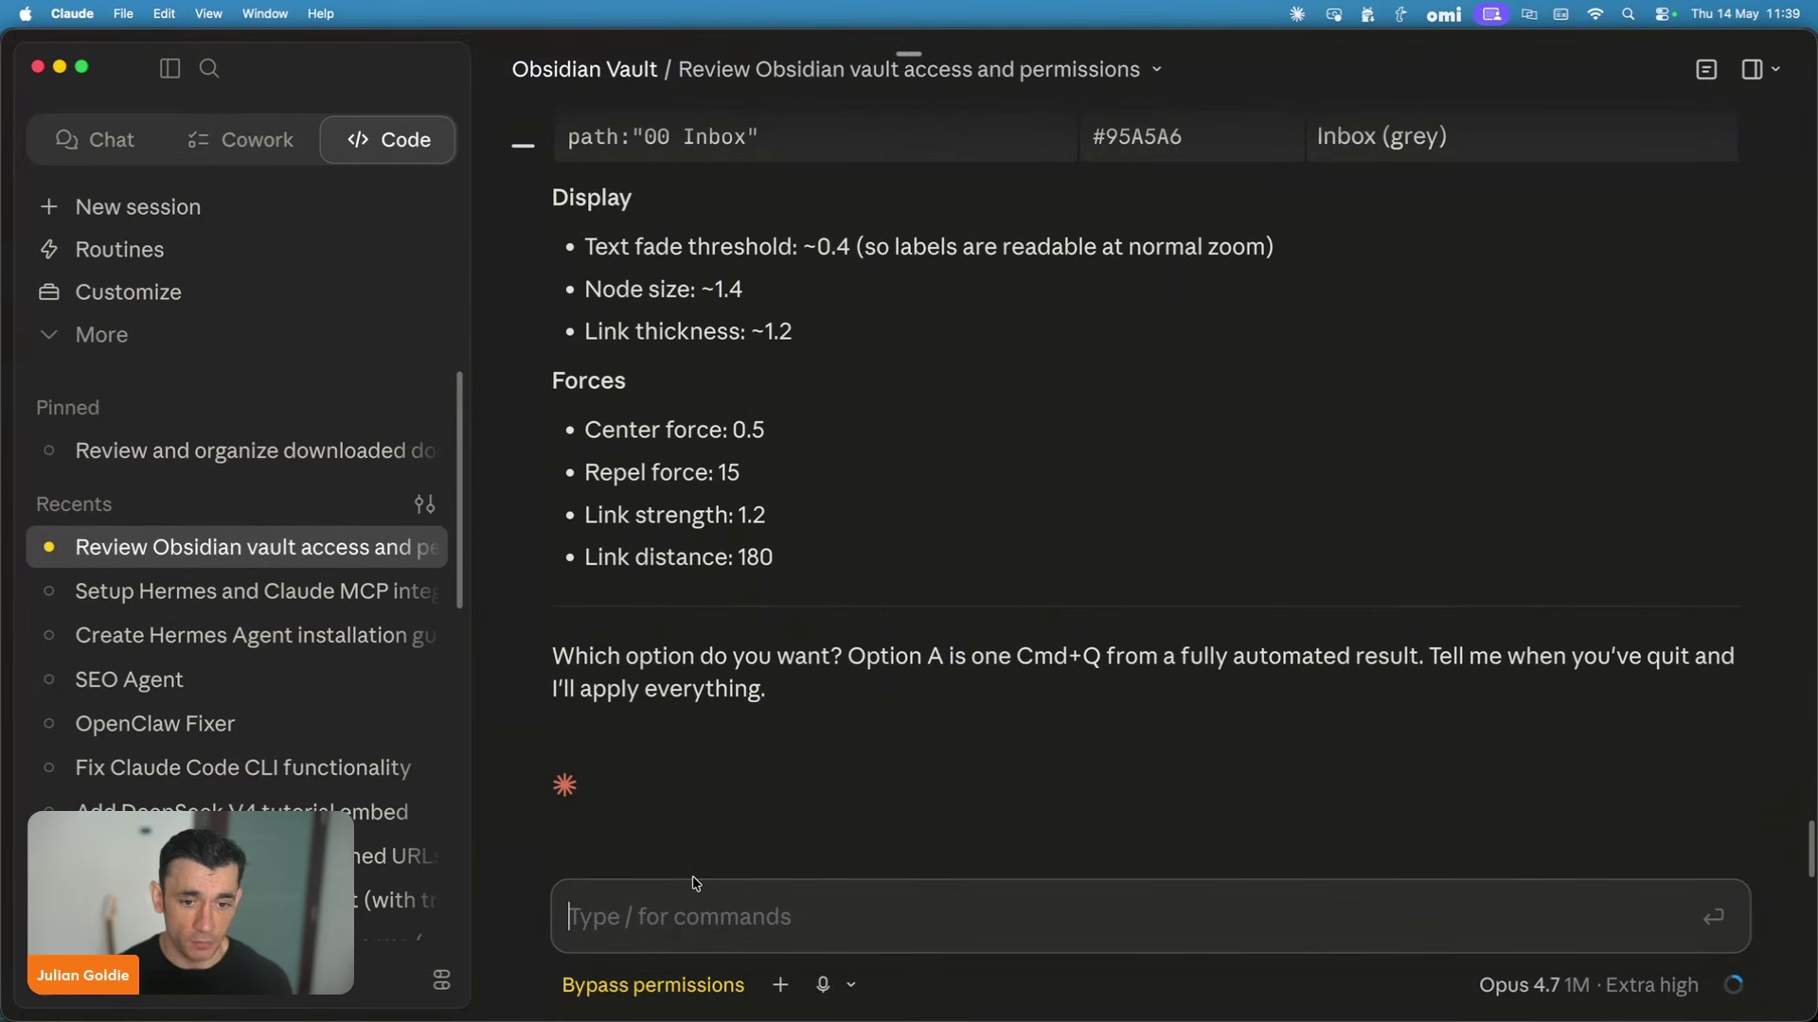
pyautogui.scroll(20, 740, 802)
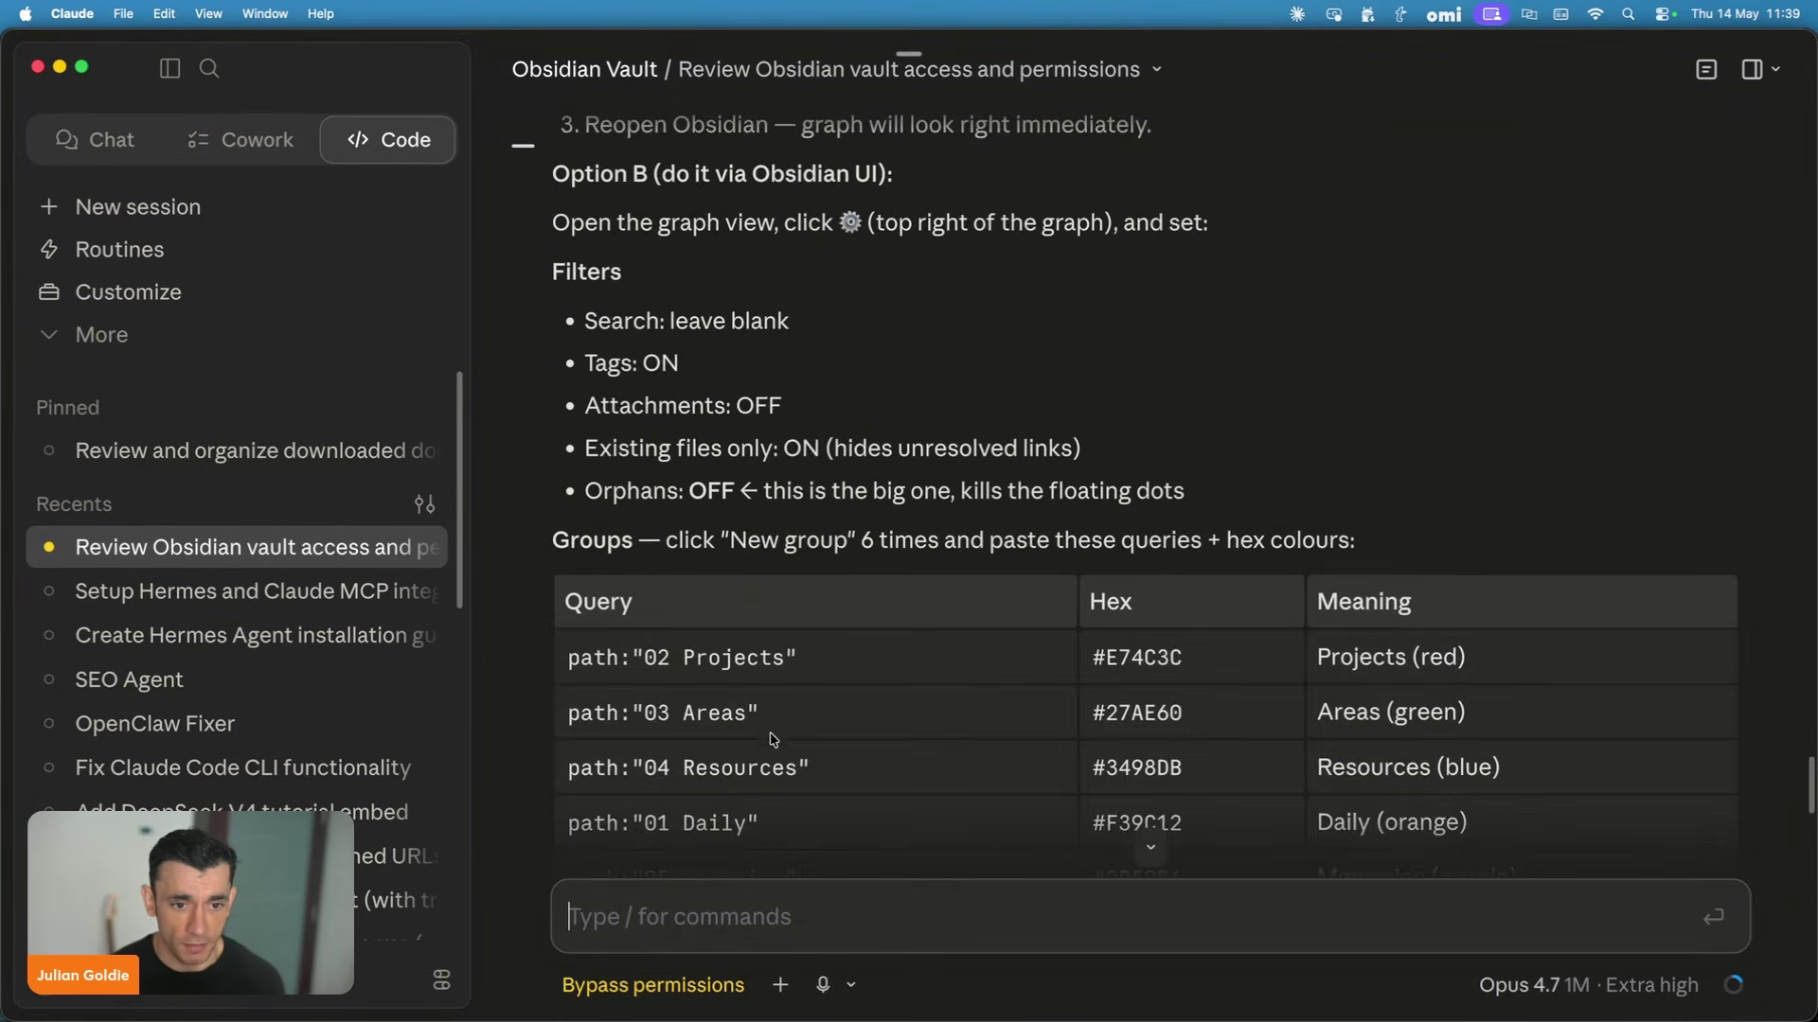
pyautogui.scroll(10, 766, 722)
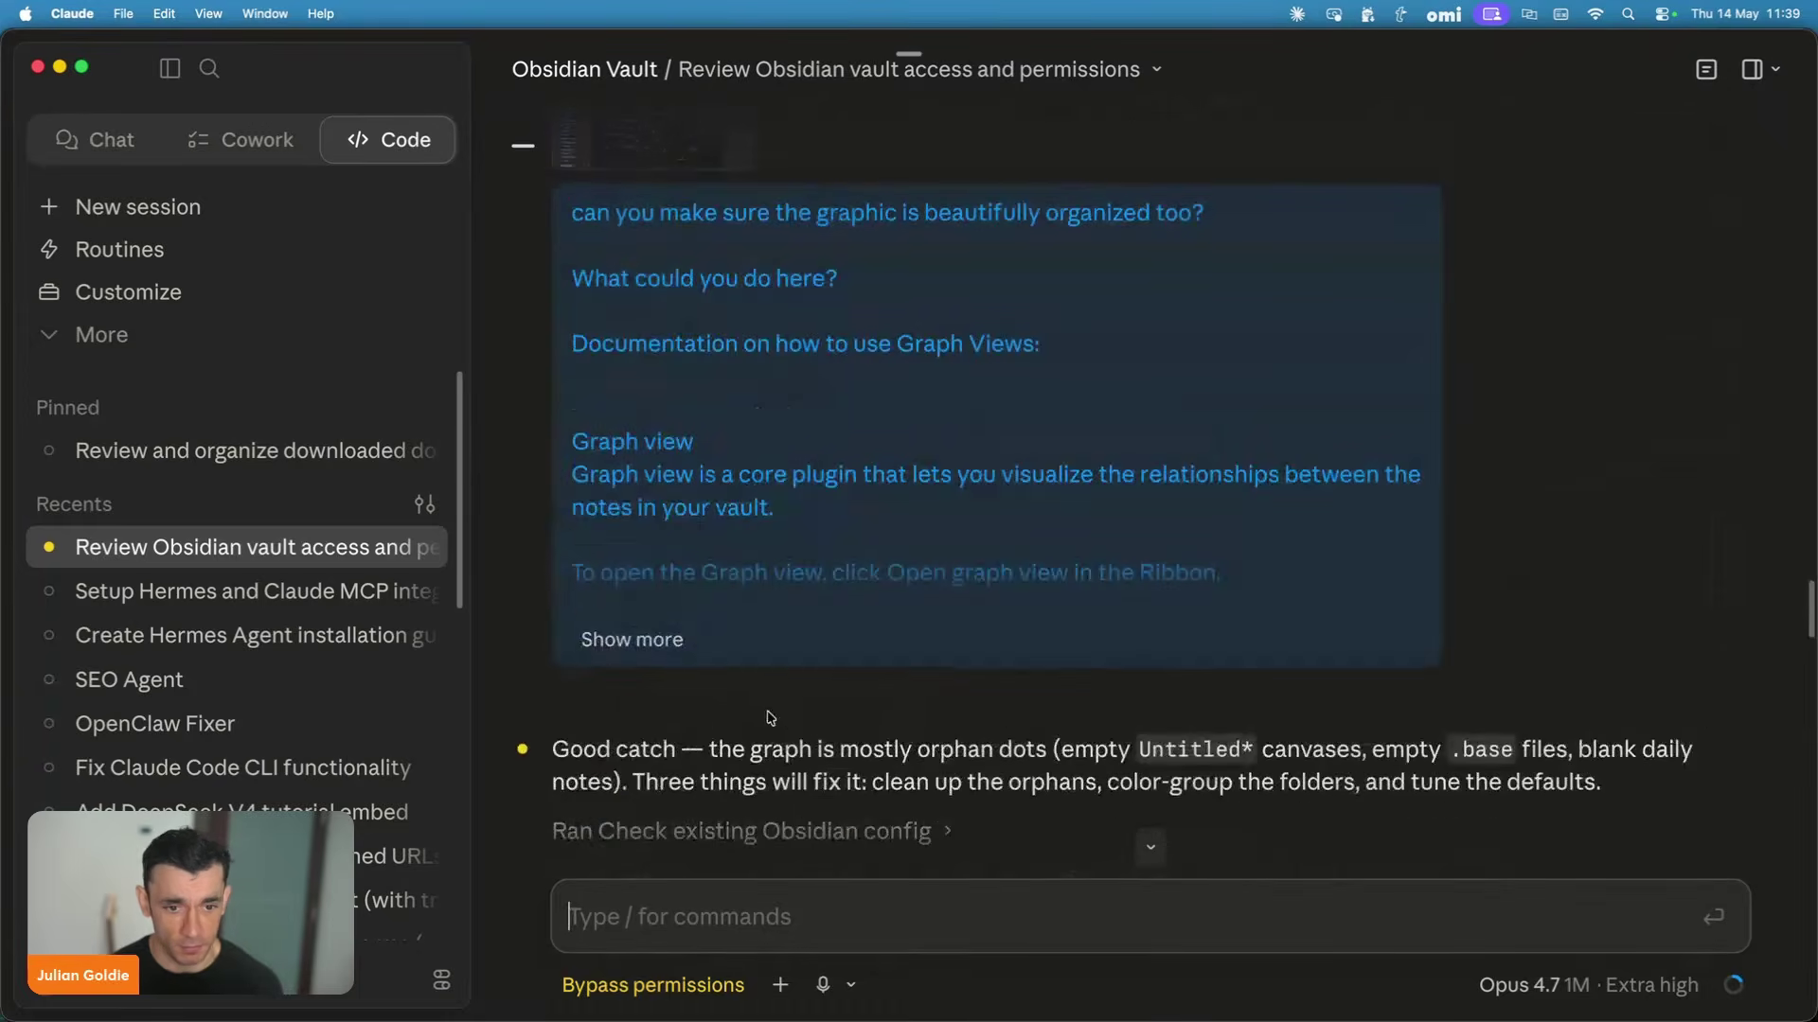
pyautogui.scroll(-20, 805, 743)
pyautogui.moveTo(717, 1018)
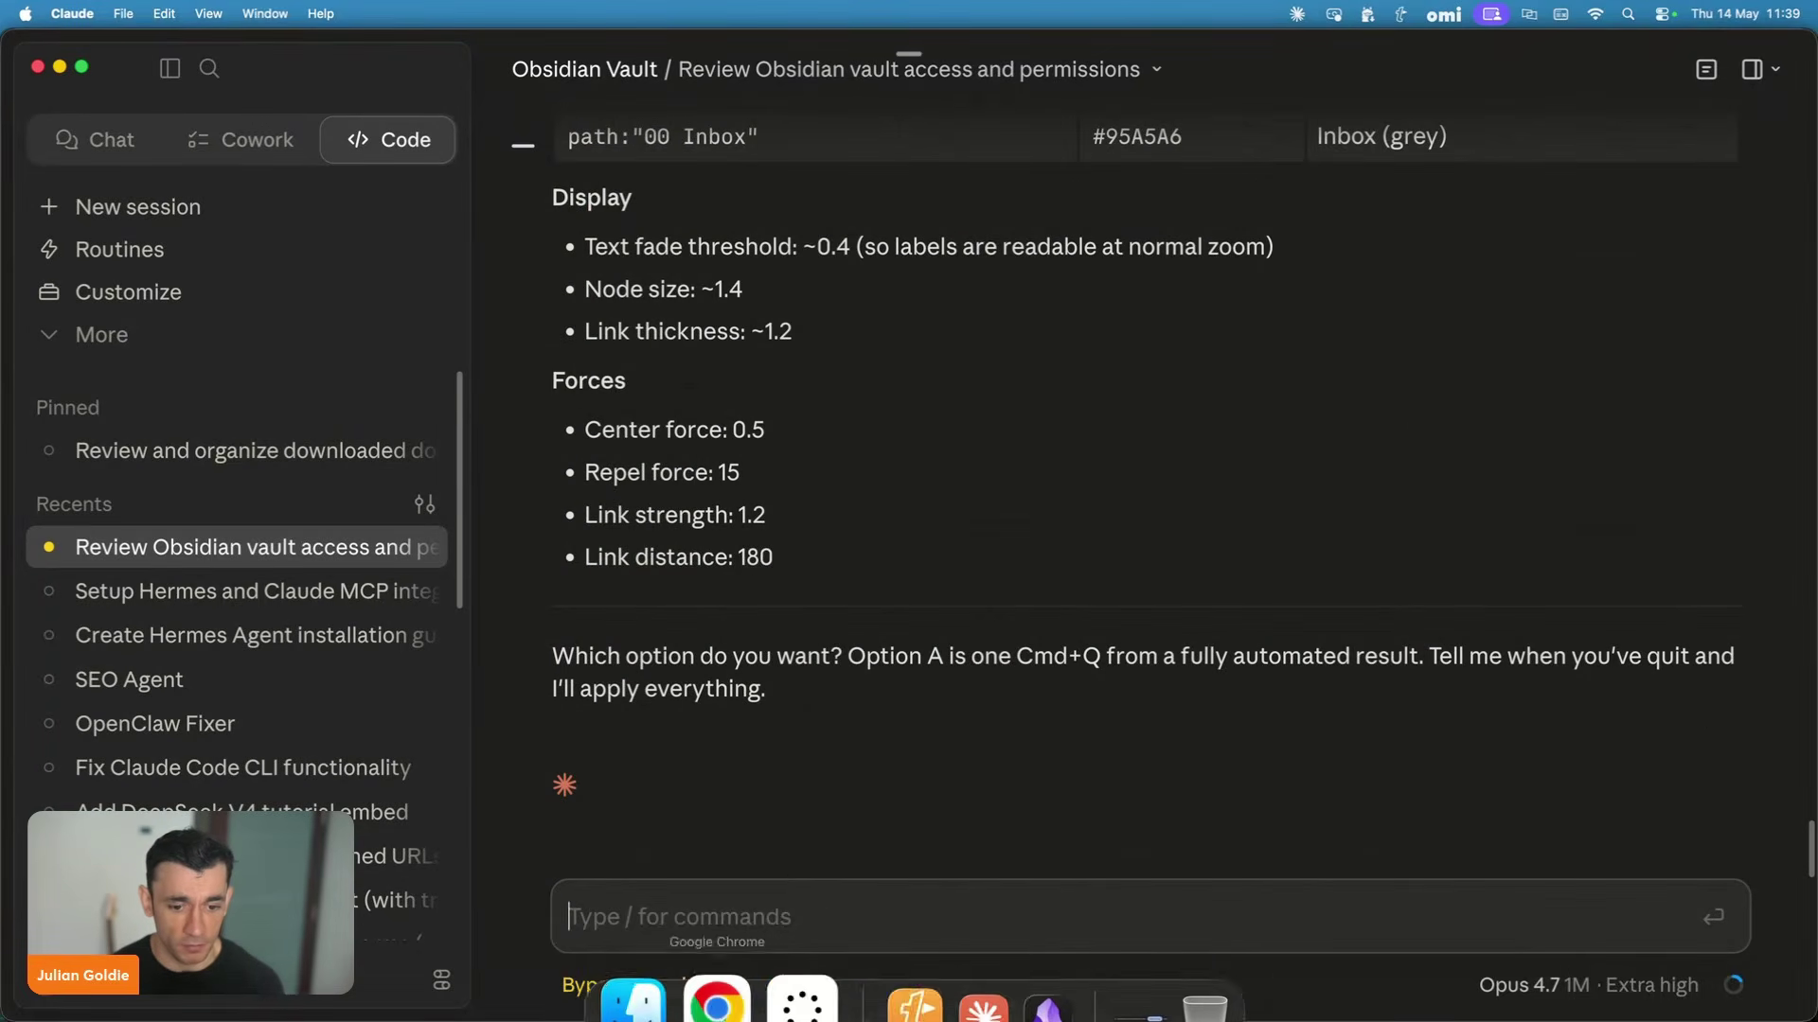
# Return to Obsidian and look through the 2026-03-25 daily note and the index notes in the 02 Projects folder.
pyautogui.click(981, 961)
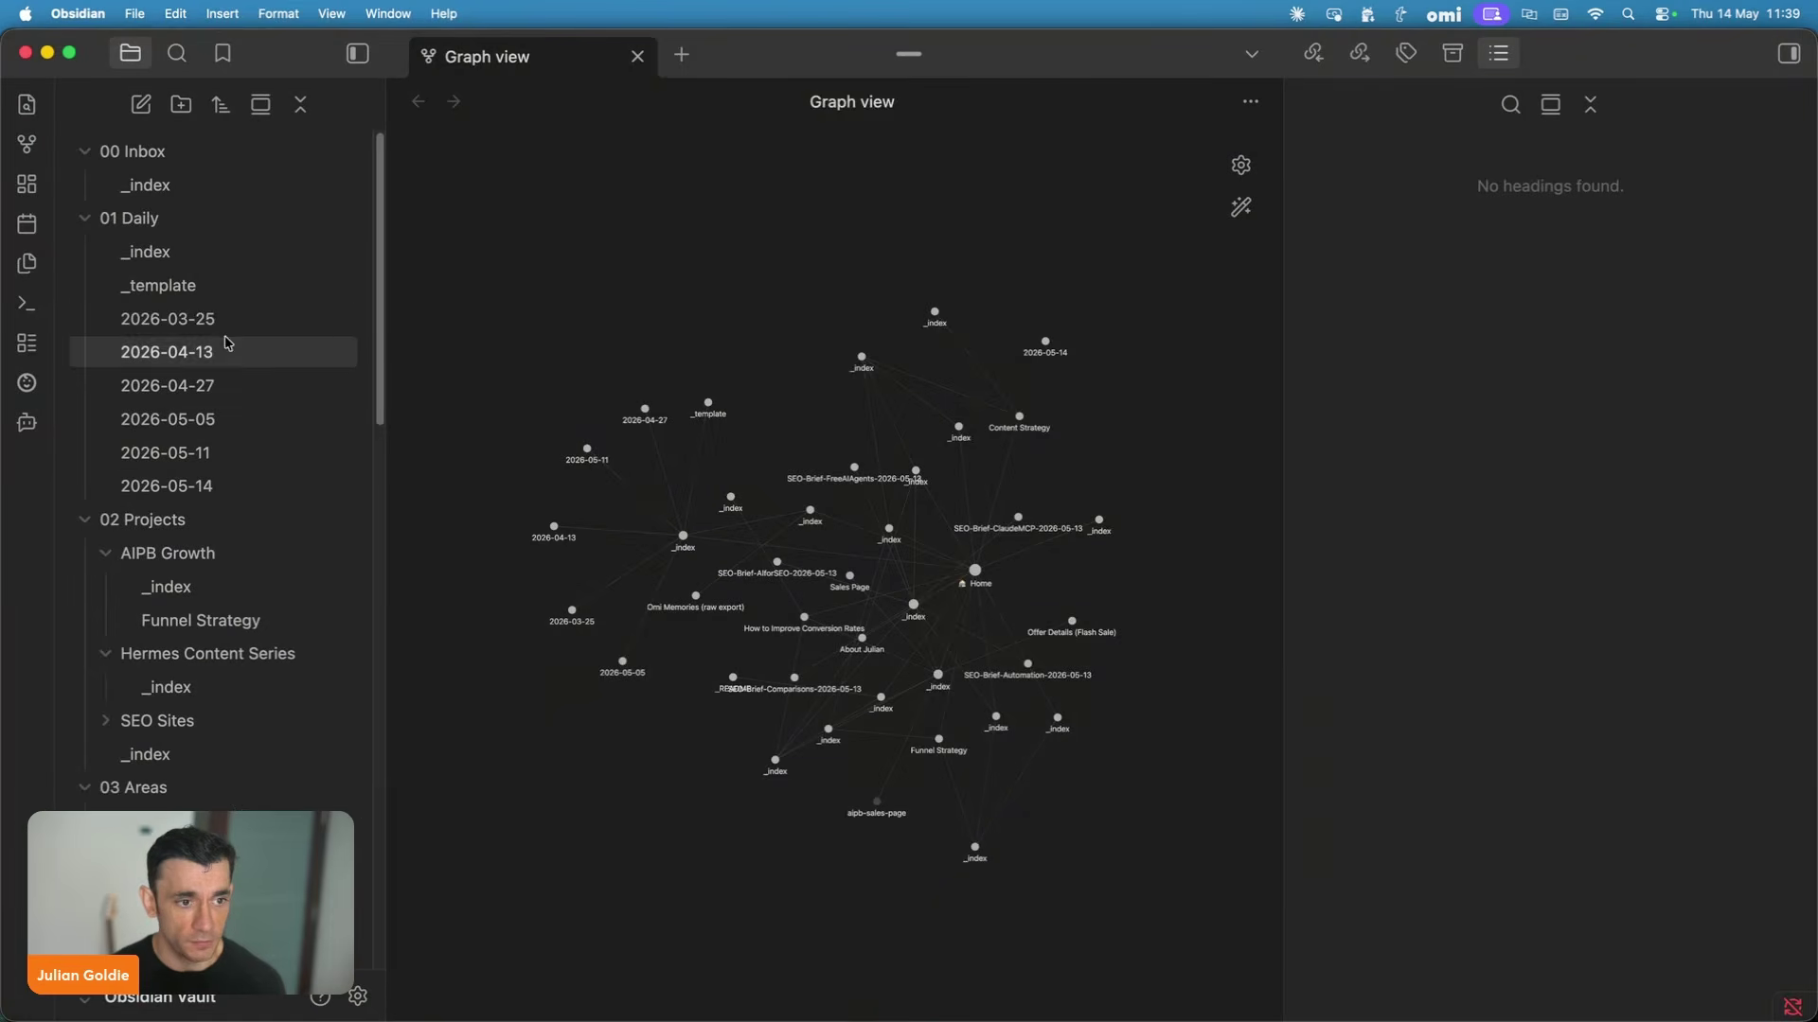
pyautogui.click(224, 322)
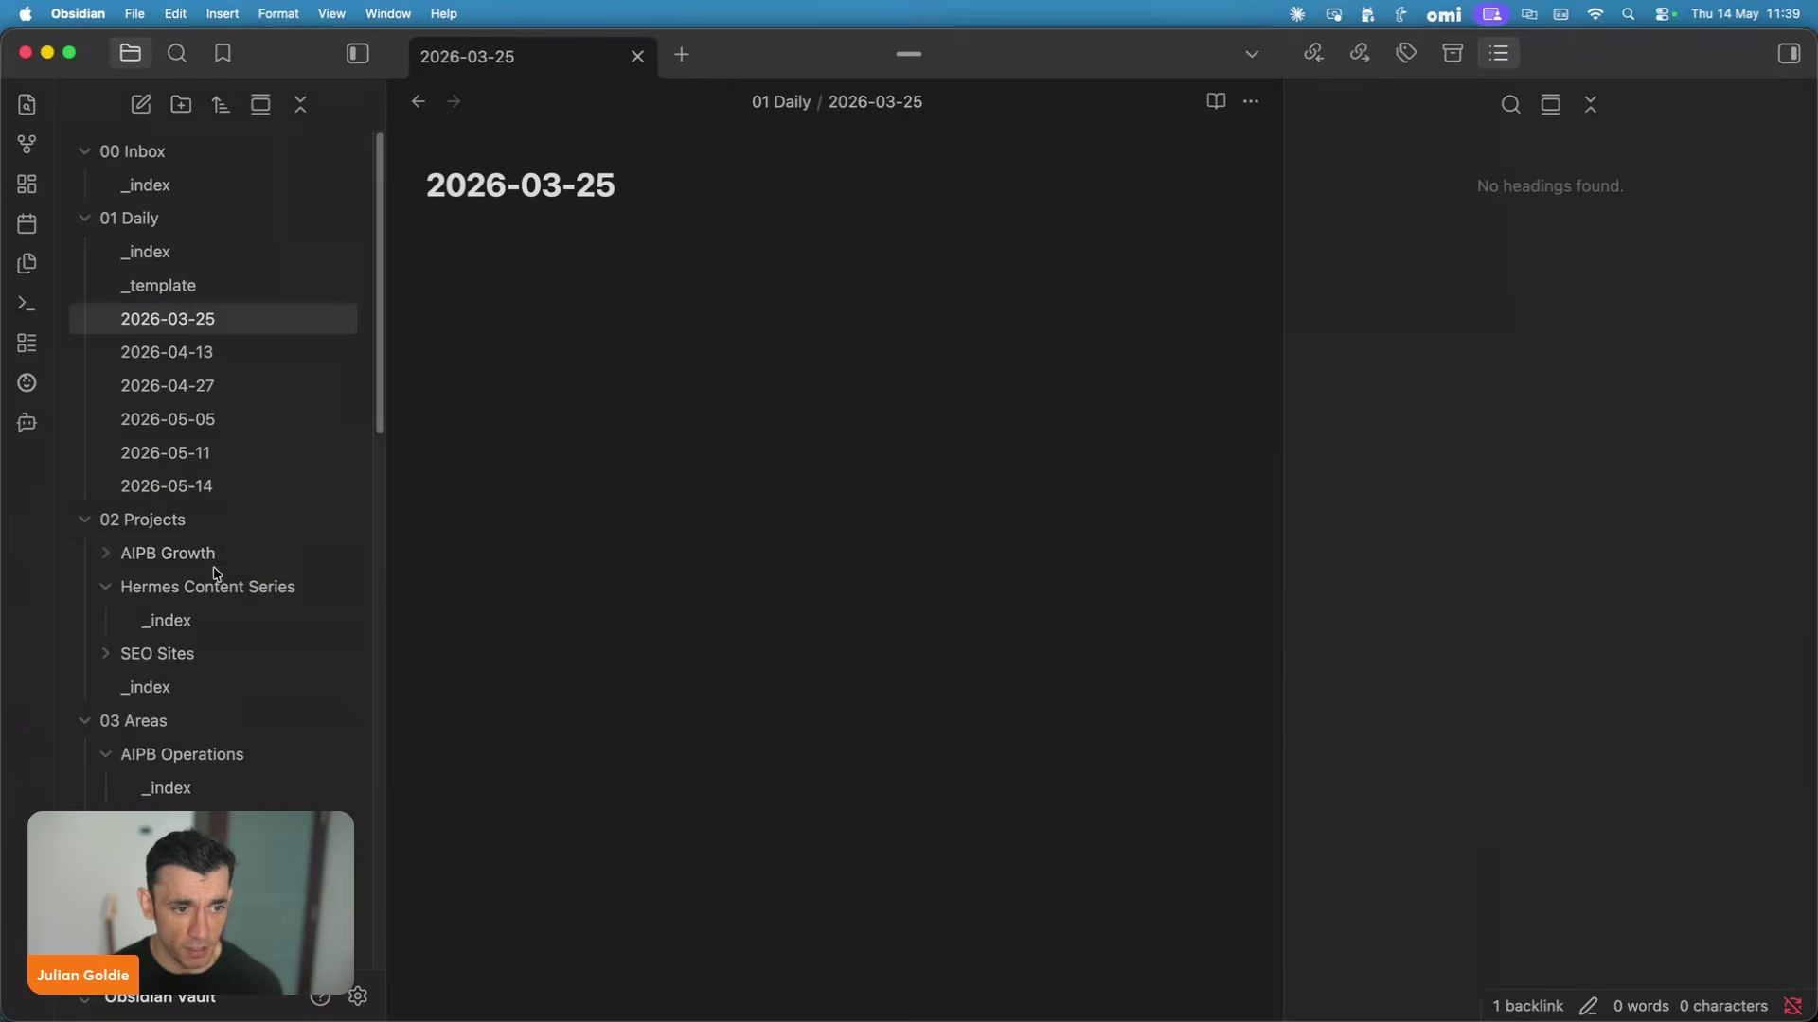
pyautogui.click(213, 587)
pyautogui.click(276, 554)
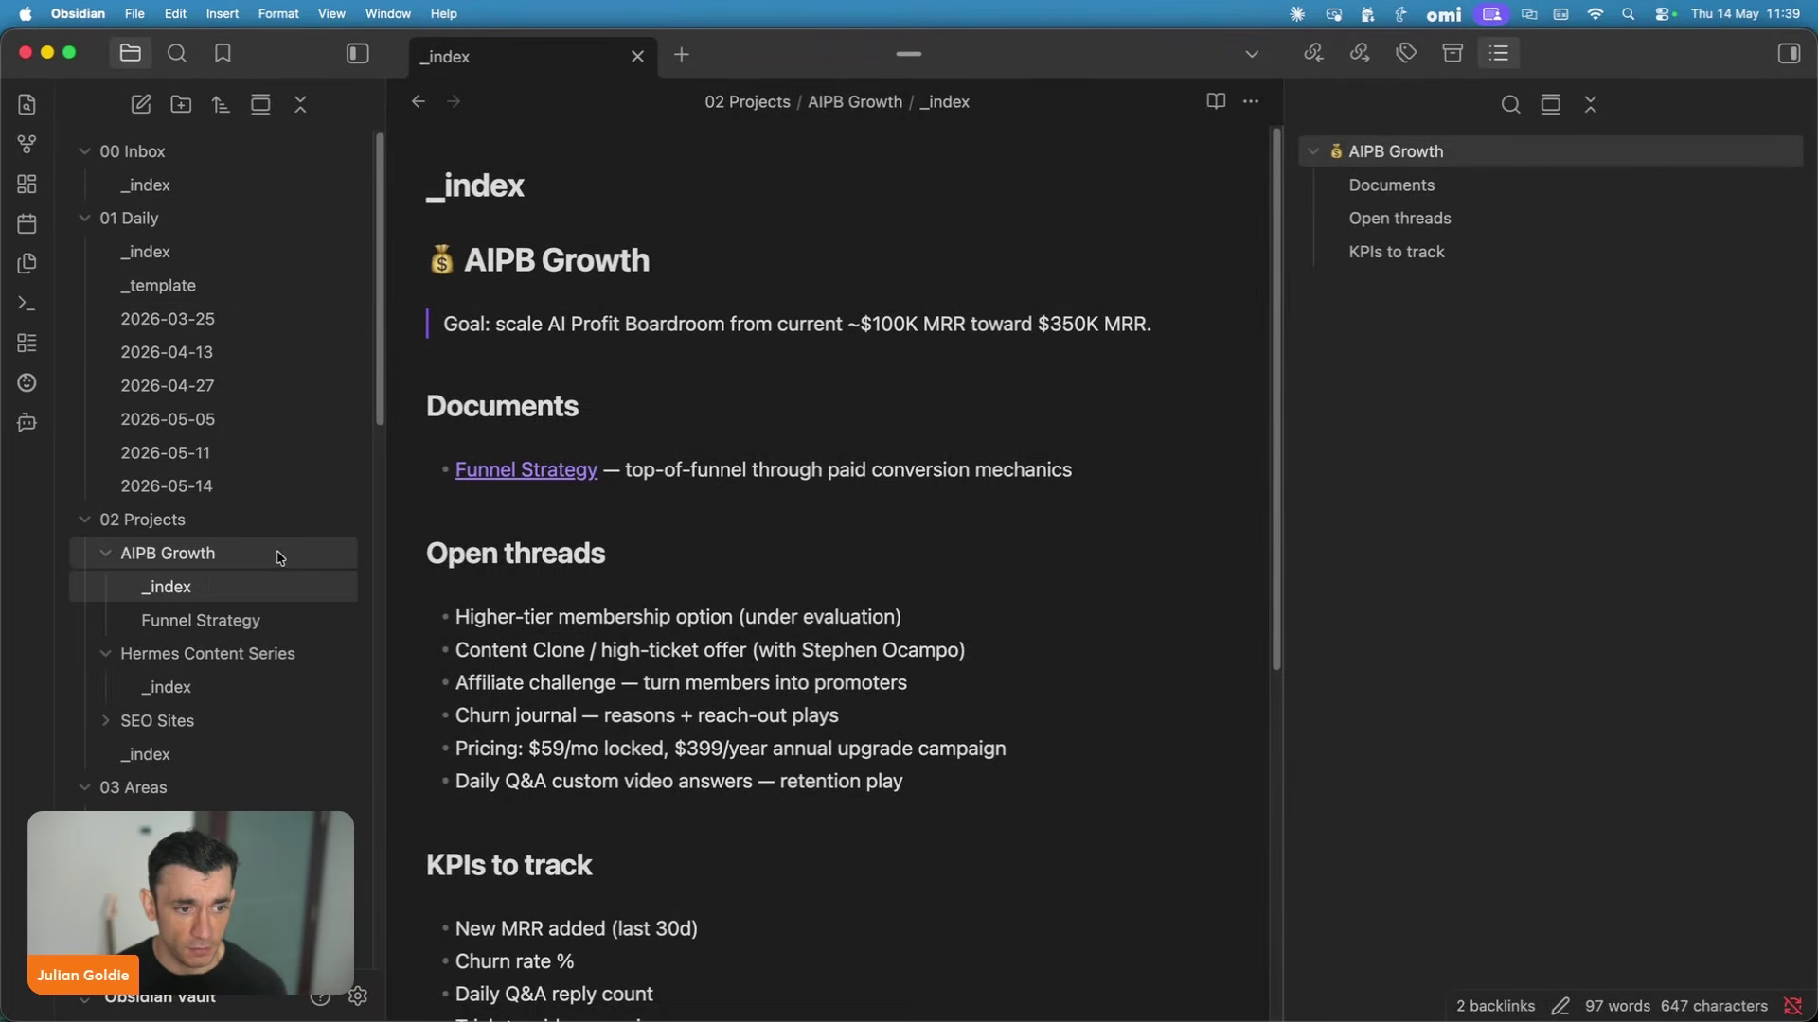
pyautogui.click(276, 554)
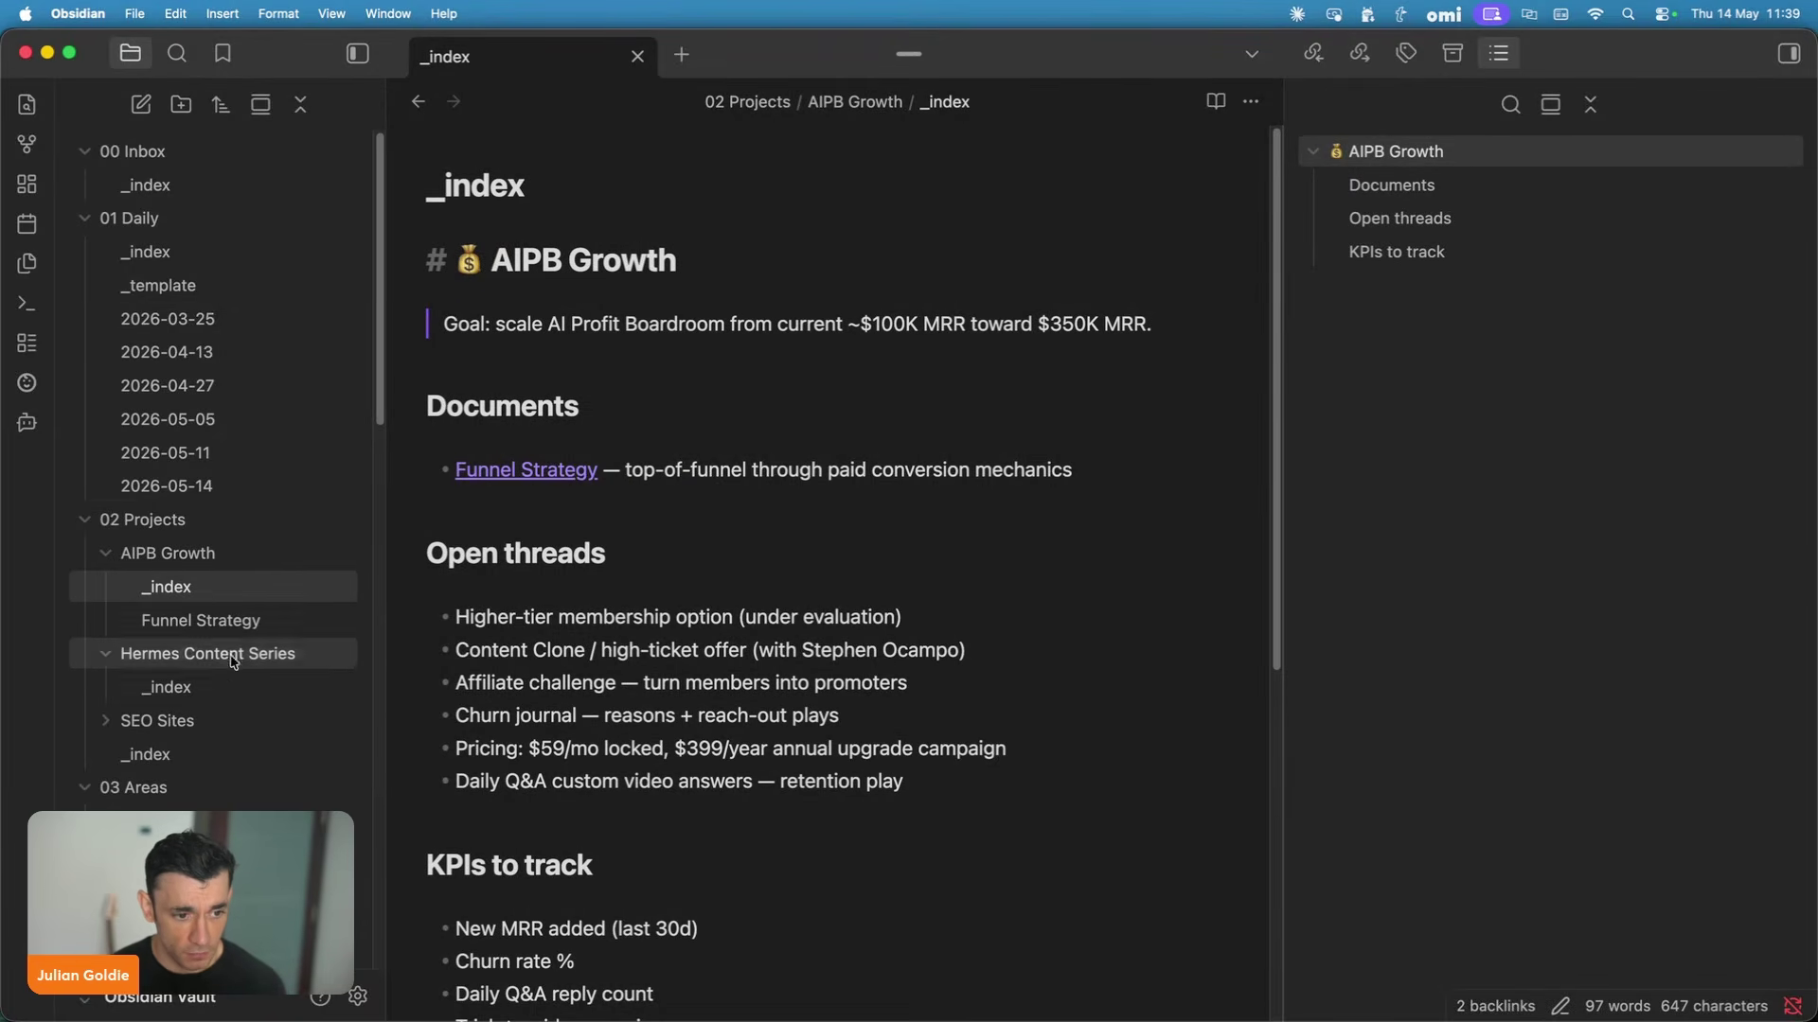
pyautogui.click(180, 688)
pyautogui.click(227, 757)
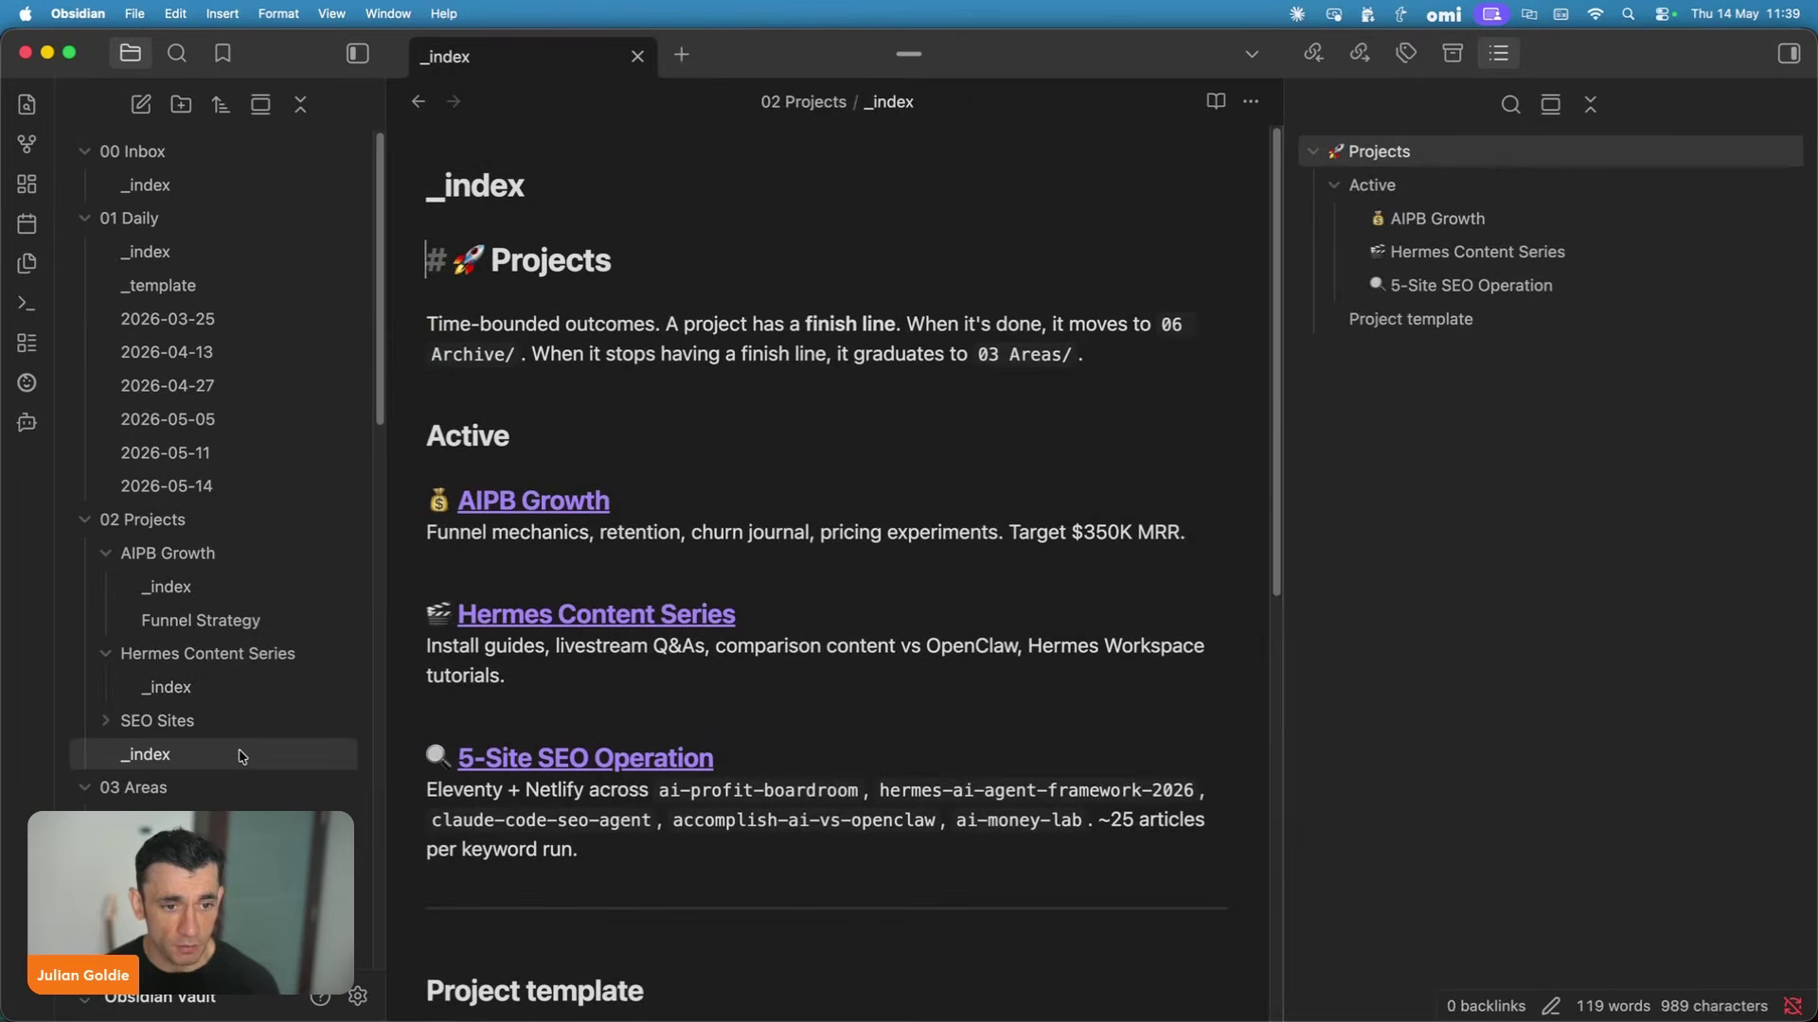
# Check the 06 Archive scratch files, and reopen the graph view to inspect the connections around the Home node.
pyautogui.scroll(-10, 237, 748)
pyautogui.scroll(-10, 228, 662)
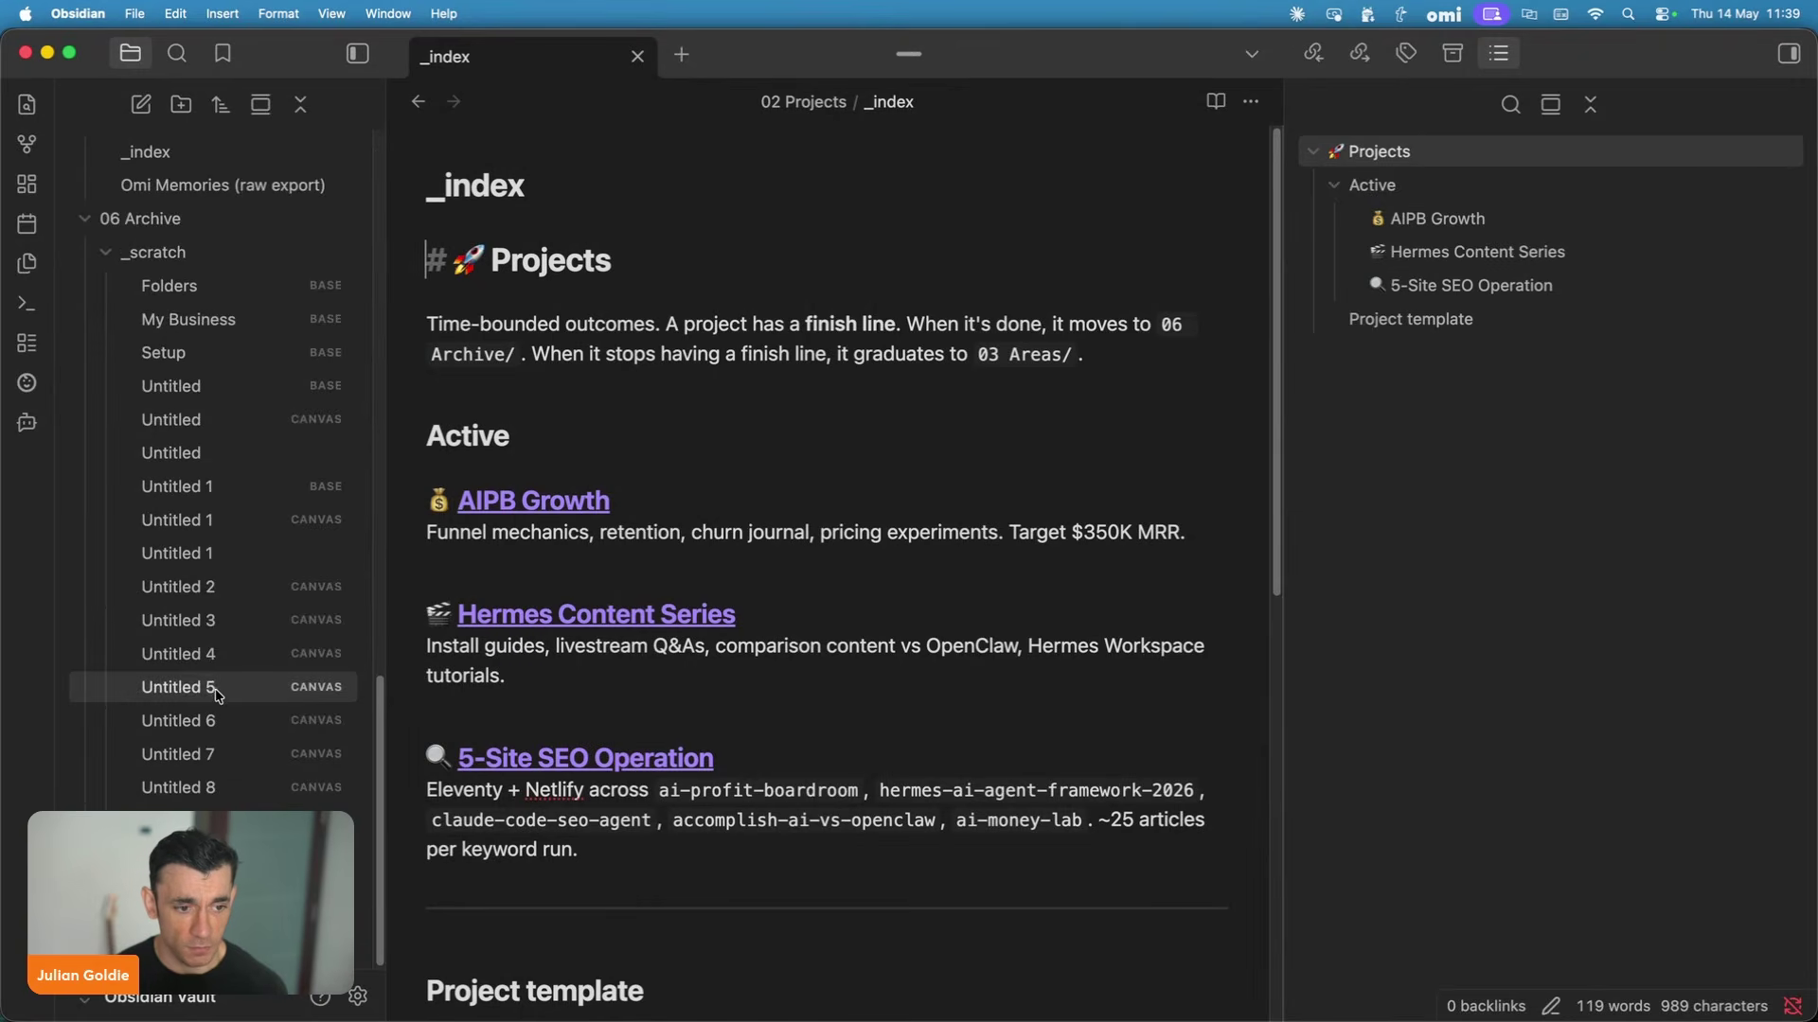
pyautogui.click(212, 594)
pyautogui.click(25, 146)
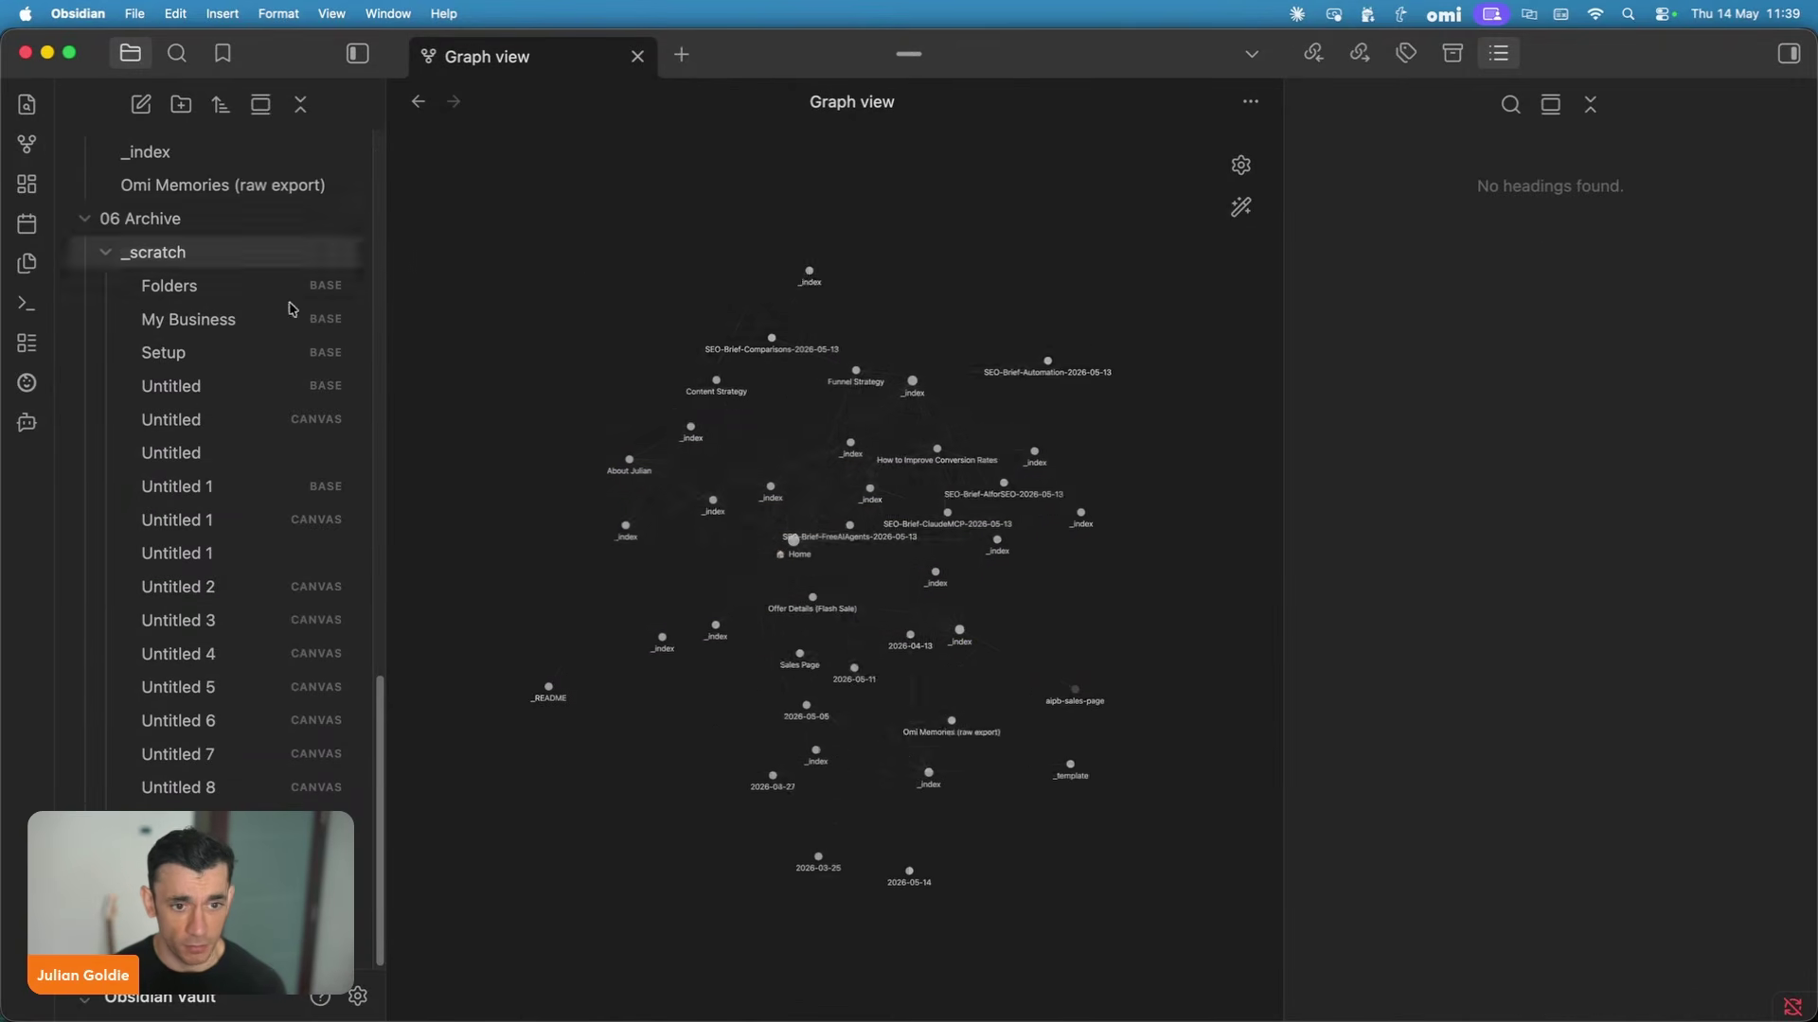
pyautogui.scroll(10, 768, 581)
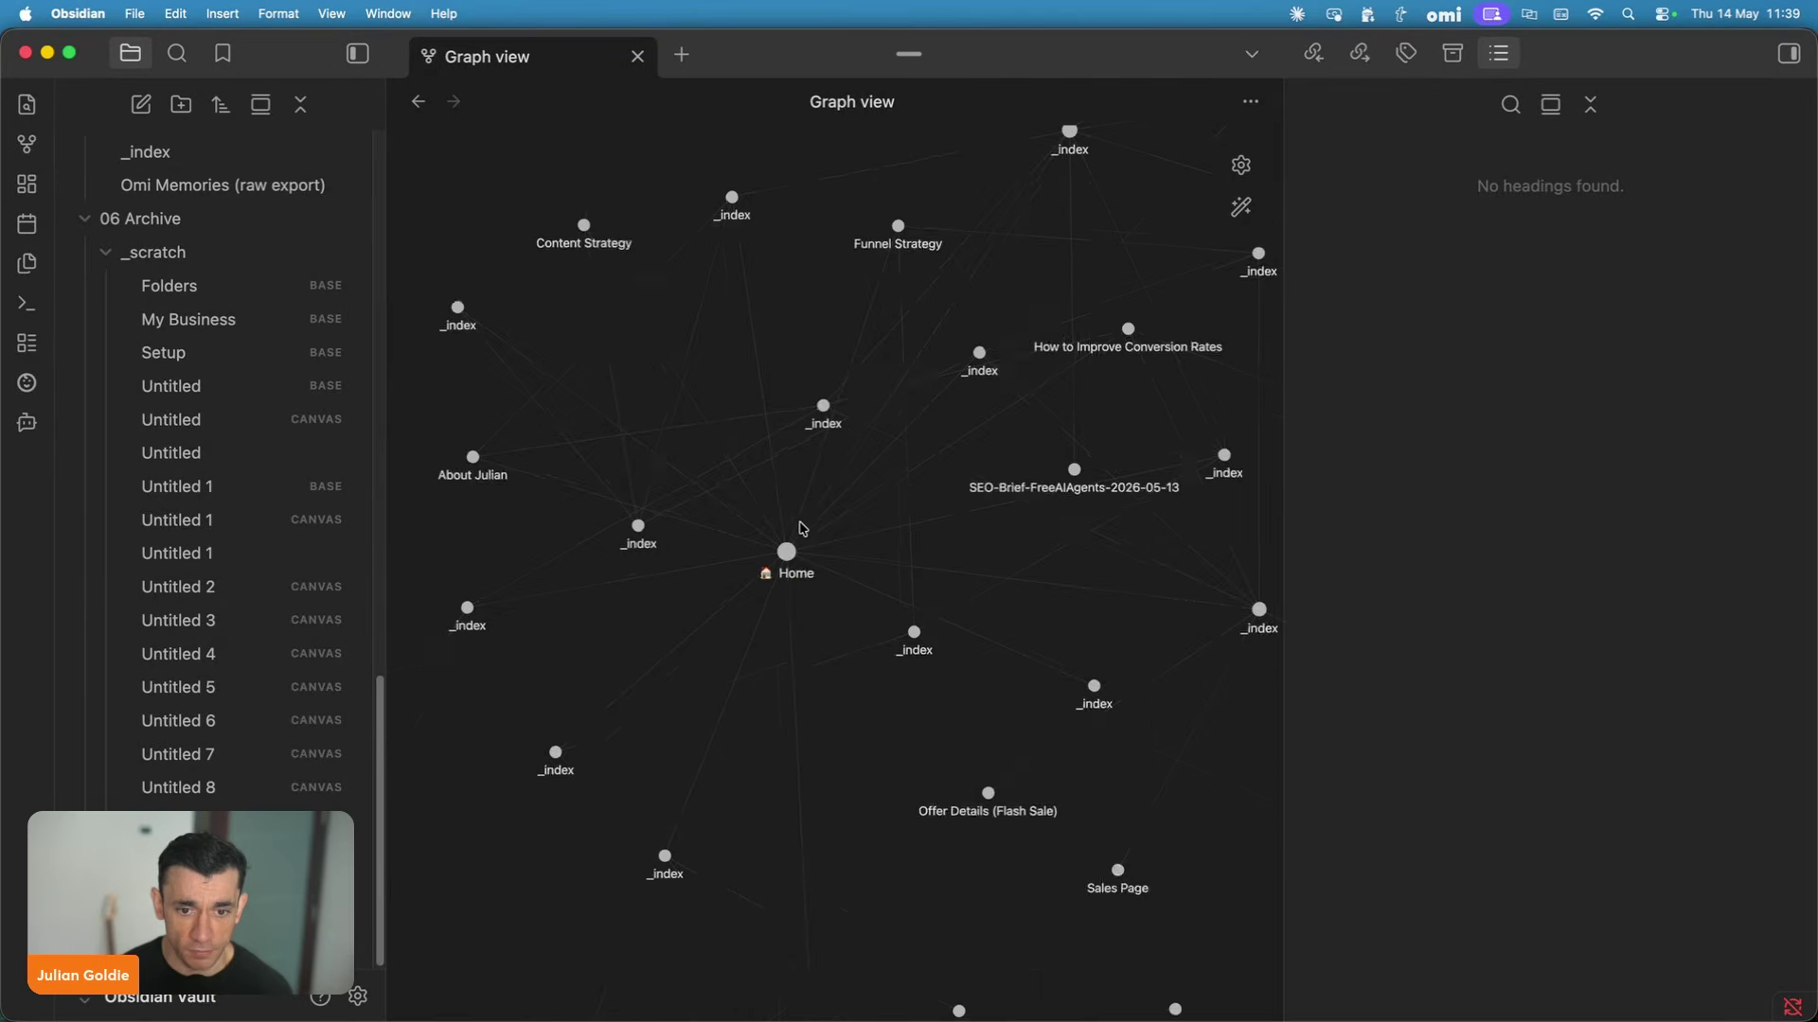
pyautogui.scroll(5, 814, 558)
pyautogui.scroll(-10, 900, 531)
# Switch to Chrome, review the "Claude as 2nd brain?" post and its replies, and open the linked classroom lesson in a new tab.
pyautogui.press('super+Tab')
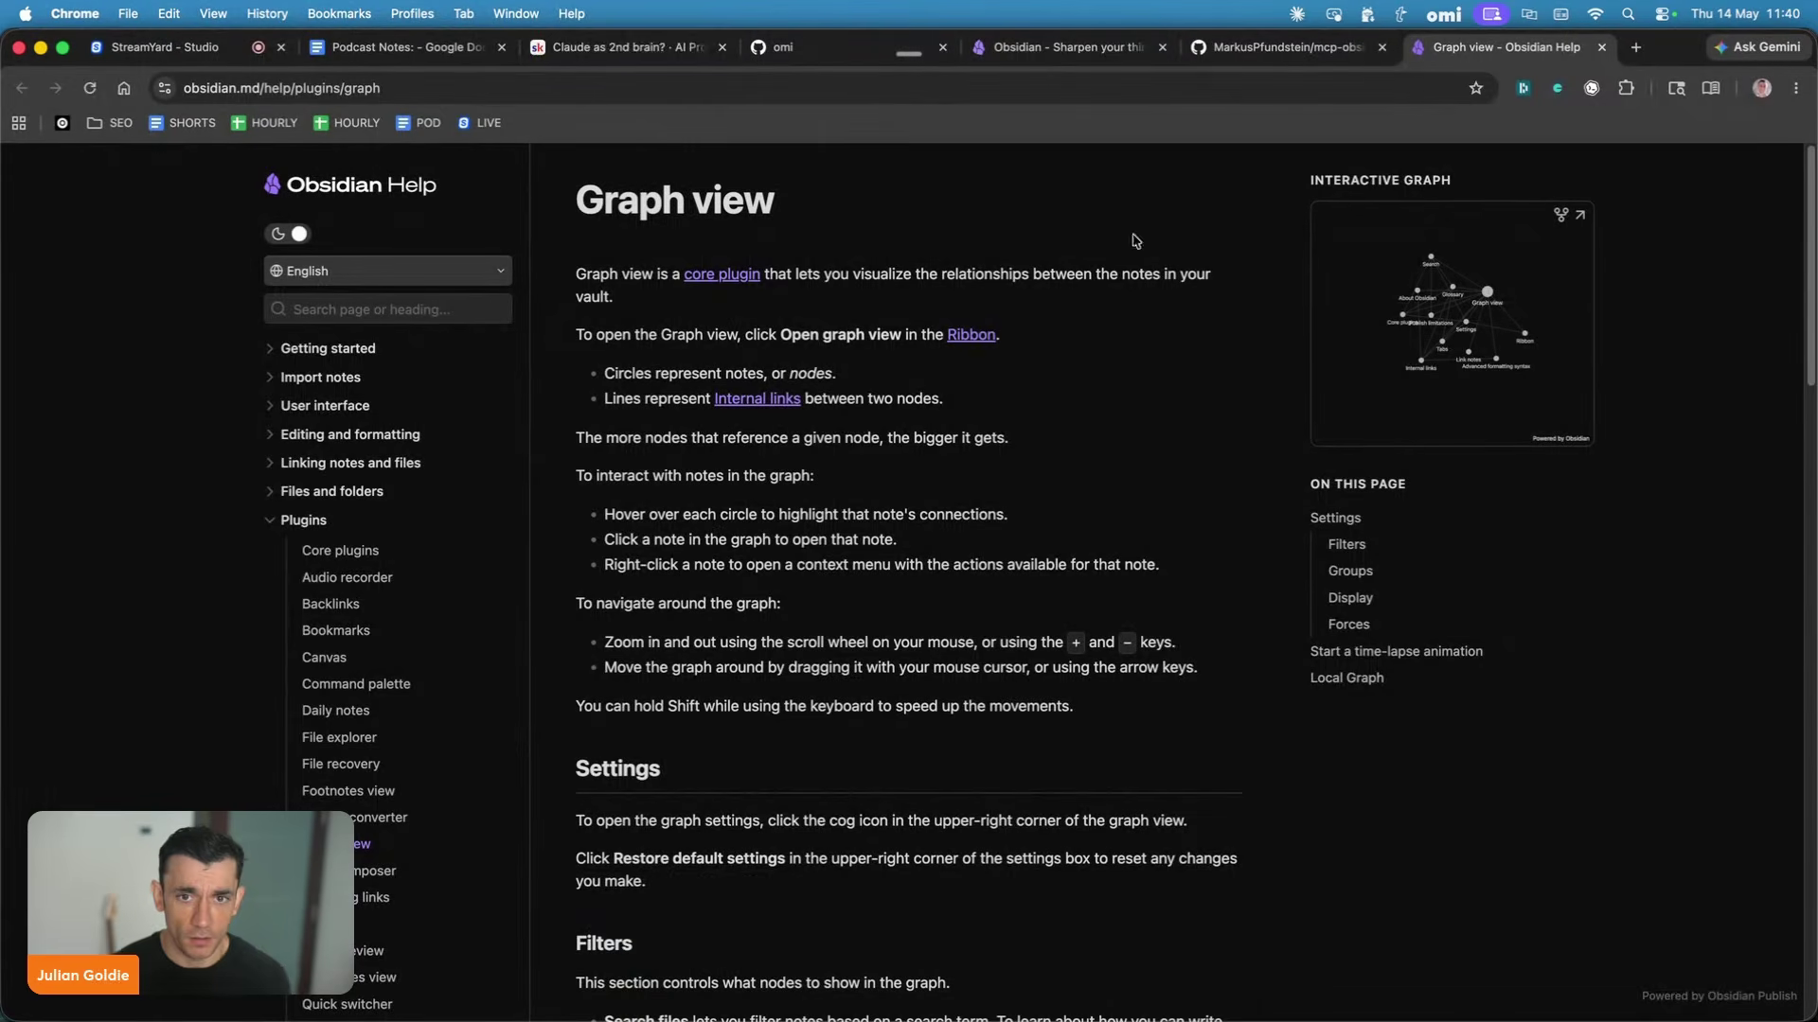
pyautogui.click(620, 46)
pyautogui.scroll(-1, 722, 602)
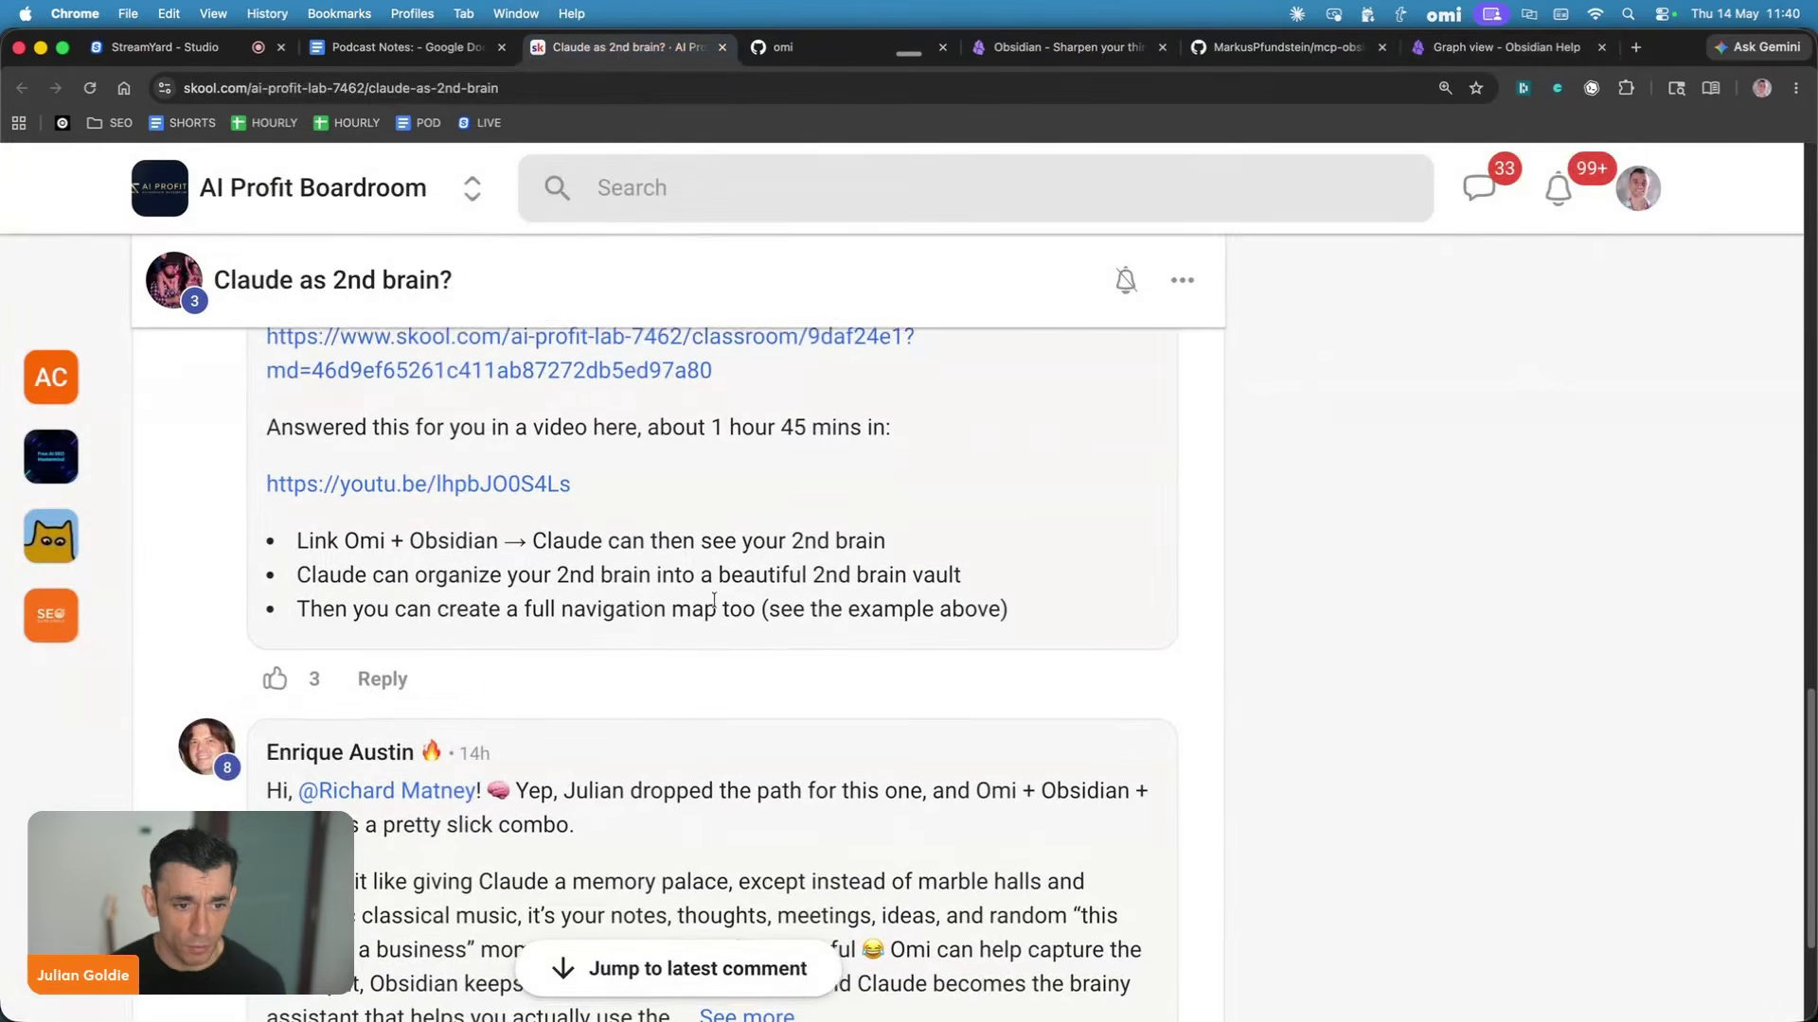
pyautogui.scroll(10, 532, 675)
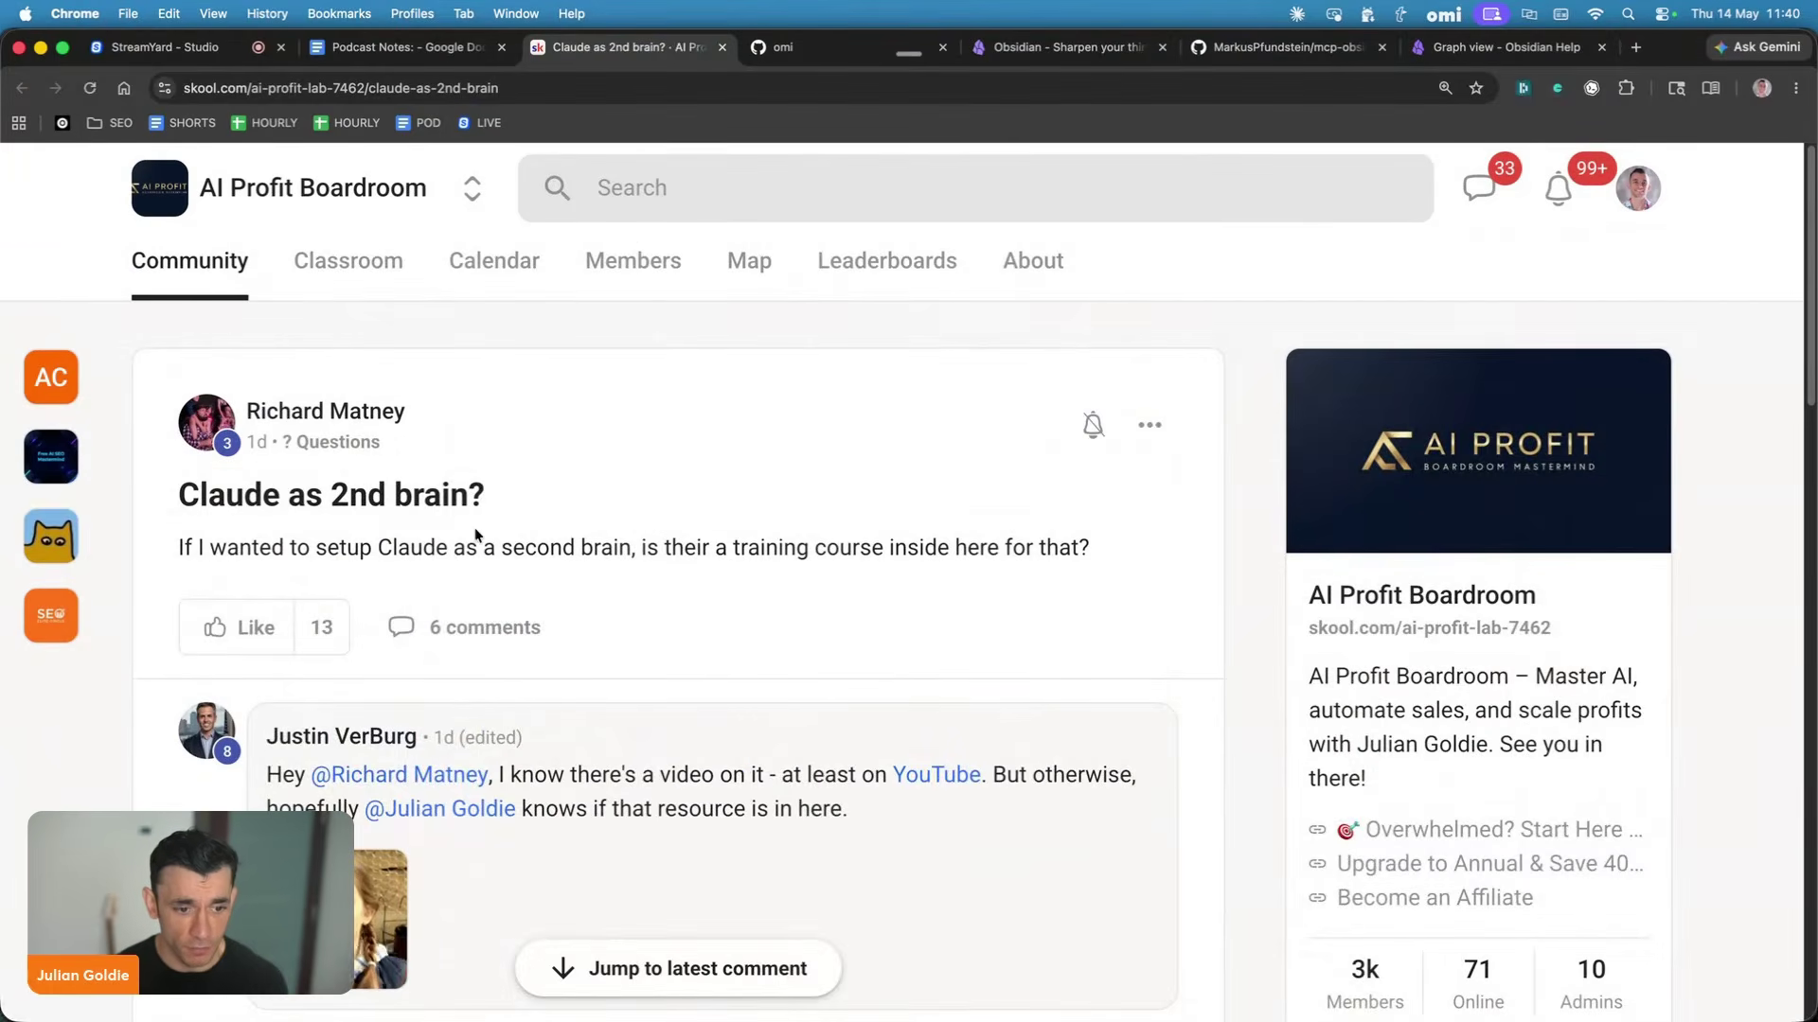
pyautogui.scroll(-15, 404, 537)
pyautogui.scroll(5, 639, 587)
pyautogui.keyDown('super'); pyautogui.click(654, 535); pyautogui.keyUp('super')
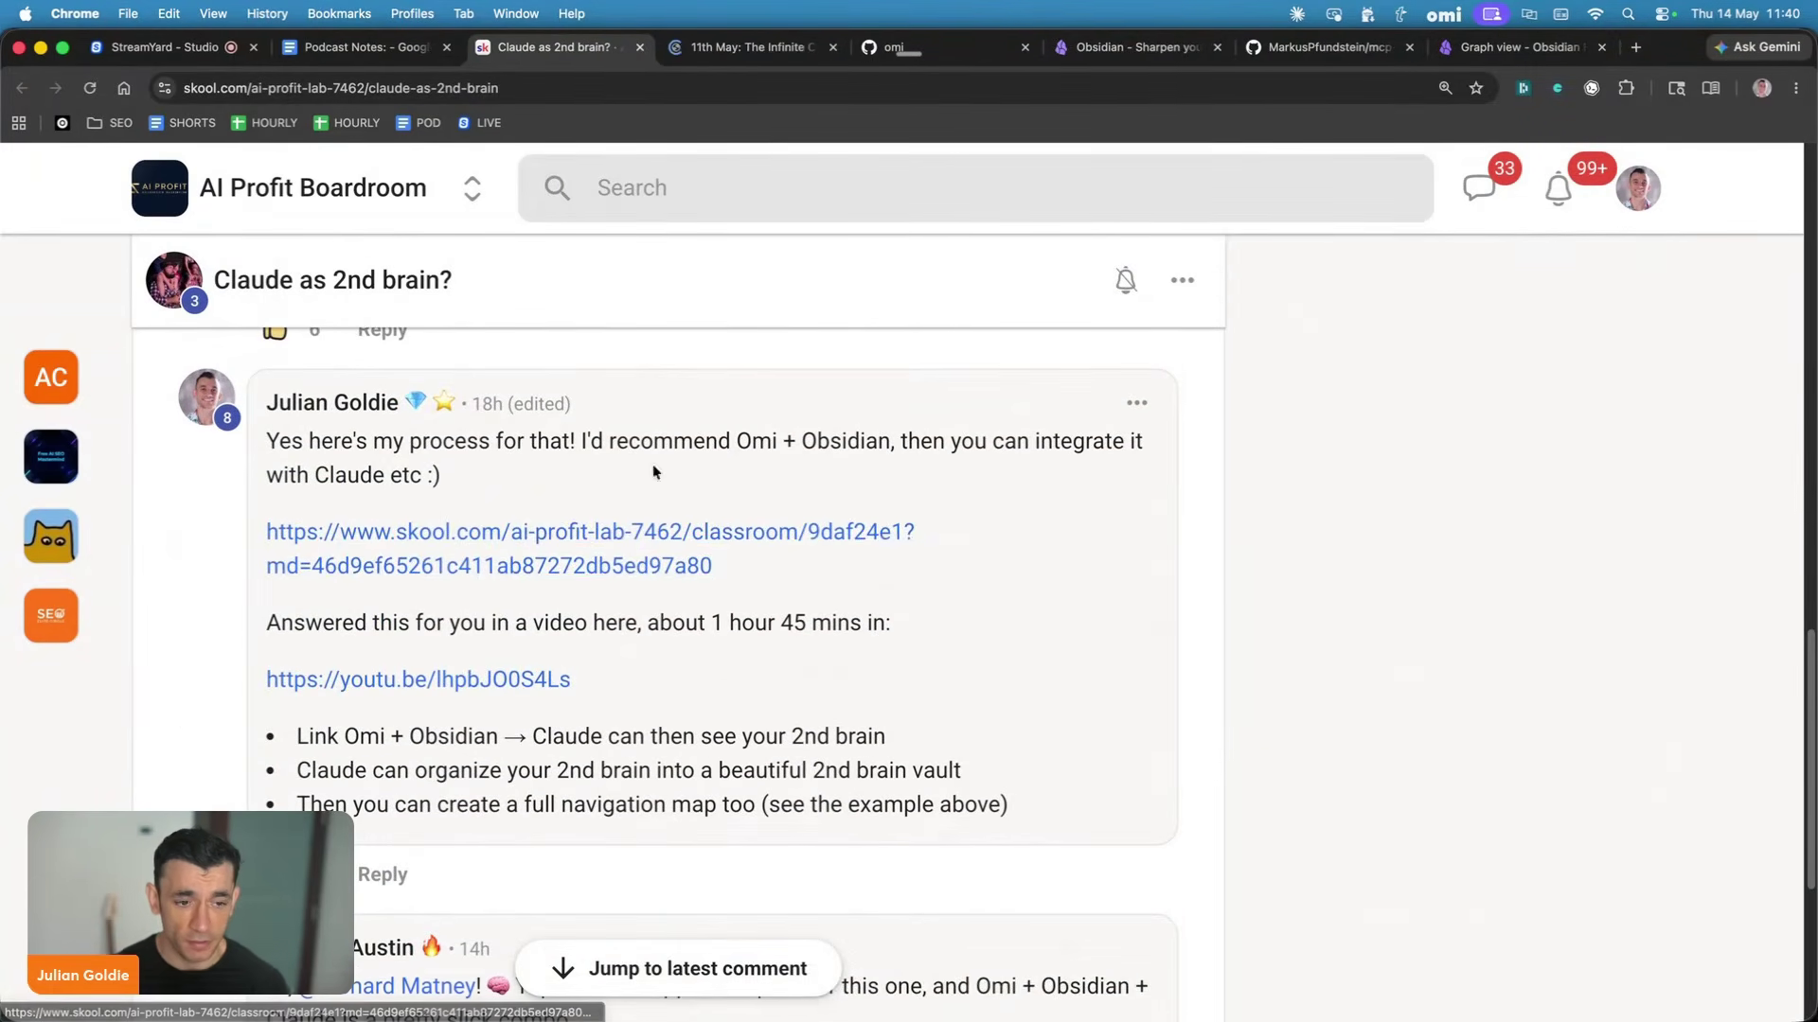
pyautogui.scroll(2, 568, 436)
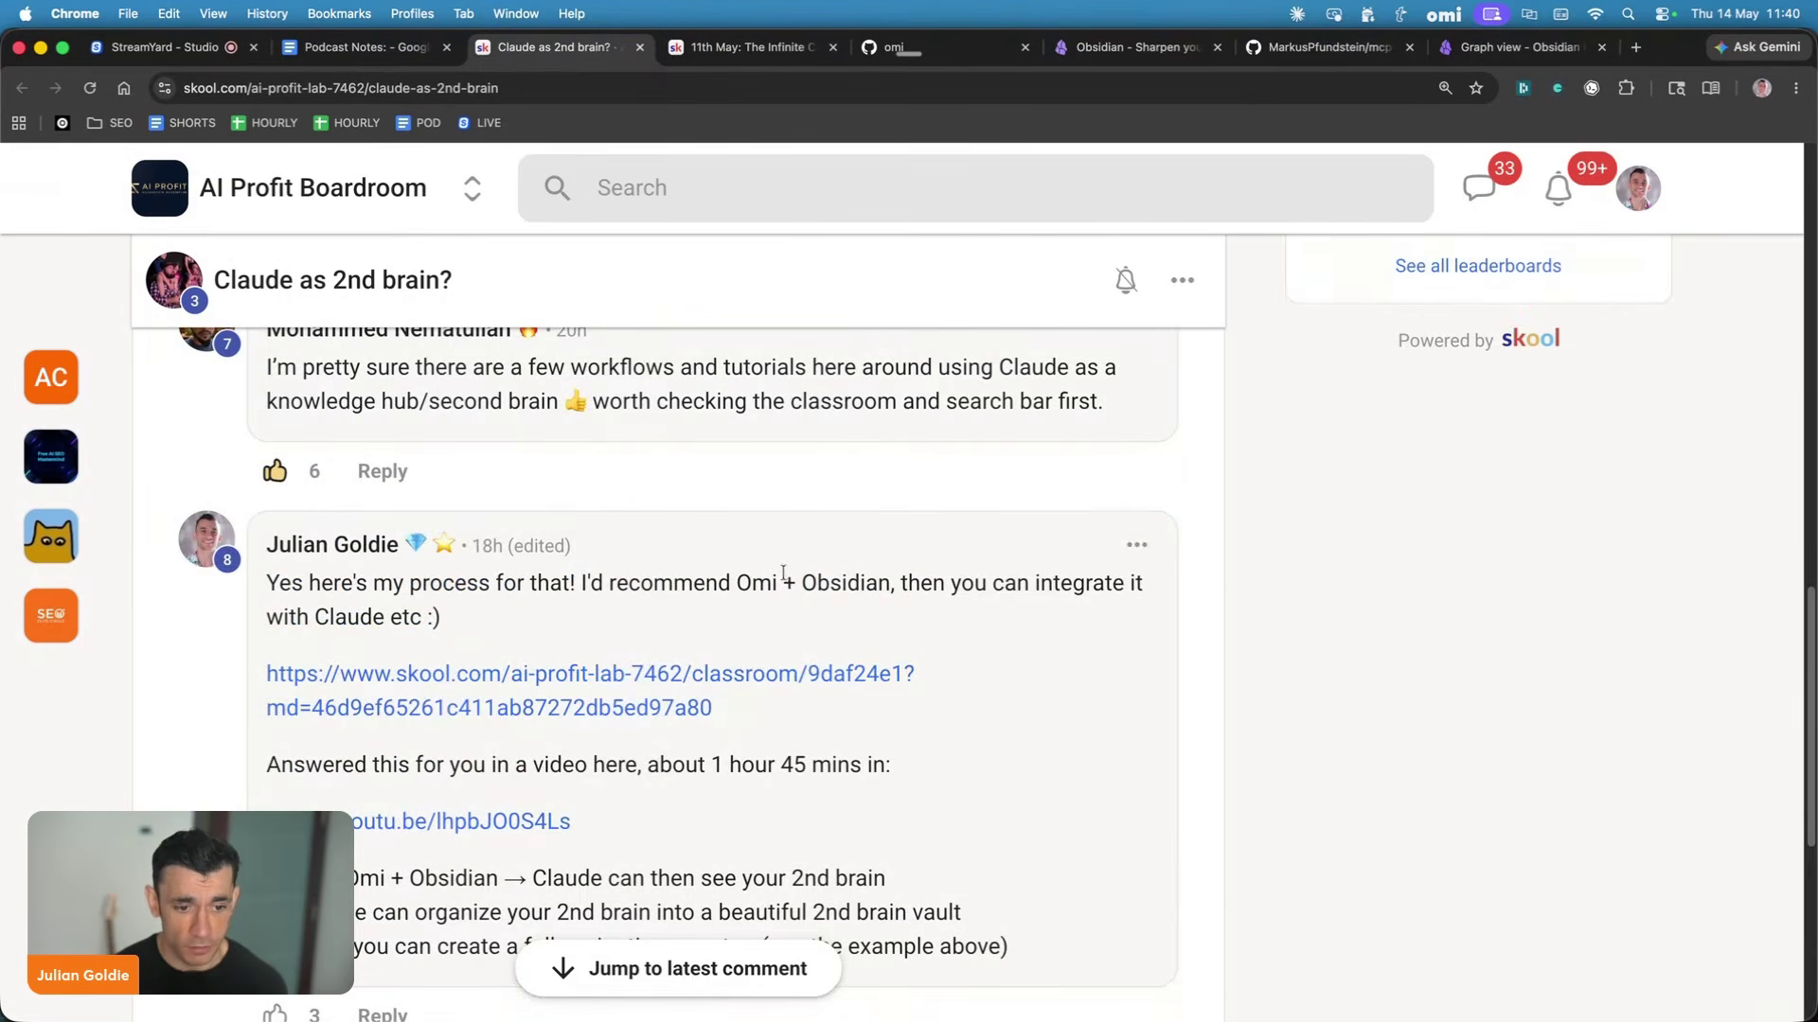
# Review the "11th May: The Infinite Context Engine" lesson, including its OMI and Obsidian tool sections and its prompt list.
pyautogui.click(747, 47)
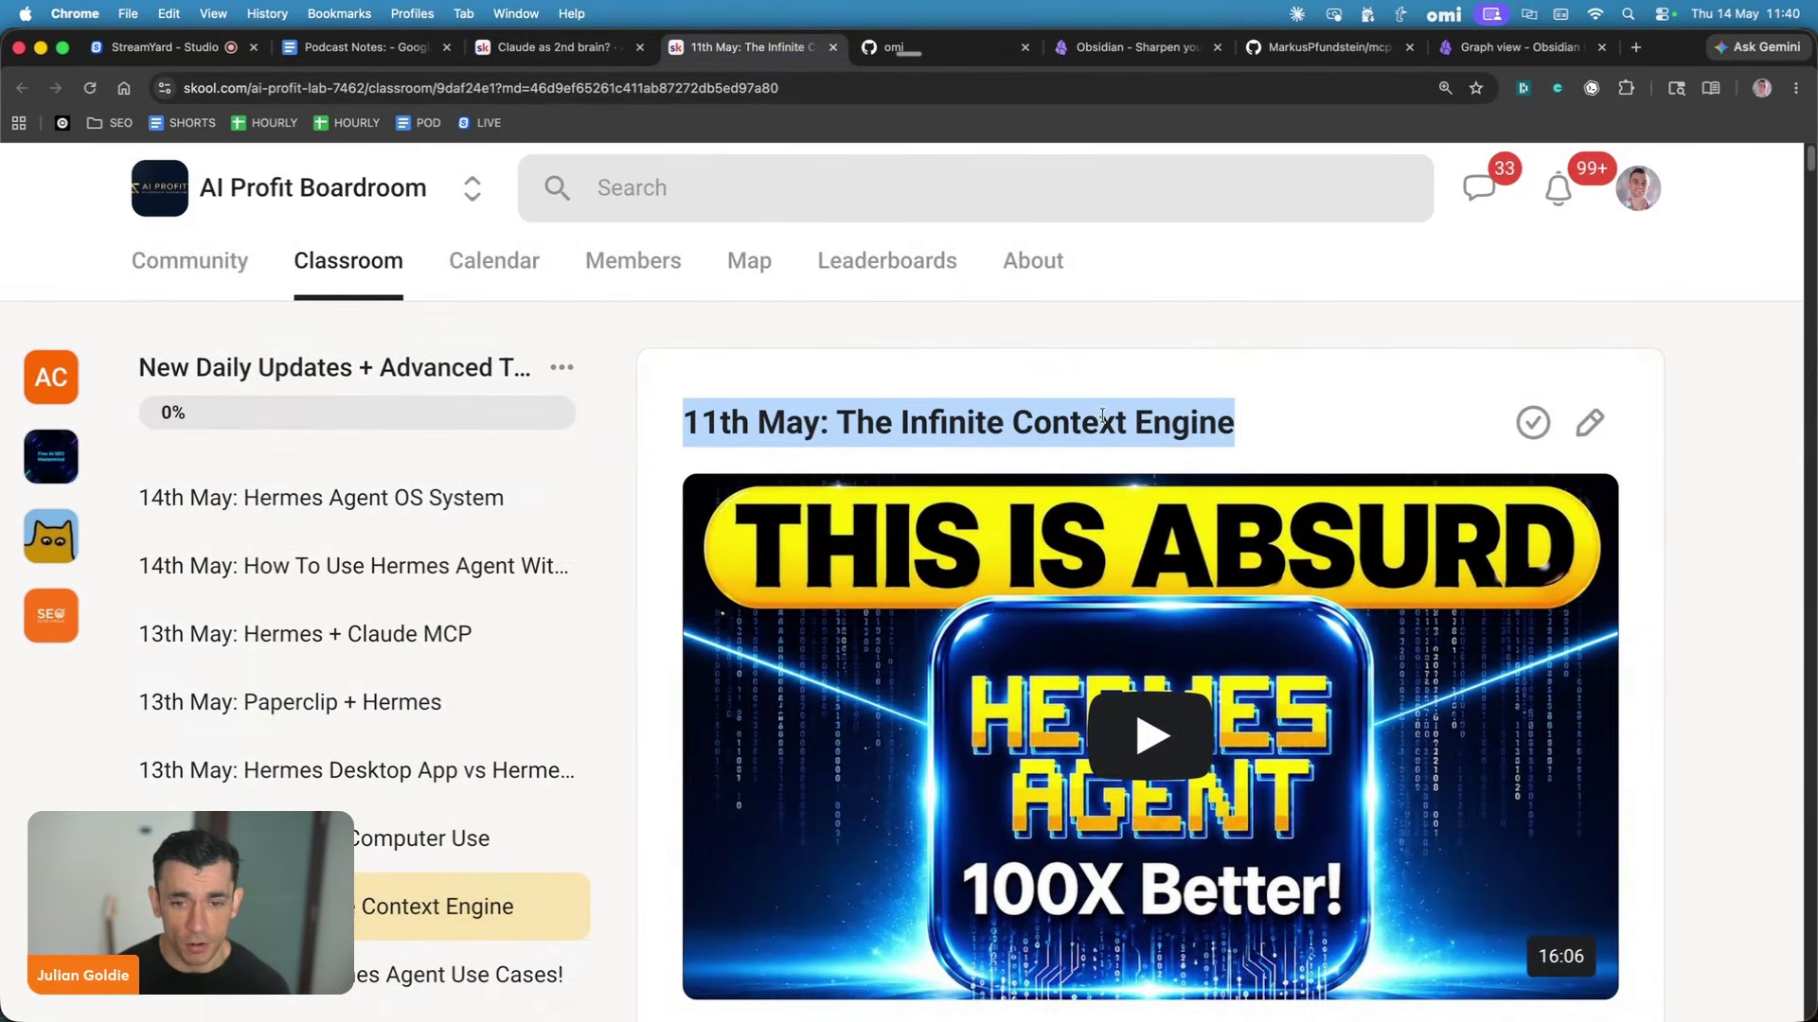
pyautogui.scroll(-15, 1127, 435)
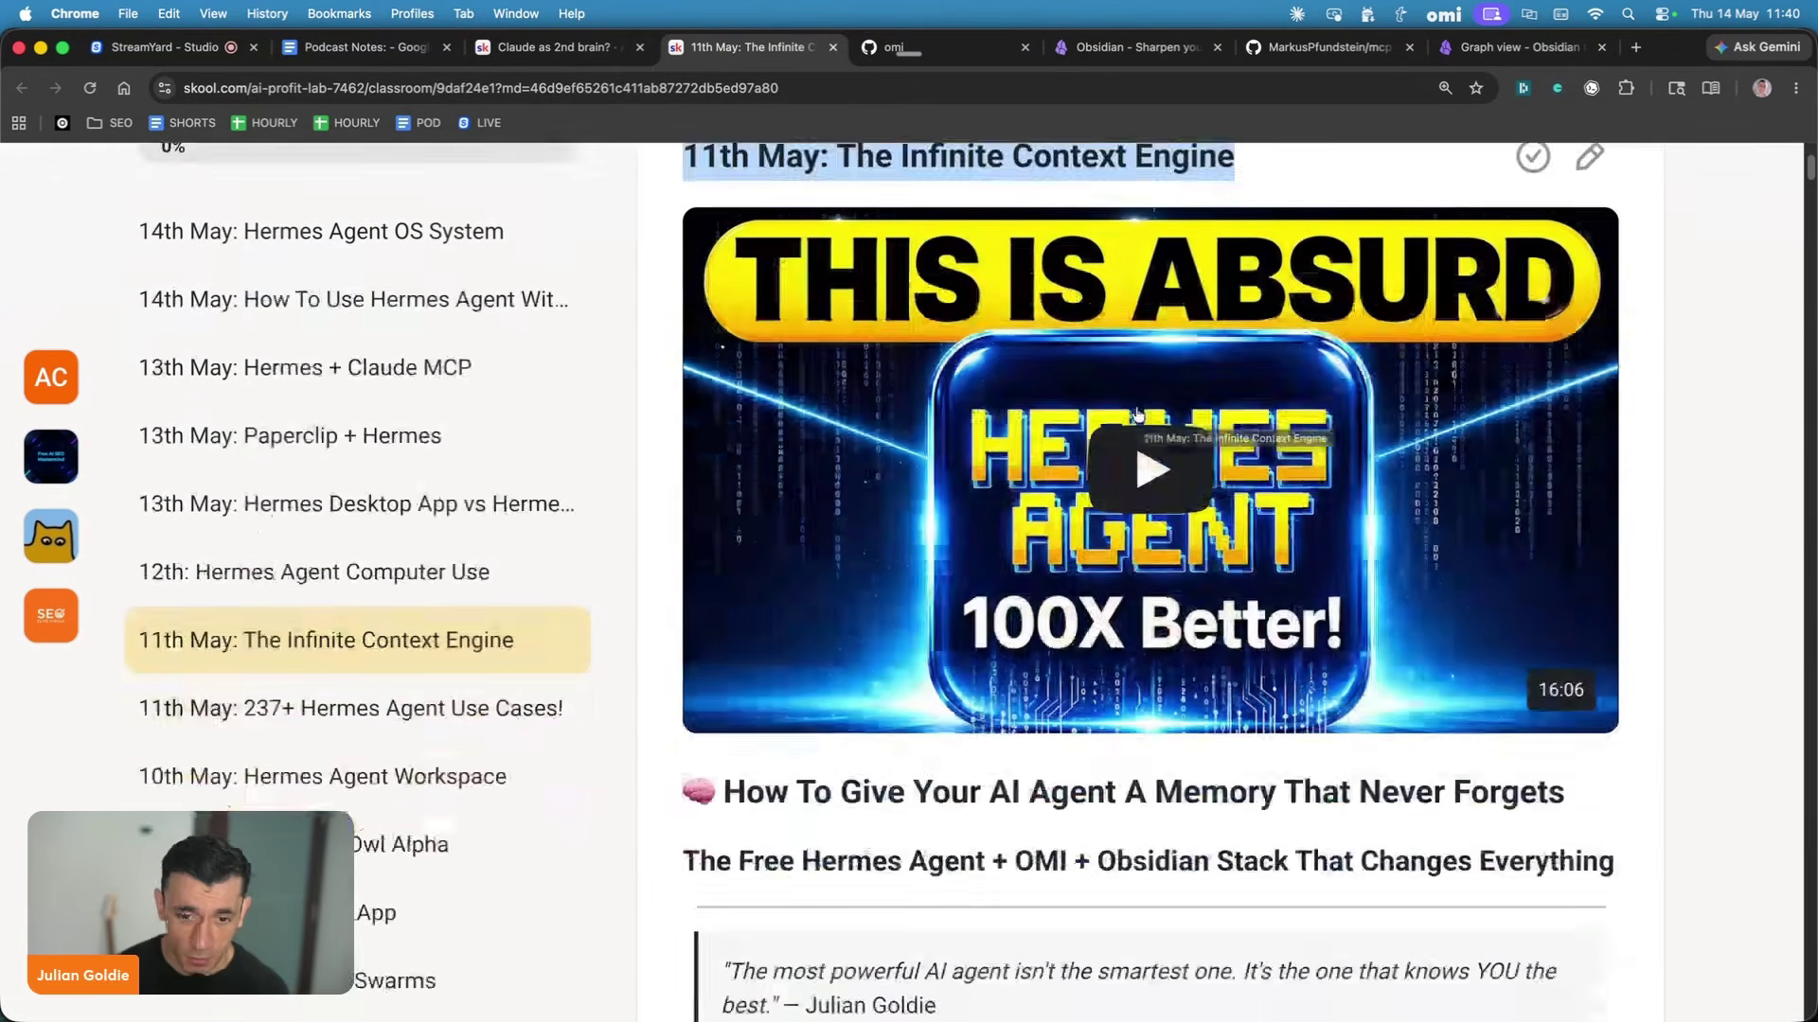
pyautogui.scroll(-20, 1116, 452)
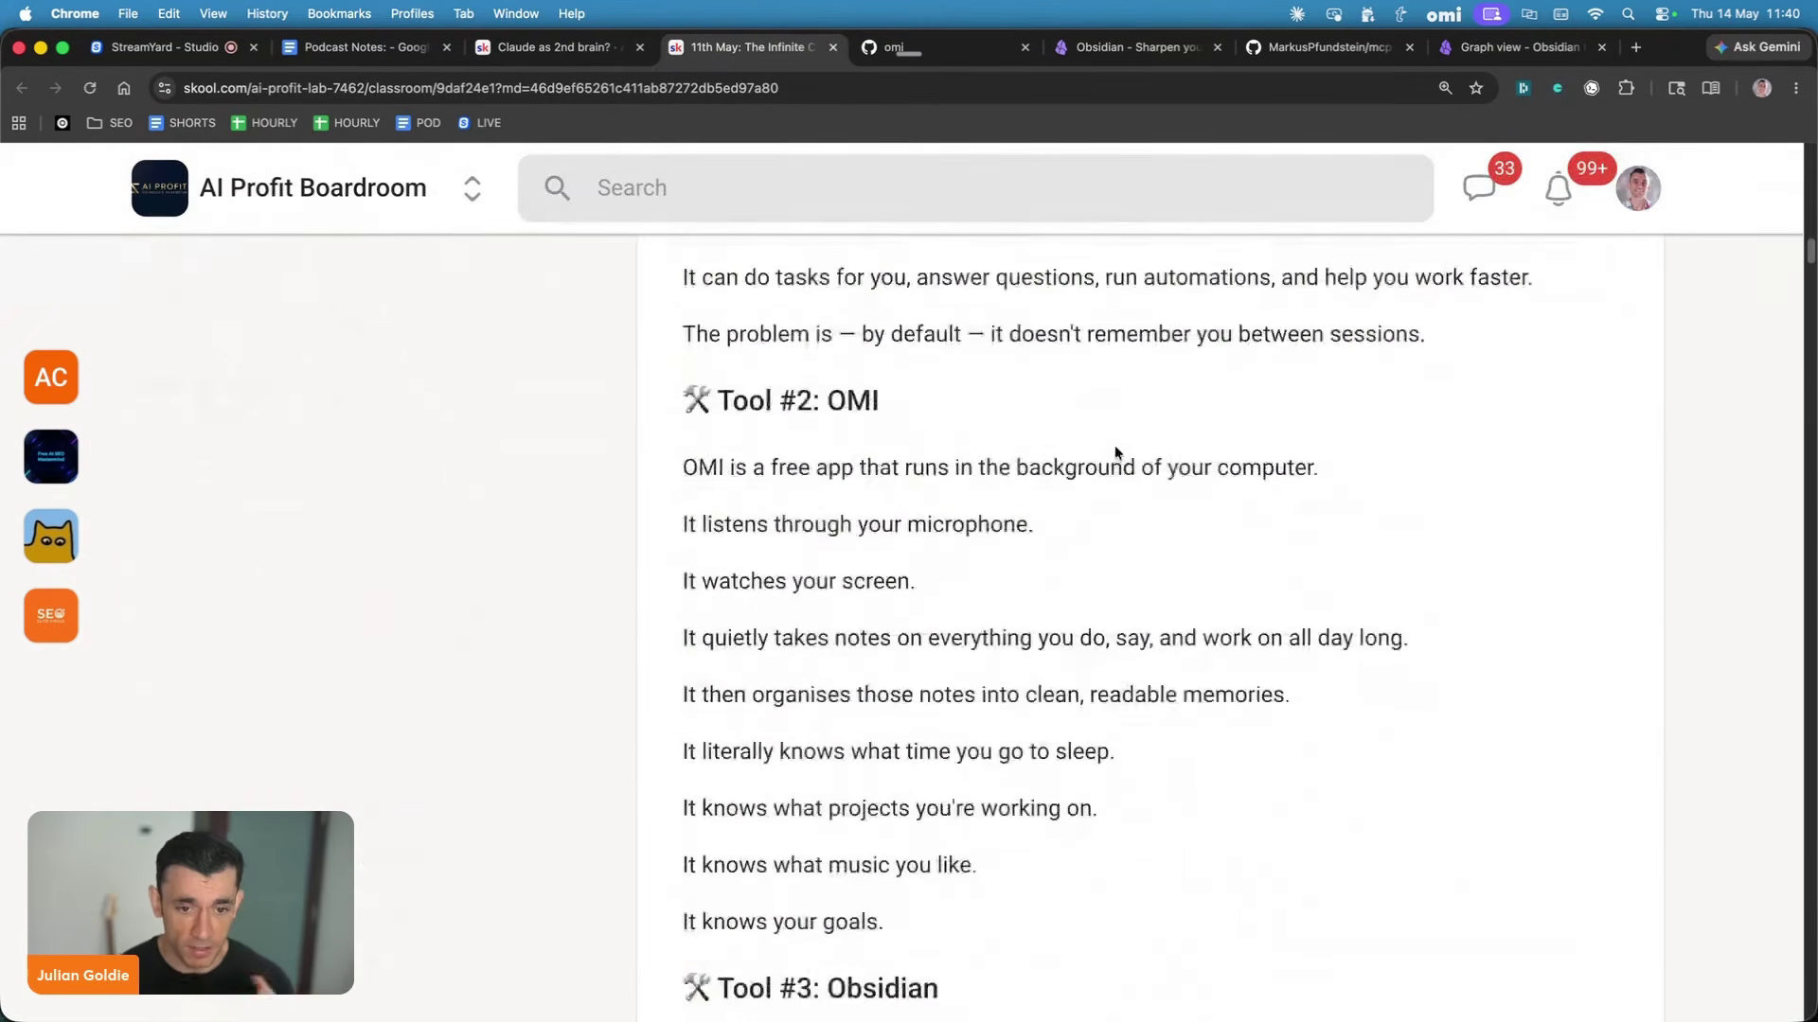
pyautogui.scroll(-10, 1116, 449)
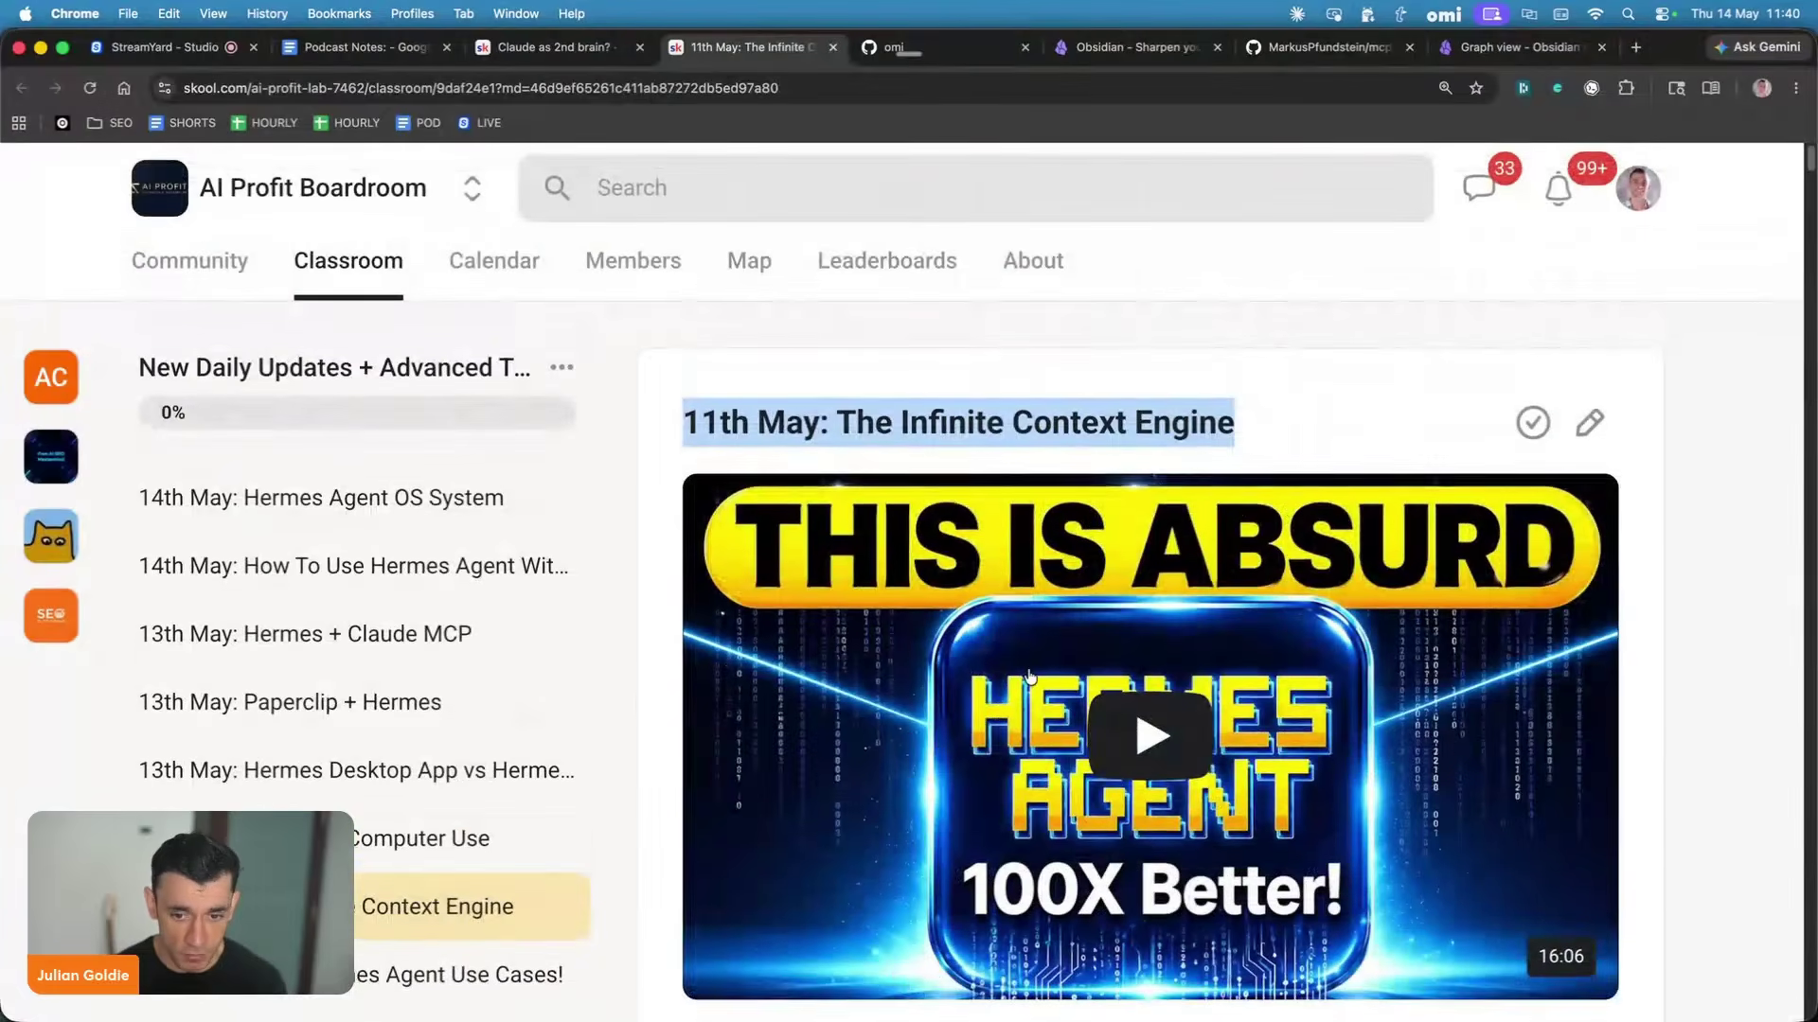
pyautogui.scroll(-20, 1041, 682)
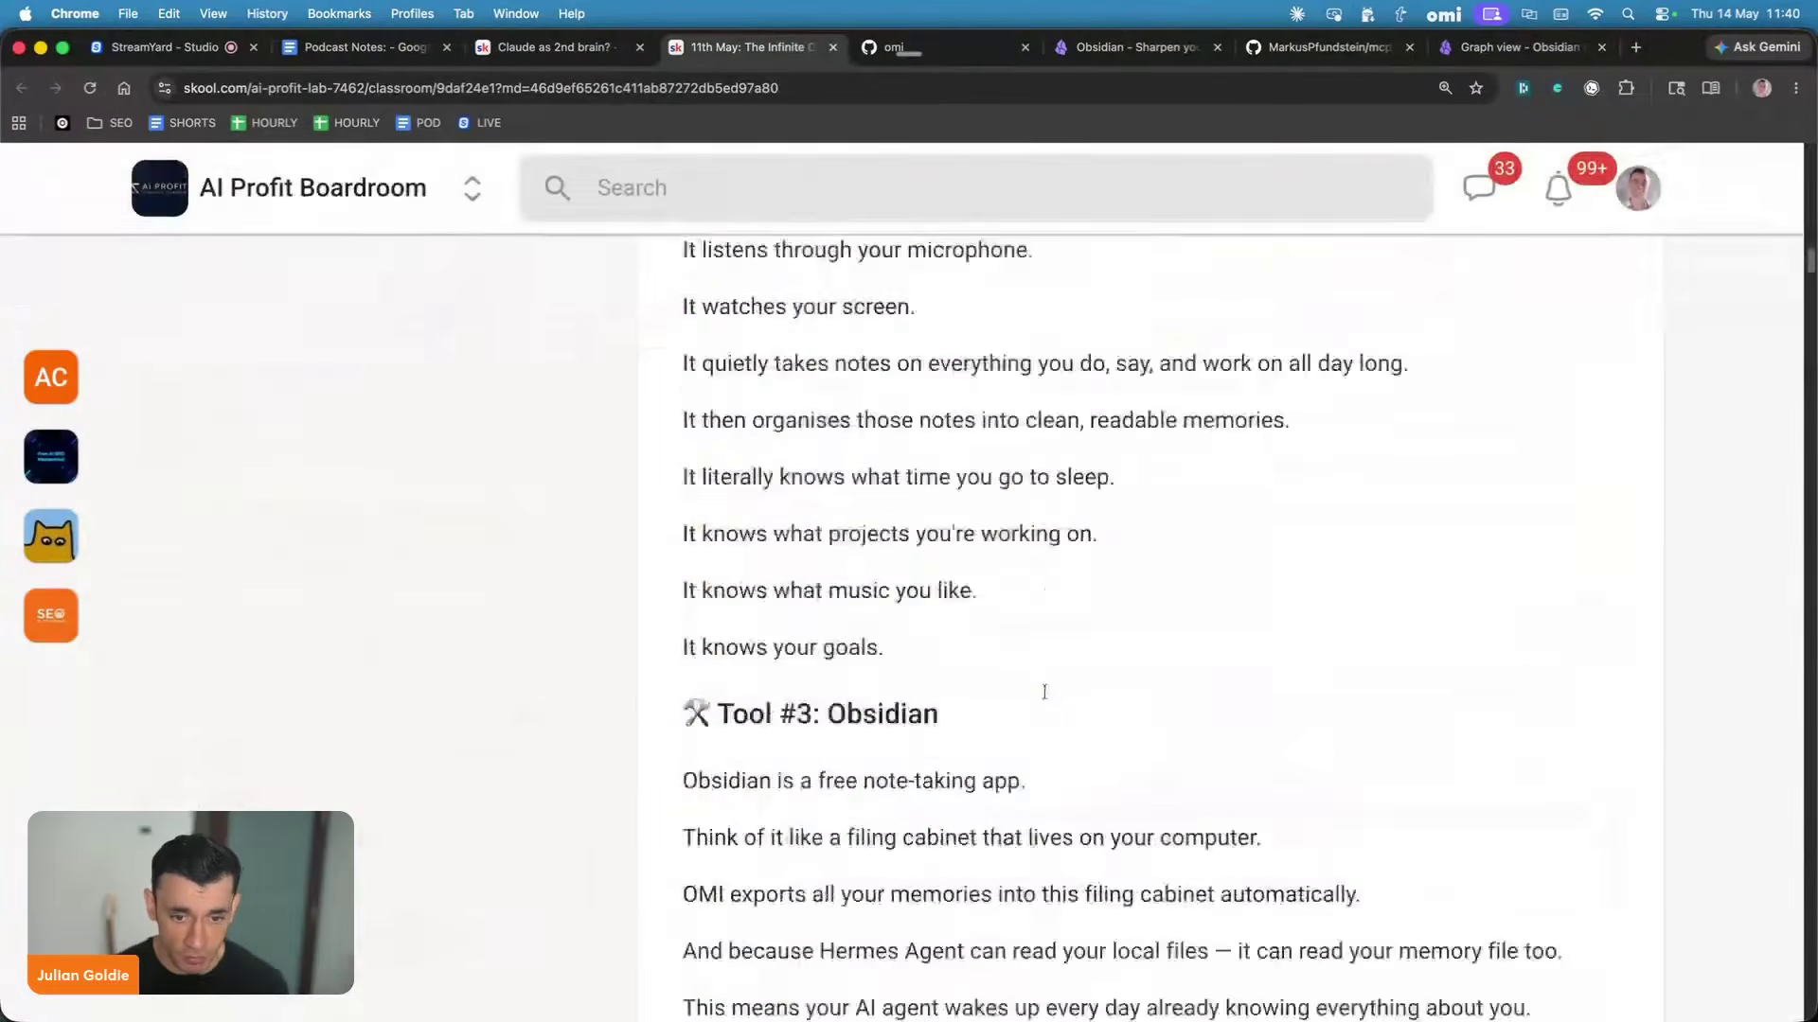
pyautogui.scroll(15, 1064, 689)
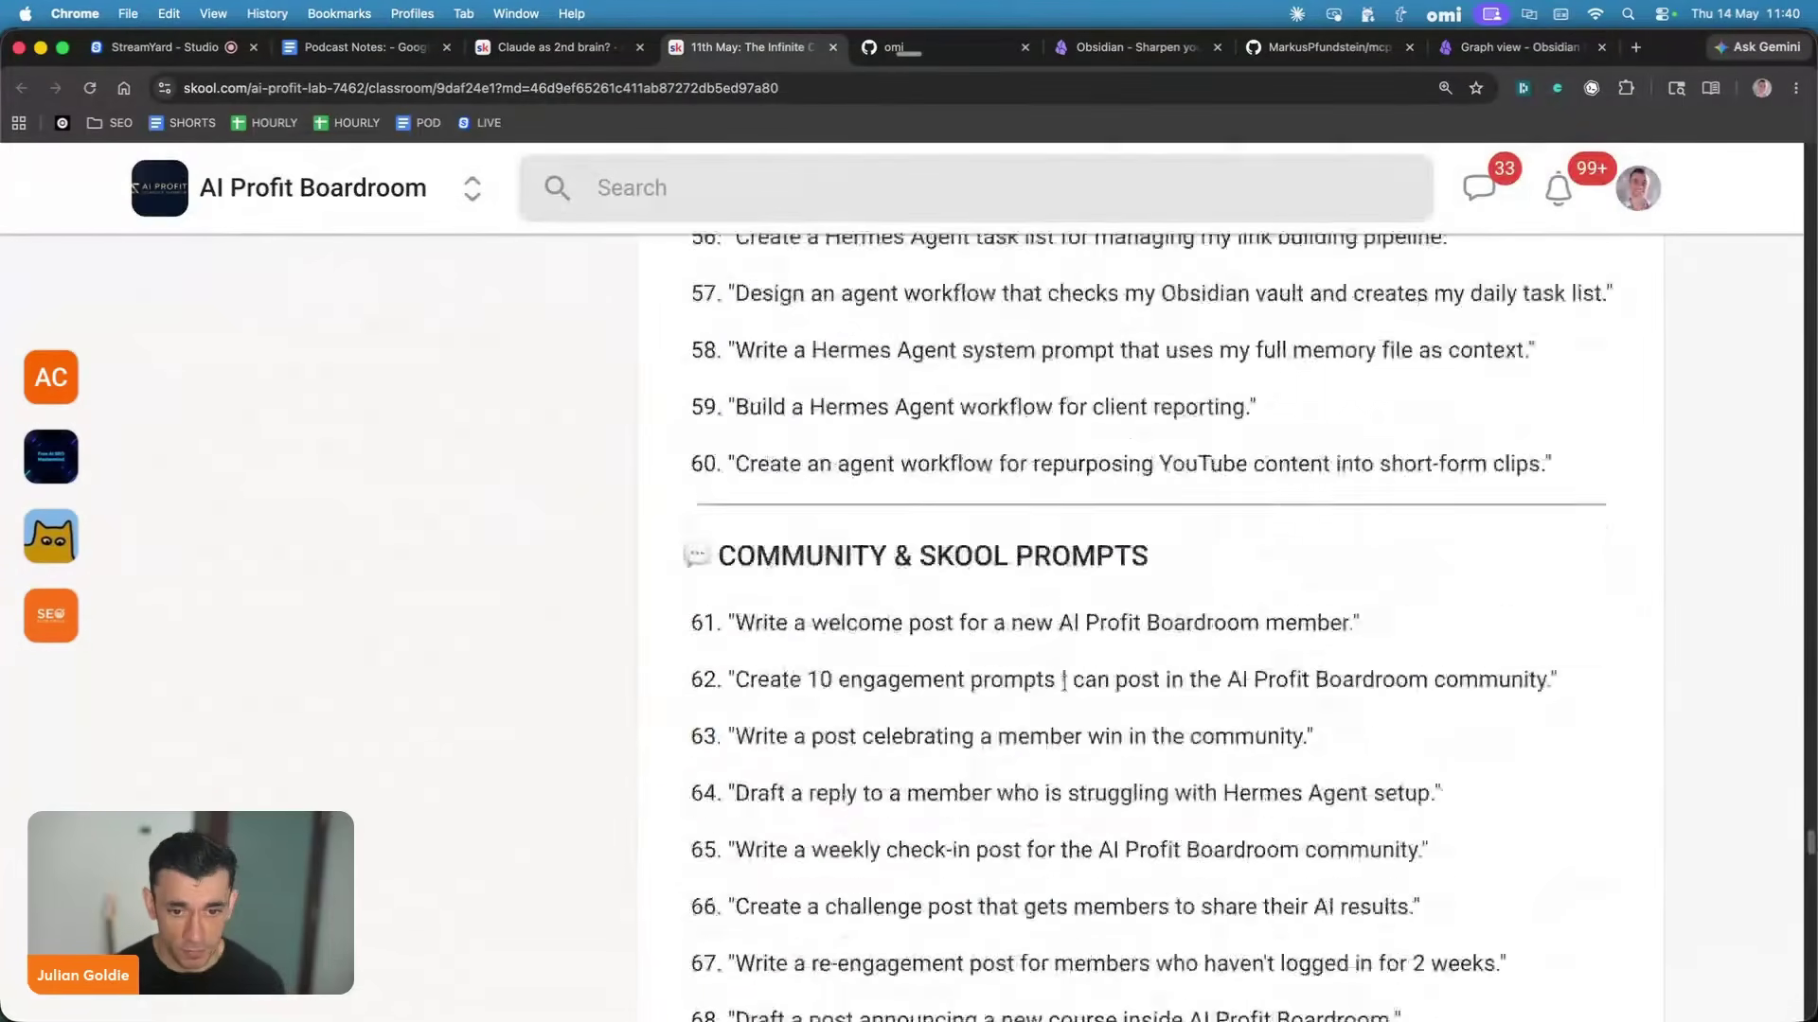
pyautogui.scroll(-20, 1127, 634)
pyautogui.scroll(20, 1126, 635)
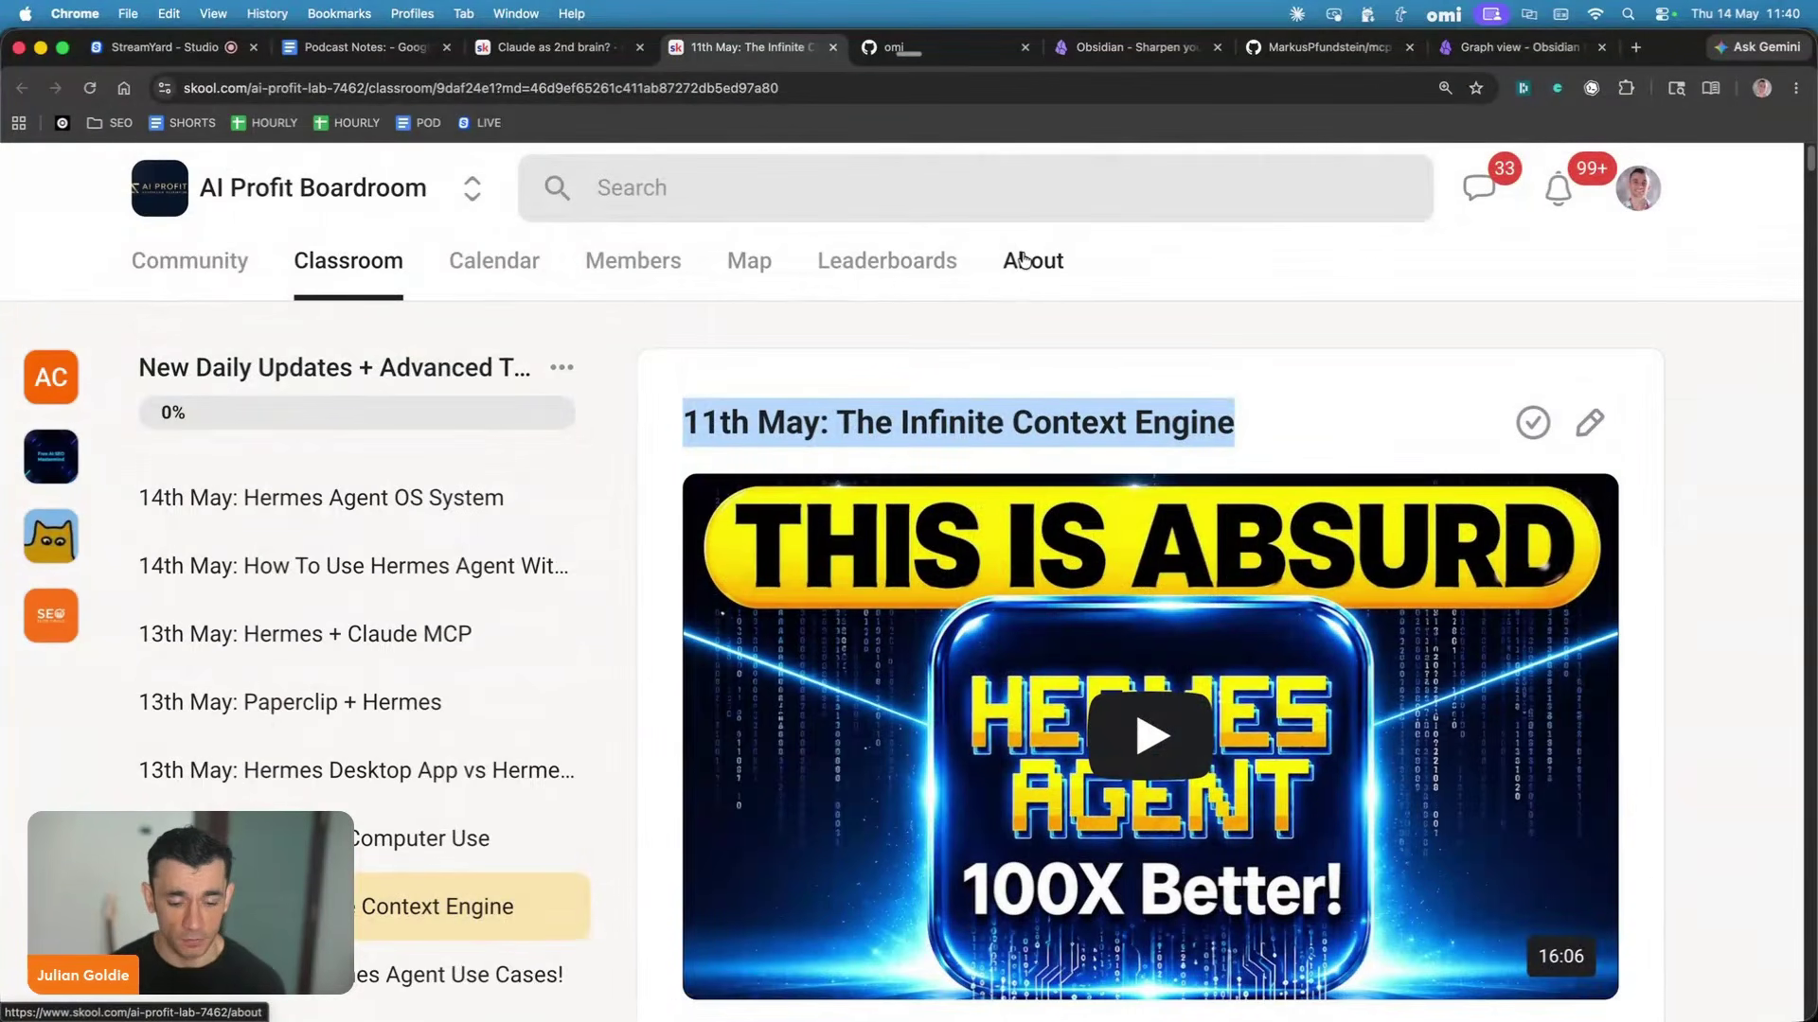
# View the AI Profit Boardroom's About page, community feed and member map with the browser zoom reset to default.
pyautogui.click(1022, 261)
pyautogui.press('super+0')
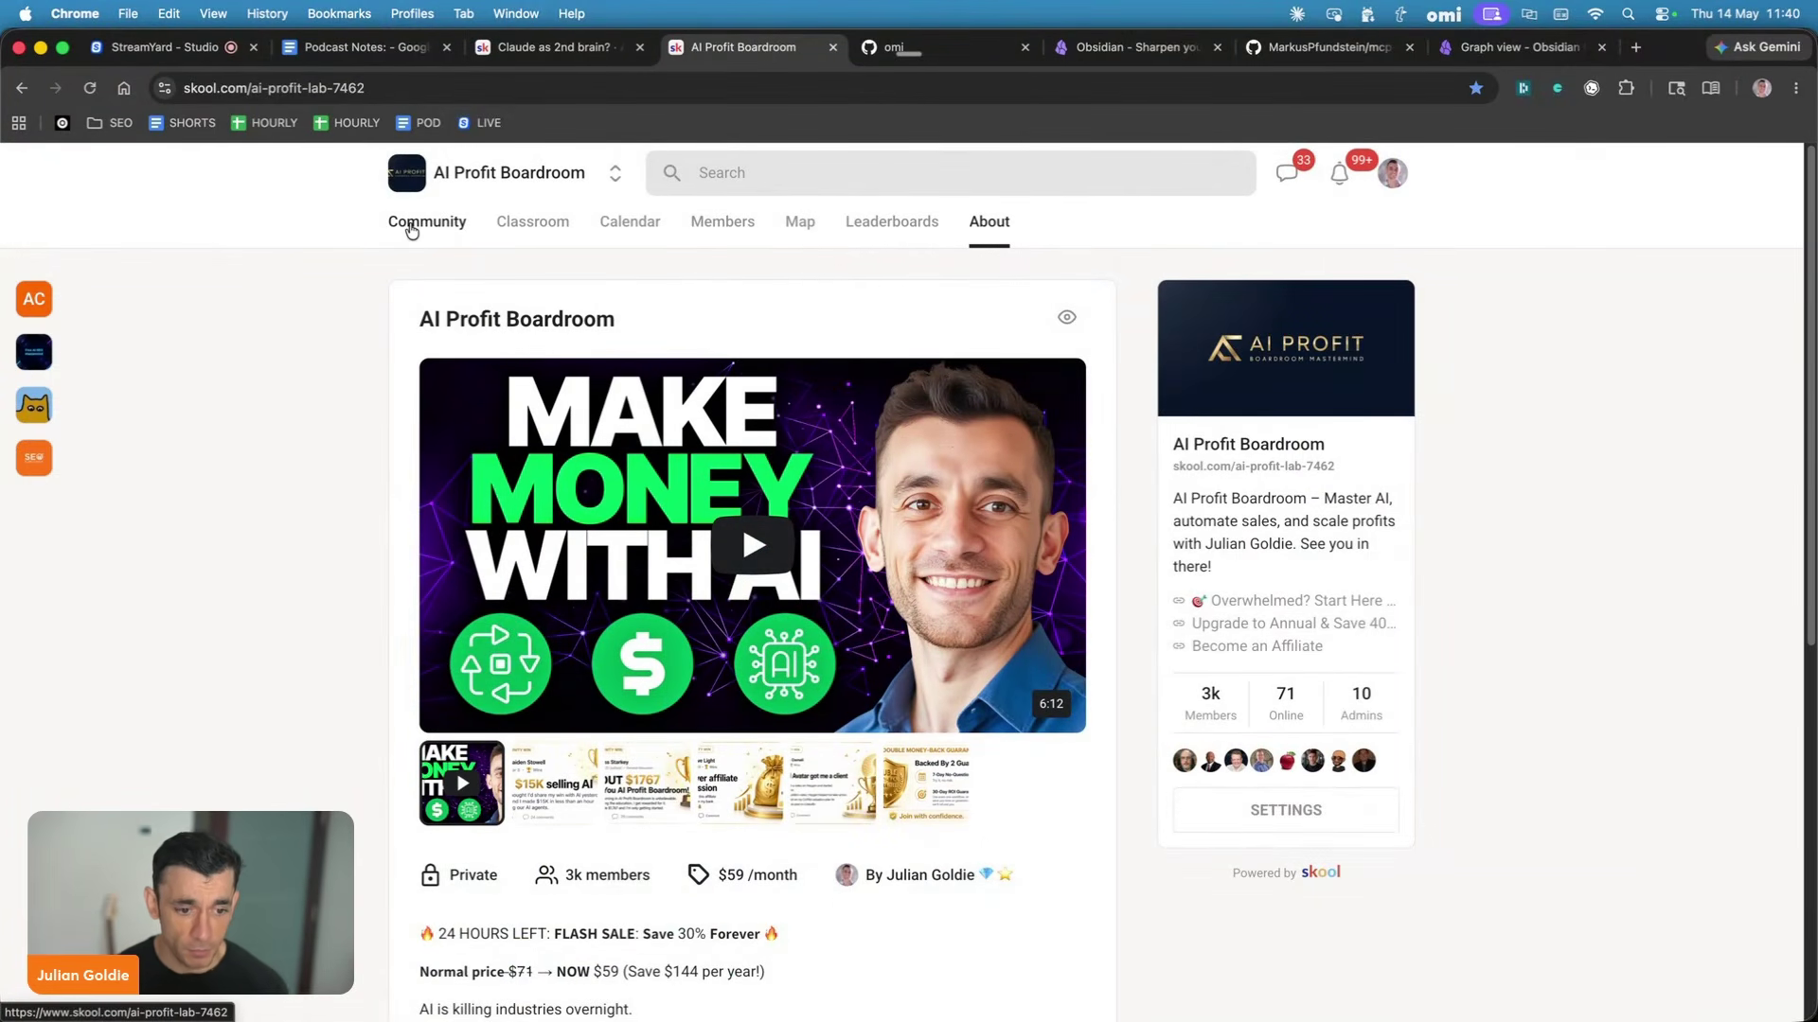
pyautogui.click(410, 227)
pyautogui.scroll(-20, 436, 570)
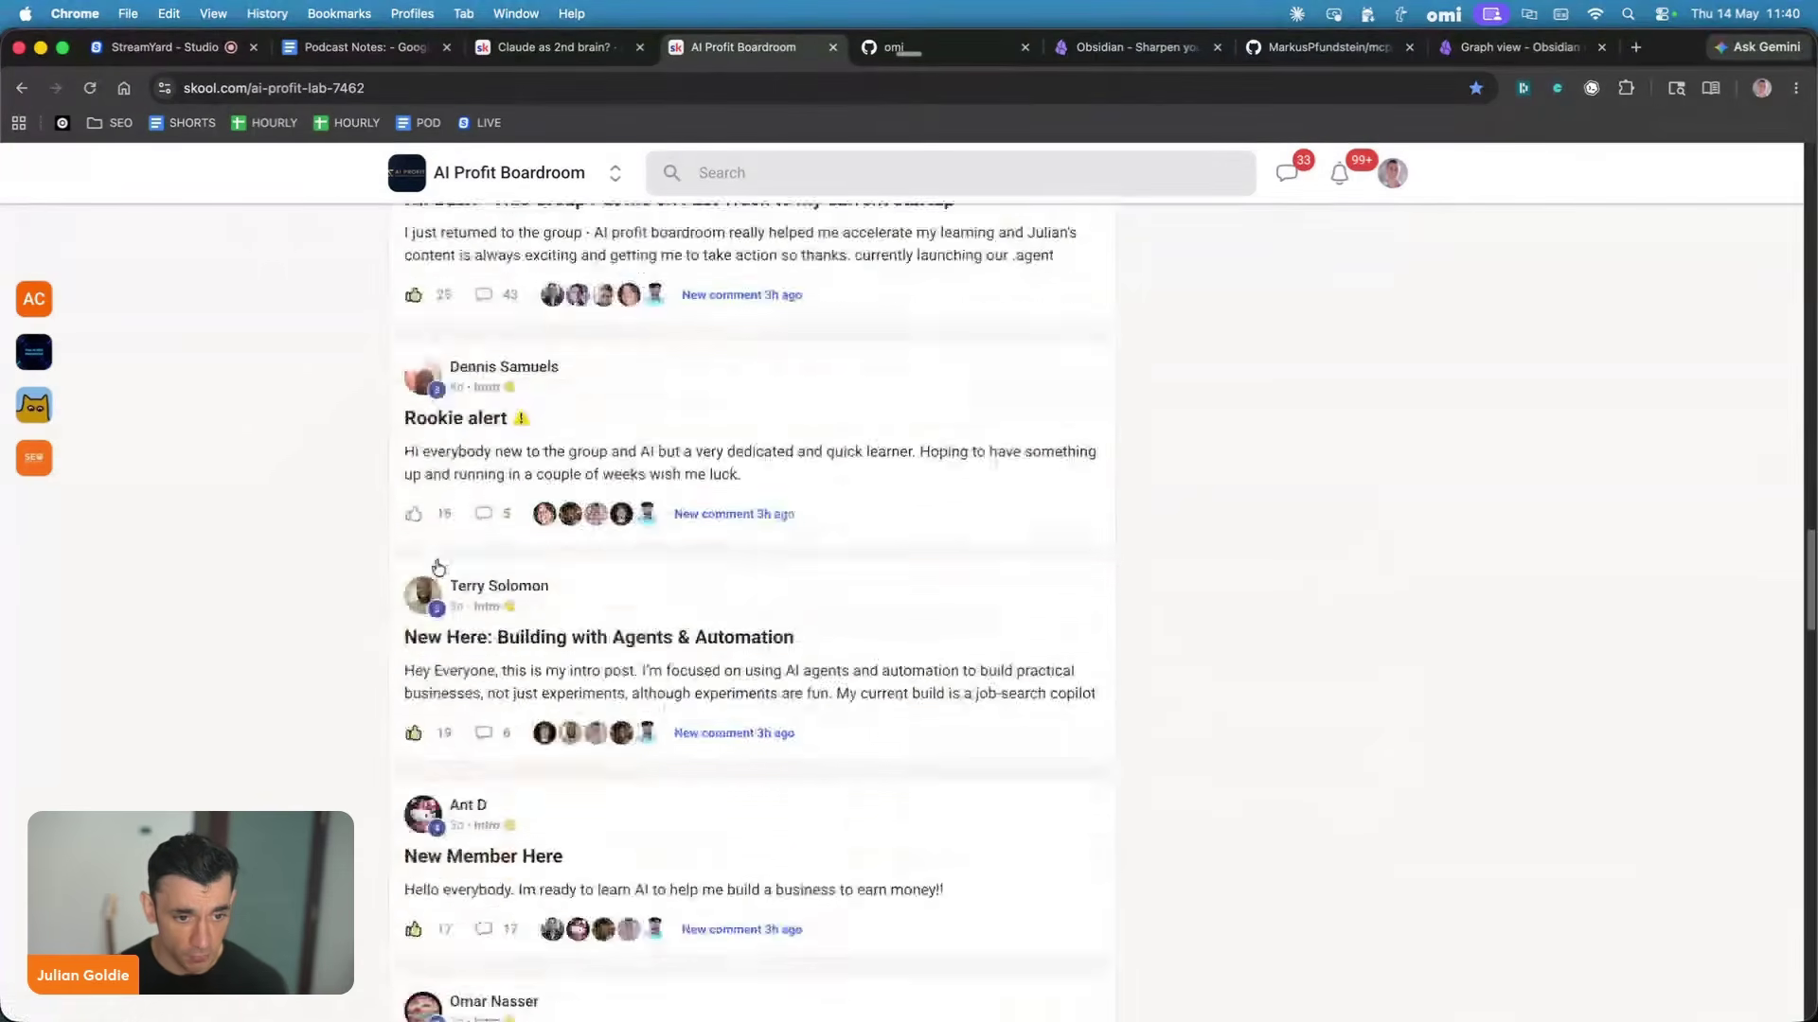
pyautogui.scroll(15, 437, 570)
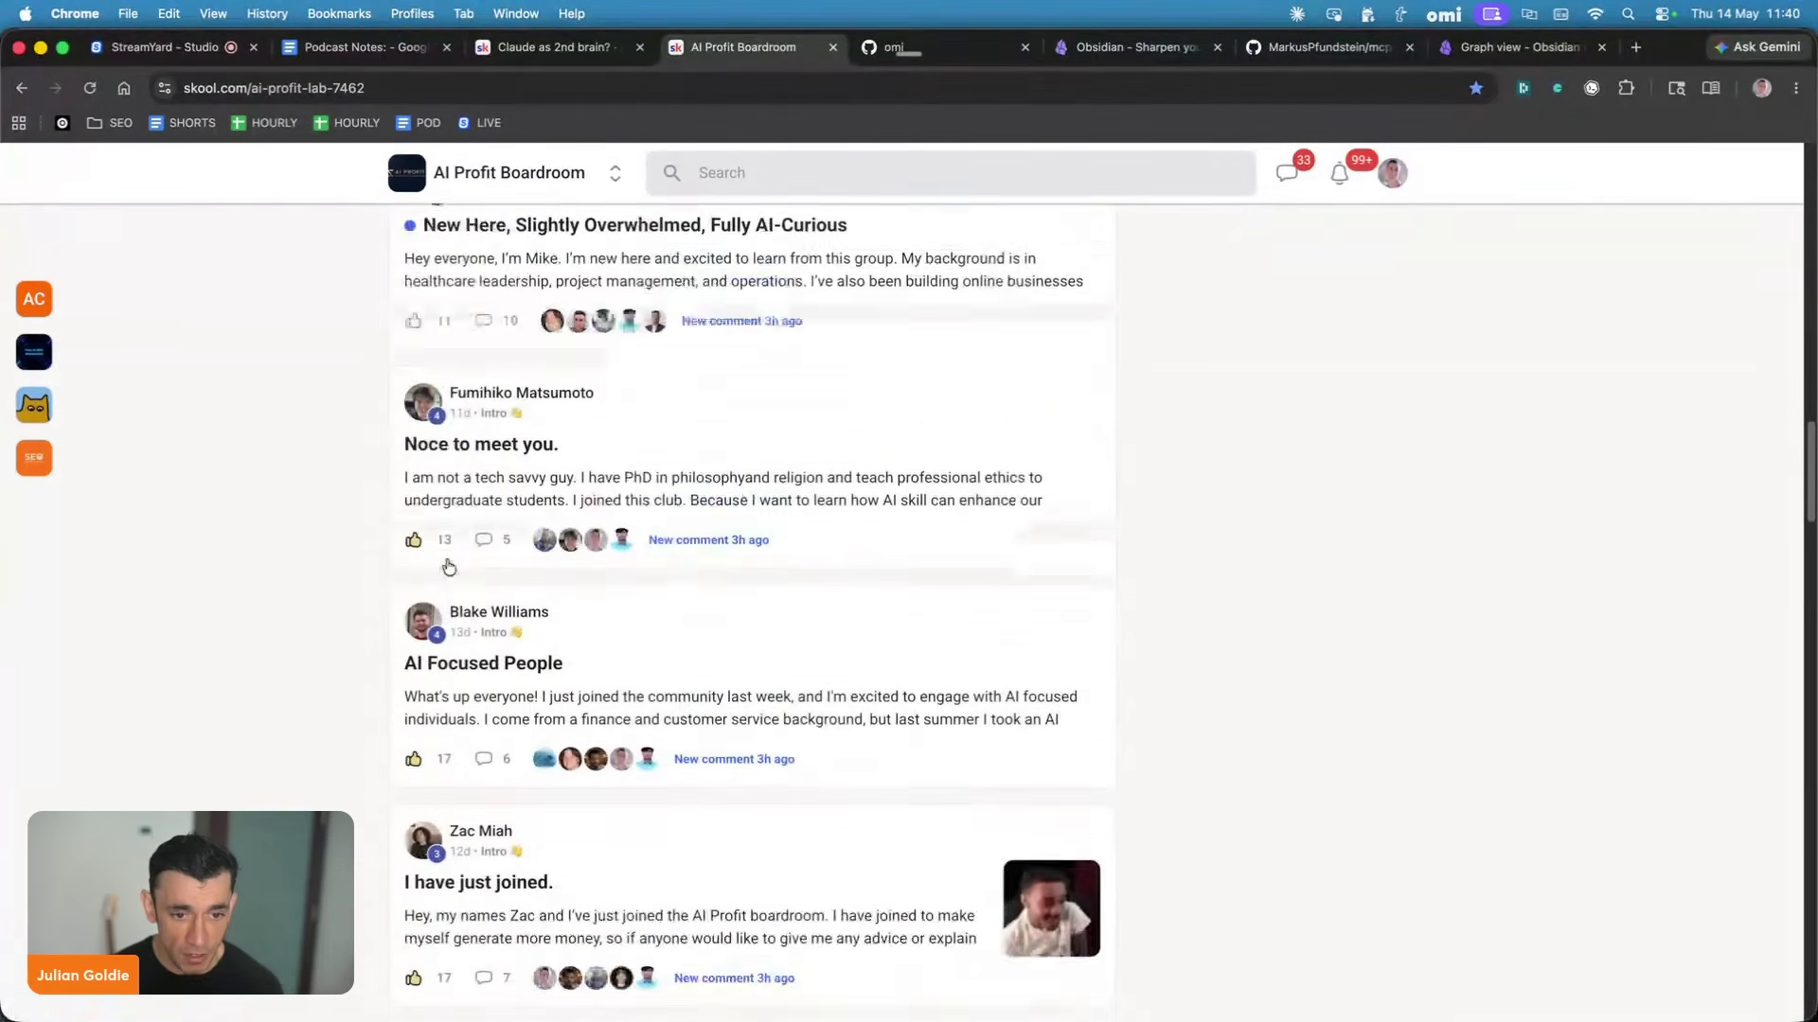
pyautogui.scroll(10, 448, 565)
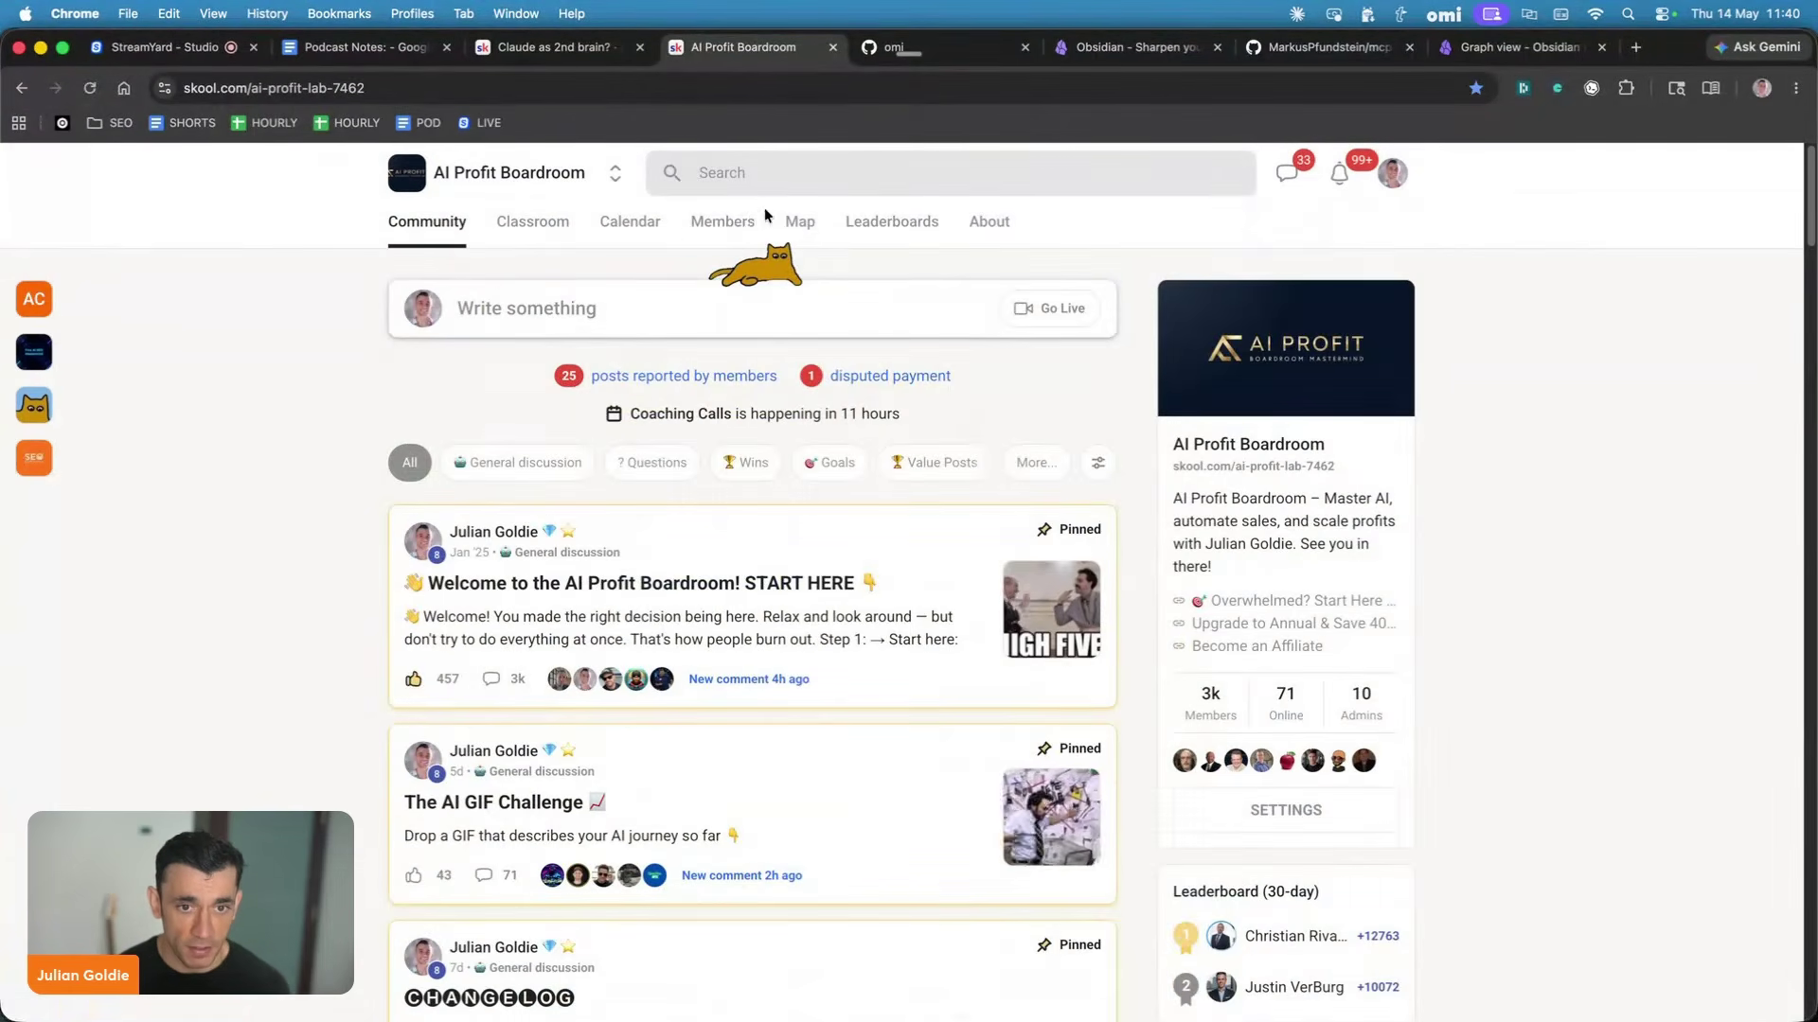
pyautogui.click(816, 231)
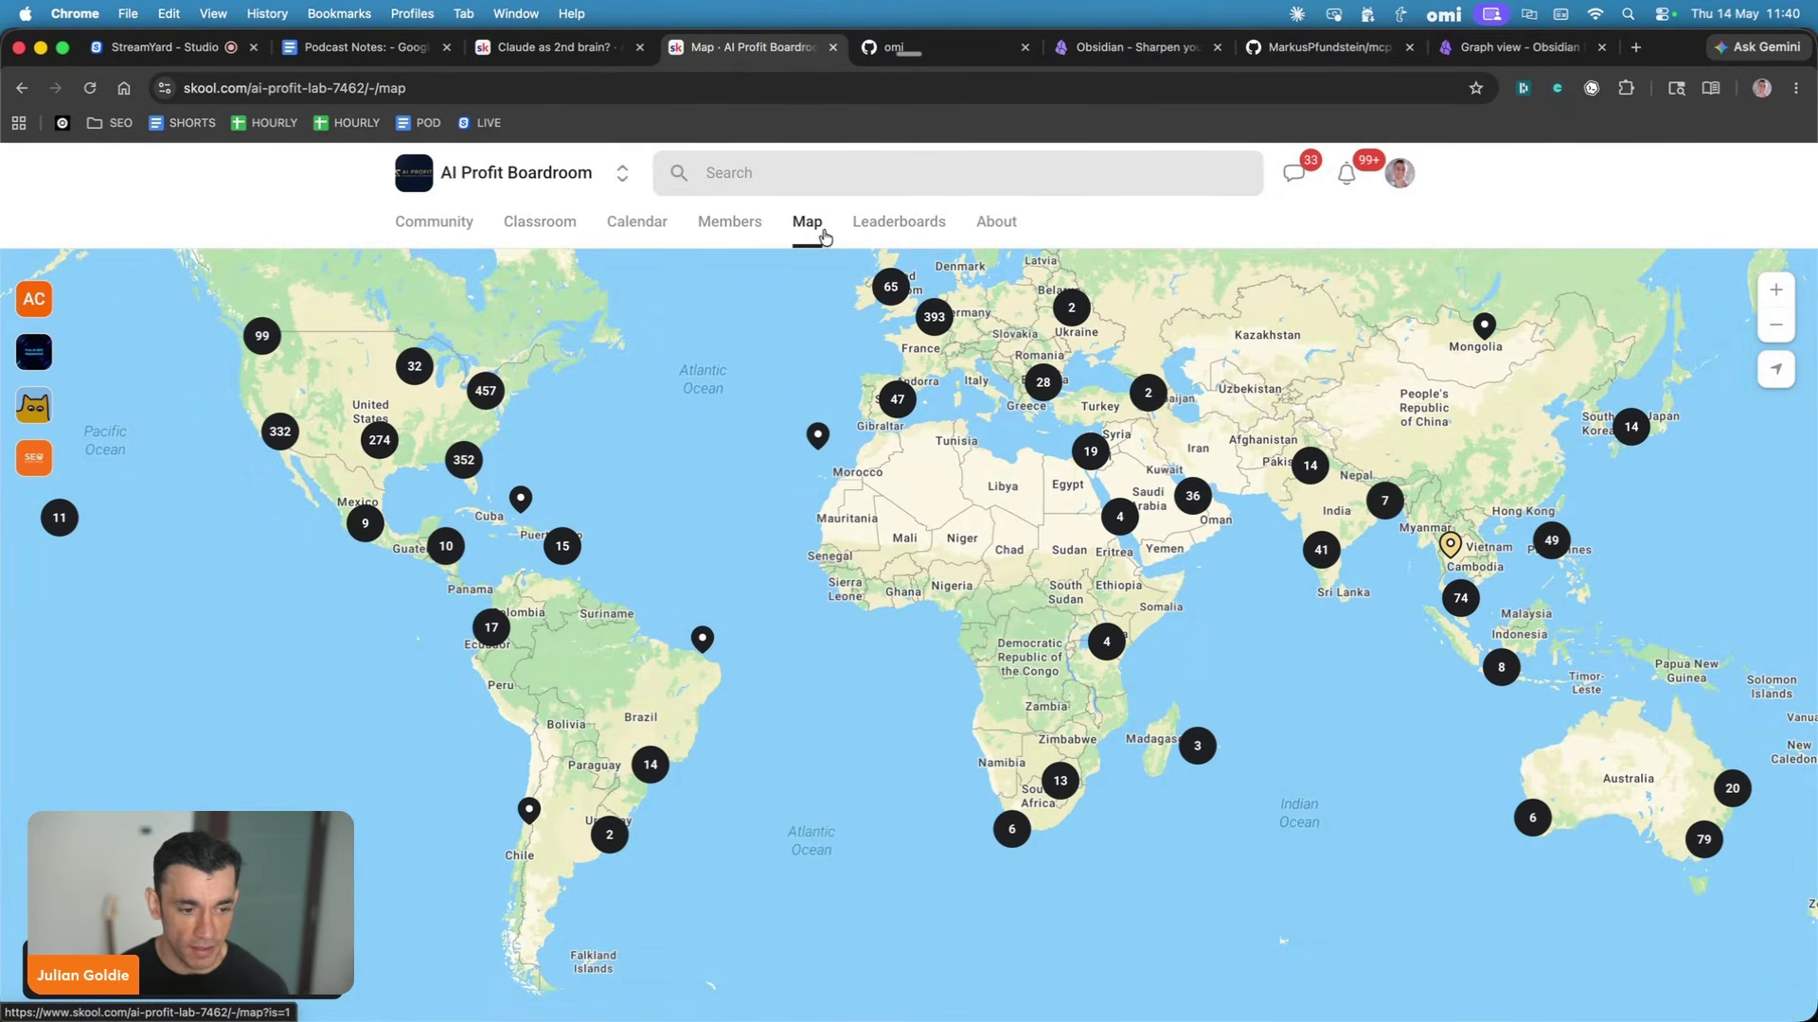
# Browse the classroom, viewing the "New Daily Updates + Advanced Tutorials" lesson list and the "6-Week: Beginner to Expert" course introduction.
pyautogui.click(526, 218)
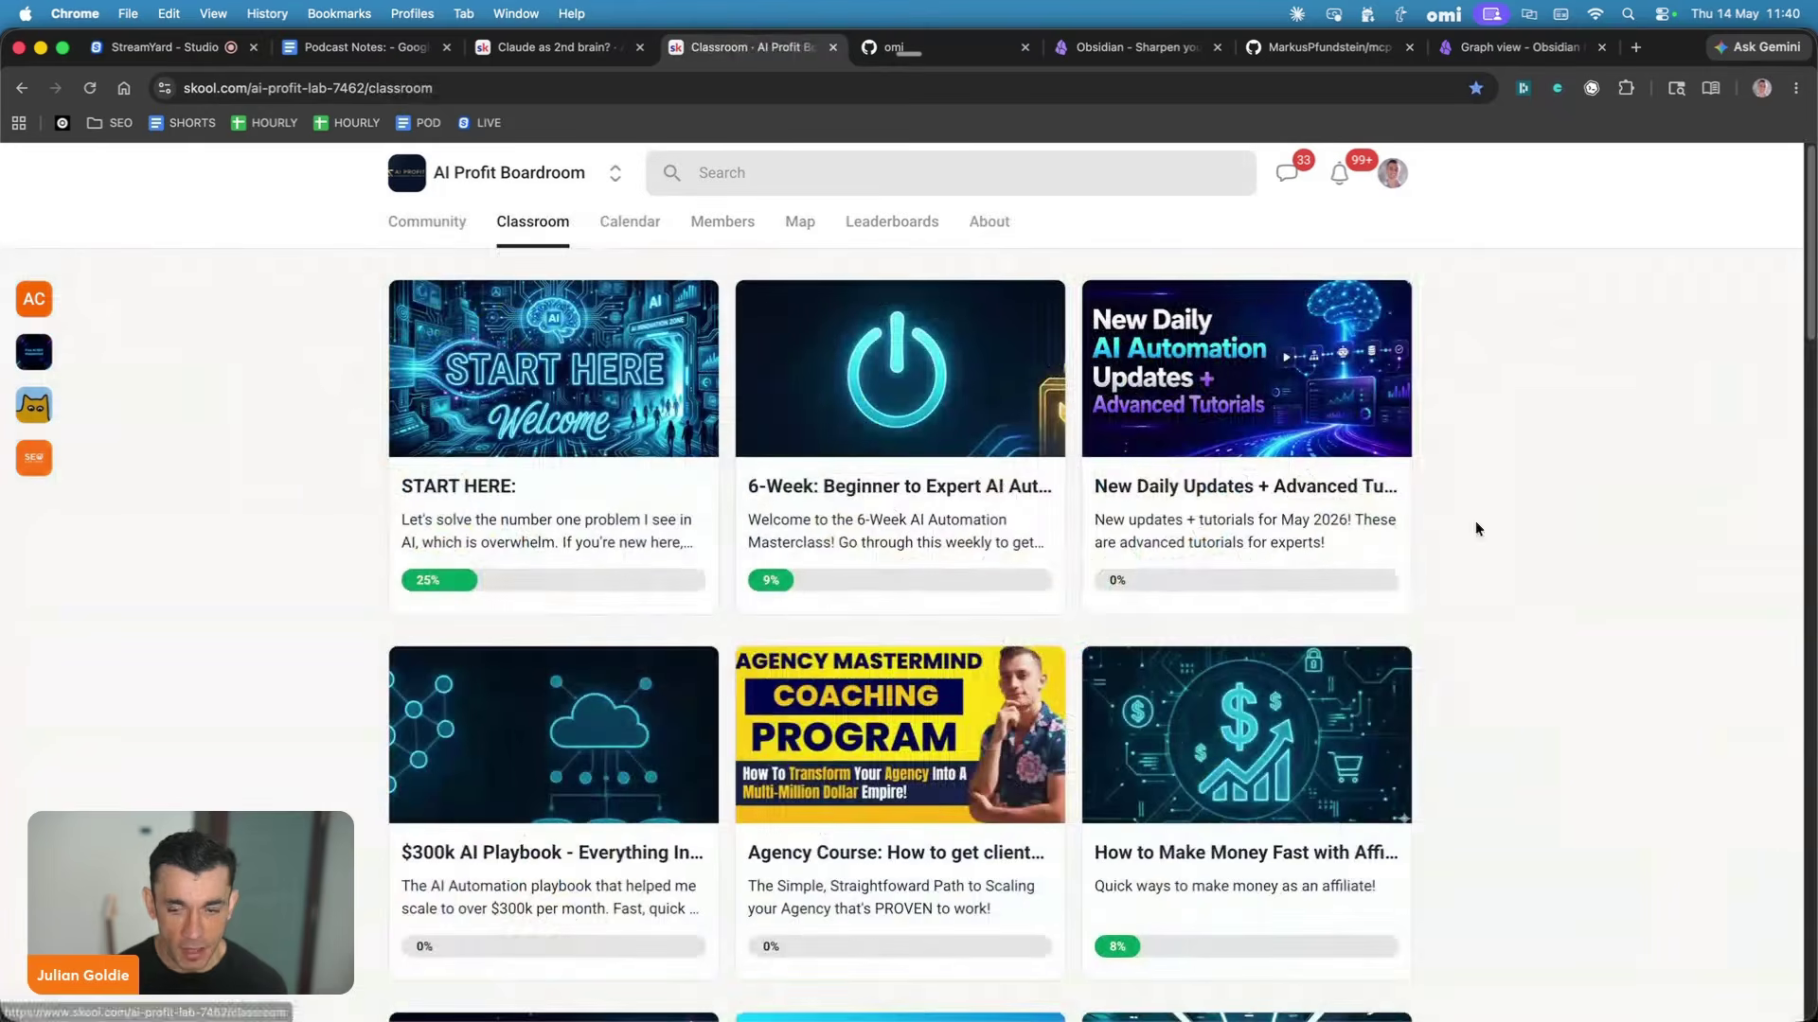
pyautogui.scroll(-15, 1448, 524)
pyautogui.scroll(15, 1311, 421)
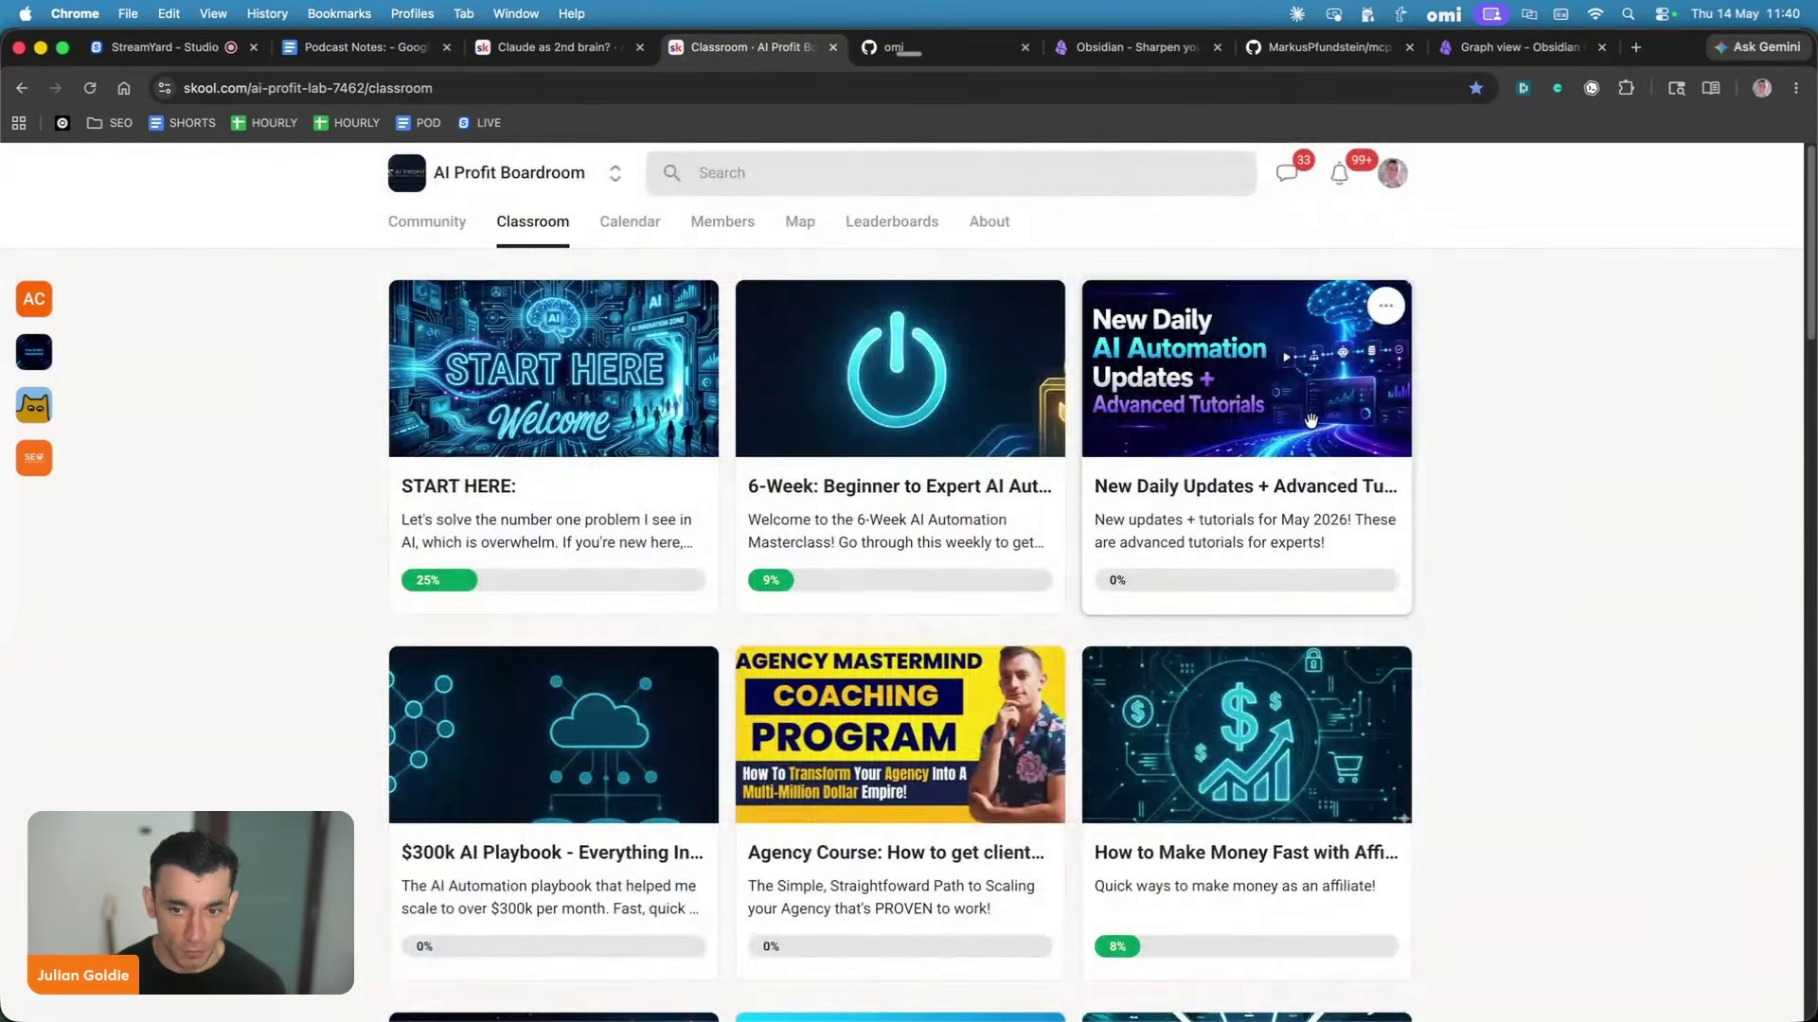
pyautogui.click(1311, 421)
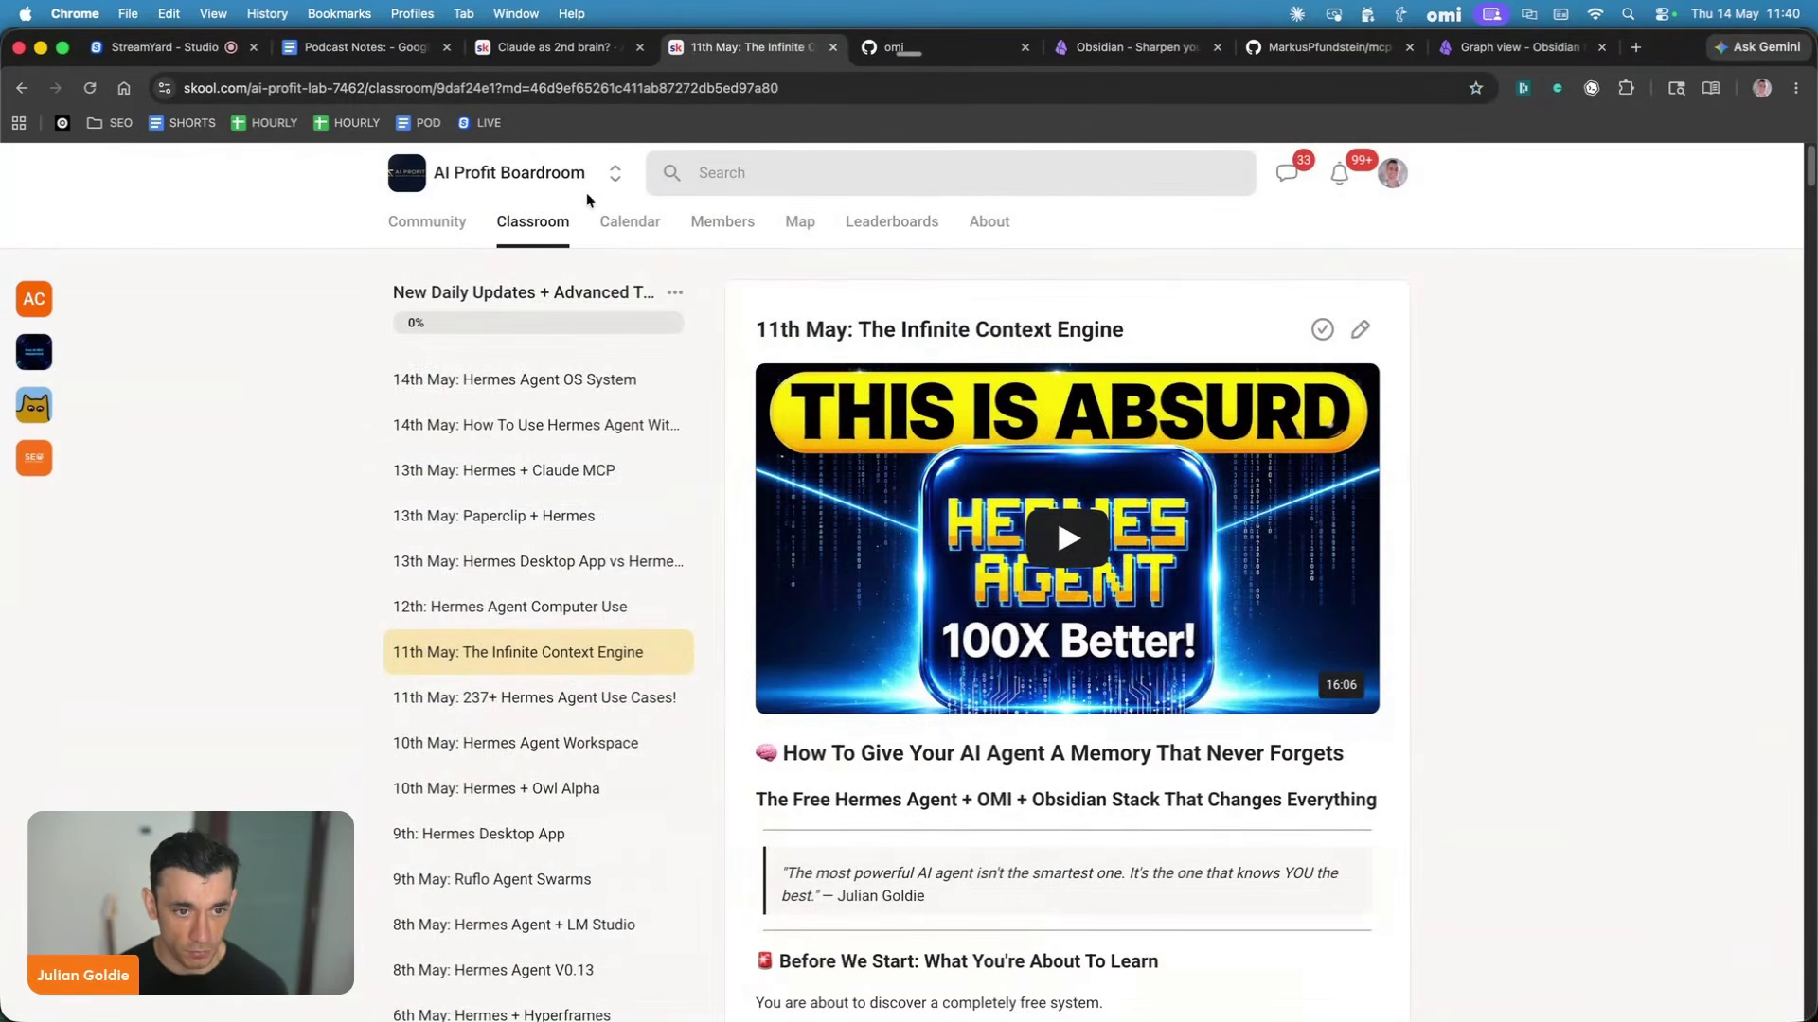
pyautogui.click(675, 354)
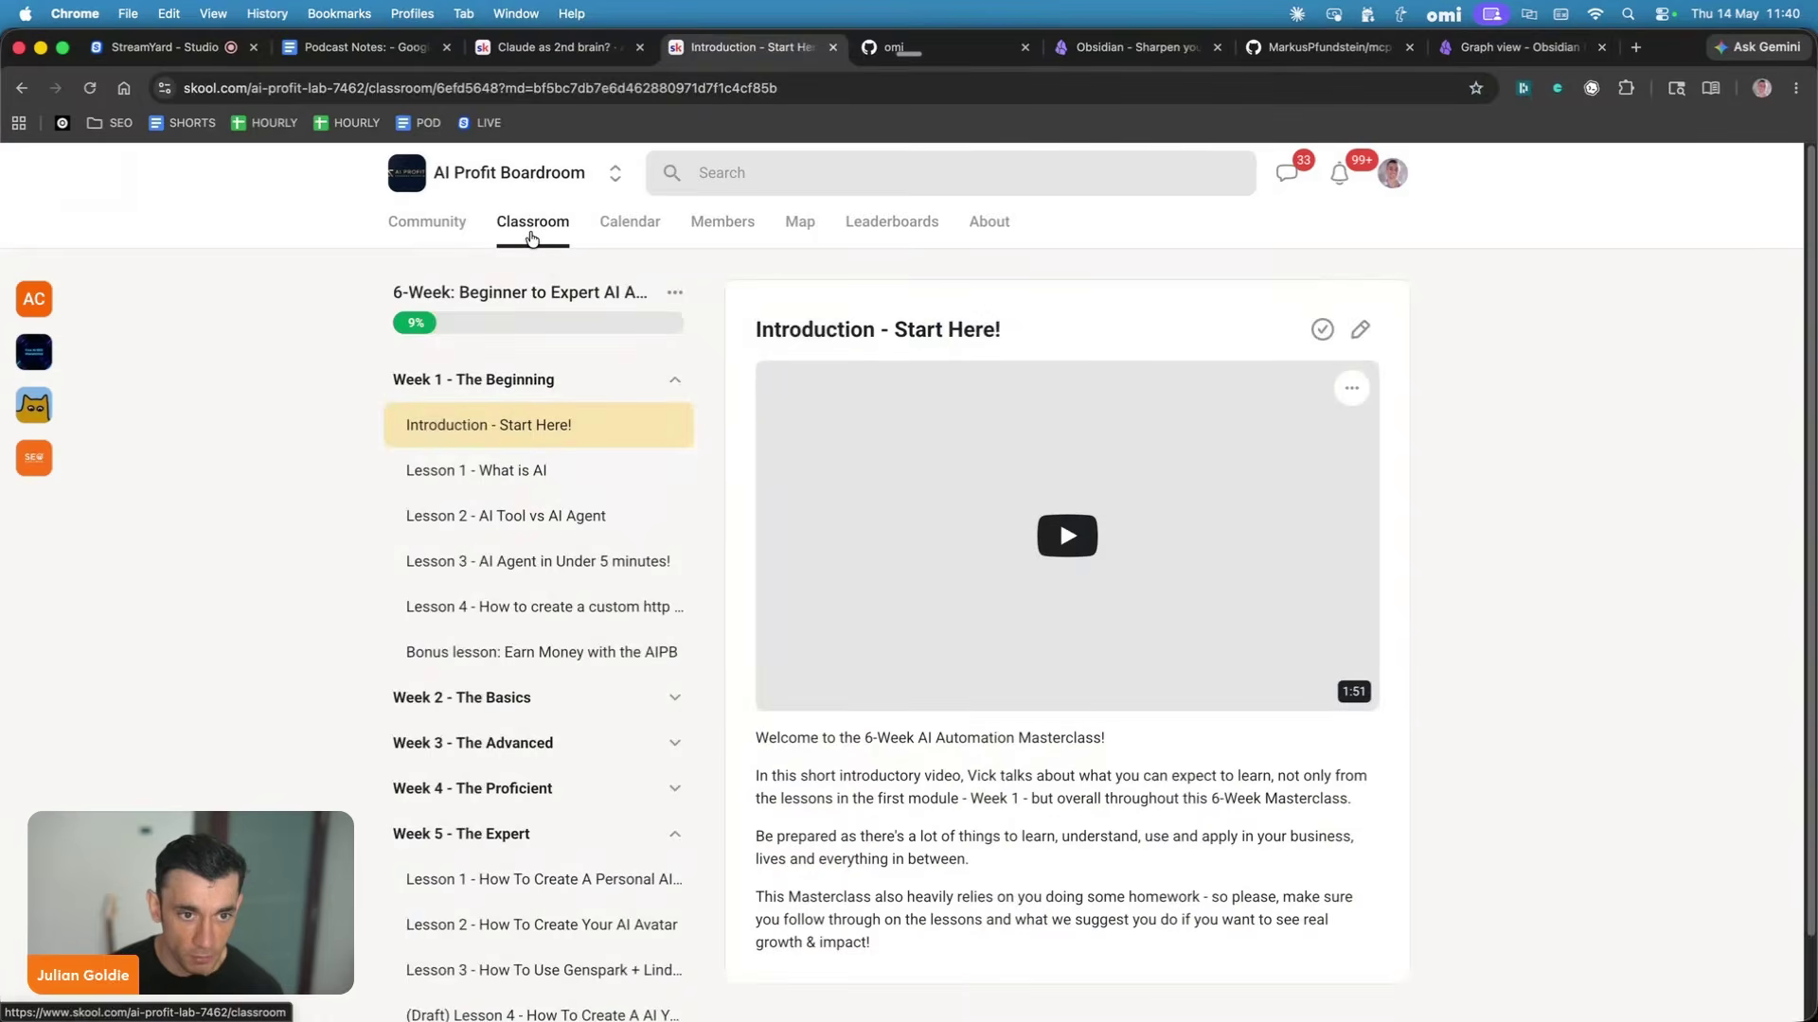
# Return to the classroom overview and look through its course cards, including the Coaching Calls and Q&A Call Recordings.
pyautogui.click(532, 223)
pyautogui.scroll(-2, 915, 594)
pyautogui.scroll(-3, 848, 668)
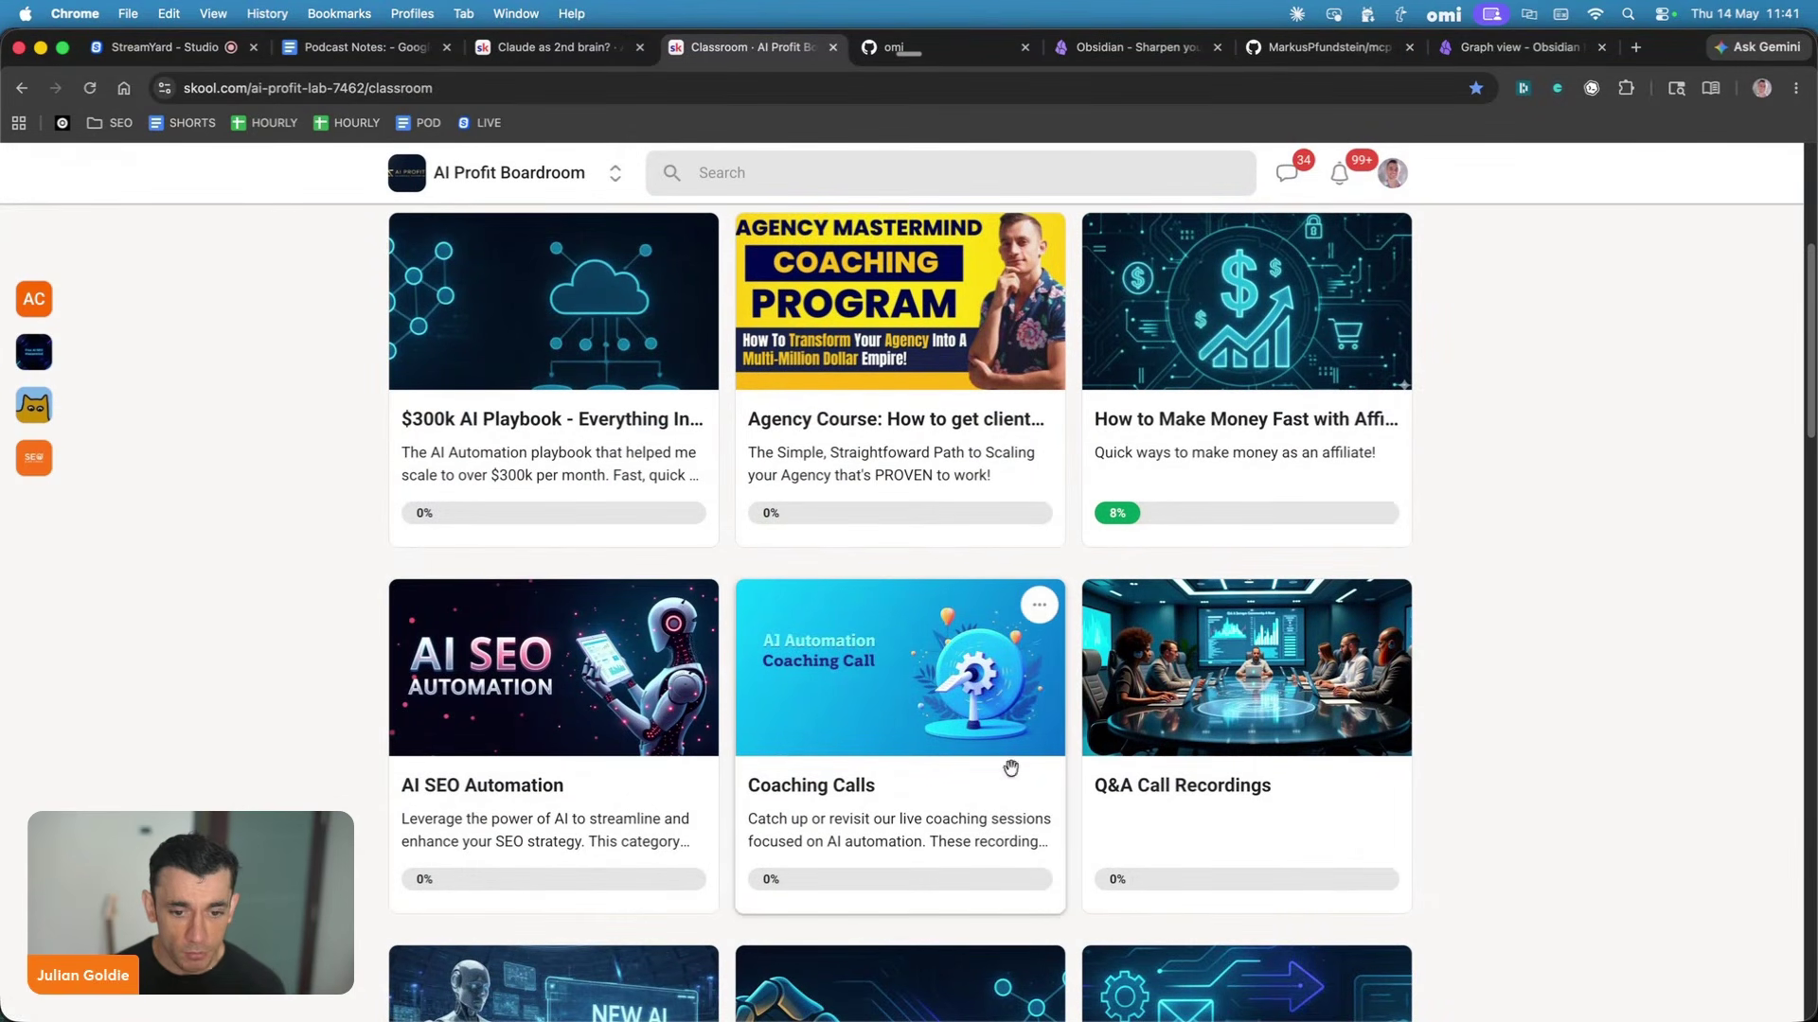
pyautogui.scroll(5, 943, 796)
pyautogui.scroll(-3, 1069, 678)
pyautogui.scroll(3, 852, 473)
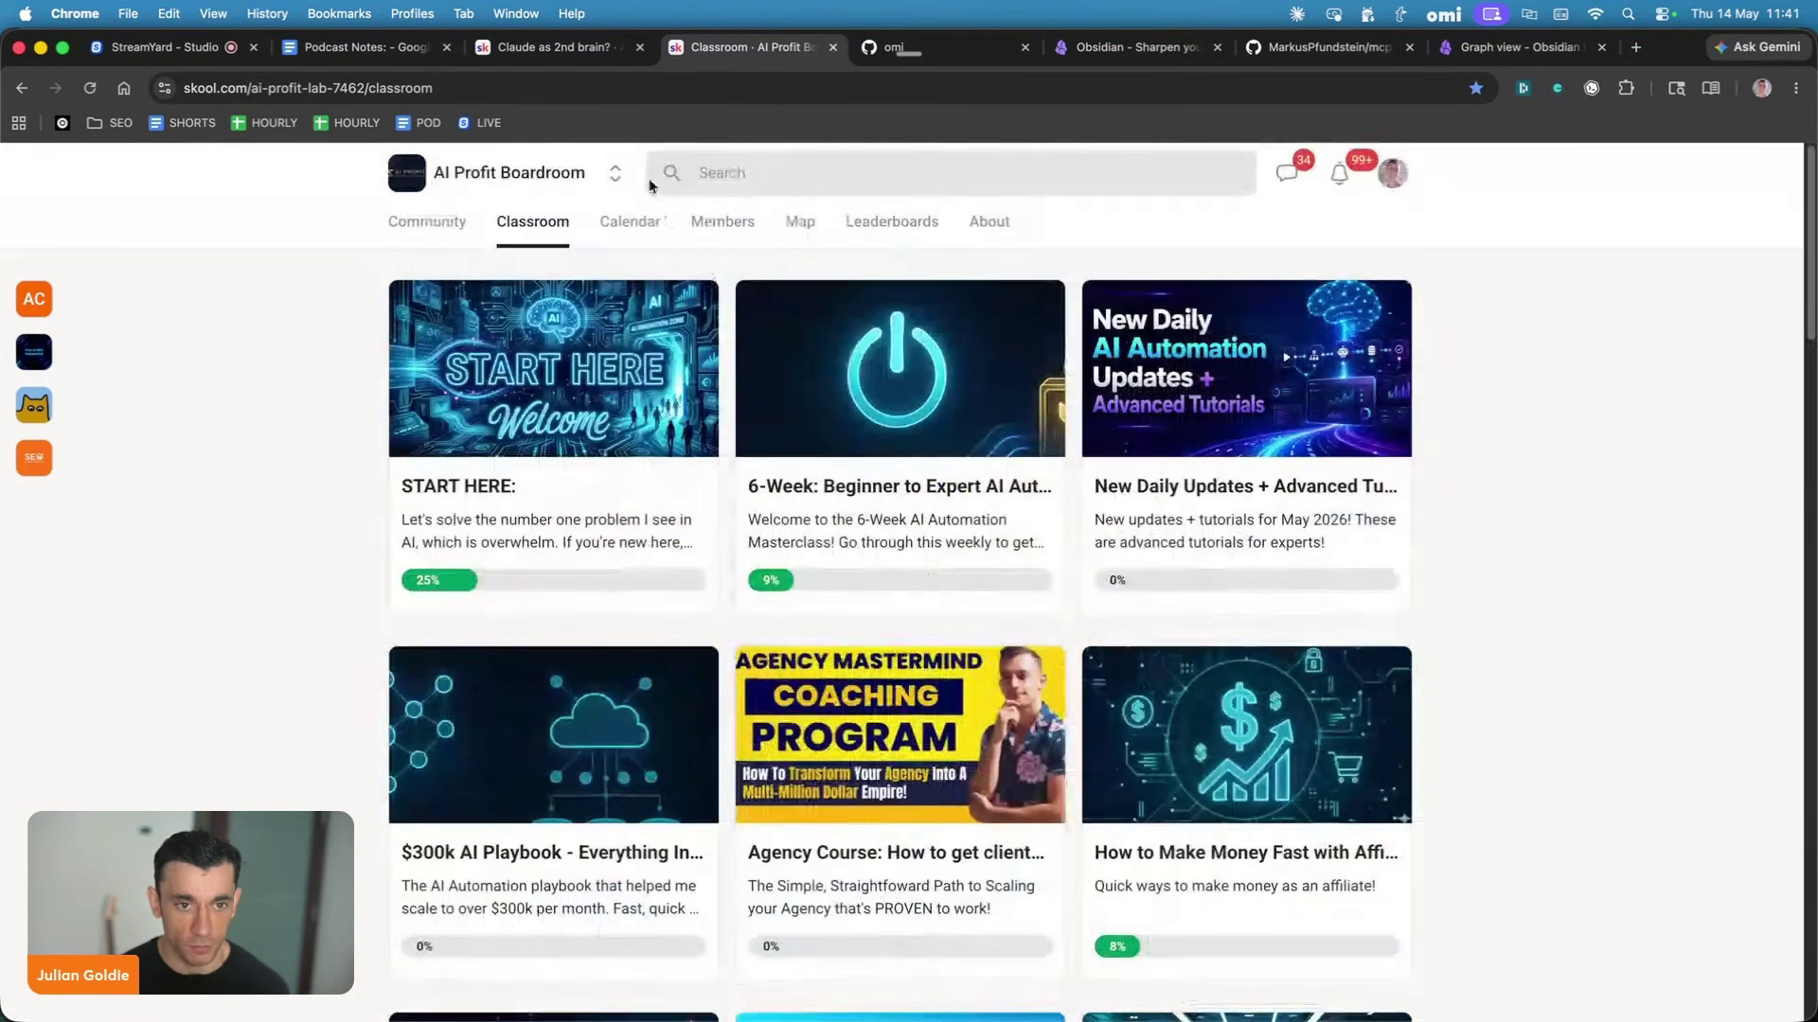
# View the community's May 2026 calendar and close the omi, Obsidian, MarkusPfundstein GitHub, Graph view and "Claude as 2nd brain?" browser tabs.
pyautogui.click(630, 236)
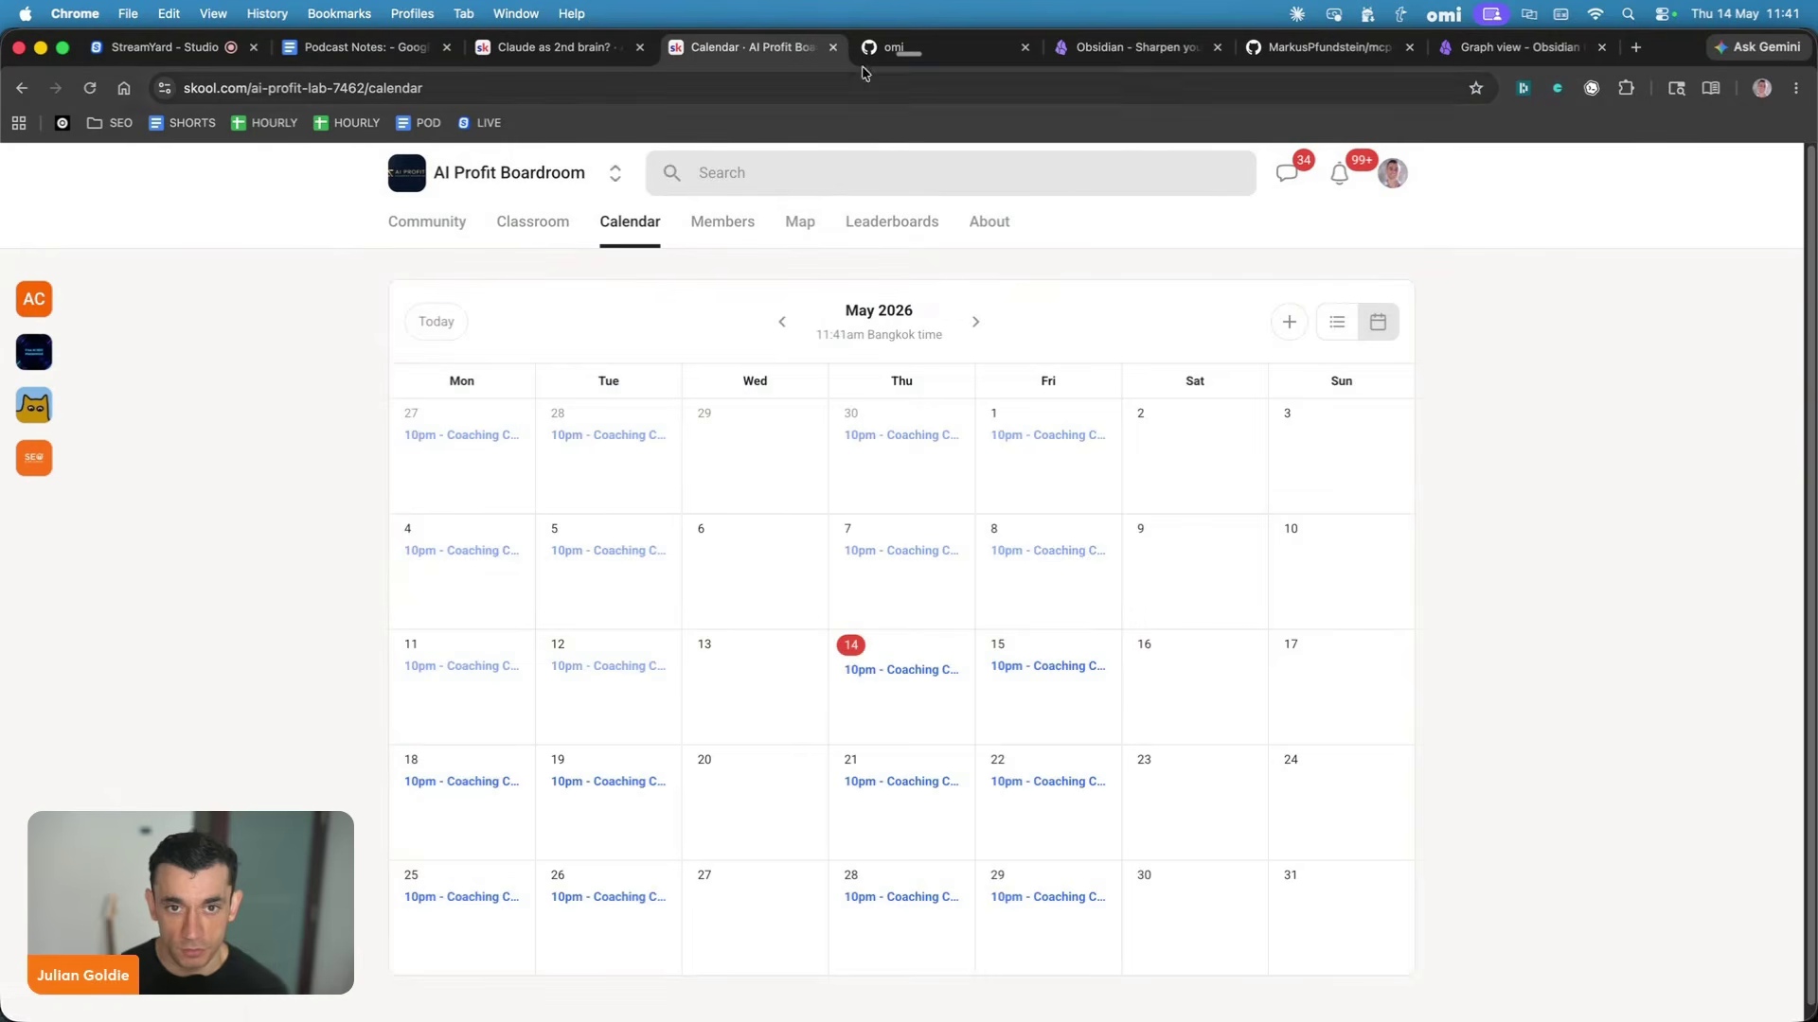
pyautogui.middleClick(996, 54)
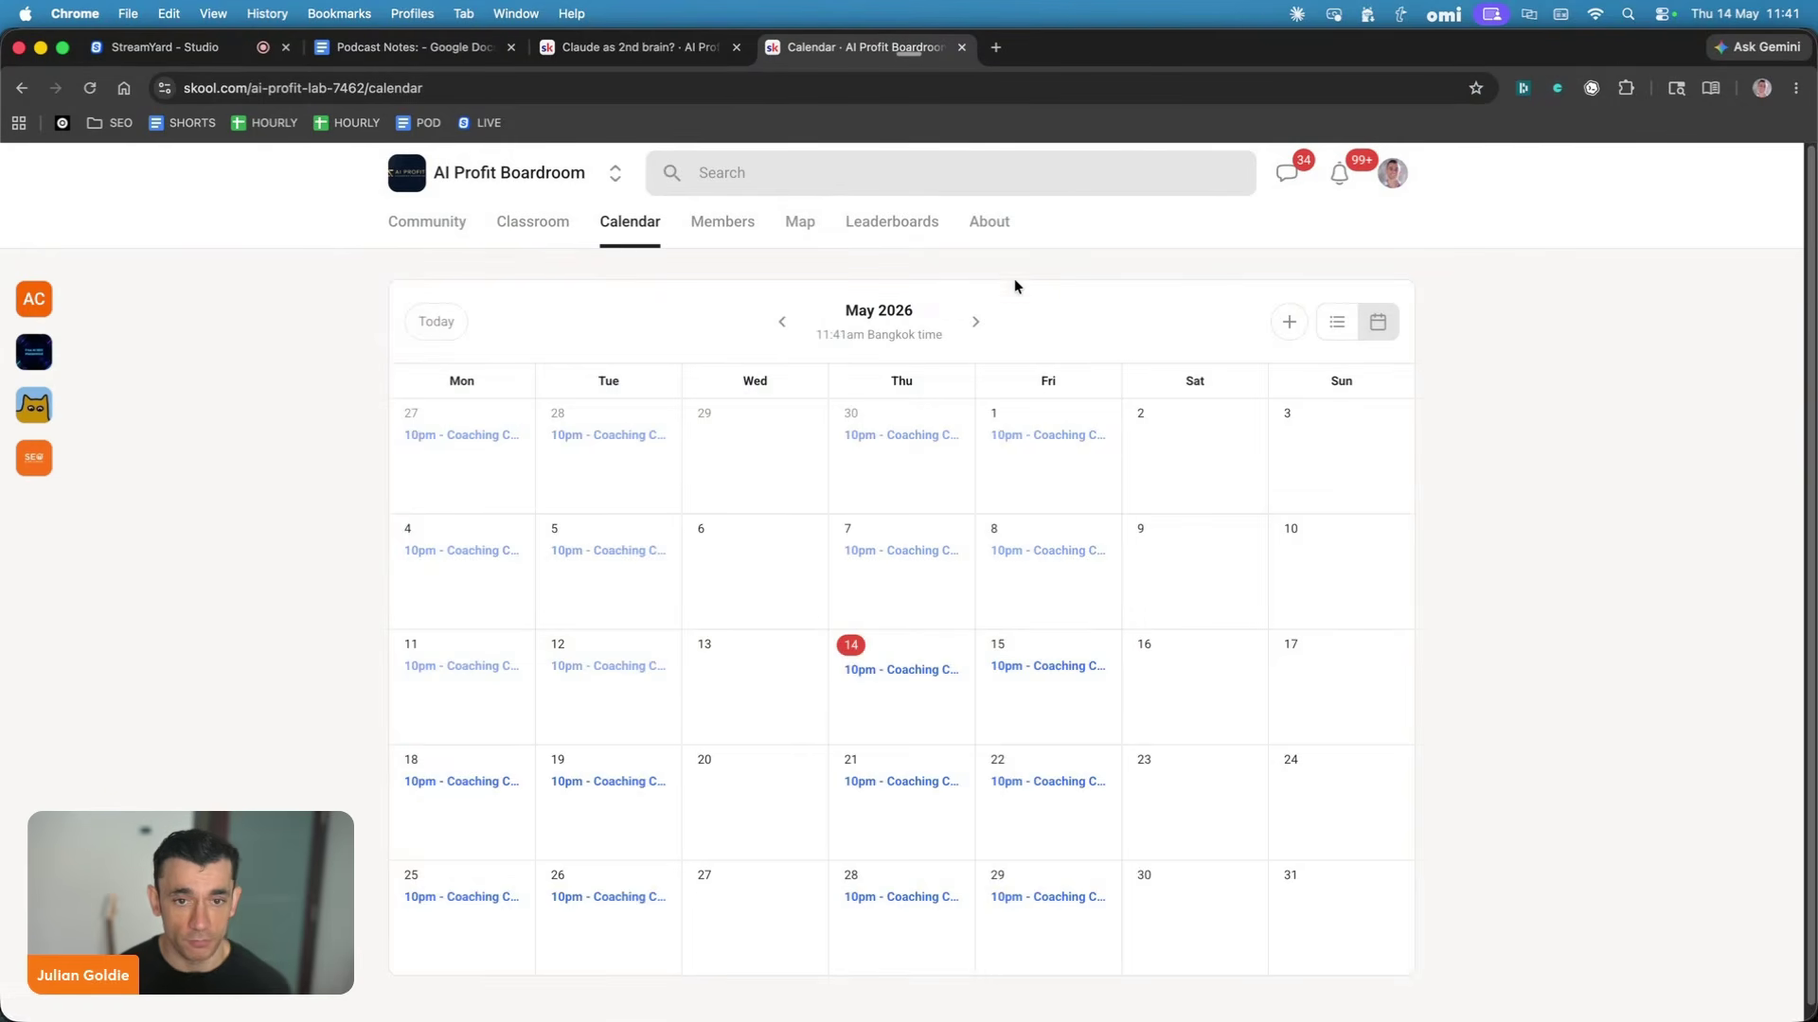
pyautogui.middleClick(615, 45)
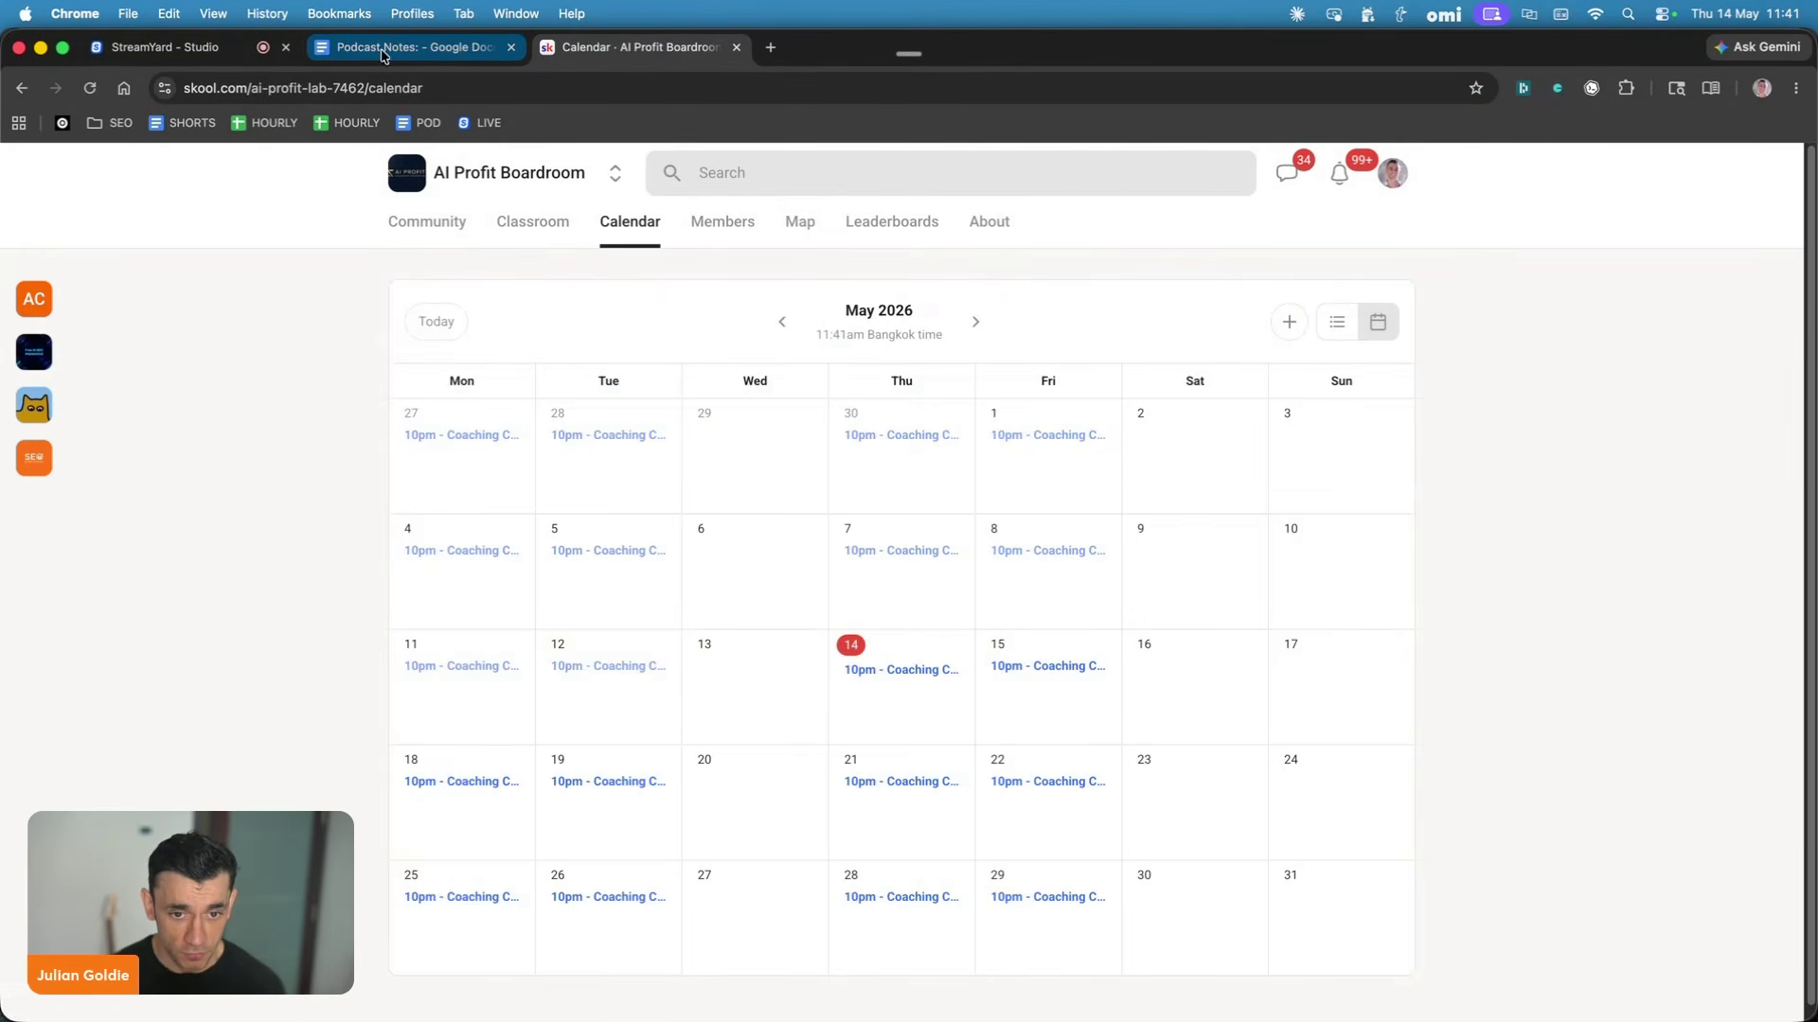